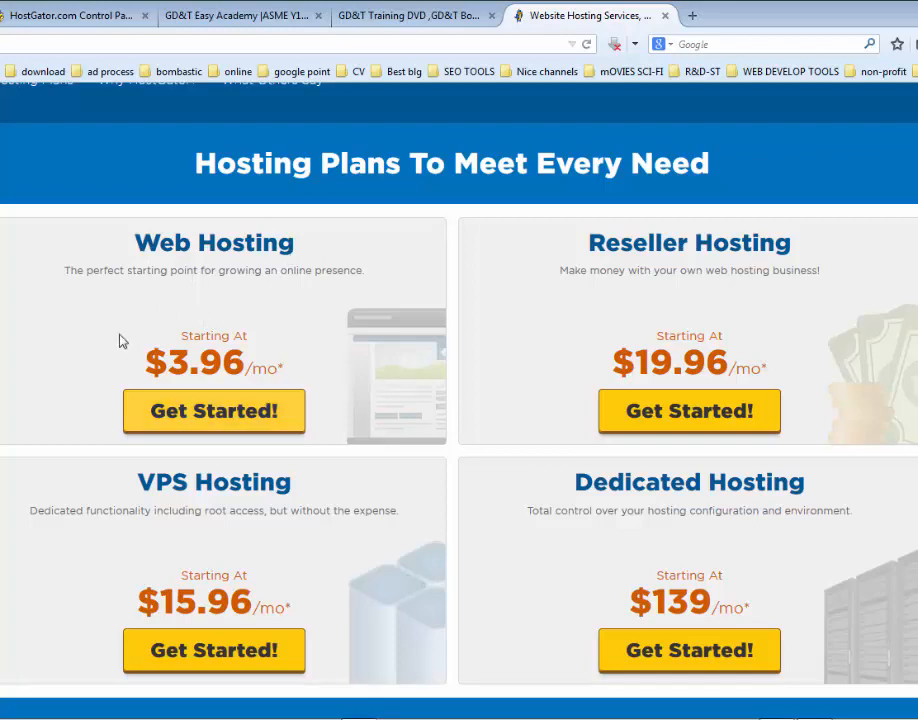
Step: Open the Web Hosting plans and consult the hosting coupon codes on the PowerPoint budget slide
click(254, 425)
scroll(375, 365, down, 5)
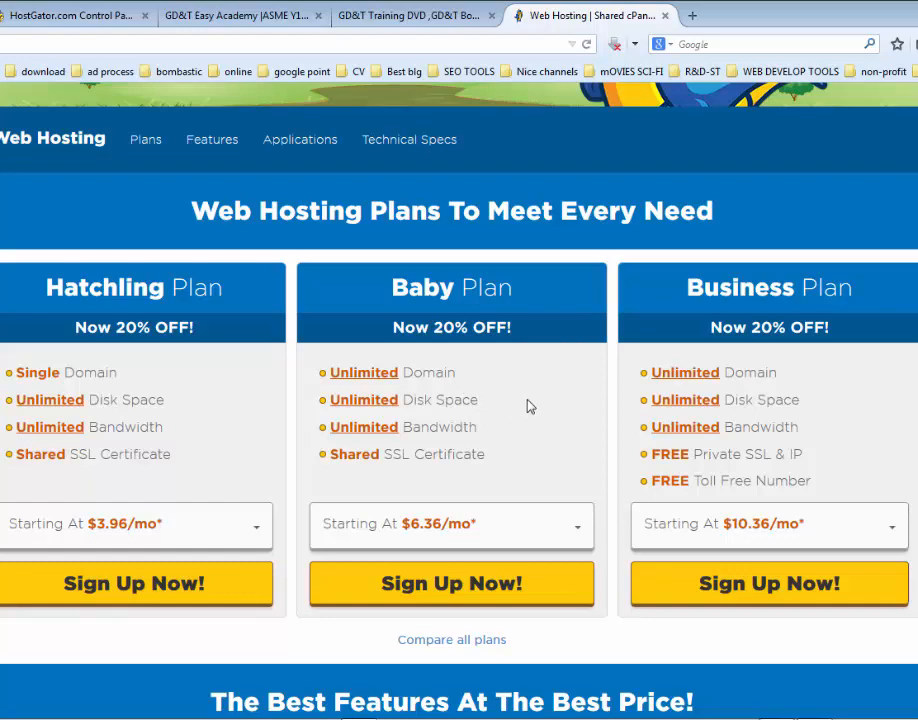
click(778, 718)
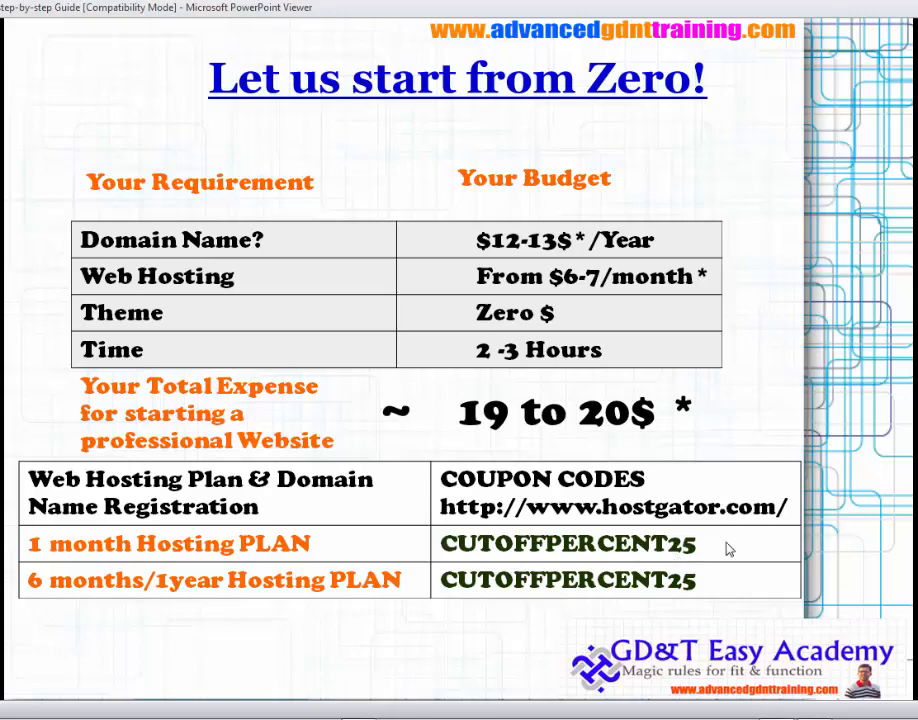
click(408, 712)
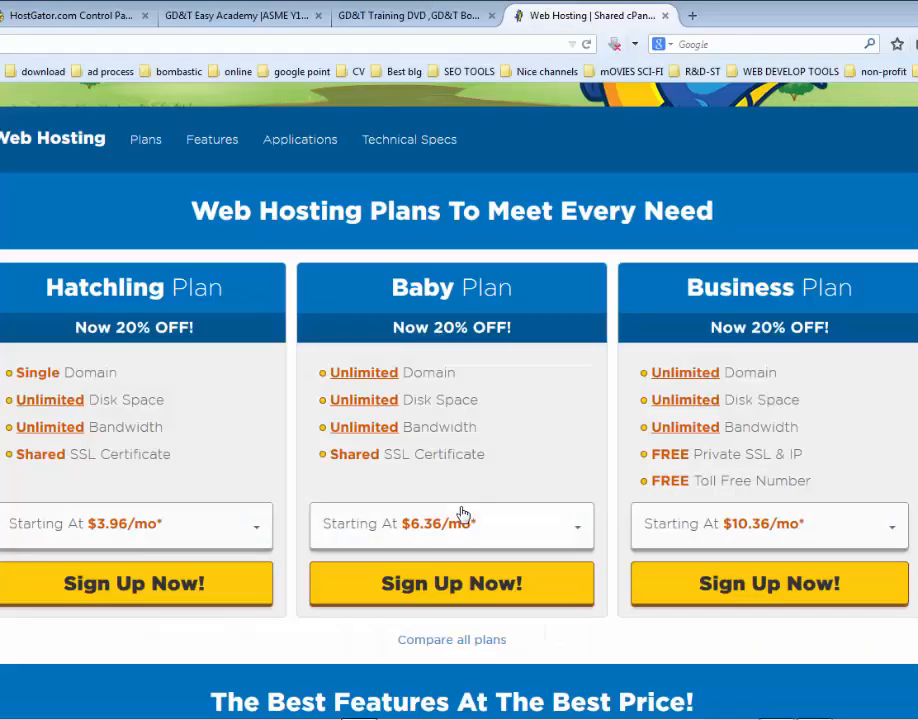
Step: Choose the 6 Months term for the Baby Plan and start its sign-up
scroll(503, 463, down, 2)
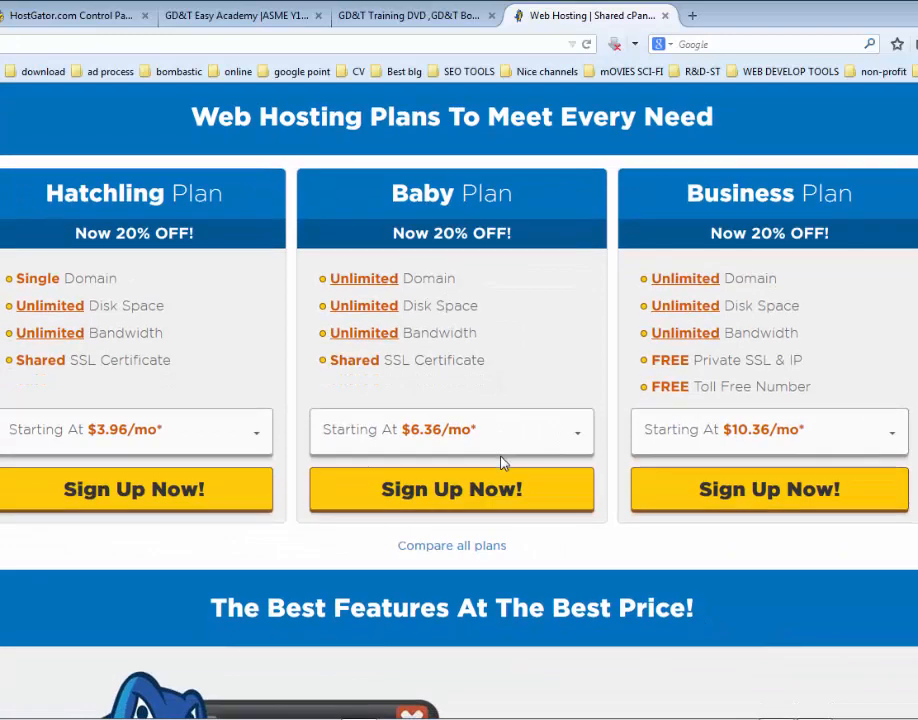
click(448, 432)
scroll(445, 430, down, 2)
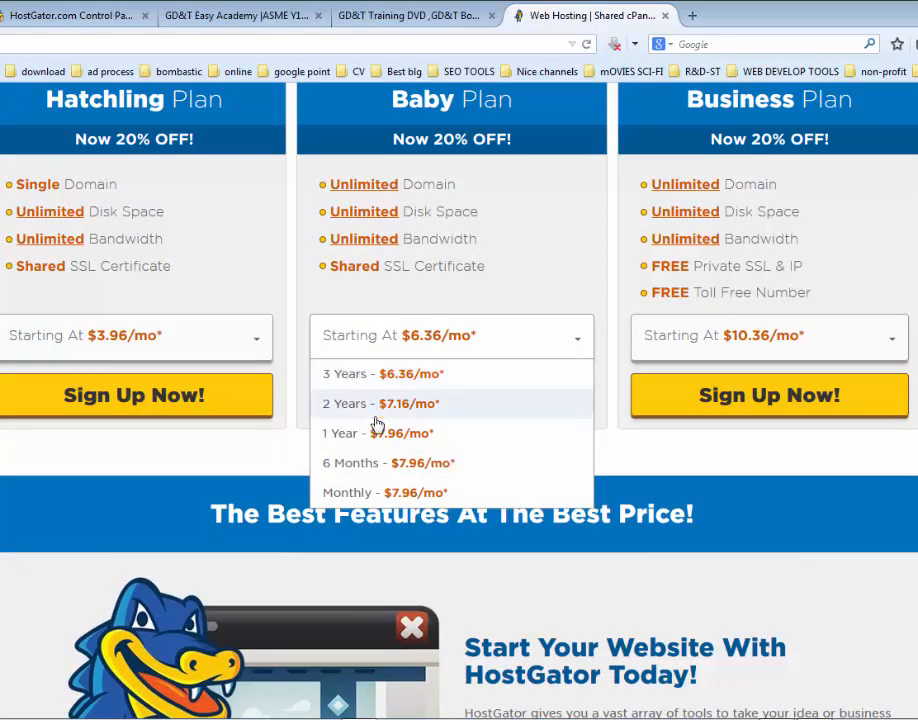
click(362, 472)
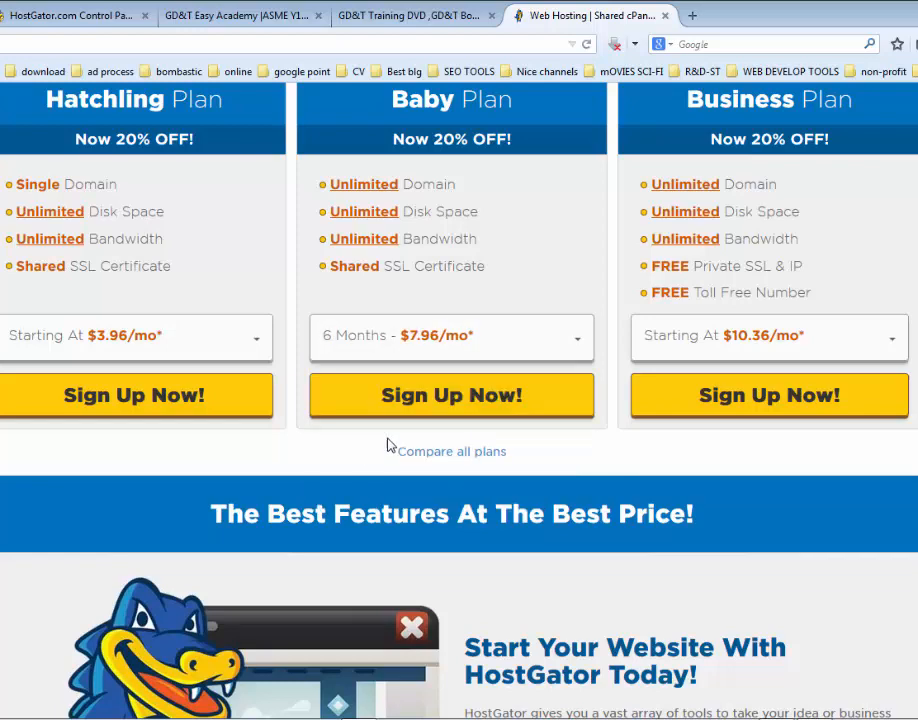
click(453, 400)
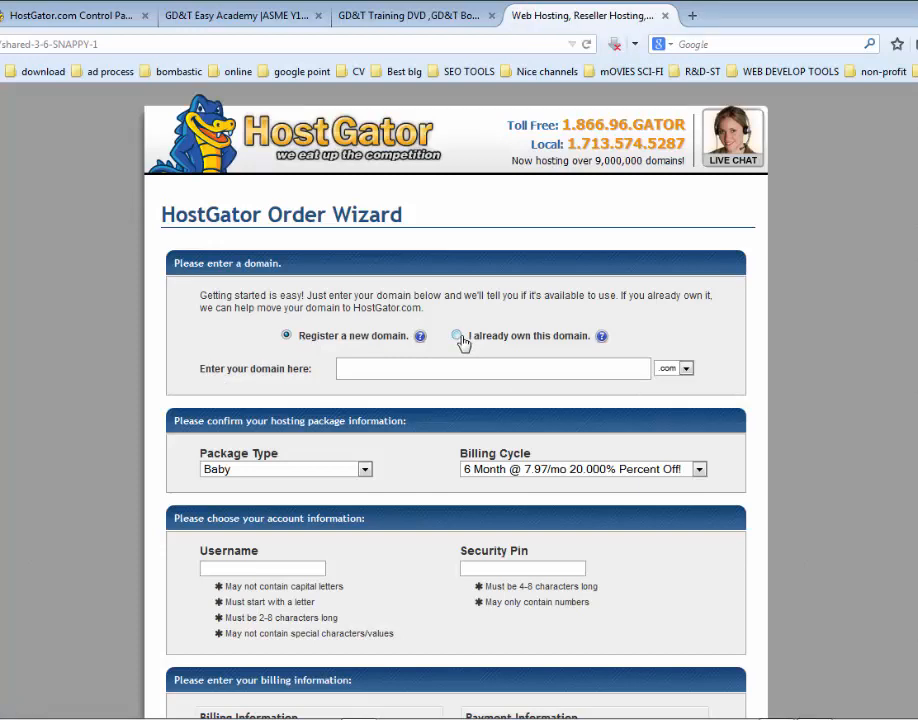
click(457, 336)
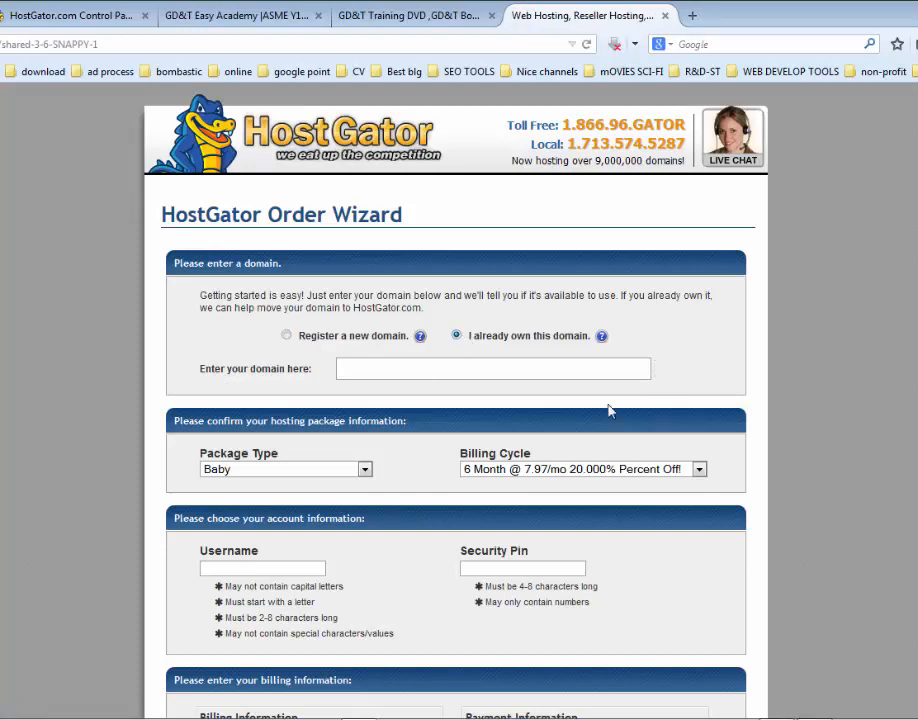
scroll(640, 430, down, 4)
scroll(655, 389, down, 4)
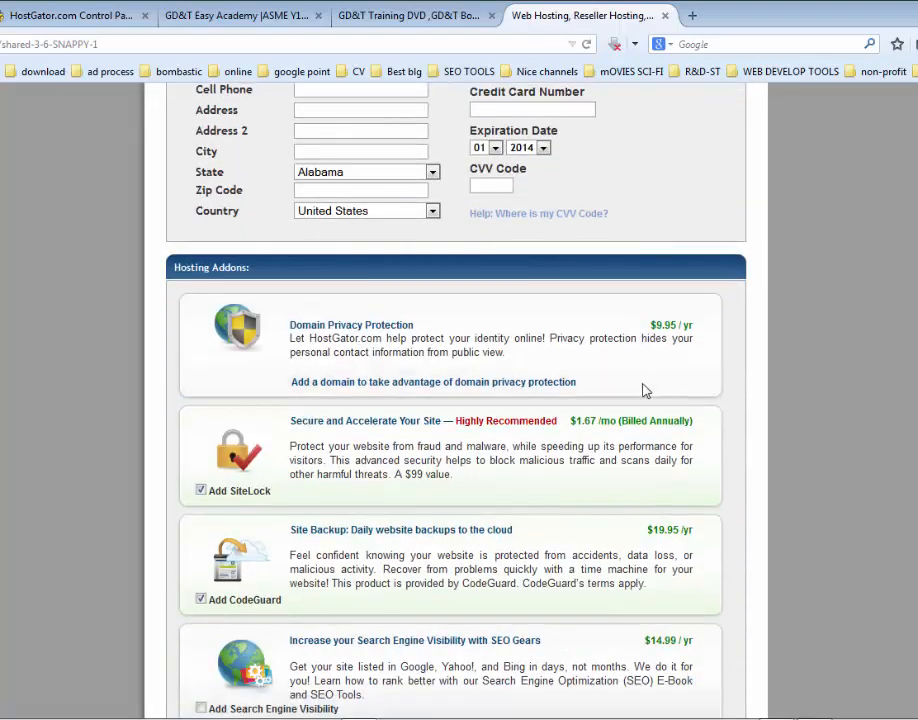
scroll(494, 392, up, 8)
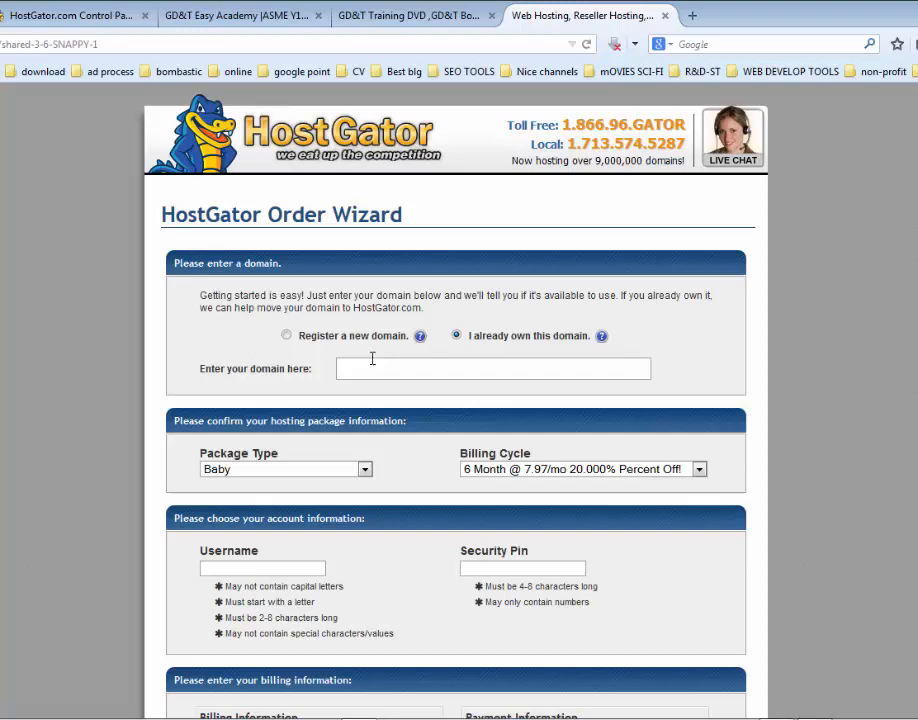
Step: Choose to register a new domain, enter my1stwebsite and select the suggested my1stwebsite.org
click(289, 337)
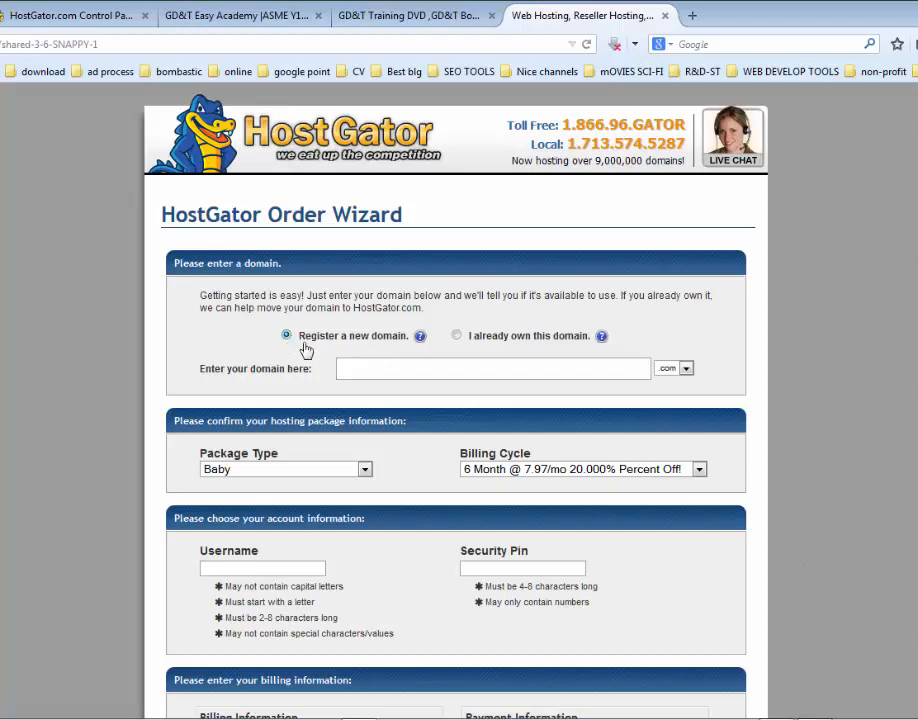
click(380, 366)
text(my1st)
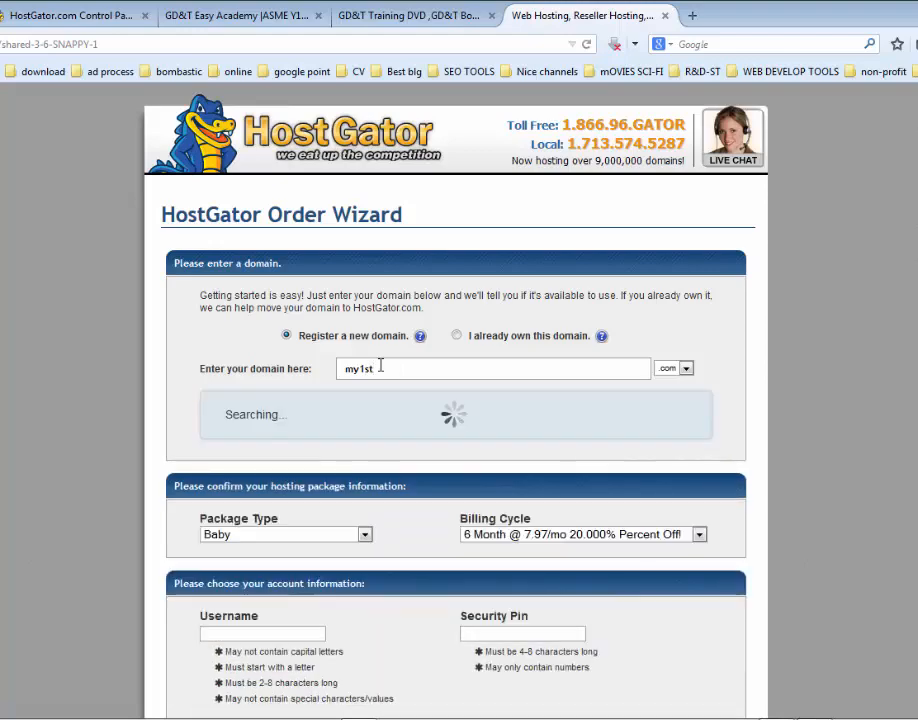
text(website)
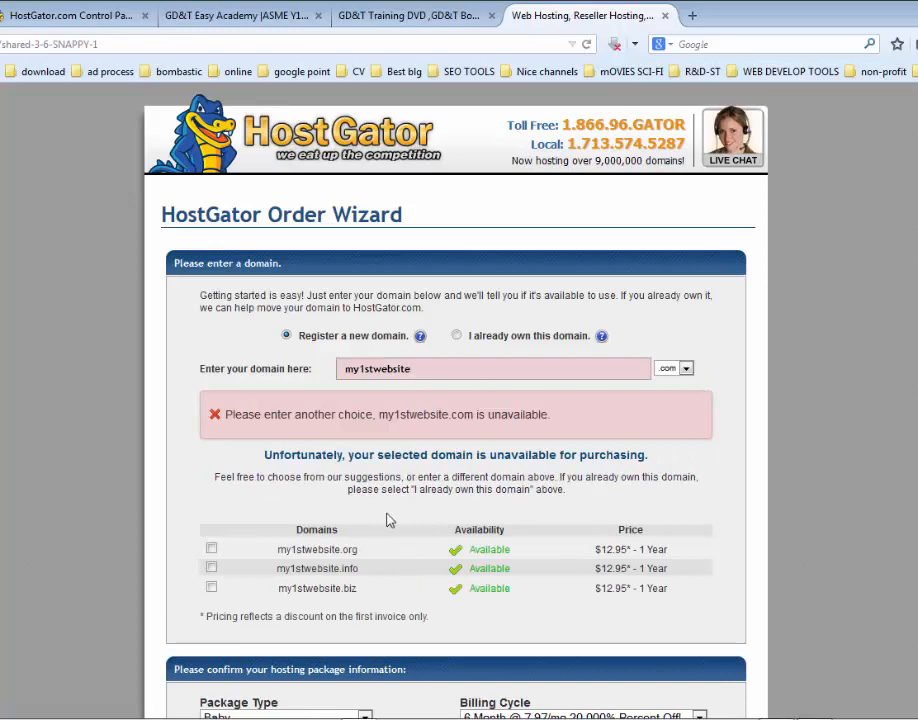
scroll(368, 522, down, 1)
scroll(368, 522, down, 2)
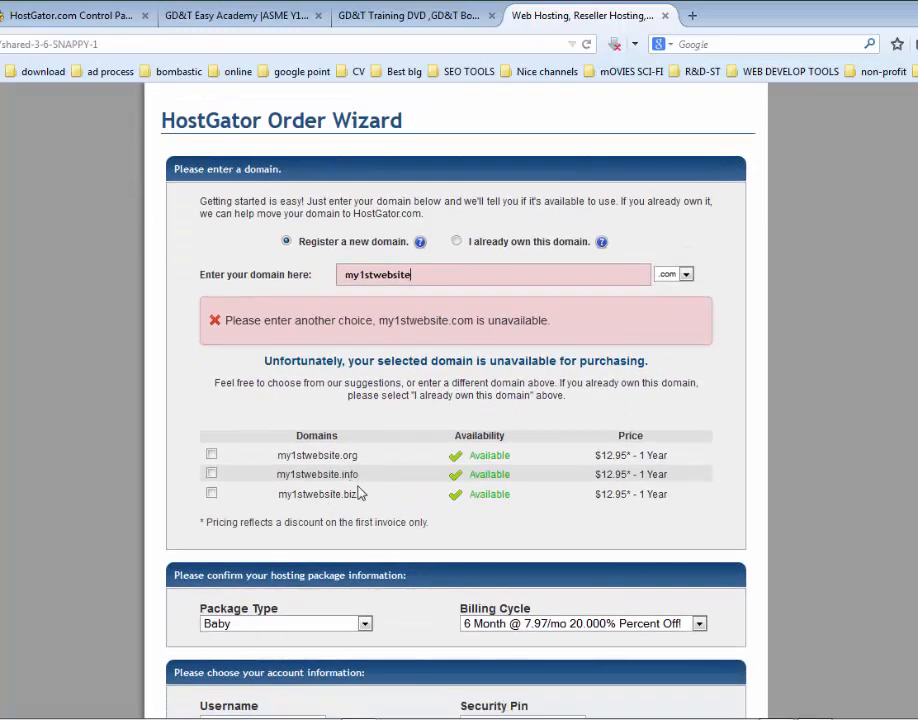
click(211, 455)
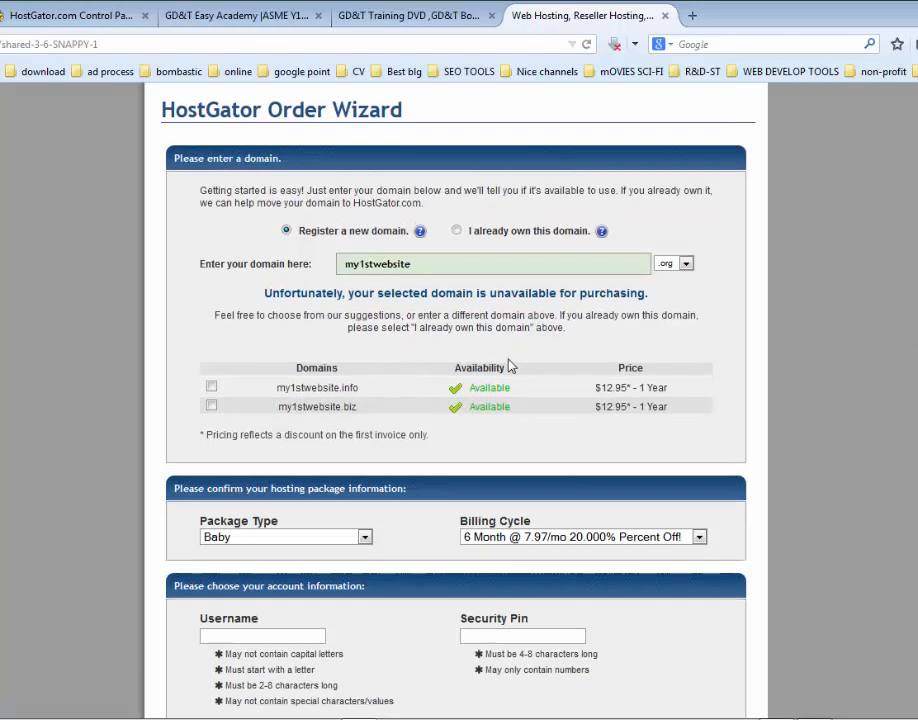
Step: Keep Baby as the package type and set the billing cycle to 1 Month @ 7.96/mo
scroll(631, 400, down, 8)
scroll(659, 422, down, 5)
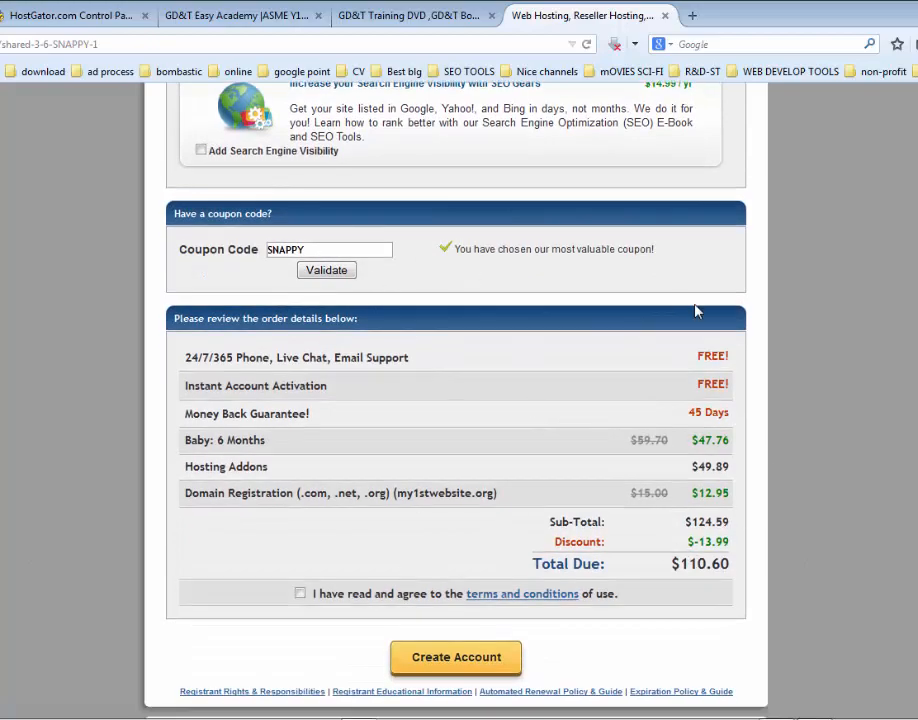
scroll(514, 366, up, 10)
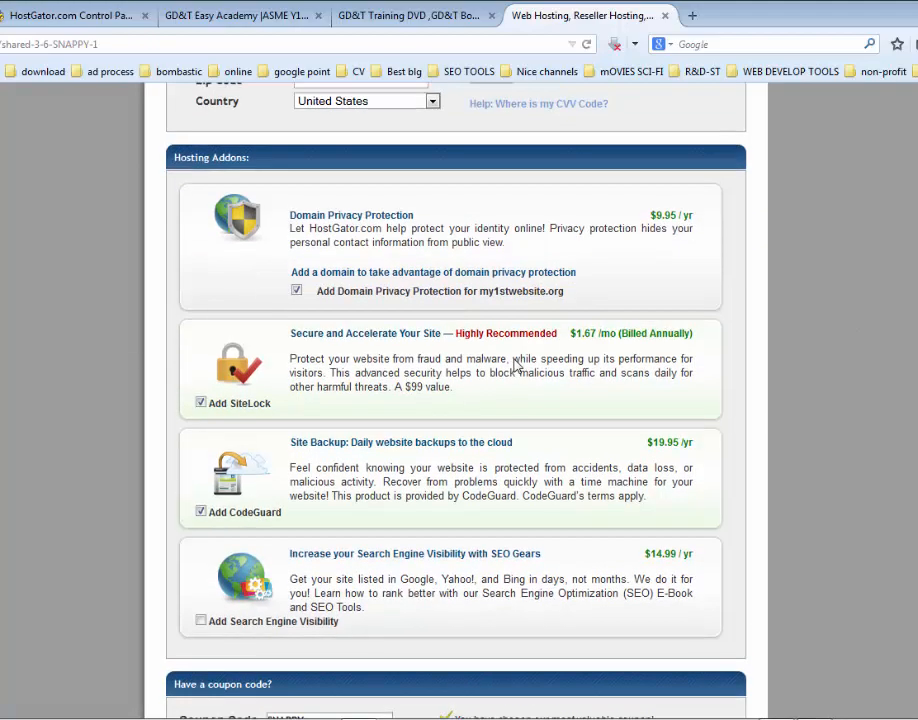
scroll(562, 370, up, 3)
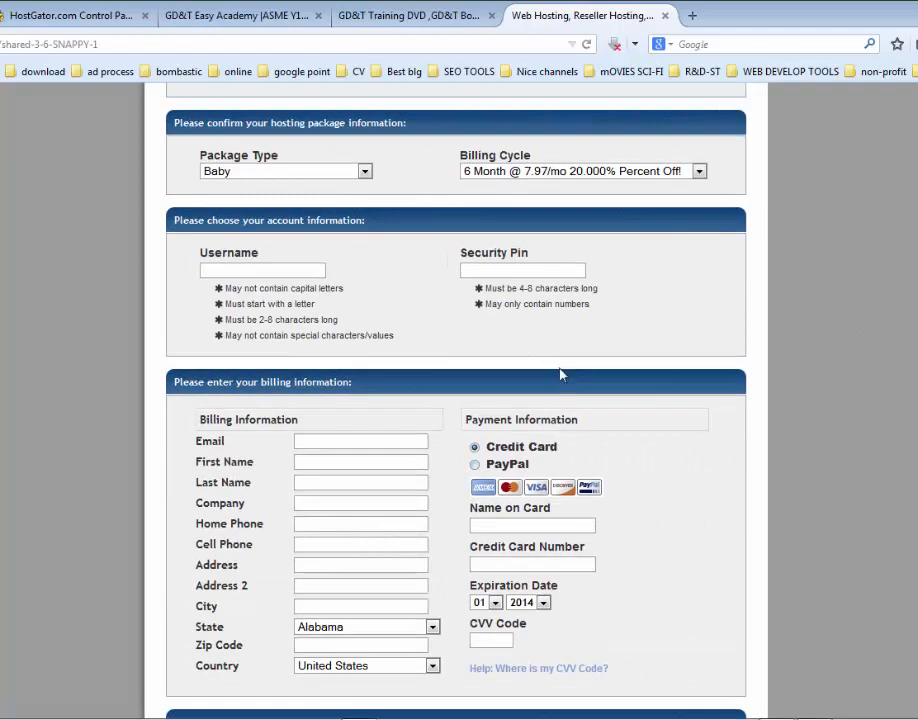
scroll(560, 375, up, 2)
click(283, 360)
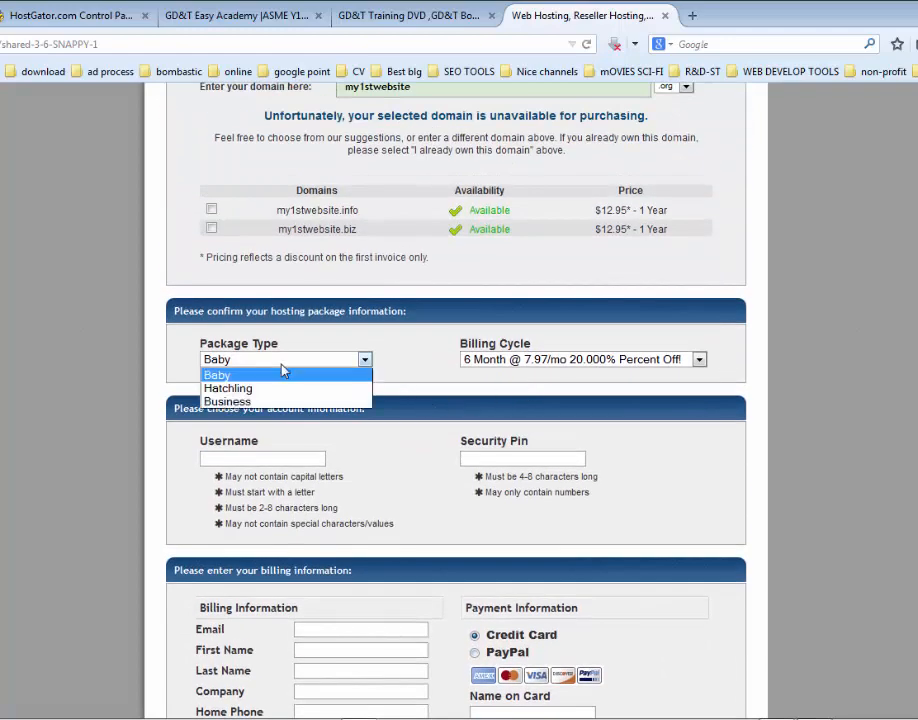
click(281, 374)
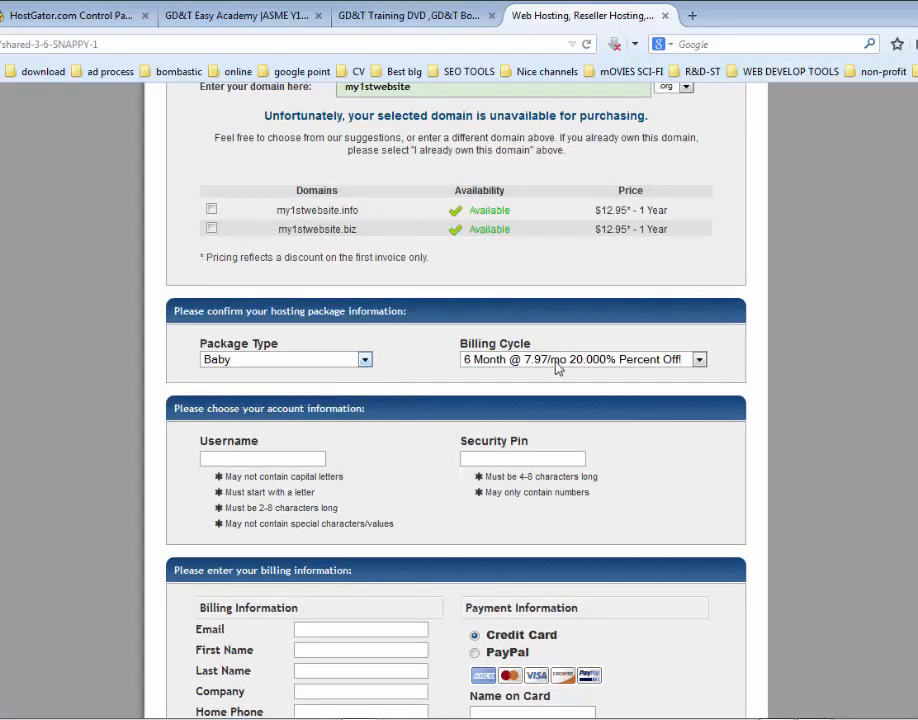
click(559, 363)
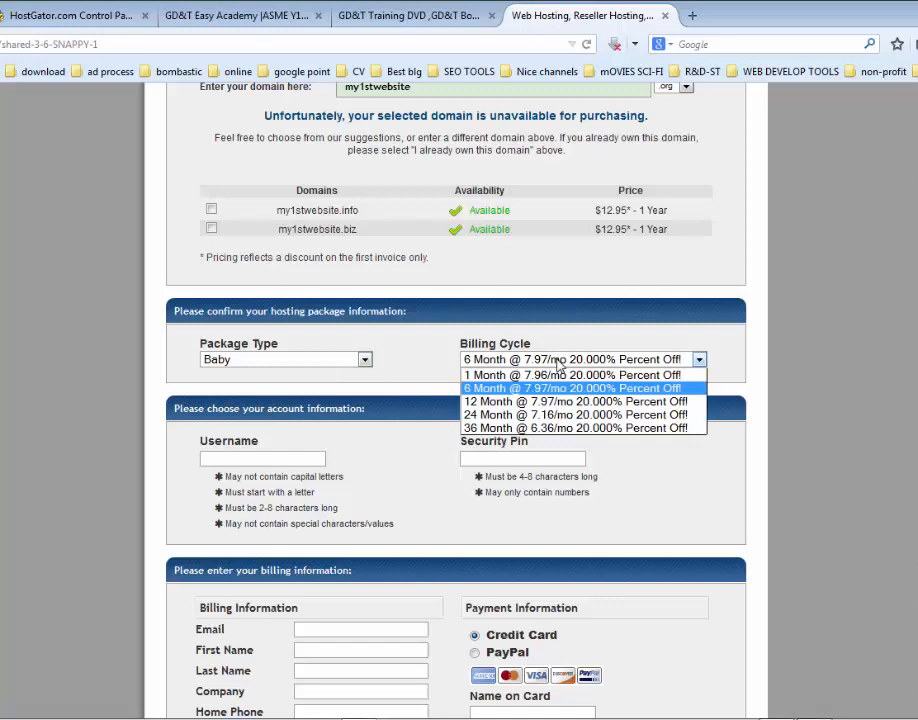
click(499, 377)
click(505, 360)
click(477, 376)
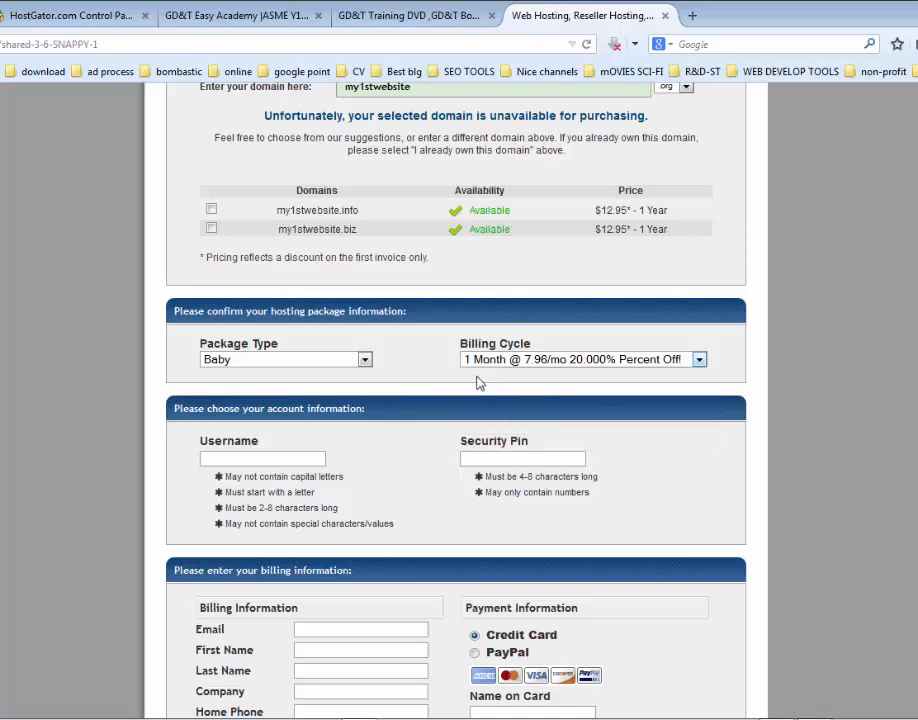
Step: Remove the SiteLock and CodeGuard add-ons from the hosting order
scroll(609, 330, up, 3)
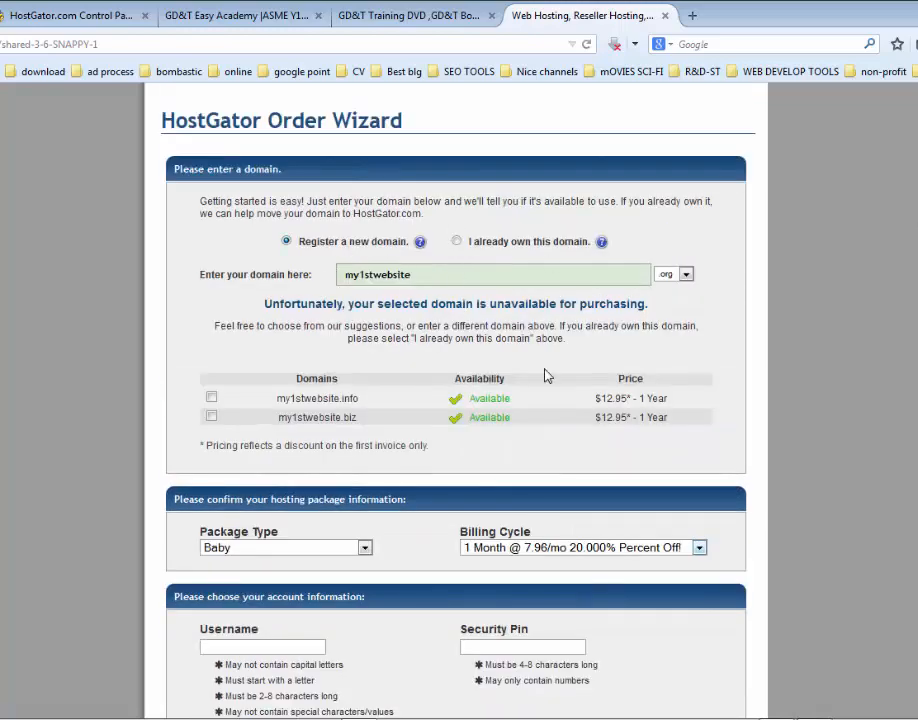
scroll(547, 375, down, 3)
scroll(547, 388, down, 3)
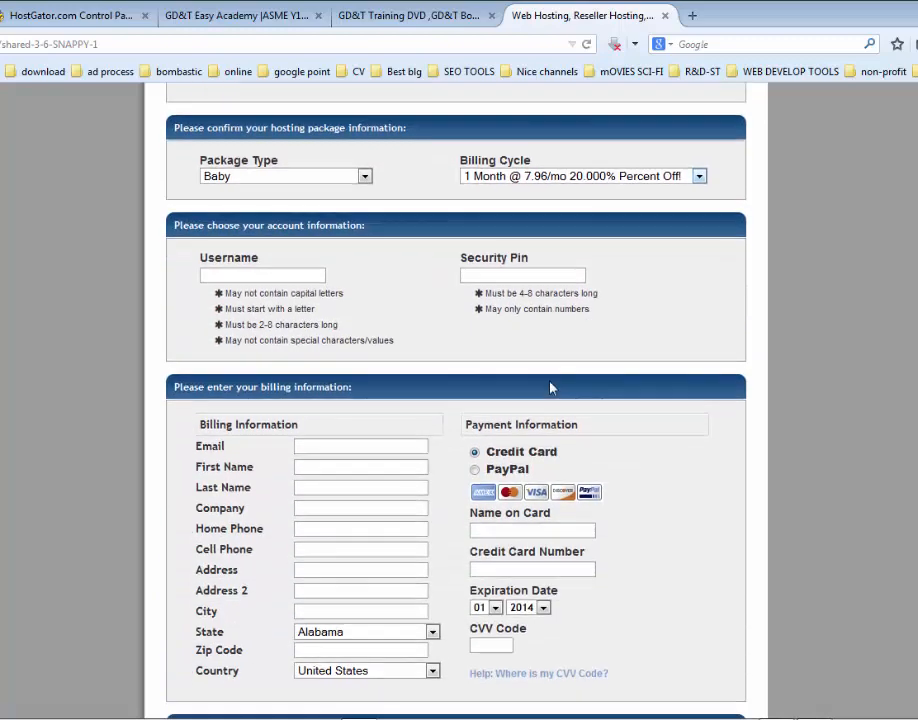
scroll(598, 371, down, 5)
scroll(597, 374, down, 3)
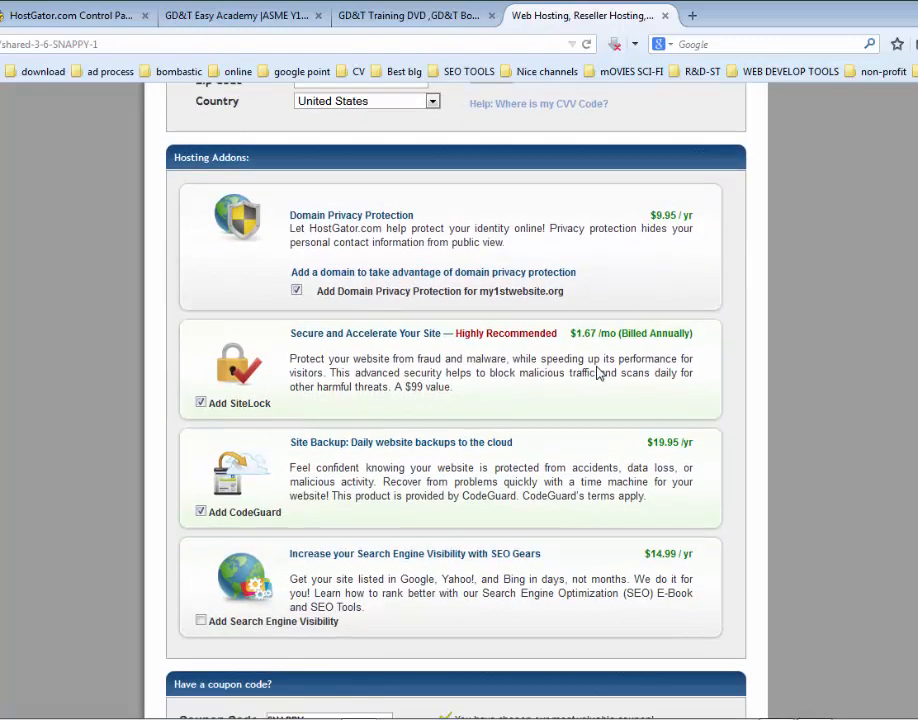
click(200, 511)
click(201, 402)
click(200, 511)
Step: Check the order details and remove the Domain Privacy Protection add-on for my1stwebsite.org
scroll(457, 387, down, 5)
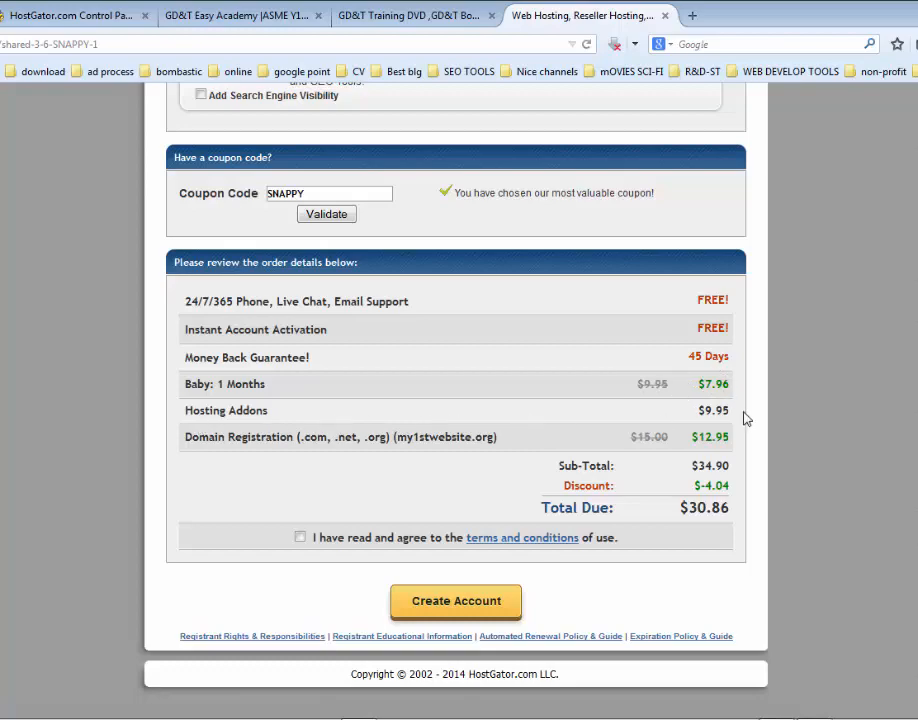
scroll(488, 433, up, 10)
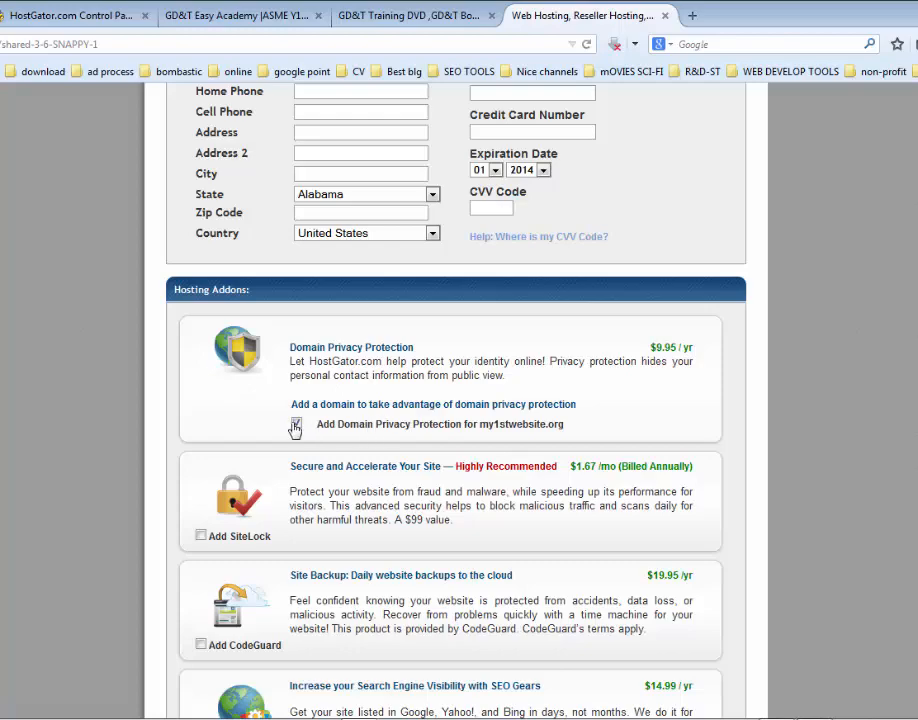
click(297, 424)
Step: Apply the coupon code CUTOFFPERCENT25 to the order and agree to the terms and conditions
scroll(605, 422, down, 10)
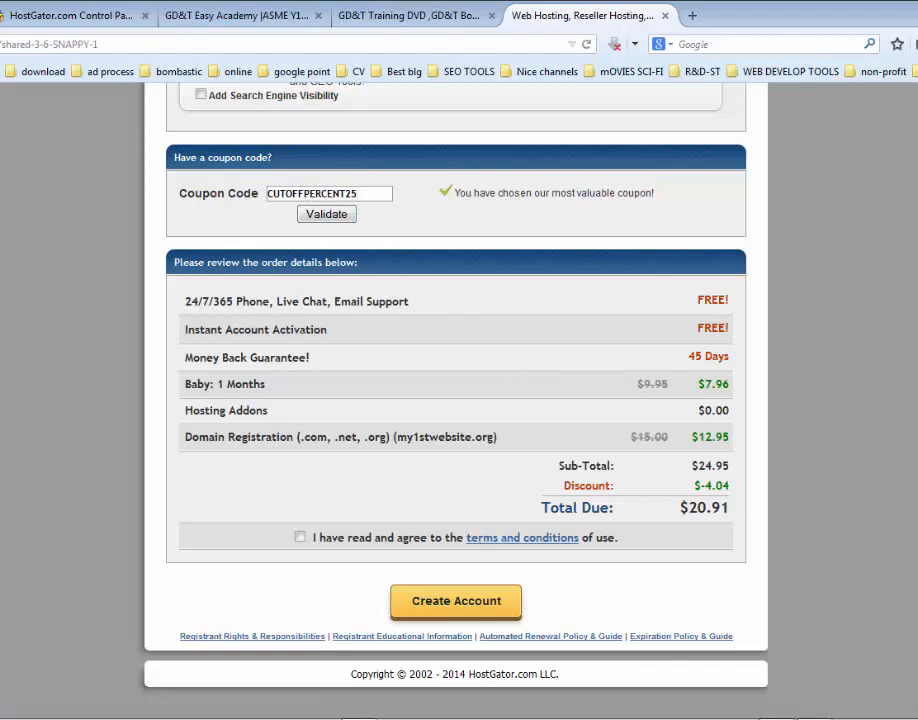
click(336, 224)
click(300, 538)
Step: Review the order form's account, billing, payment and add-on sections together with the order details
scroll(617, 545, up, 4)
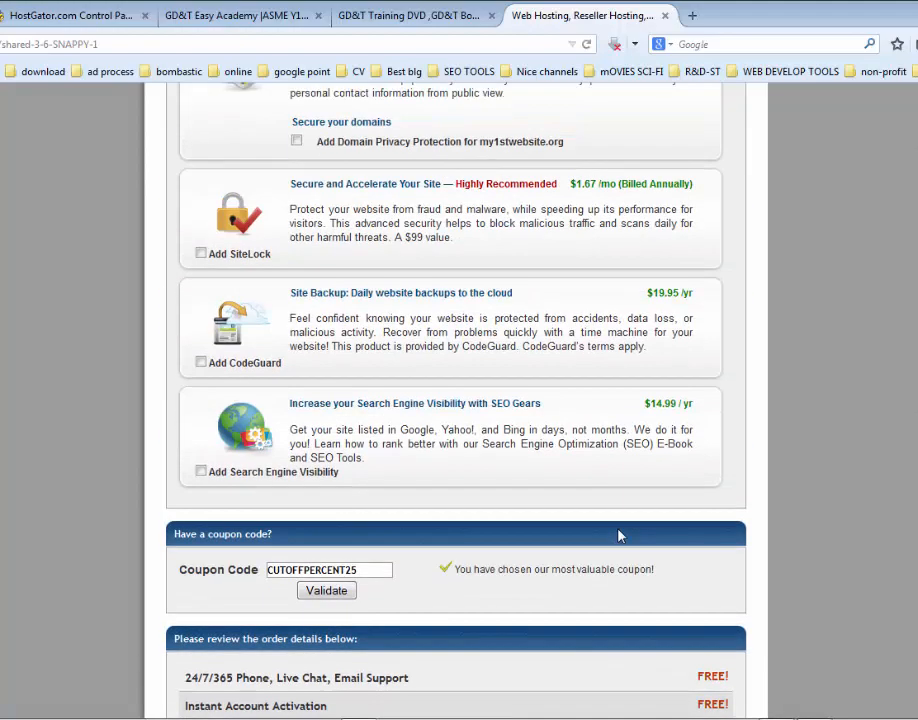
scroll(619, 535, up, 6)
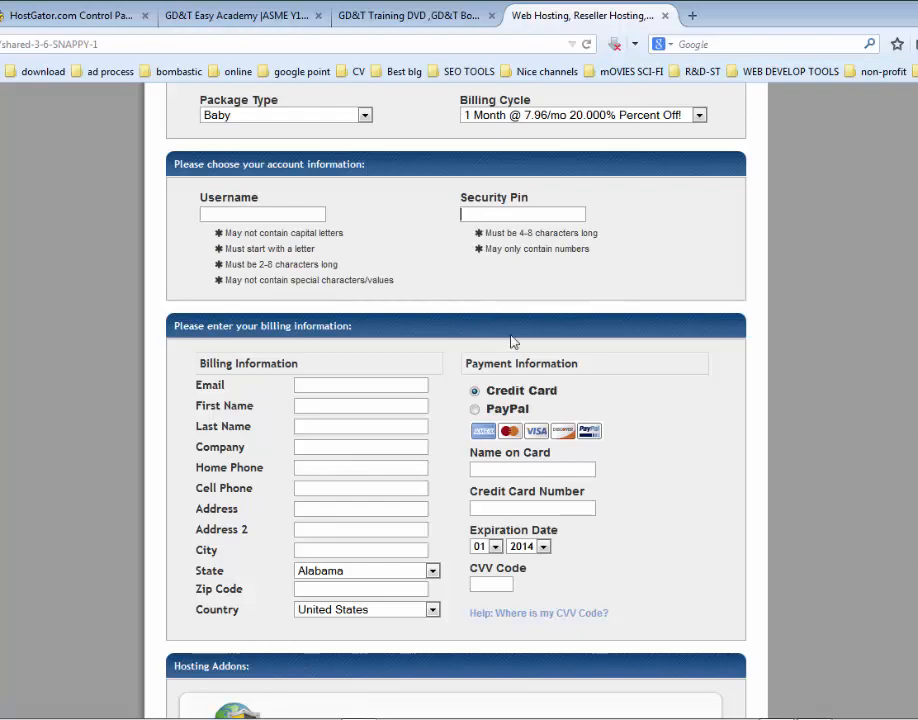
scroll(298, 272, up, 2)
scroll(595, 372, down, 4)
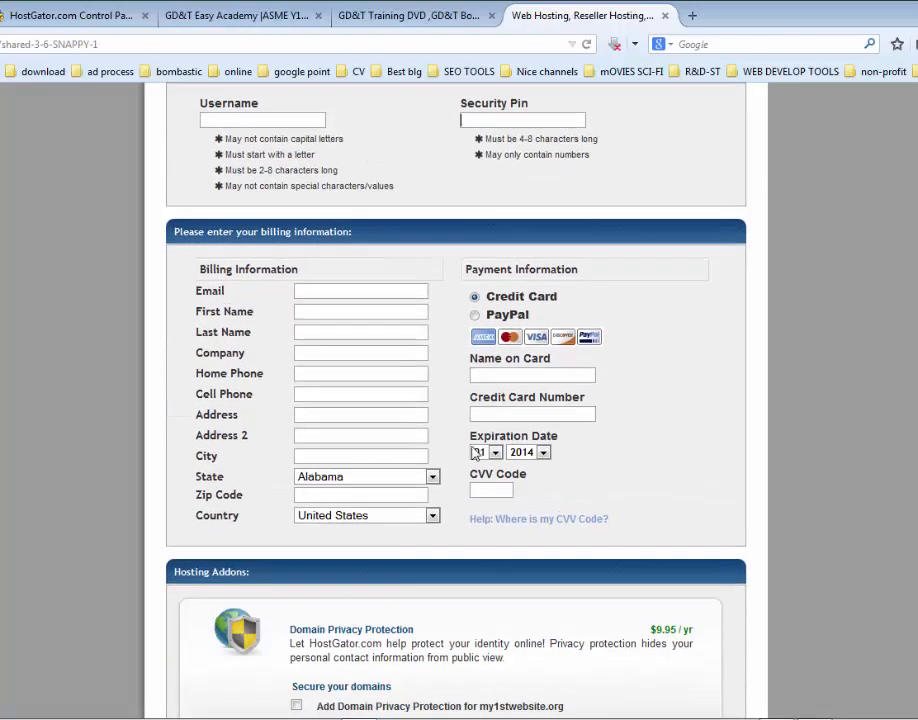
scroll(619, 480, down, 18)
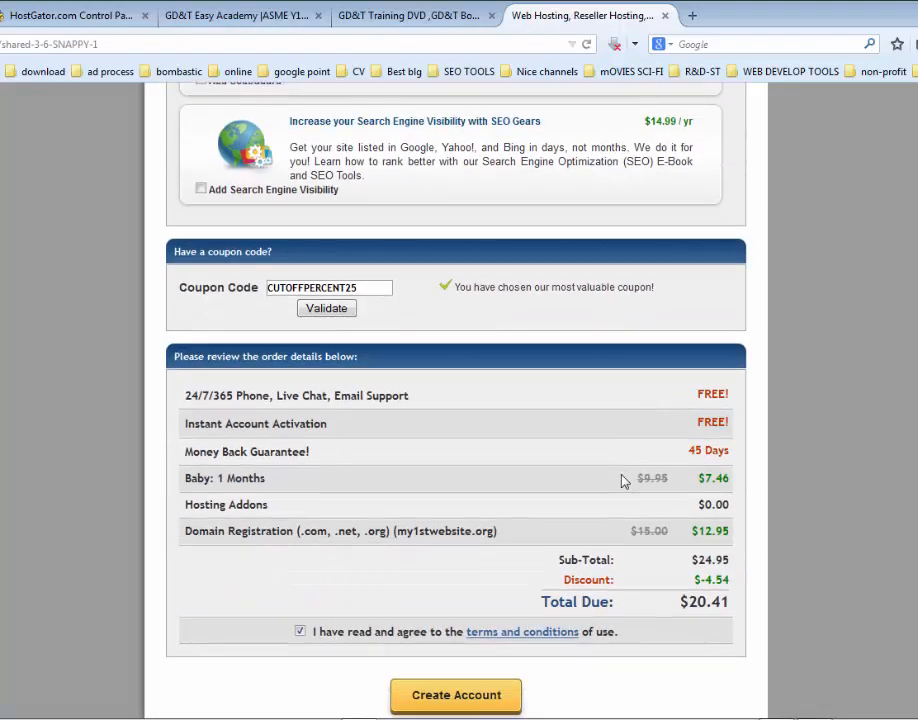
scroll(605, 510, down, 1)
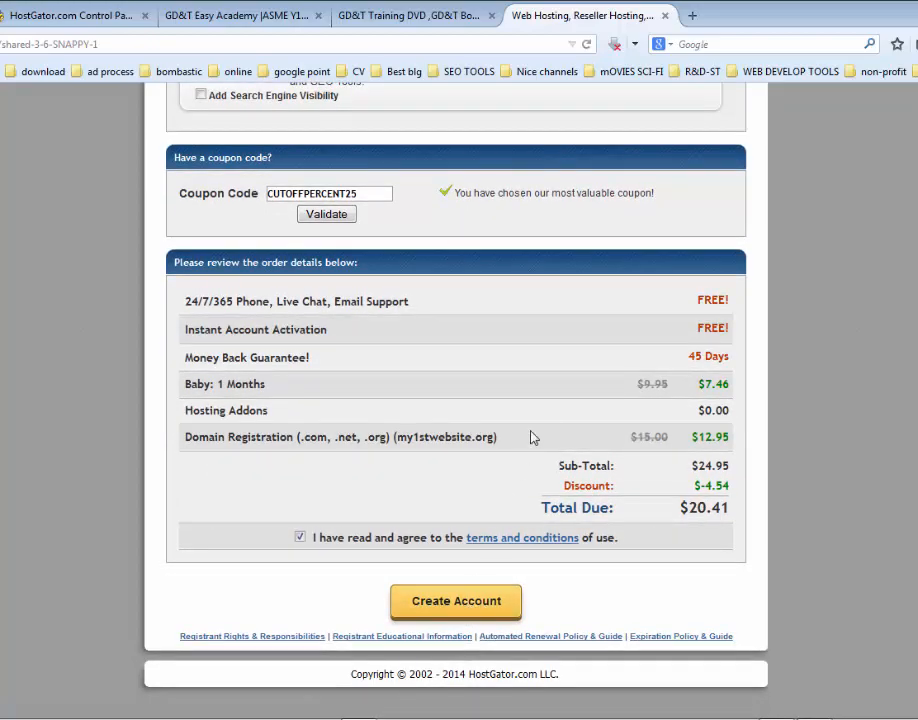
scroll(548, 418, up, 16)
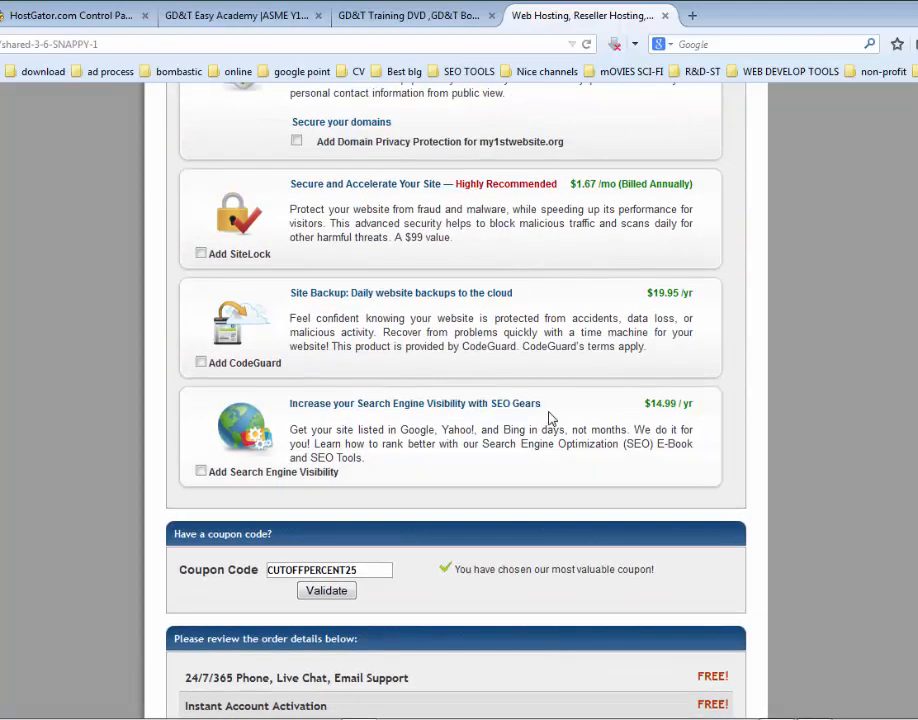
scroll(548, 418, up, 9)
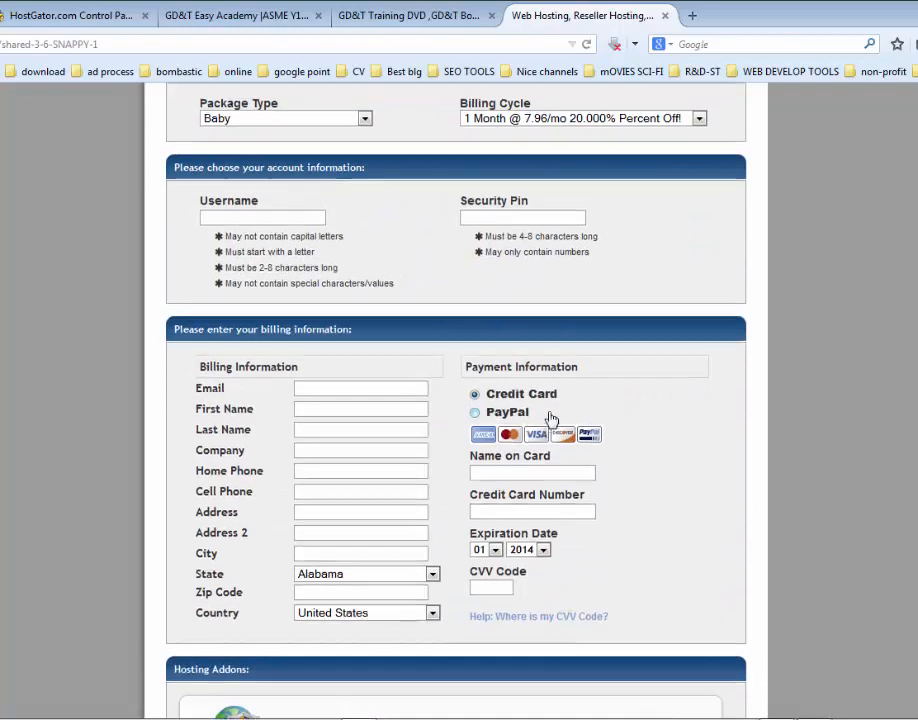
Step: Recheck the order form's domain, hosting package and billing cycle sections
scroll(273, 322, up, 4)
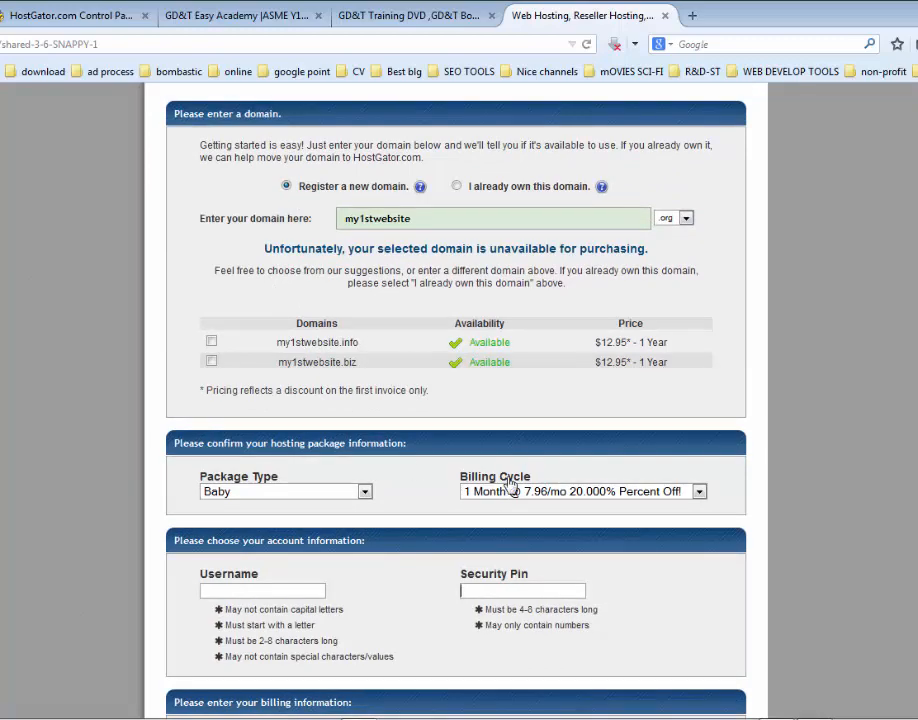
scroll(546, 443, up, 2)
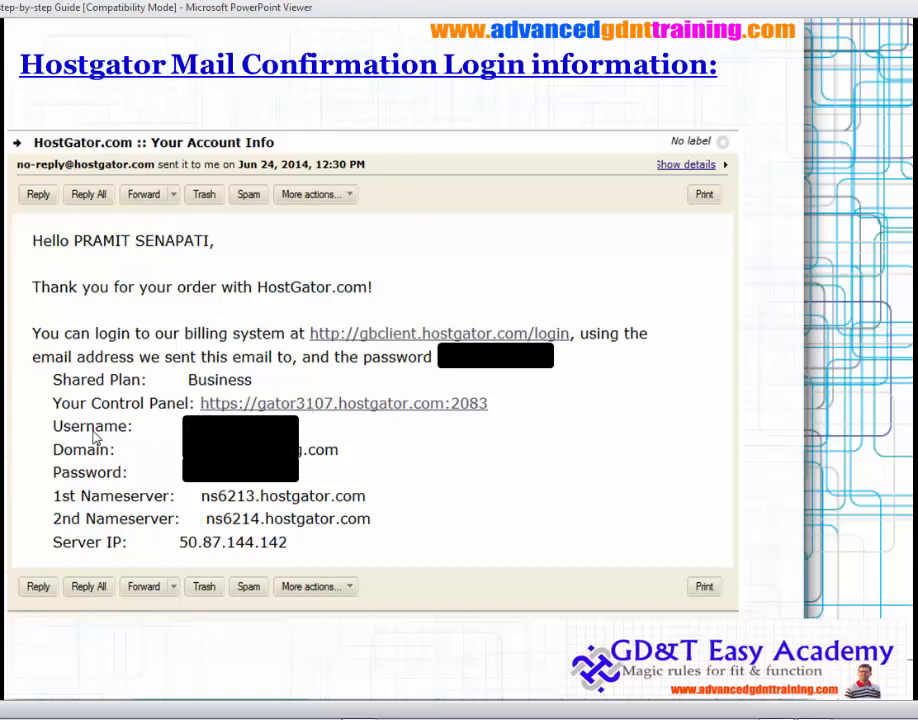
Step: Switch to the browser's HostGator Control Panel page and go back to view its cPanel login form
click(381, 711)
click(45, 15)
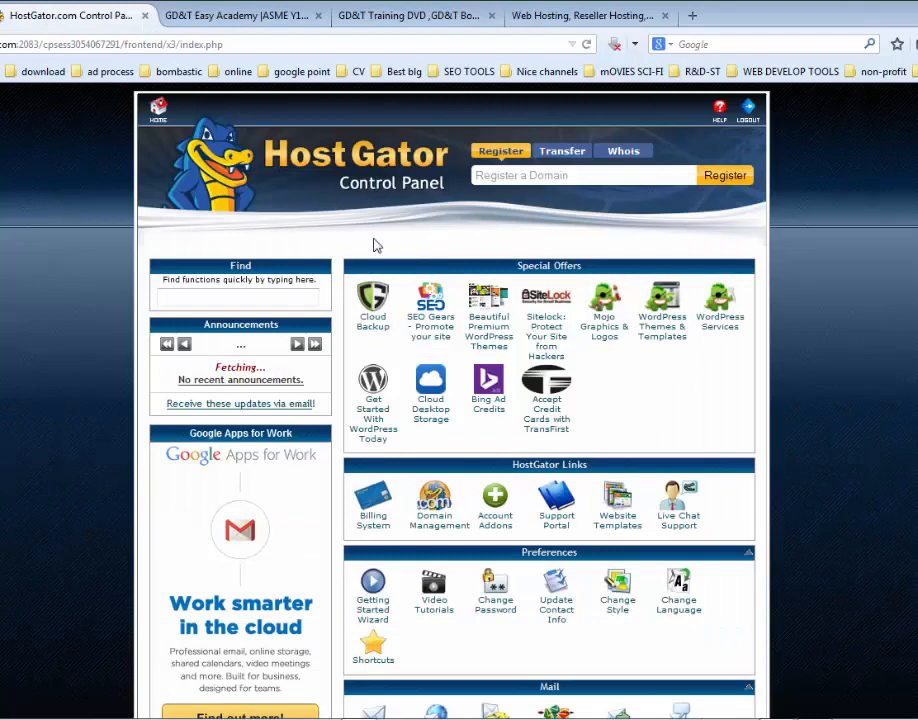
key(alt+Left)
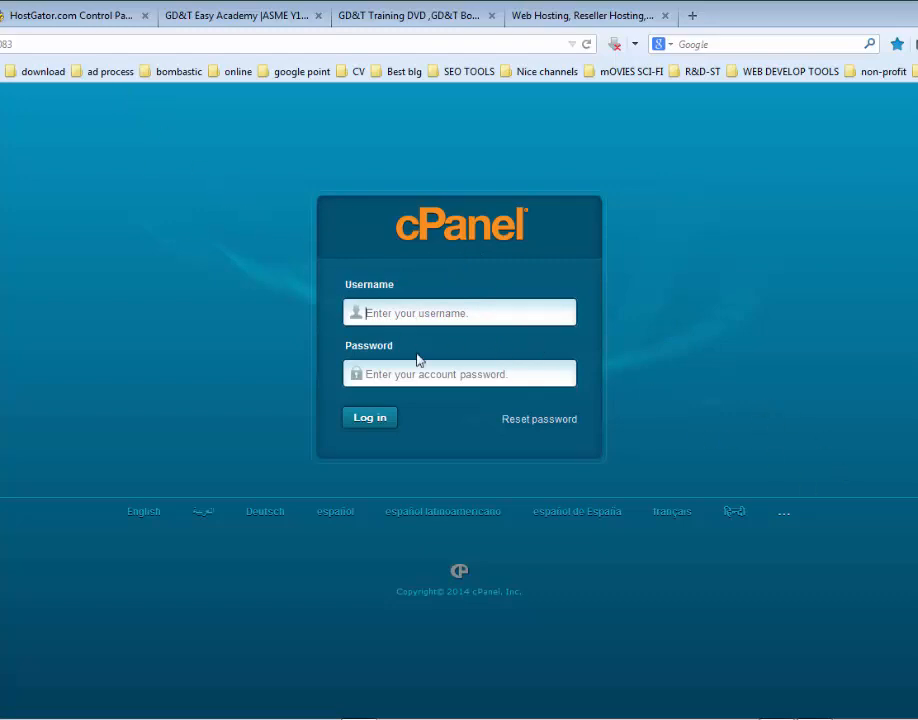
Step: Return to the HostGator Control Panel home page and look through its Preferences, Mail, Files, Logs and Security sections
click(62, 22)
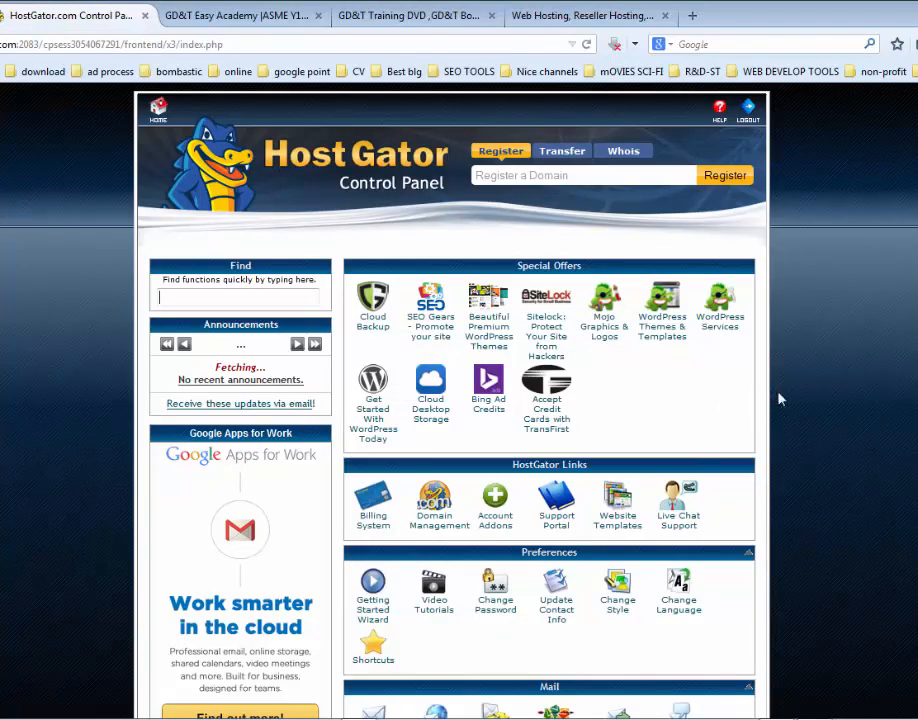
scroll(781, 398, down, 3)
scroll(812, 401, down, 6)
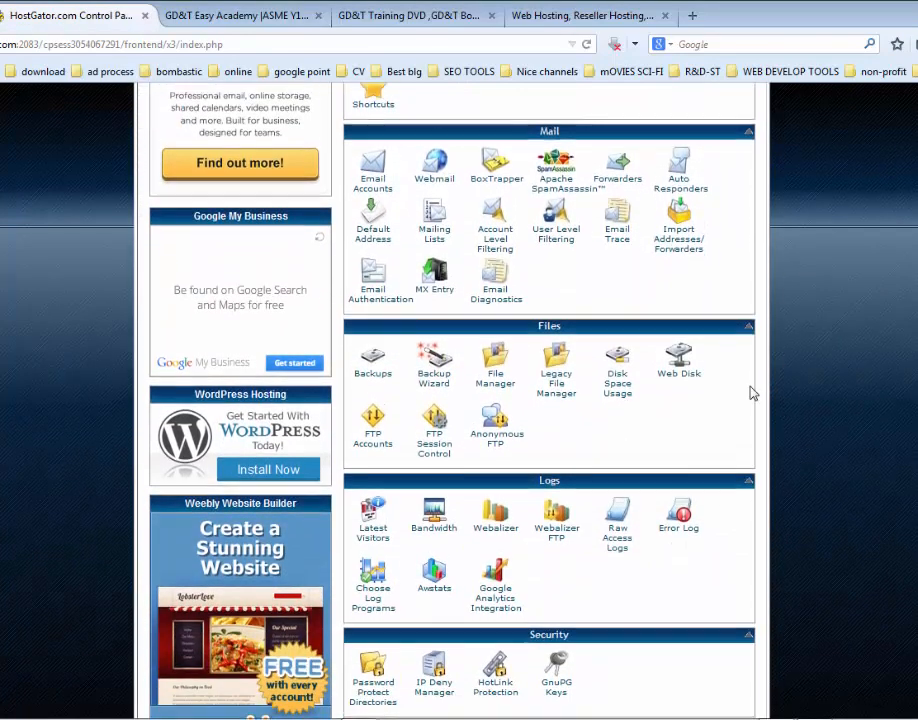
scroll(753, 393, up, 5)
scroll(751, 390, up, 4)
scroll(664, 356, down, 5)
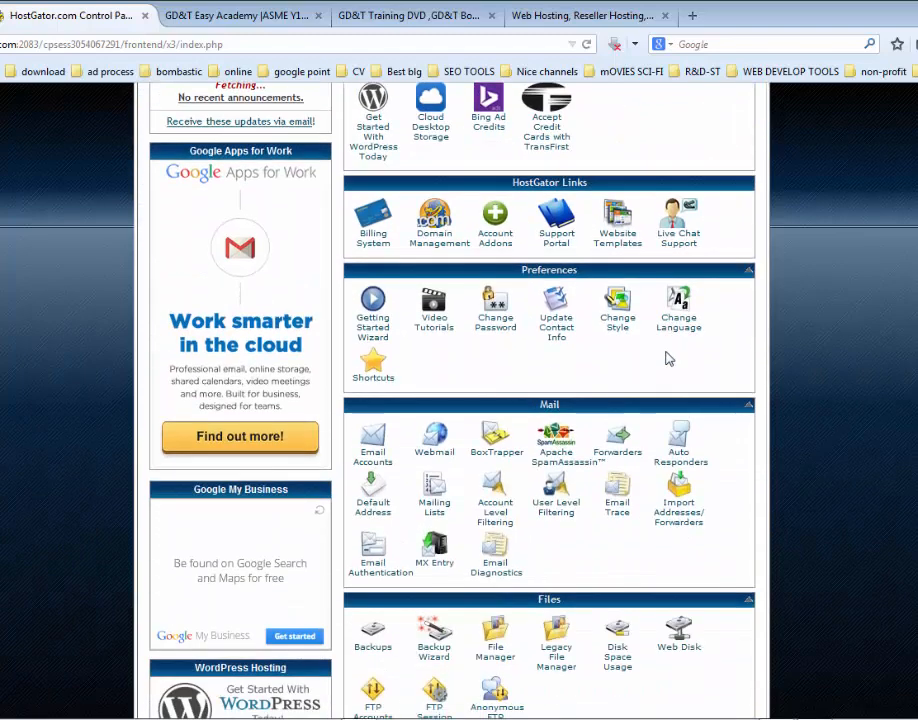
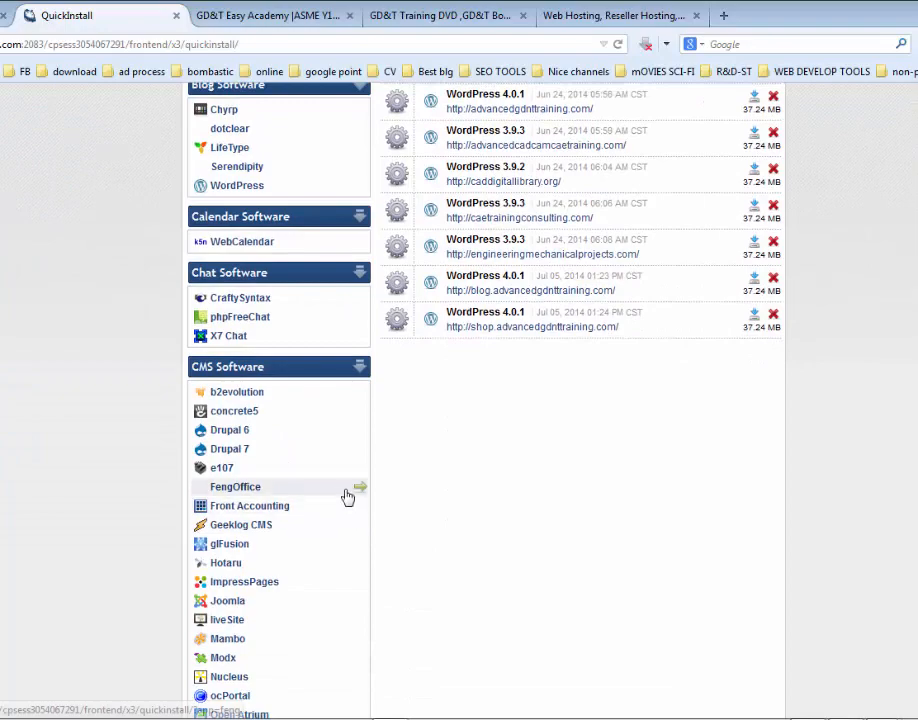
Step: Start a WordPress installation in QuickInstall with caddigitallibrary.com as the application URL
click(234, 188)
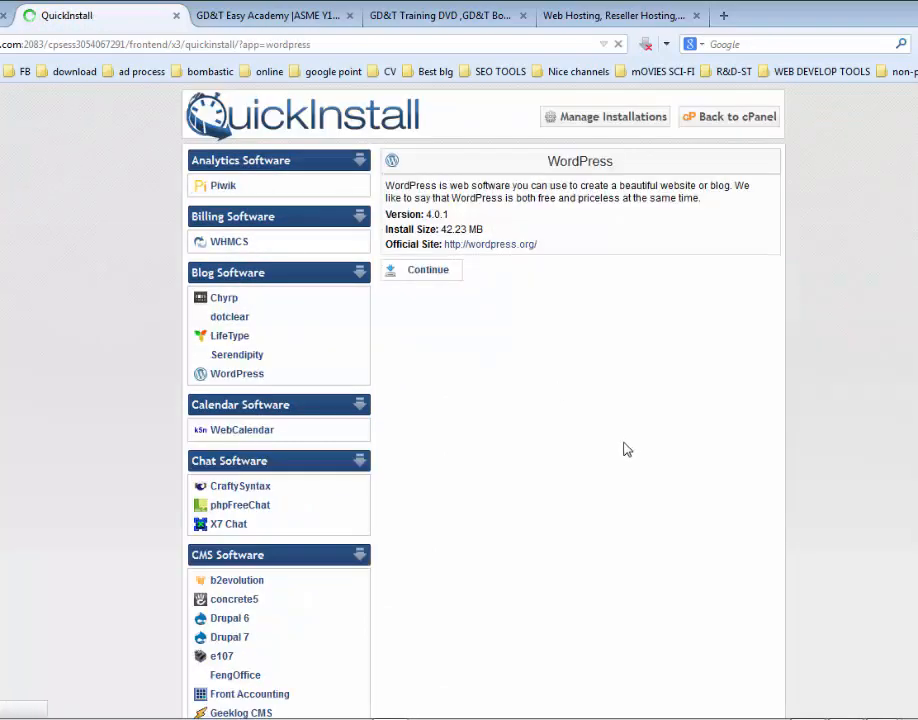
drag(448, 216, 427, 213)
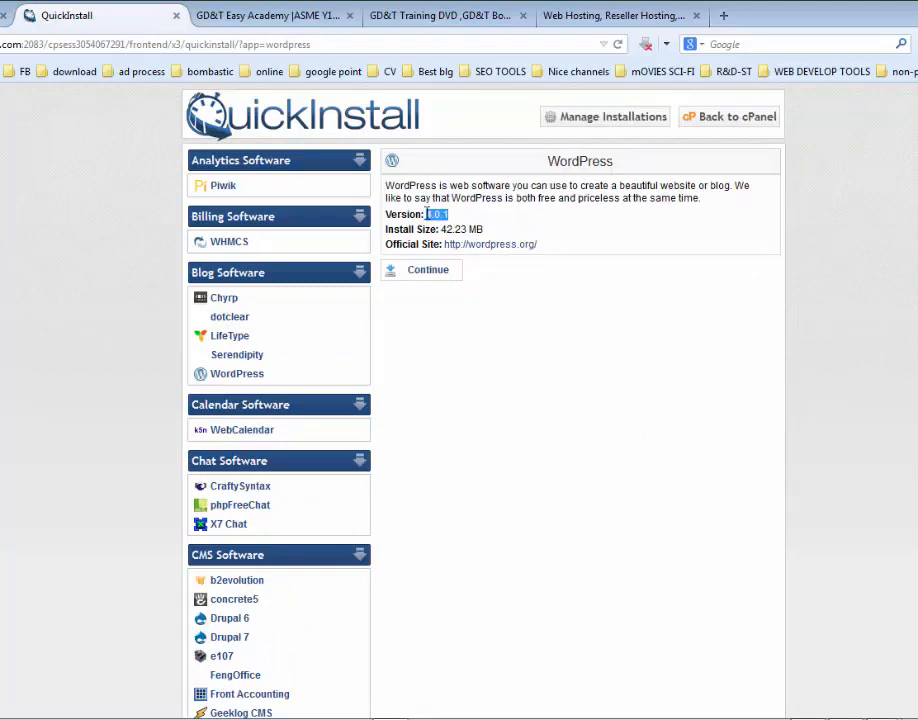
click(525, 330)
click(432, 272)
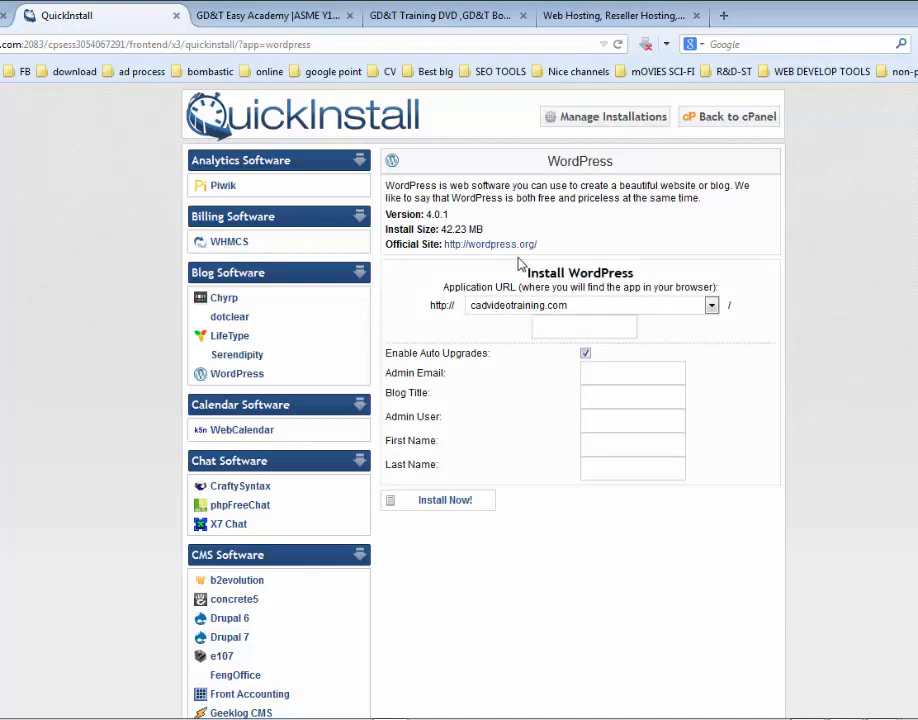
click(538, 307)
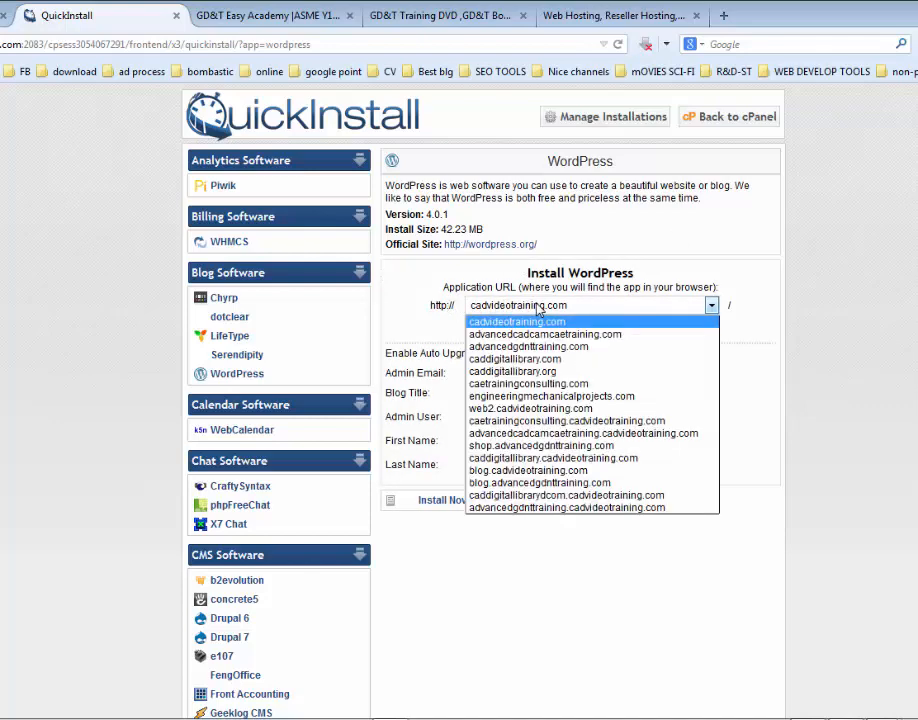
click(512, 359)
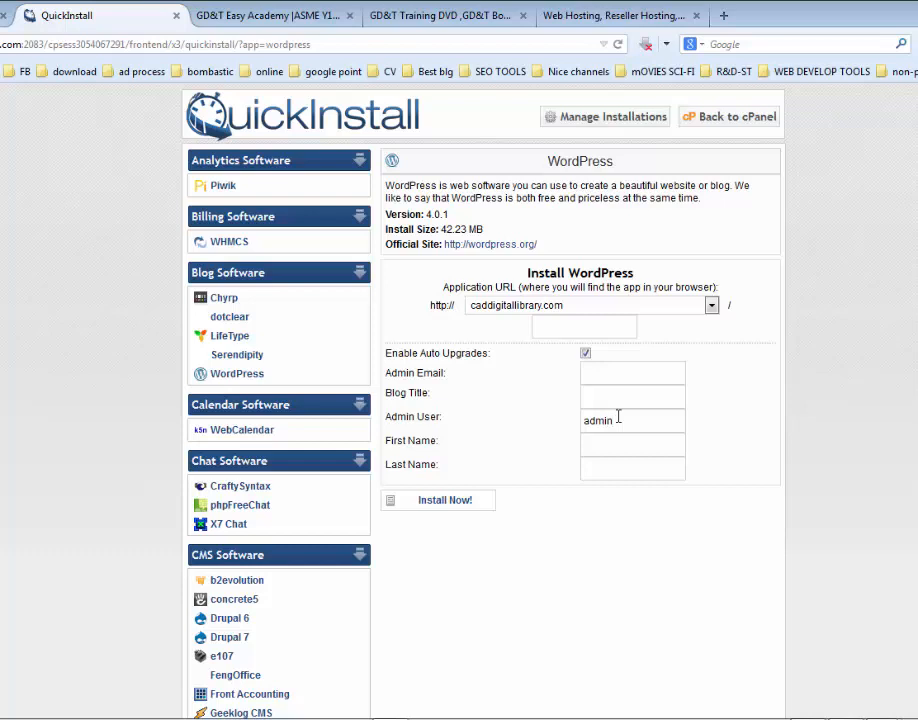
Step: Set the WordPress admin user to demouser100 and fill in the admin's e-mail address
key(BackSpace)
key(BackSpace)
key(BackSpace)
text(pr)
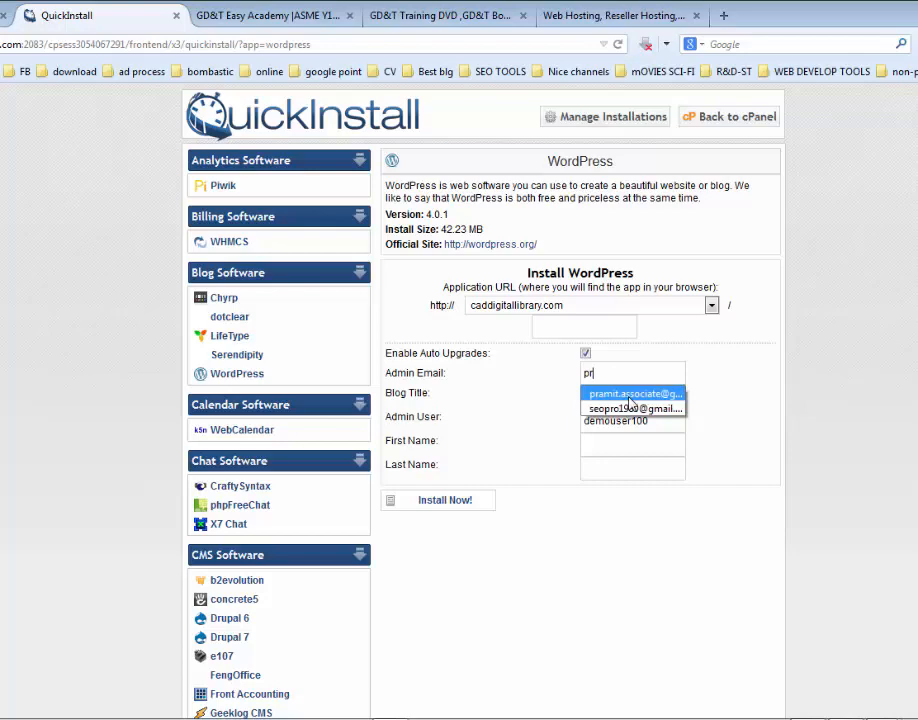
click(622, 394)
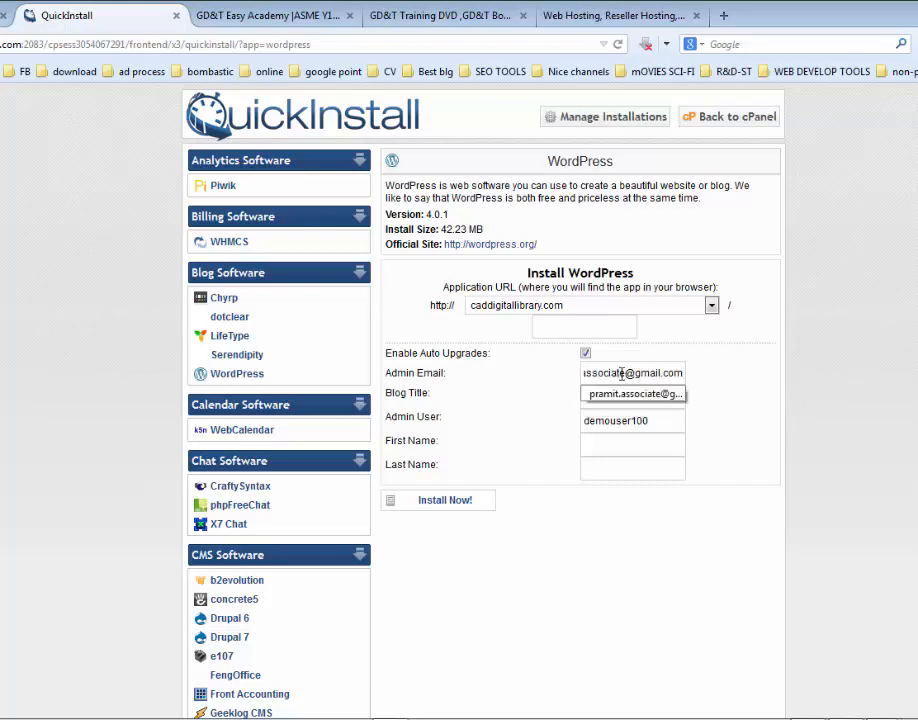
drag(622, 374, 539, 373)
click(649, 377)
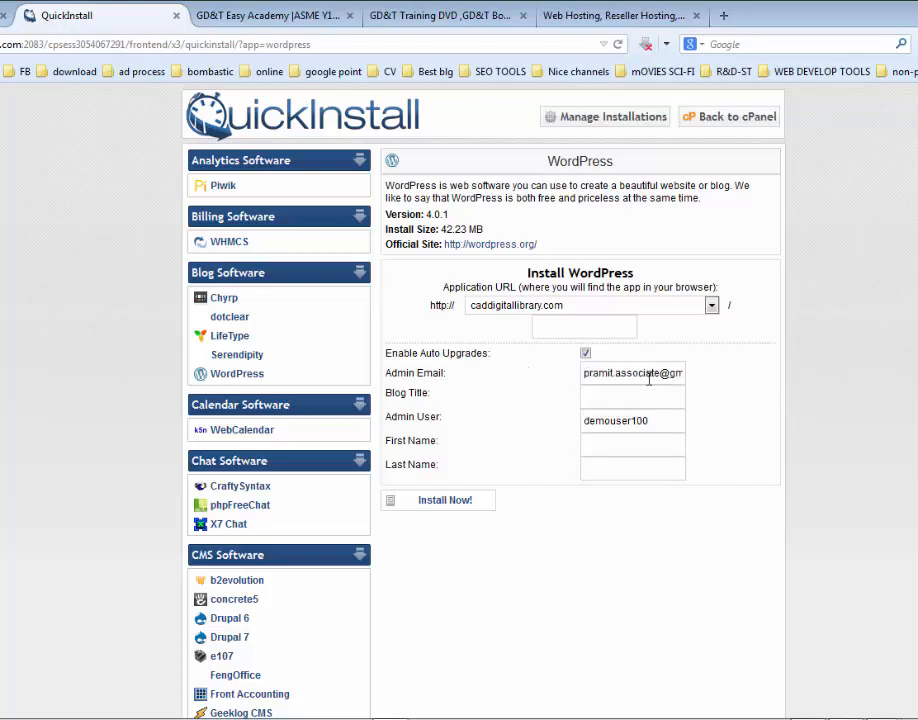
drag(651, 377, 578, 375)
drag(650, 376, 743, 368)
click(775, 368)
Step: Run the WordPress installation and open the admin area at caddigitallibrary.com/wp-admin
click(459, 506)
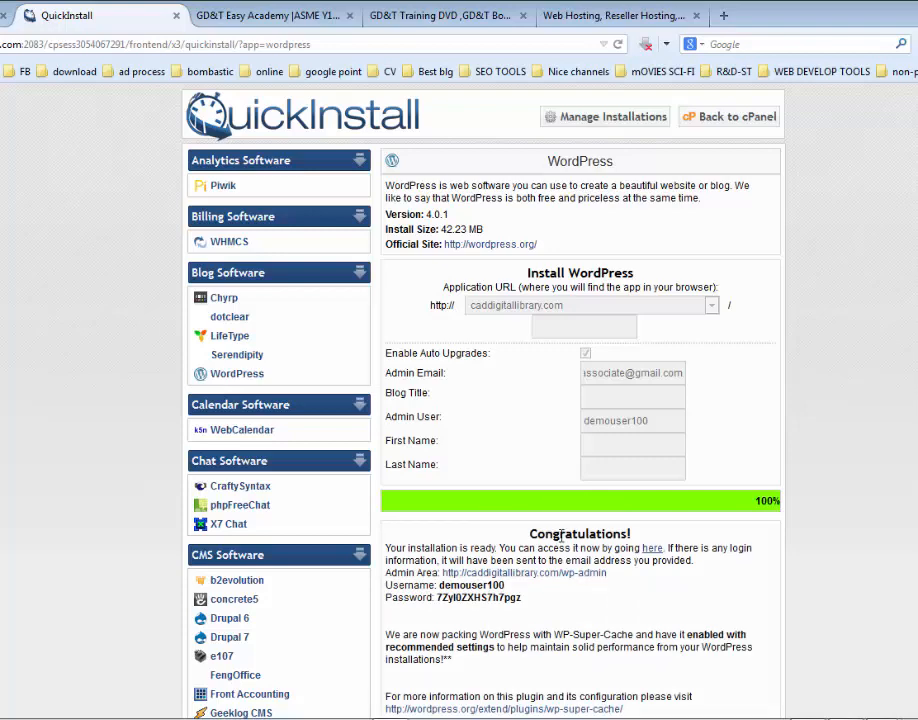
scroll(560, 533, down, 2)
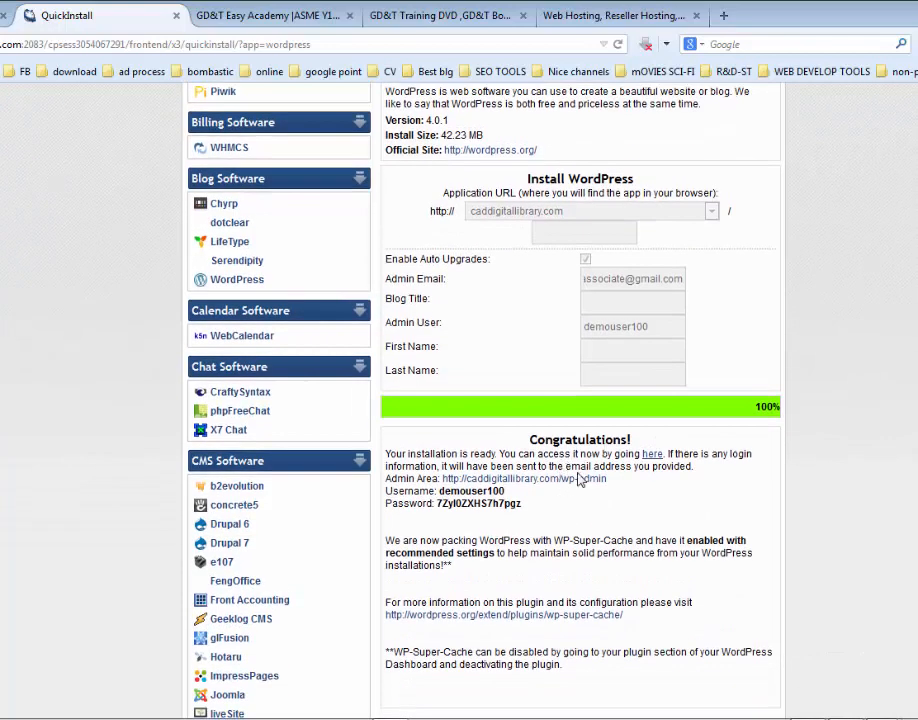
click(530, 484)
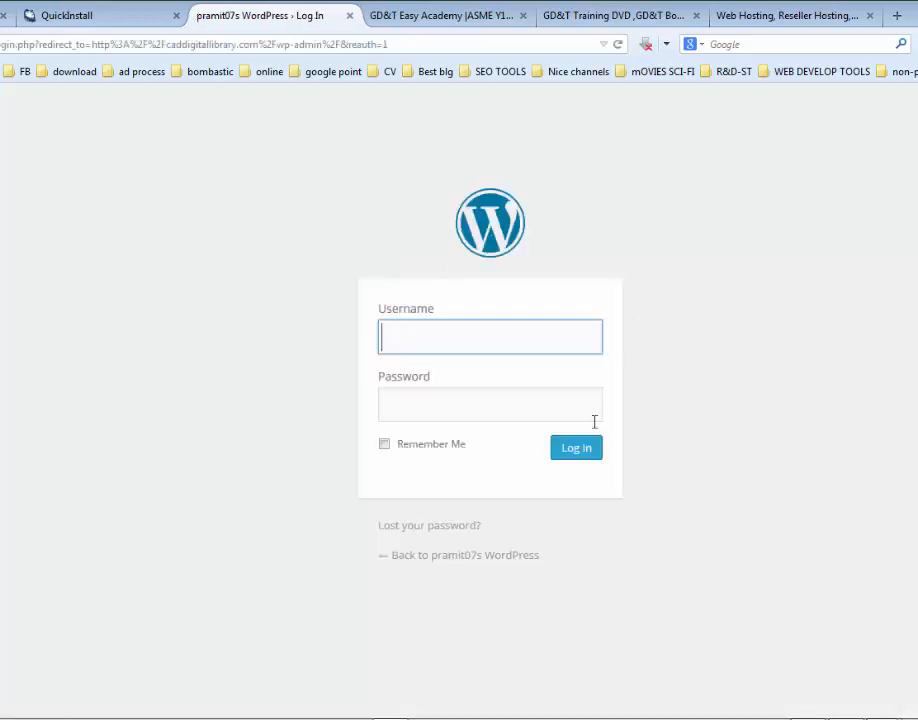
Step: Copy the username demouser100 from the QuickInstall results into the WordPress login form
click(118, 23)
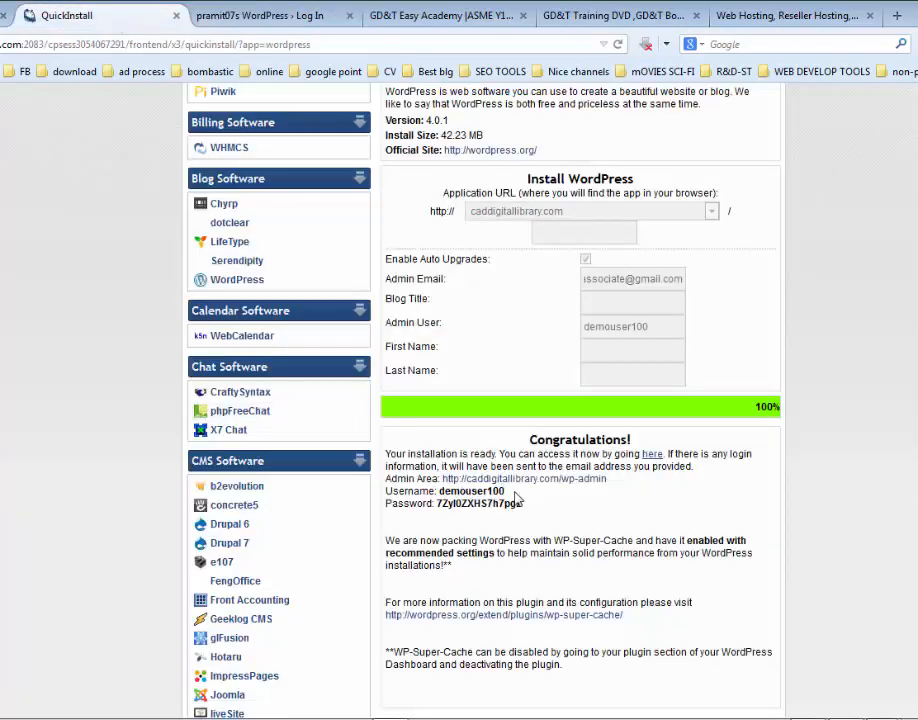
double_click(480, 491)
key(ctrl+c)
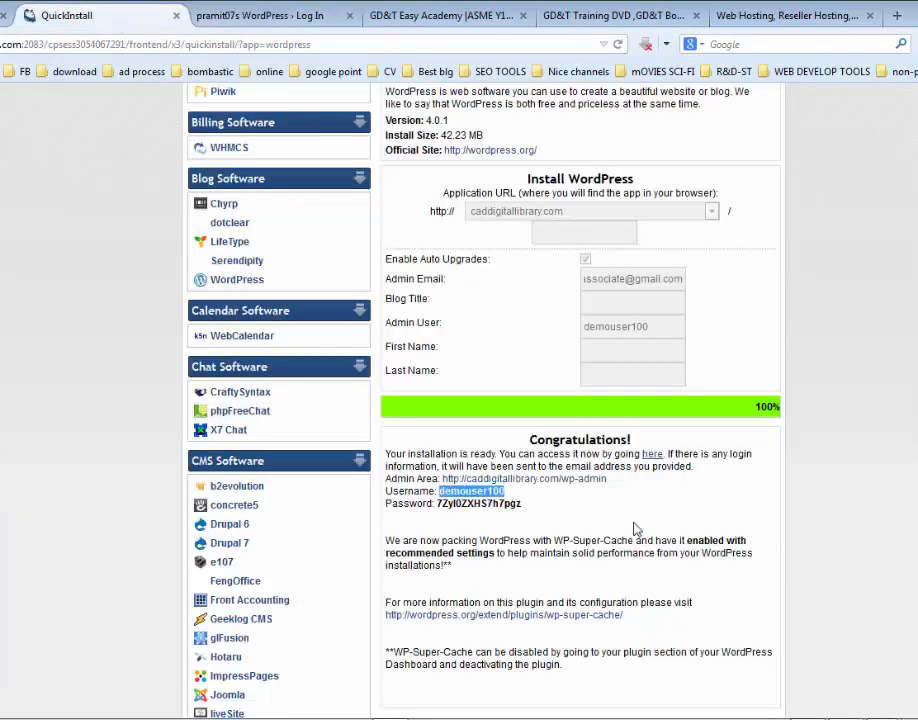
click(195, 14)
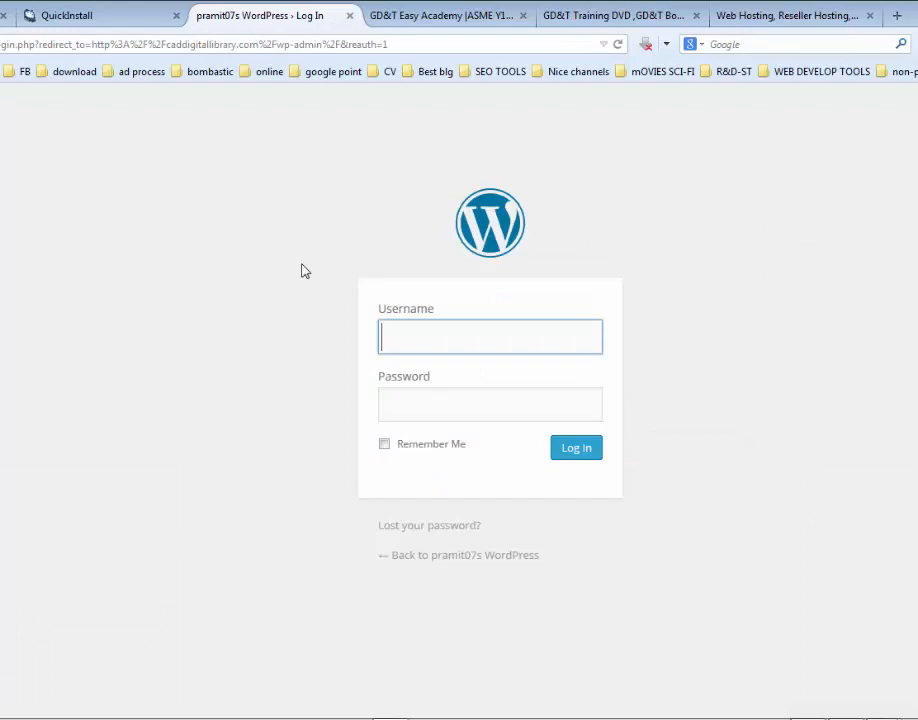
click(425, 335)
key(ctrl+v)
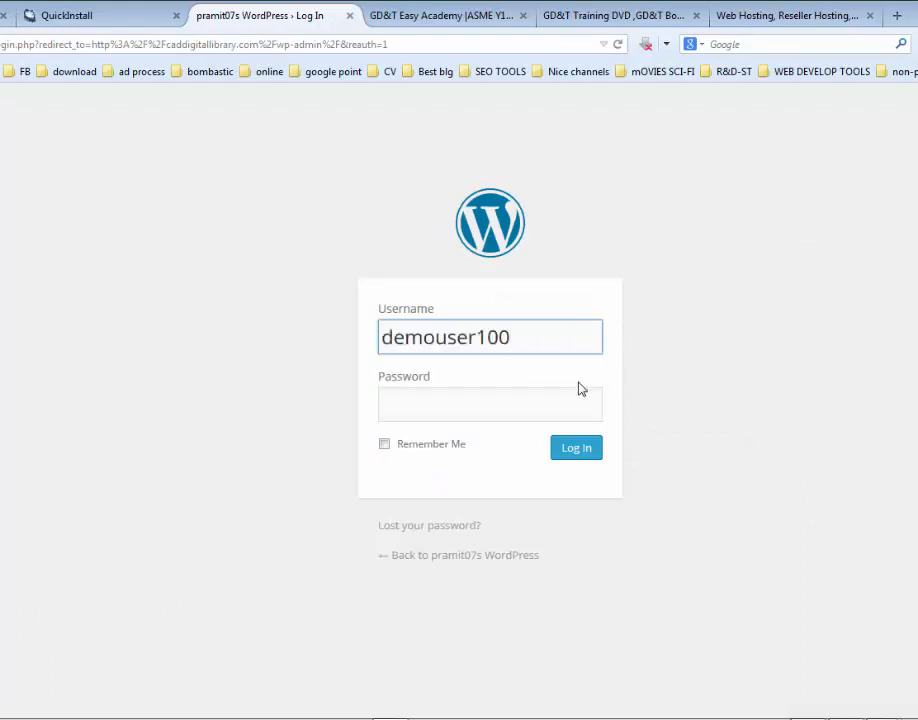
Step: Copy the generated password from QuickInstall into the WordPress login form, log in and dismiss the offer to remember it
click(96, 22)
drag(522, 504, 438, 506)
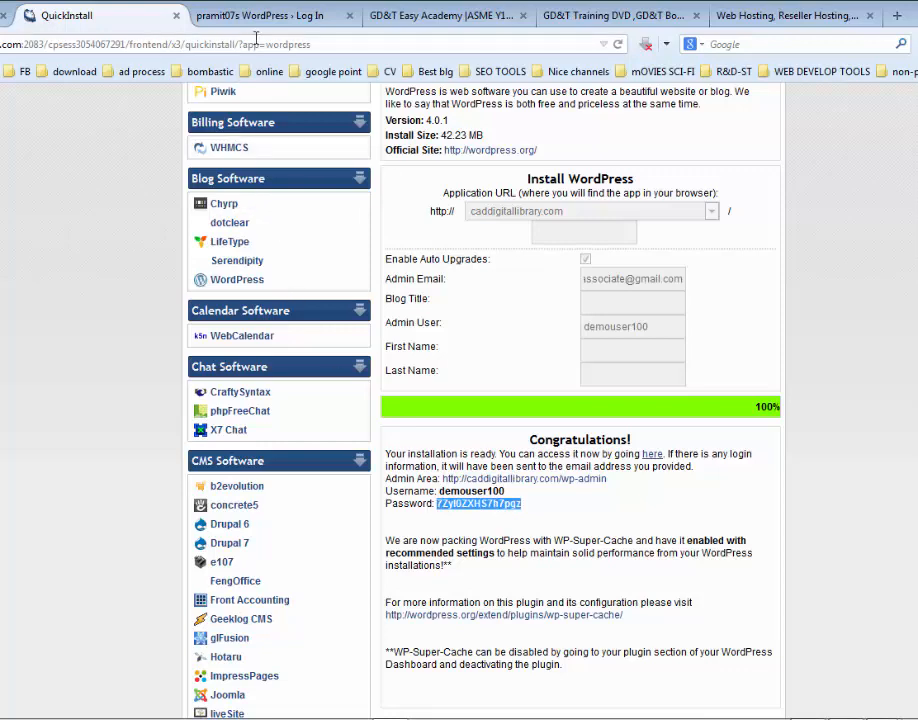
click(190, 27)
click(475, 408)
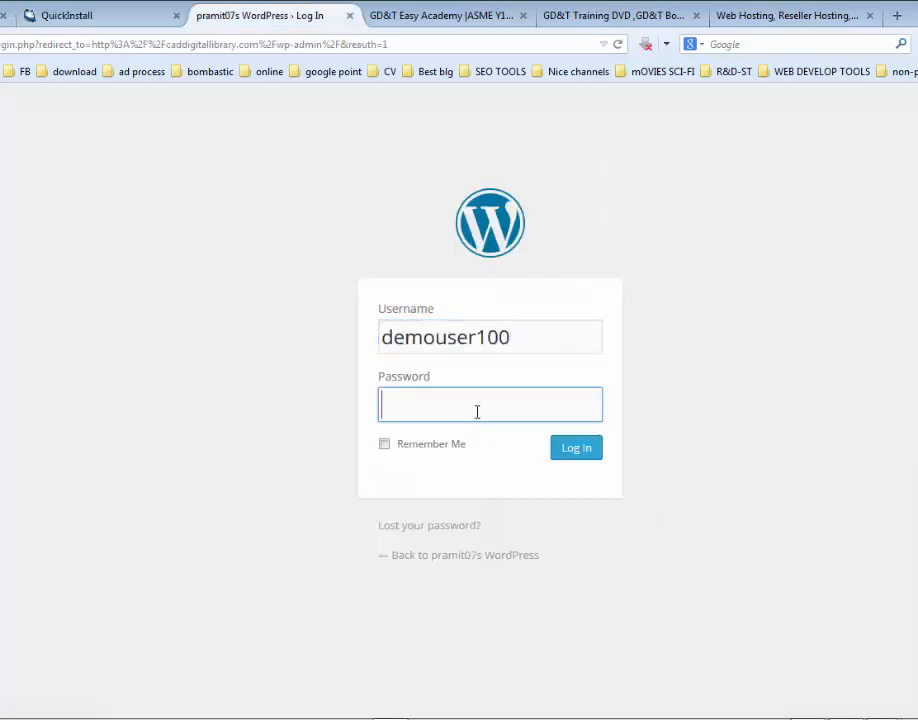
key(ctrl+v)
click(585, 453)
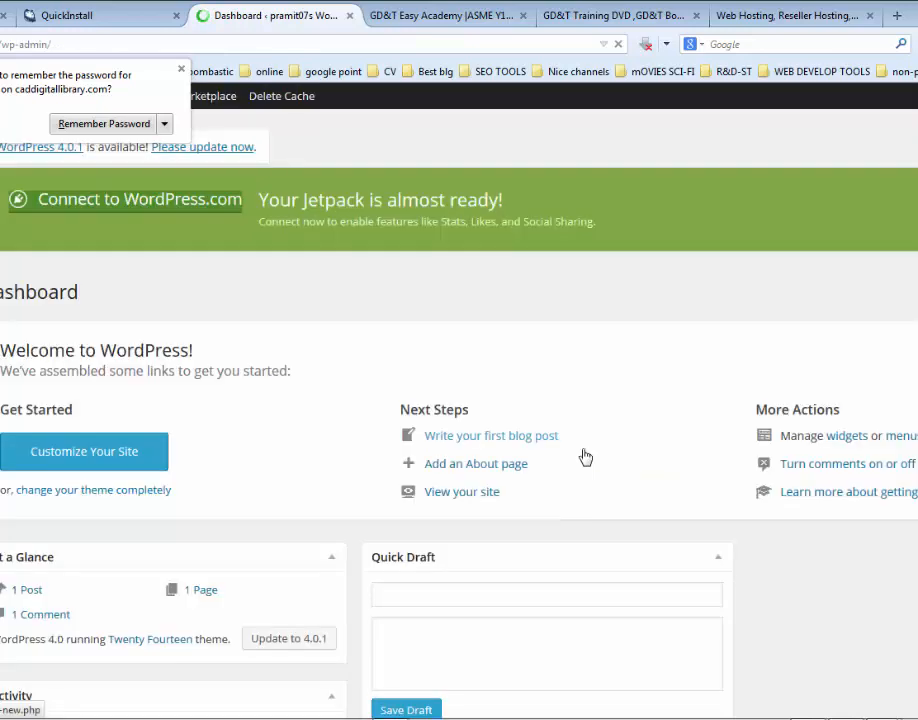
click(181, 69)
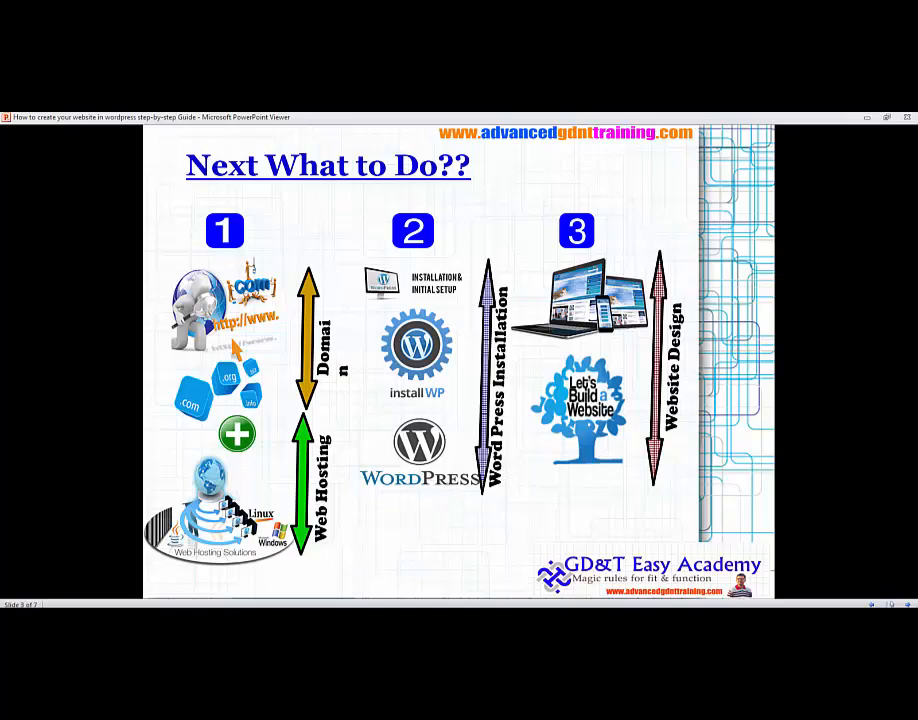
Step: Switch to the browser, visit the new WordPress site from its dashboard and view its Sample Page
key(alt+Tab)
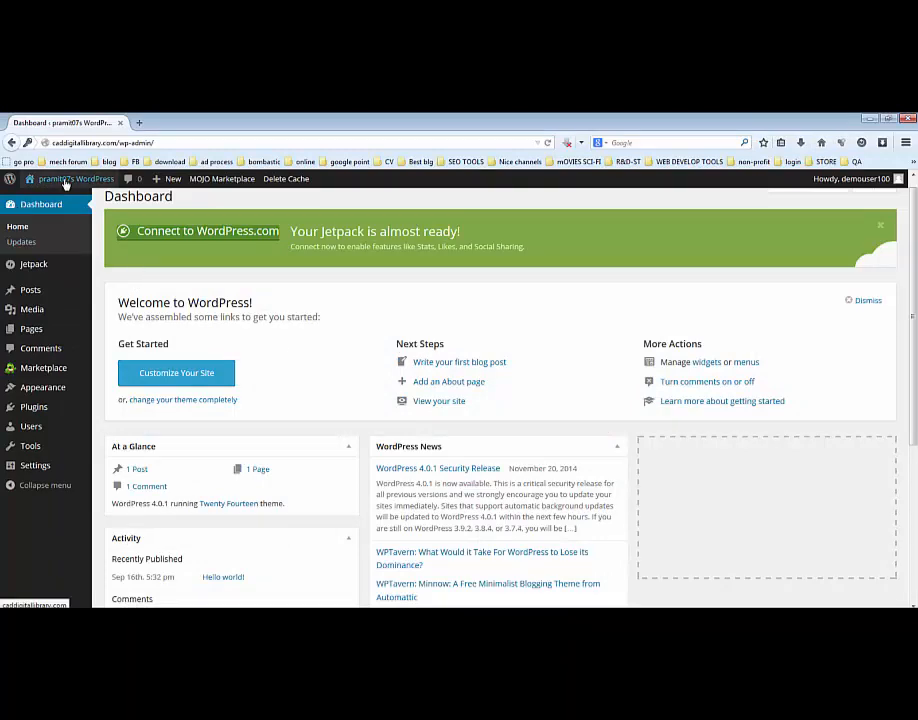
mouse_move(66, 184)
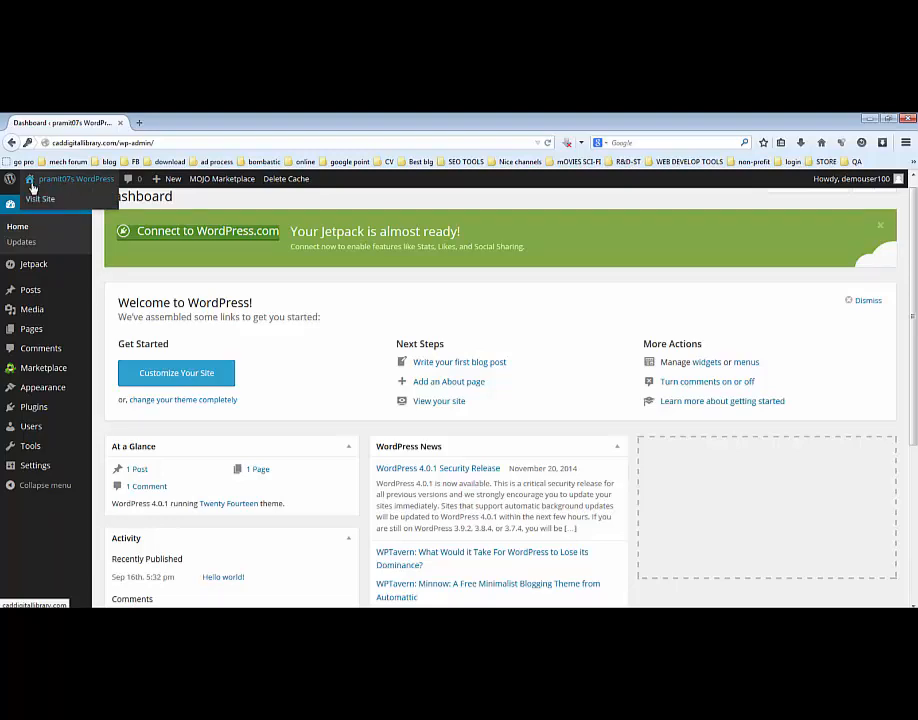
click(41, 206)
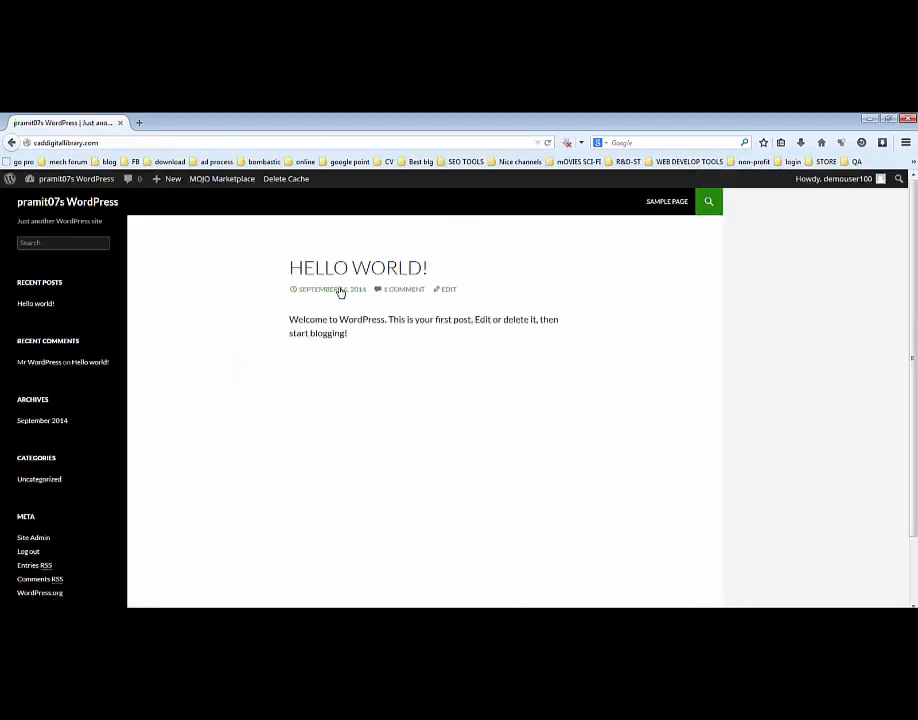
click(665, 207)
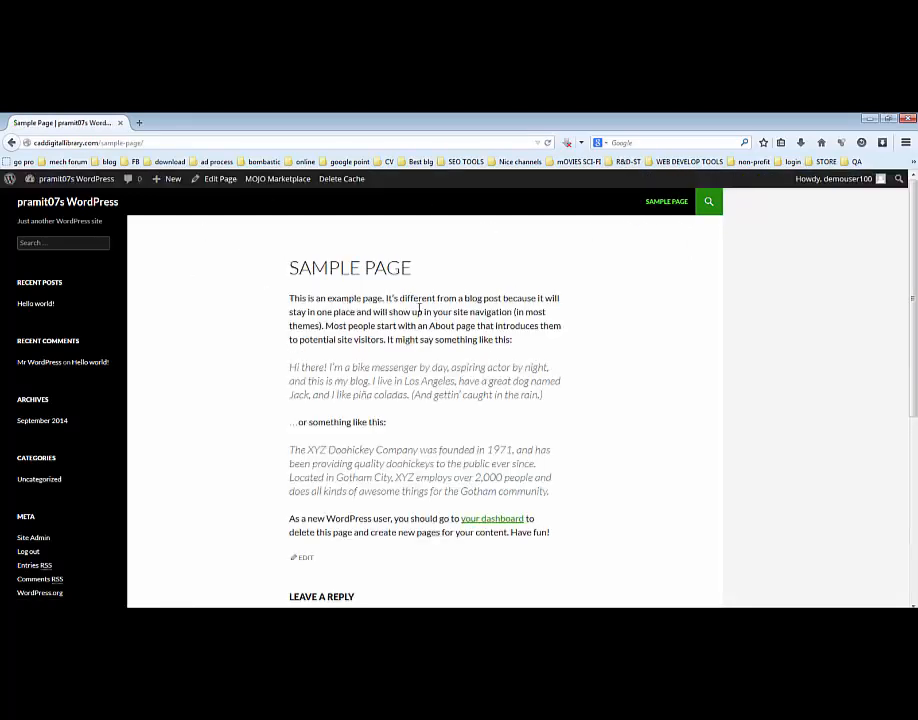
scroll(418, 311, down, 3)
scroll(489, 317, up, 3)
click(695, 617)
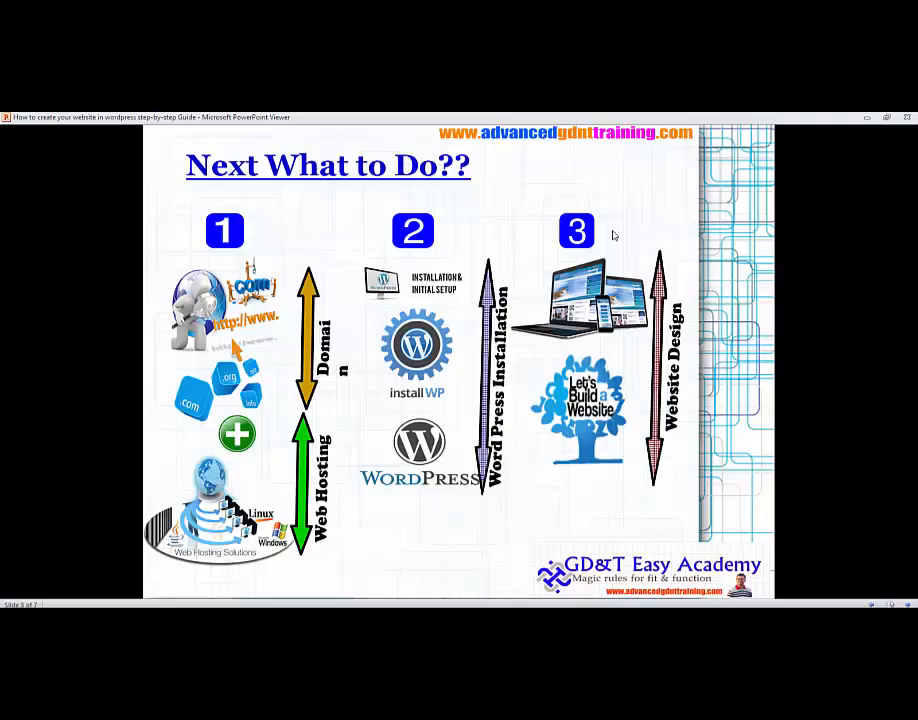
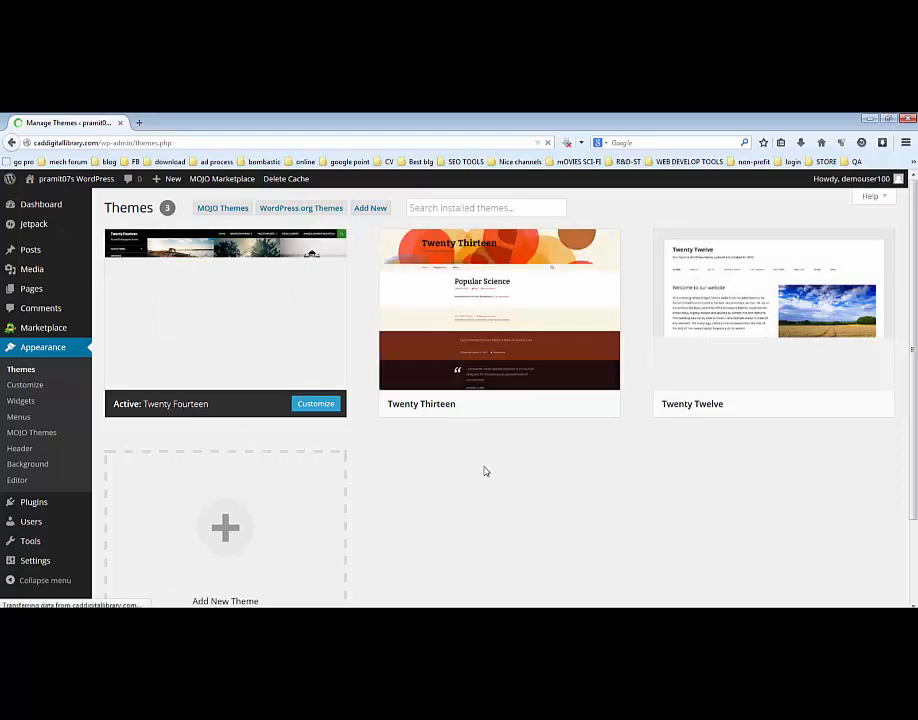
click(426, 208)
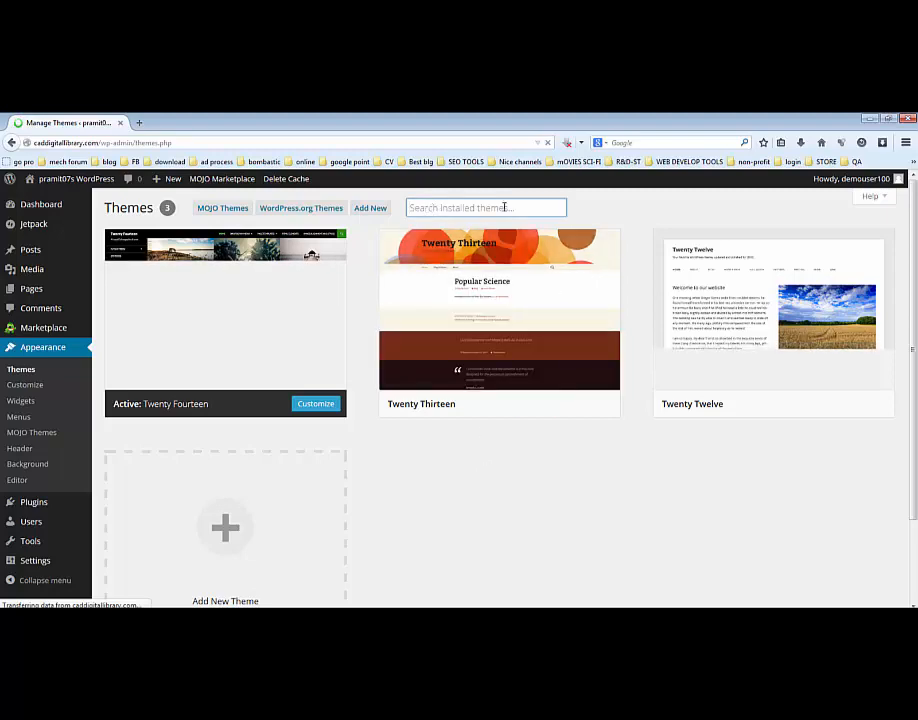
click(371, 209)
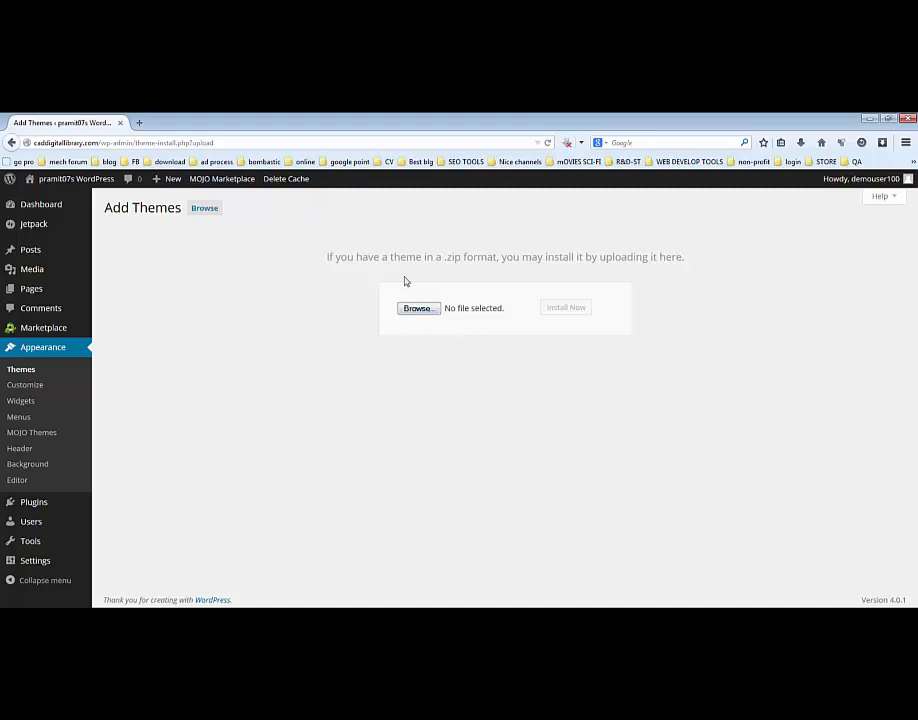
click(20, 371)
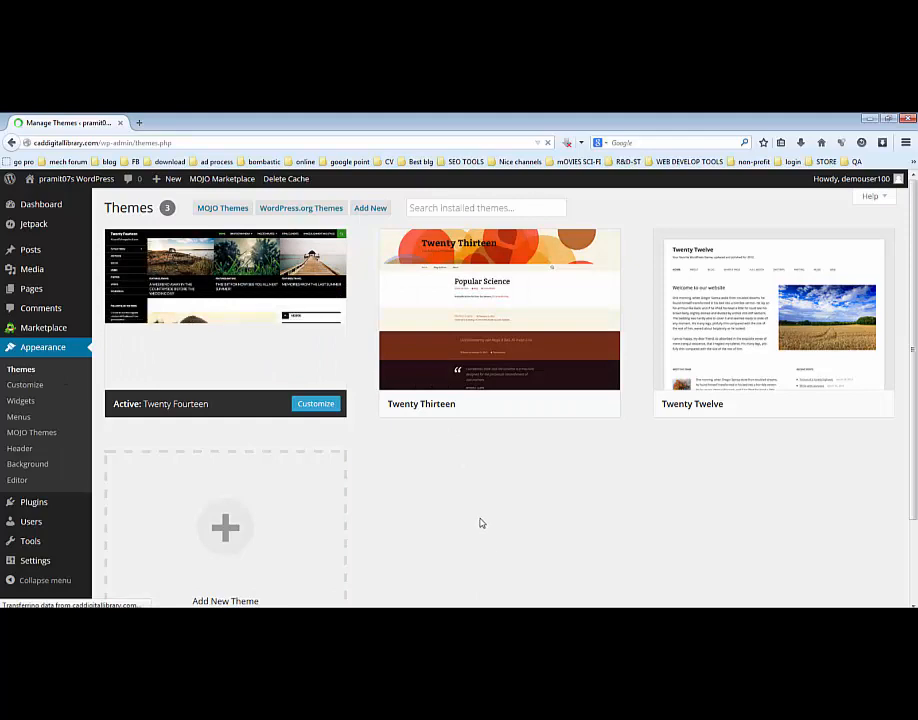
Step: Start adding a new theme from the installed themes page and look through the featured themes offered
scroll(440, 525, down, 2)
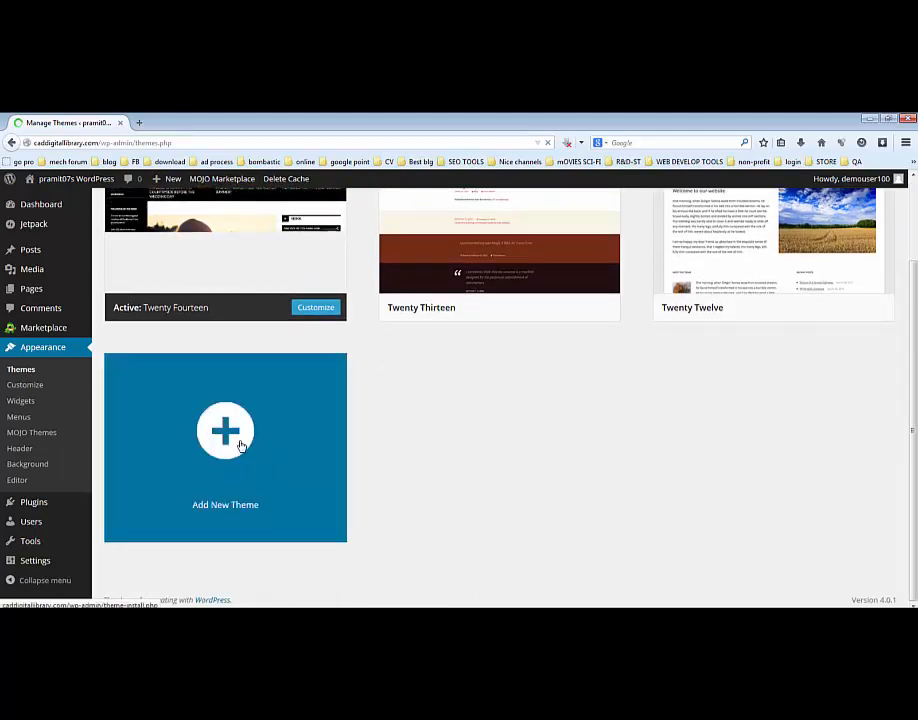
click(240, 445)
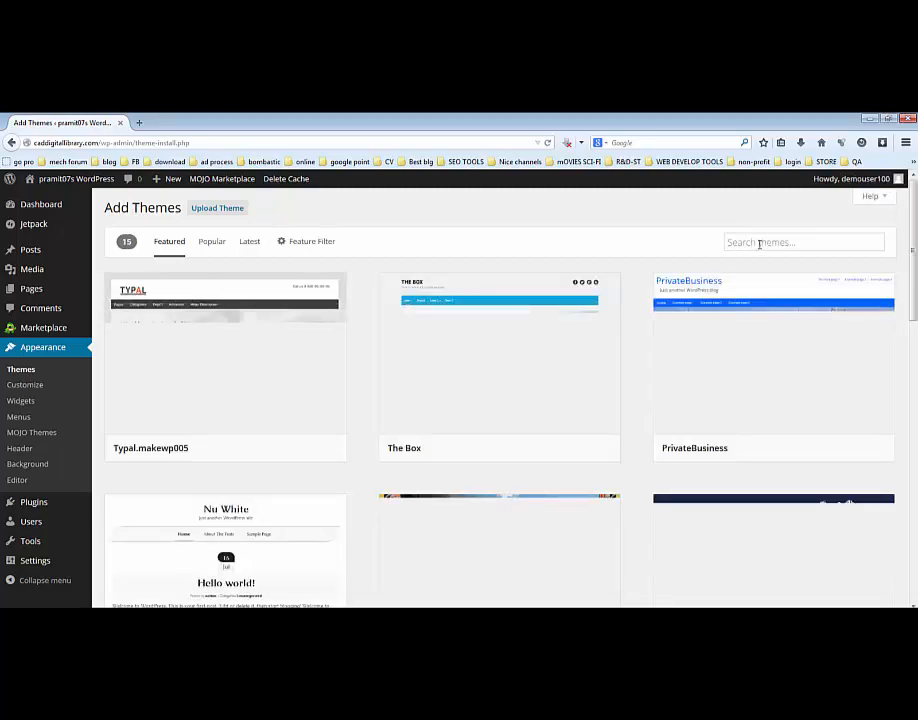
click(760, 243)
scroll(614, 386, down, 3)
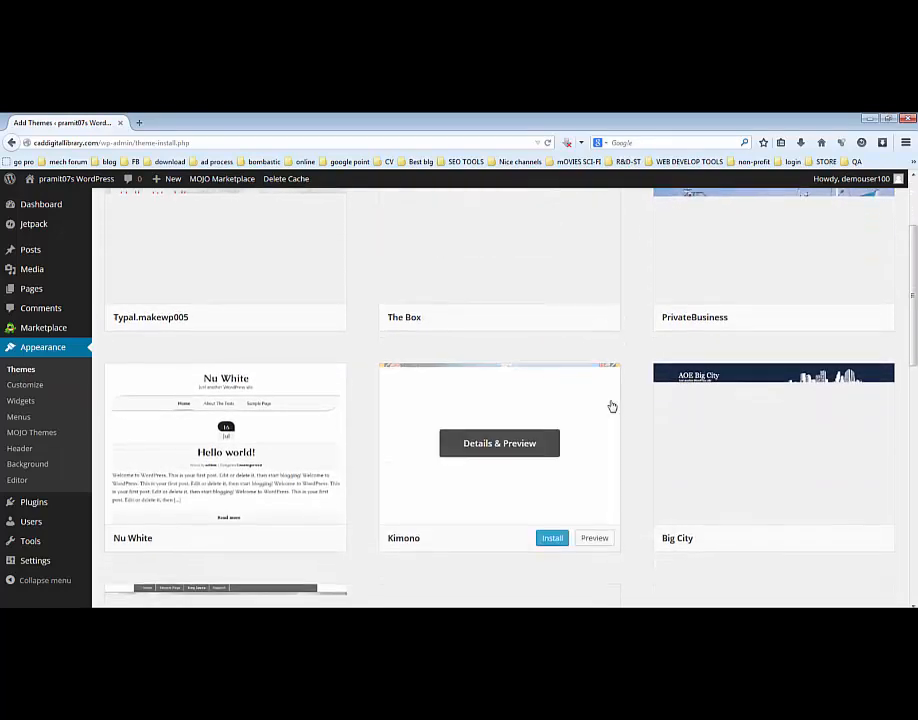
scroll(606, 404, down, 2)
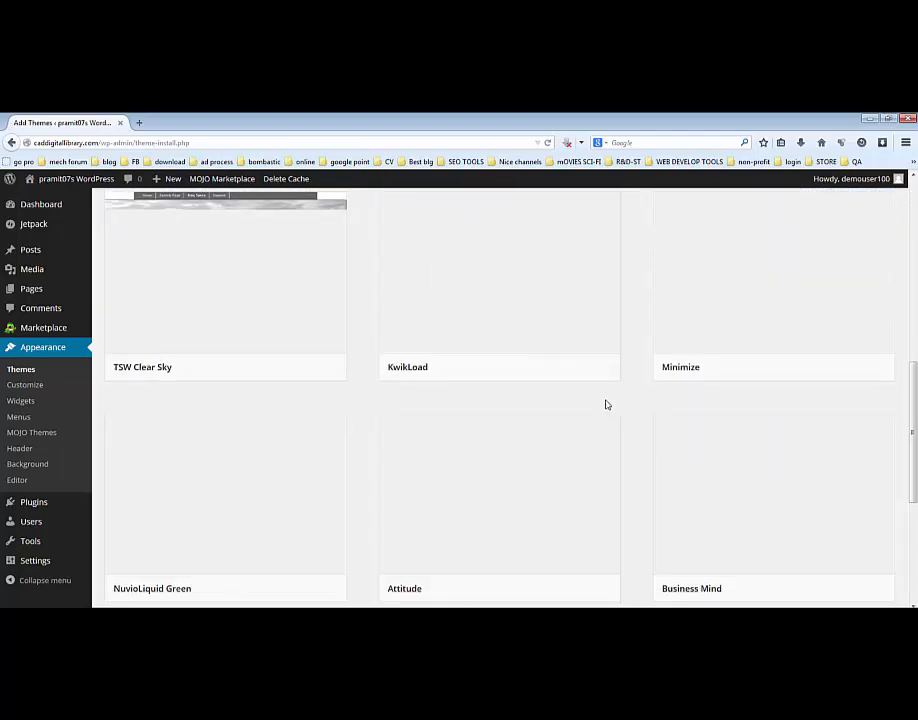
scroll(606, 404, up, 2)
scroll(606, 404, up, 3)
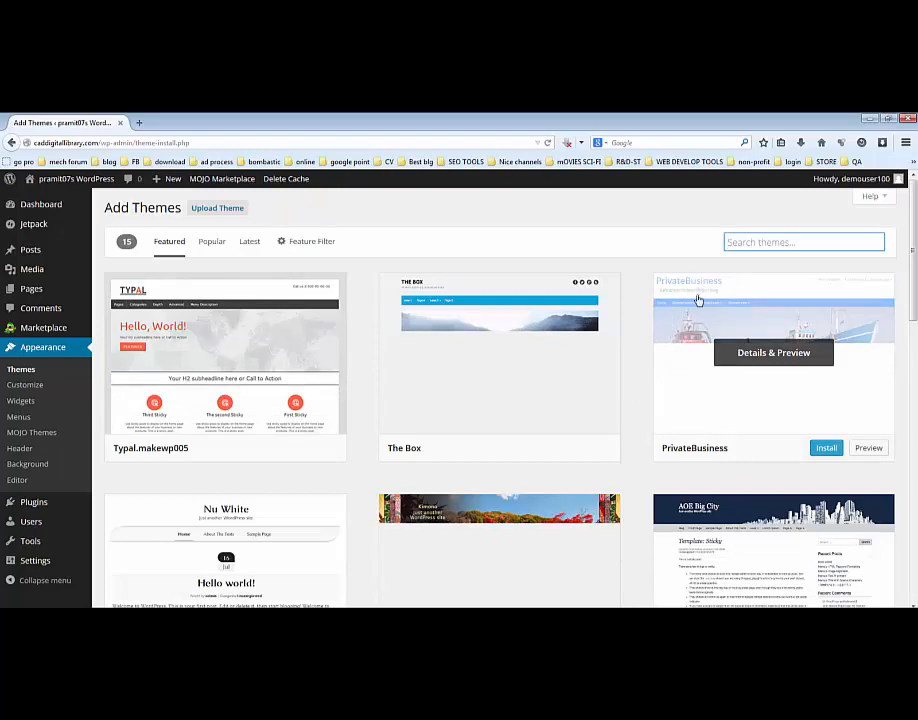
scroll(676, 408, down, 2)
scroll(668, 435, down, 3)
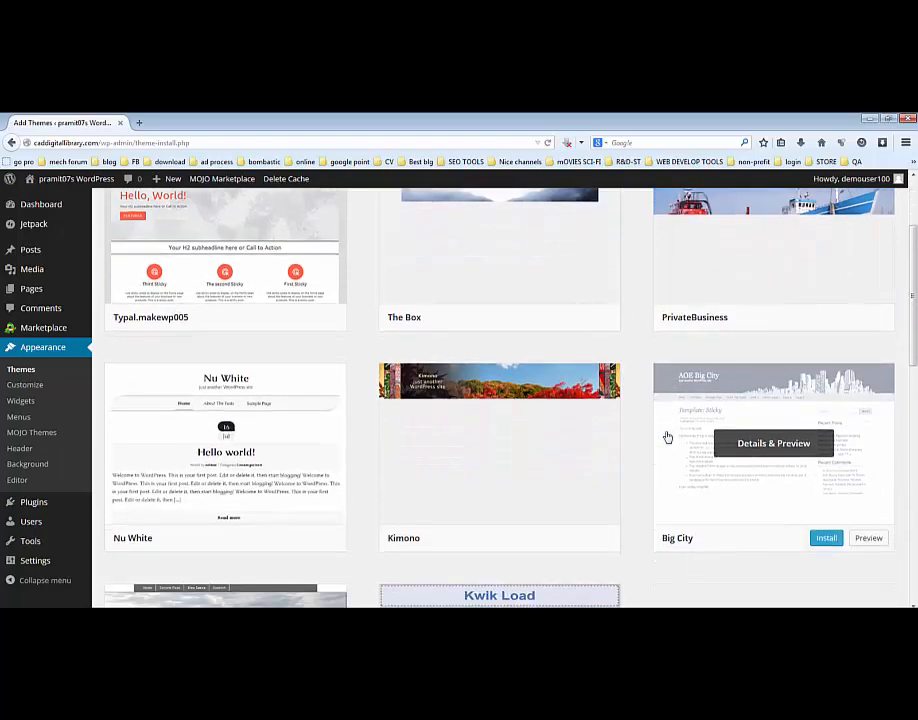
scroll(664, 437, up, 4)
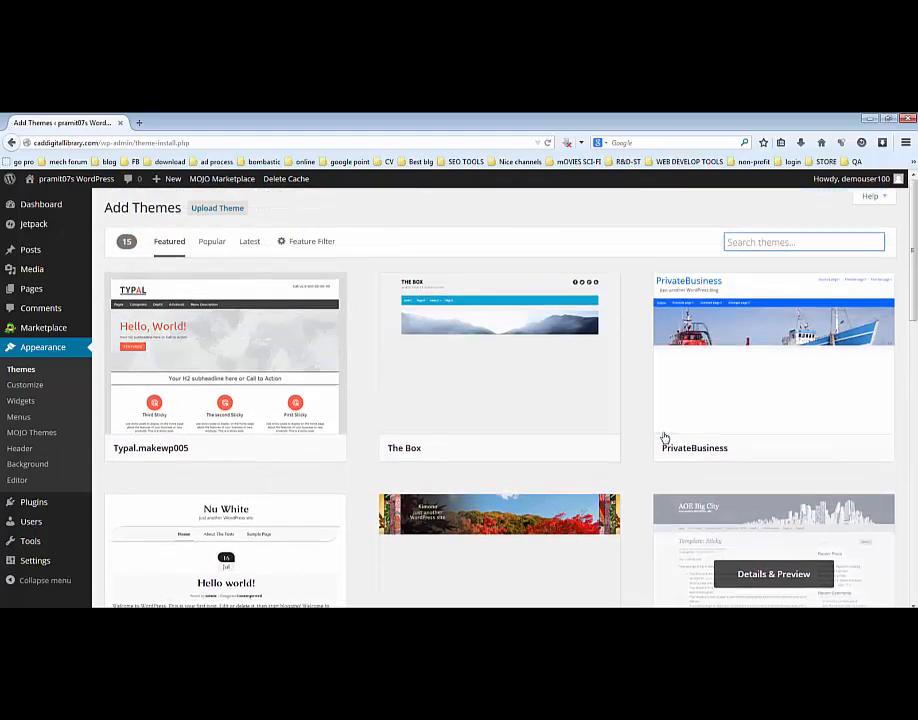
Step: Search the available themes for "blog" and look through the matching themes
click(779, 244)
text(blog)
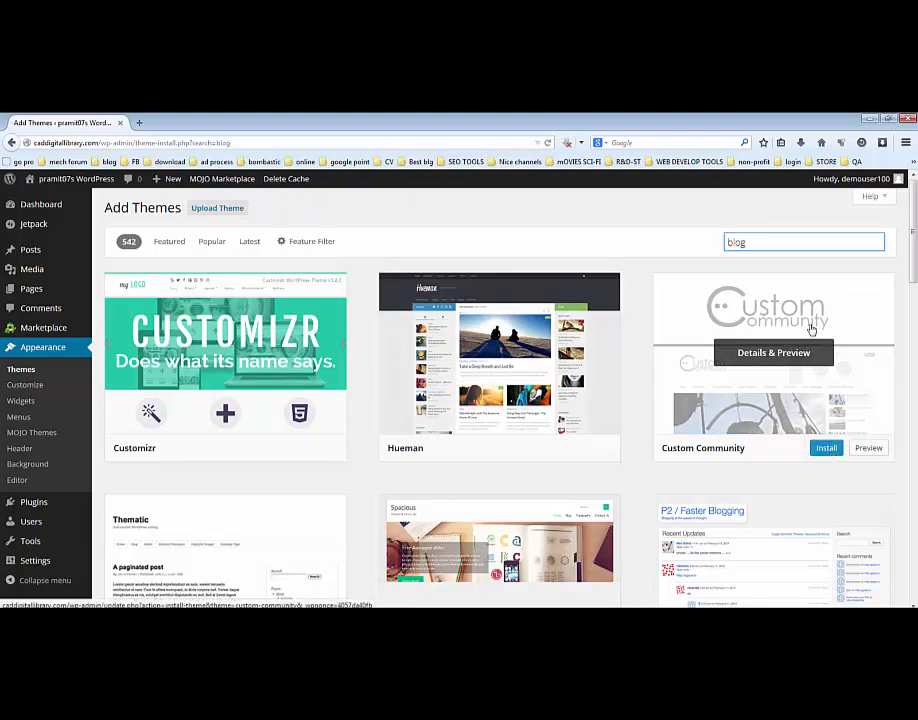
scroll(615, 425, down, 2)
scroll(600, 430, down, 5)
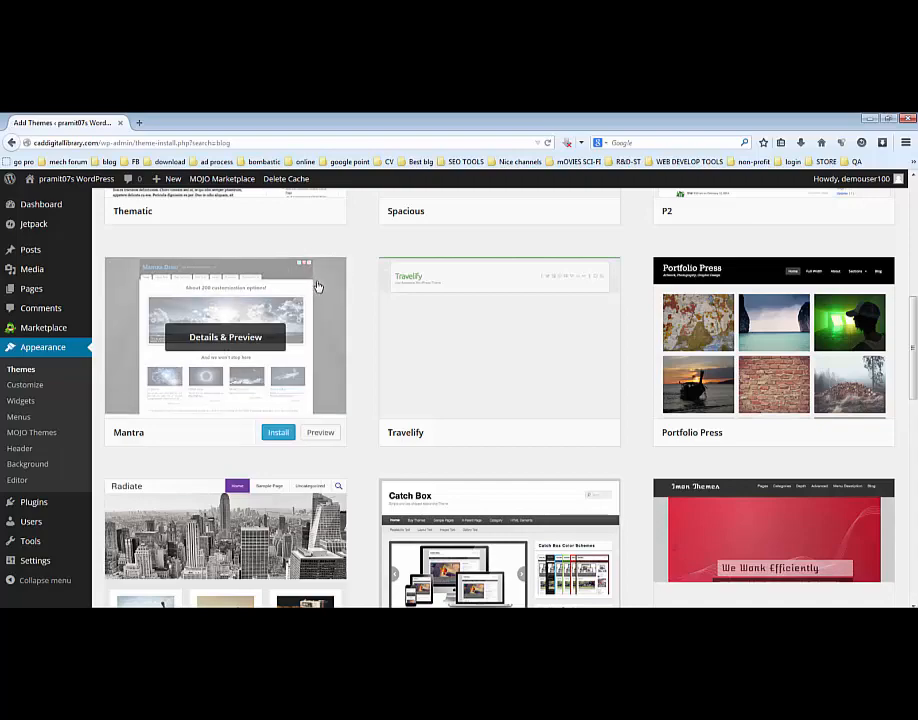
scroll(447, 336, down, 1)
scroll(447, 336, down, 4)
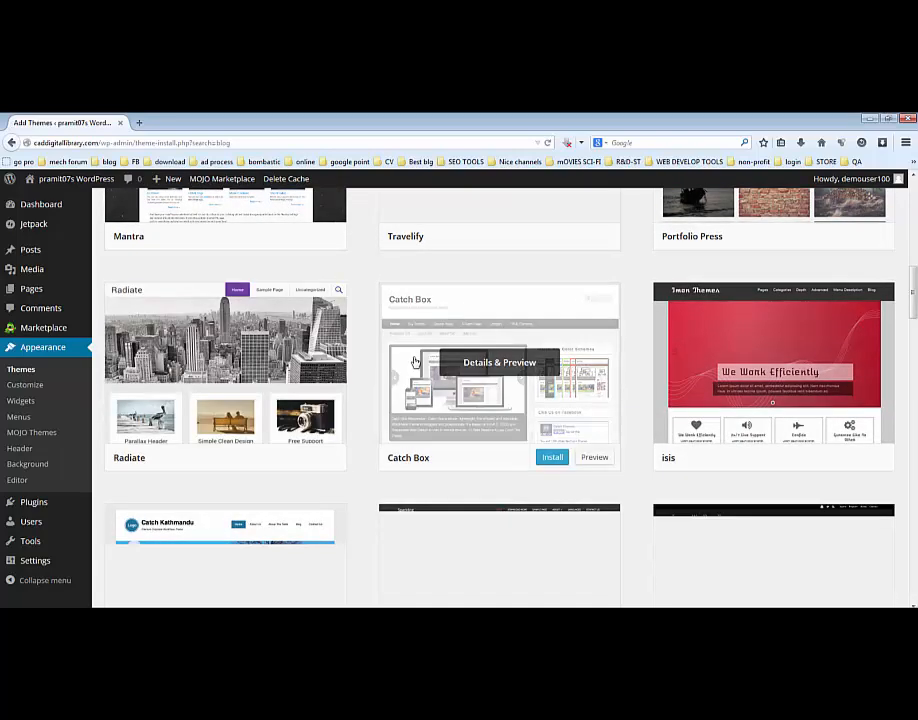
scroll(410, 364, down, 3)
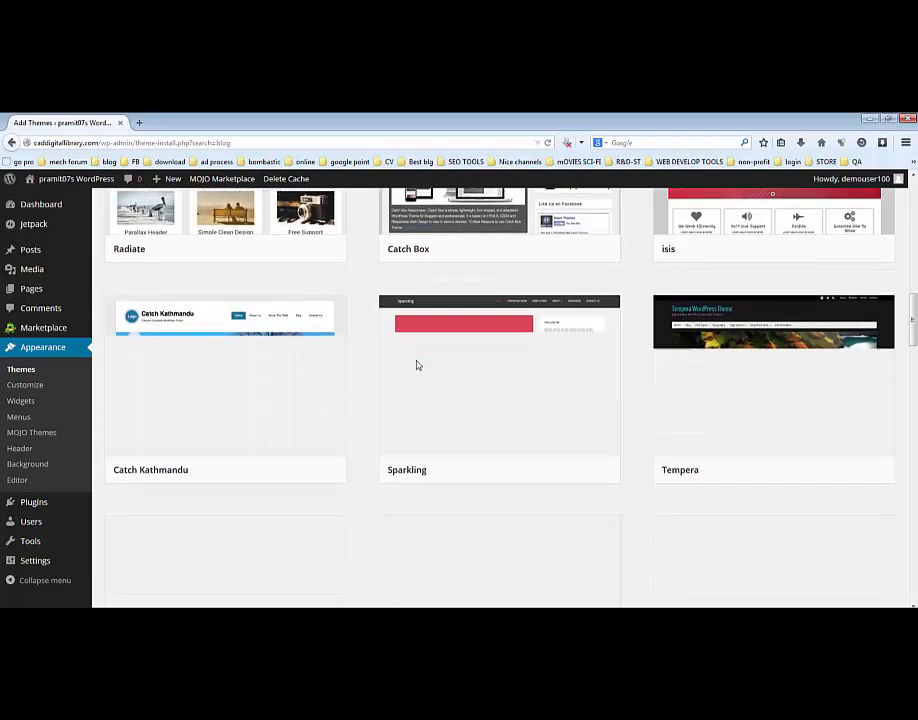
scroll(738, 378, down, 3)
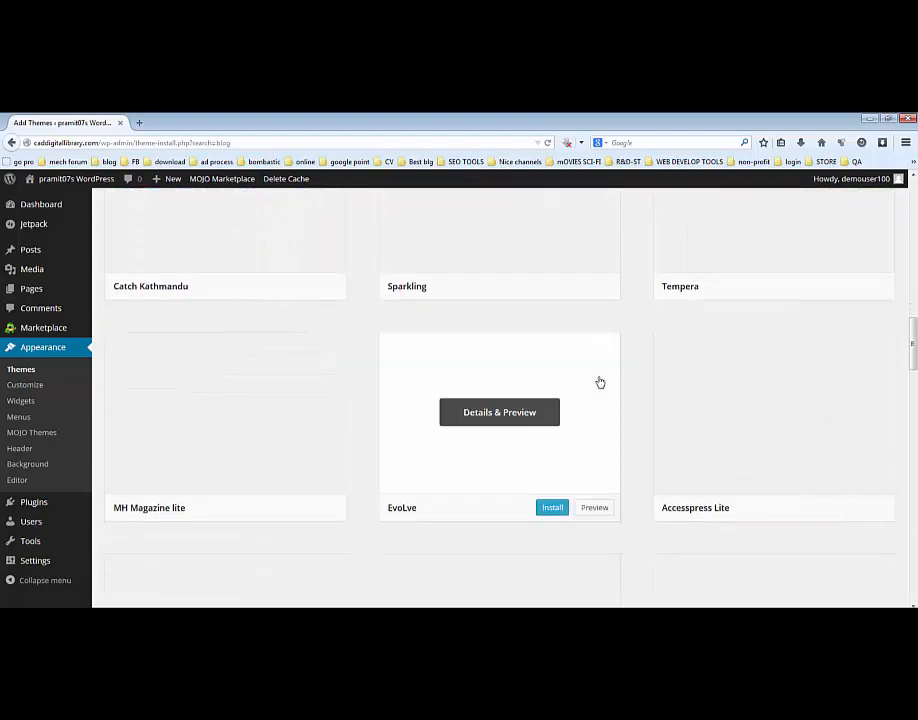
scroll(603, 374, up, 15)
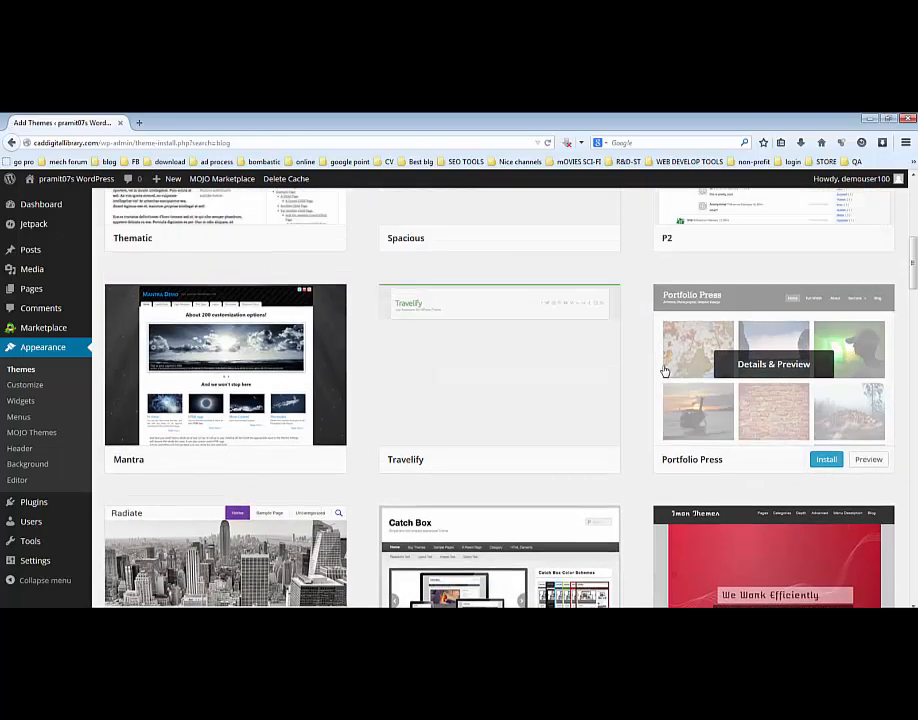
scroll(664, 370, up, 3)
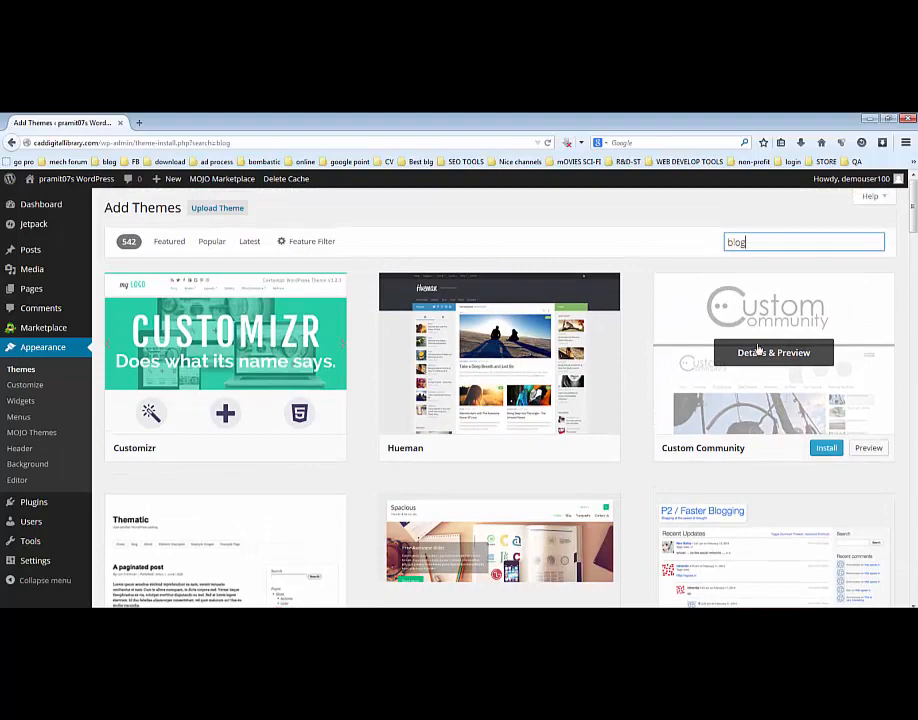
Step: Install and activate the Custom Community theme, and reopen the list of installed themes
click(827, 450)
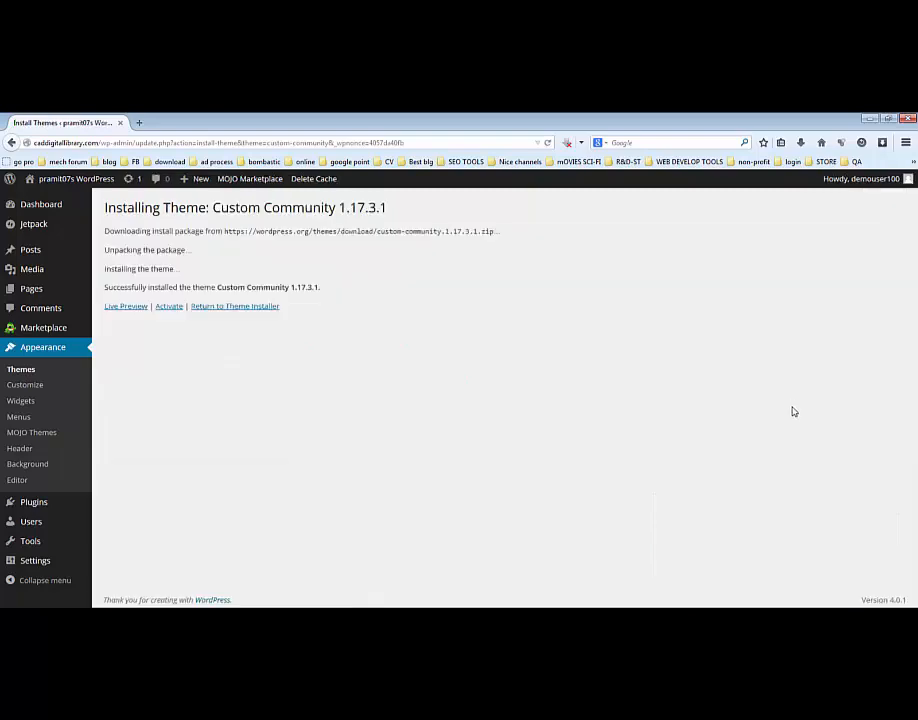
click(170, 307)
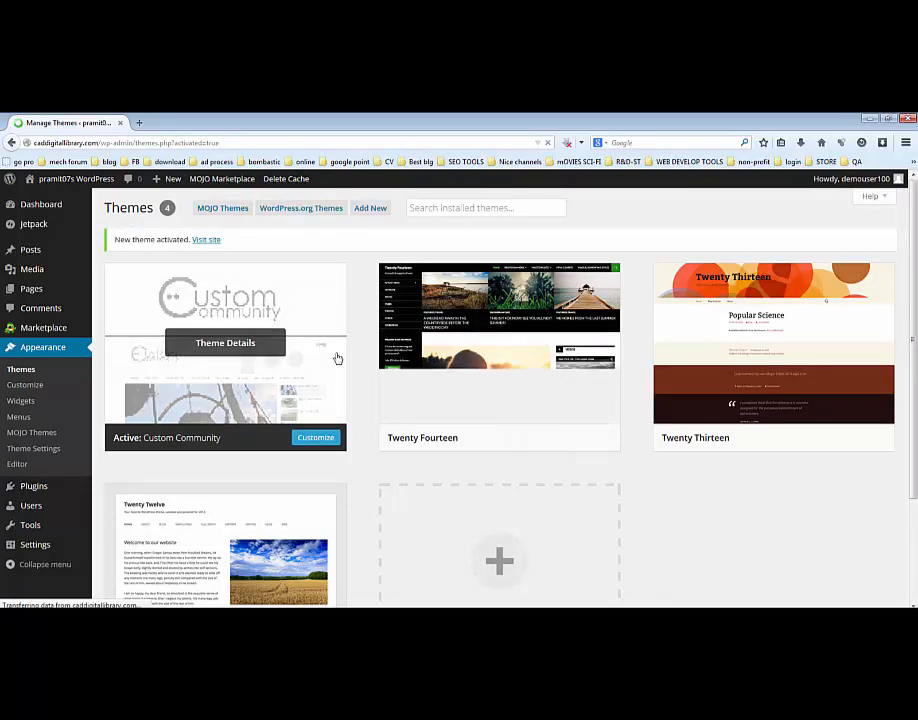
click(21, 370)
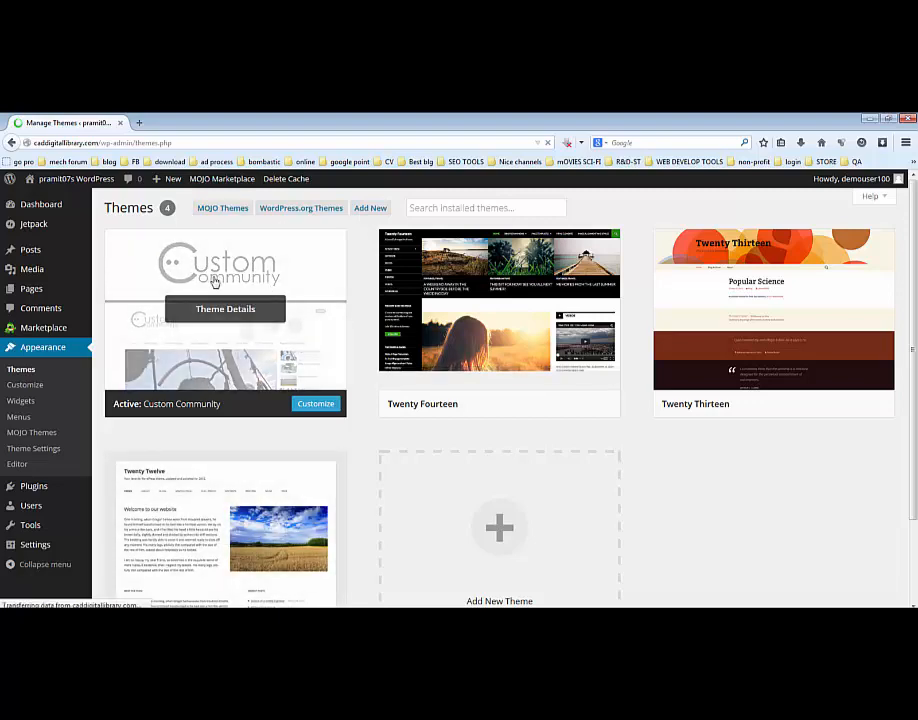
Step: Open the live site in a new browser tab and examine its front page from header to footer with the new theme
mouse_move(84, 181)
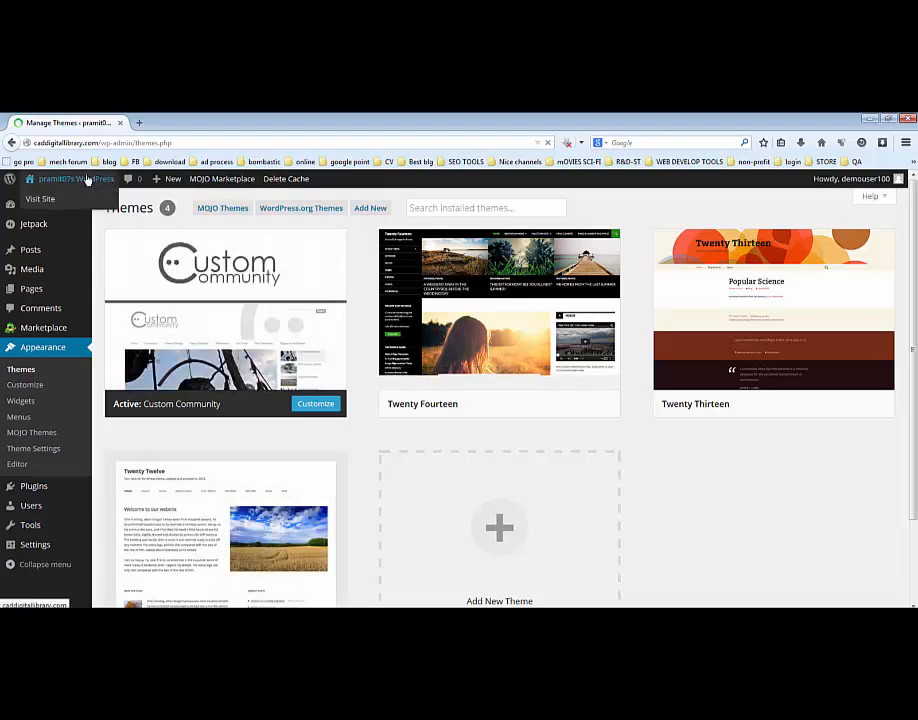
right_click(35, 201)
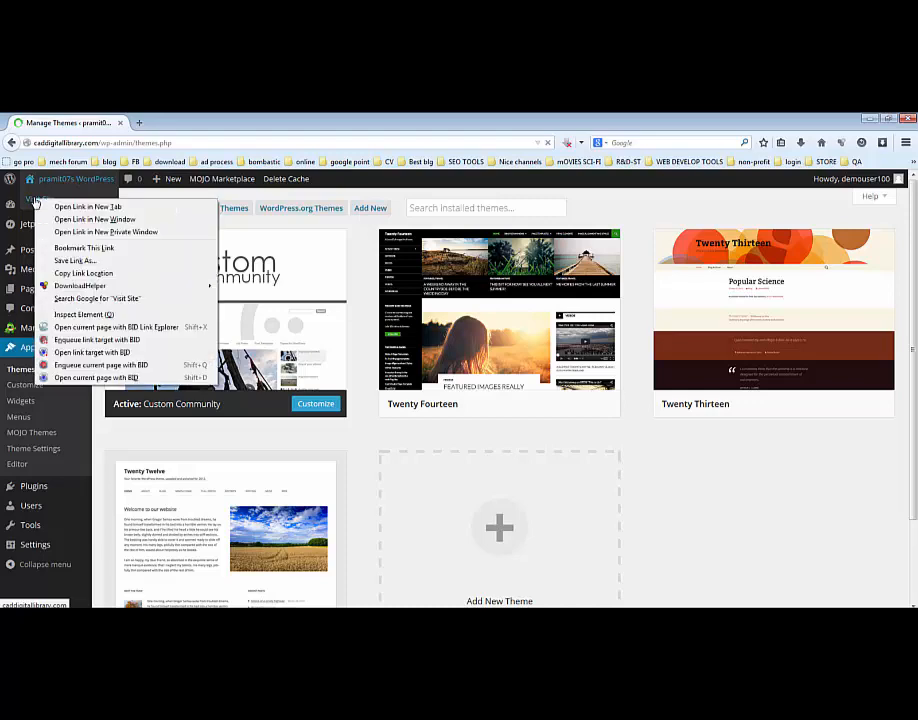
click(77, 208)
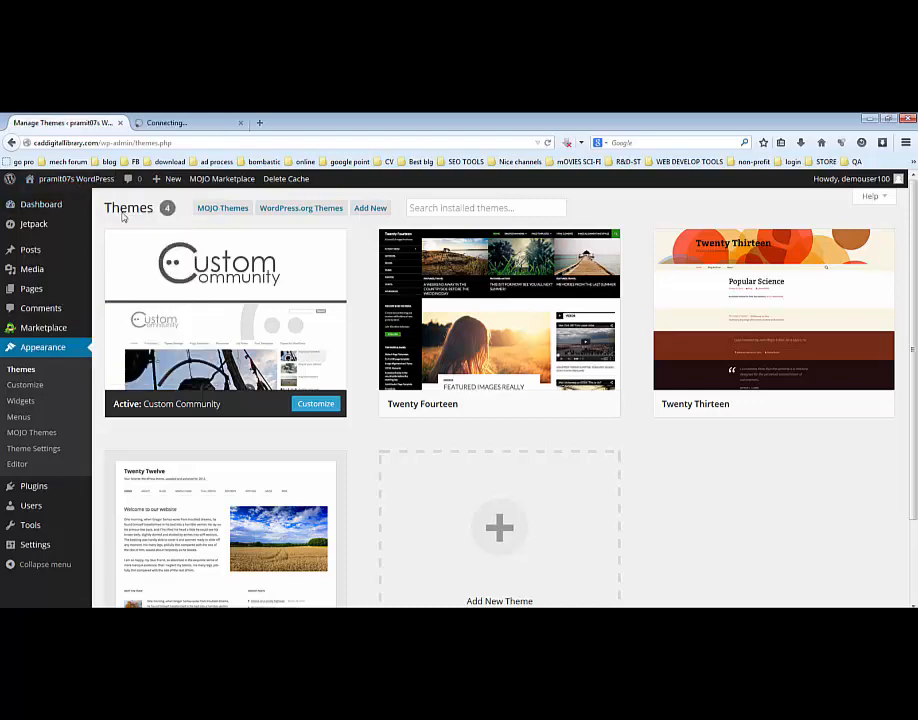
click(192, 122)
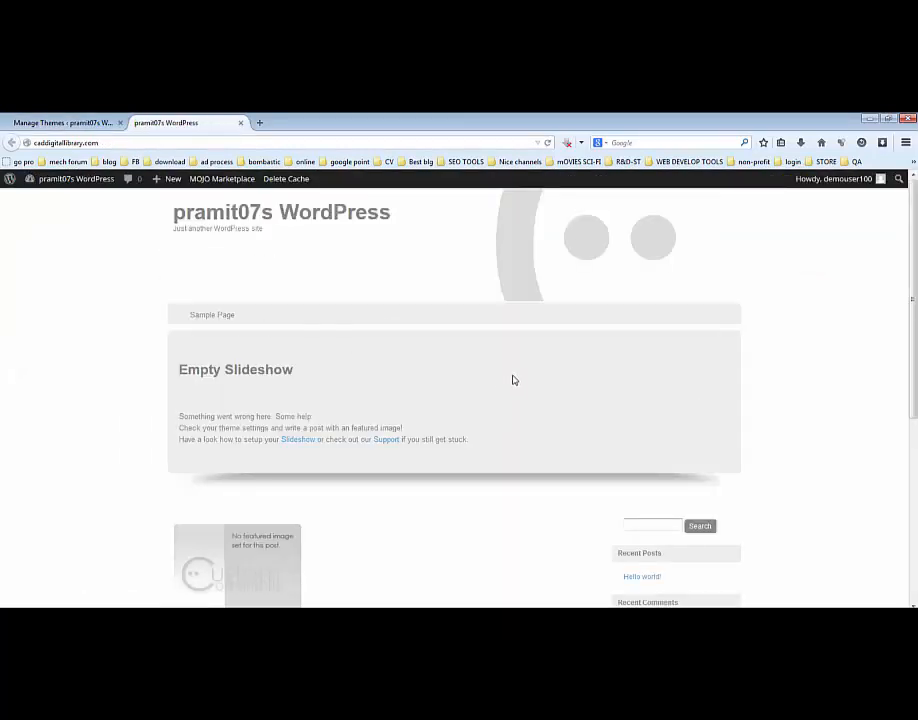
scroll(491, 383, down, 5)
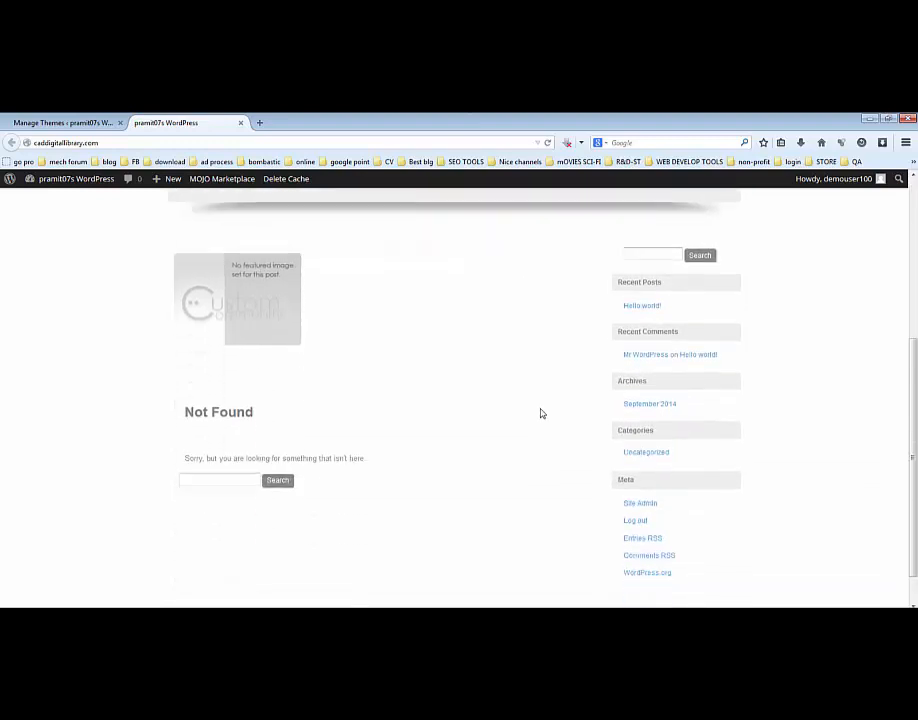
scroll(525, 422, up, 5)
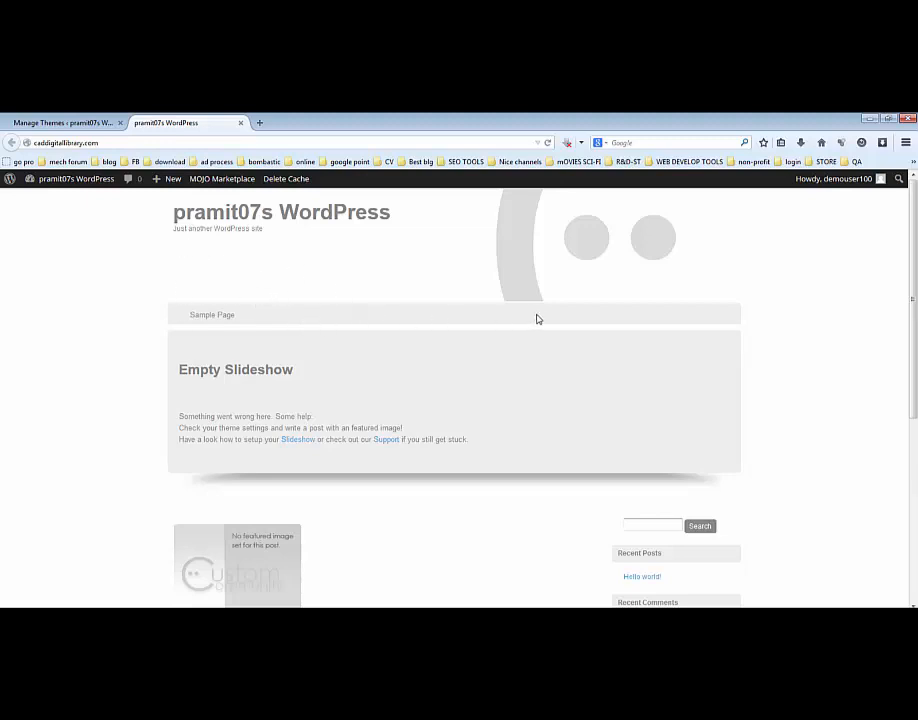
scroll(670, 367, down, 1)
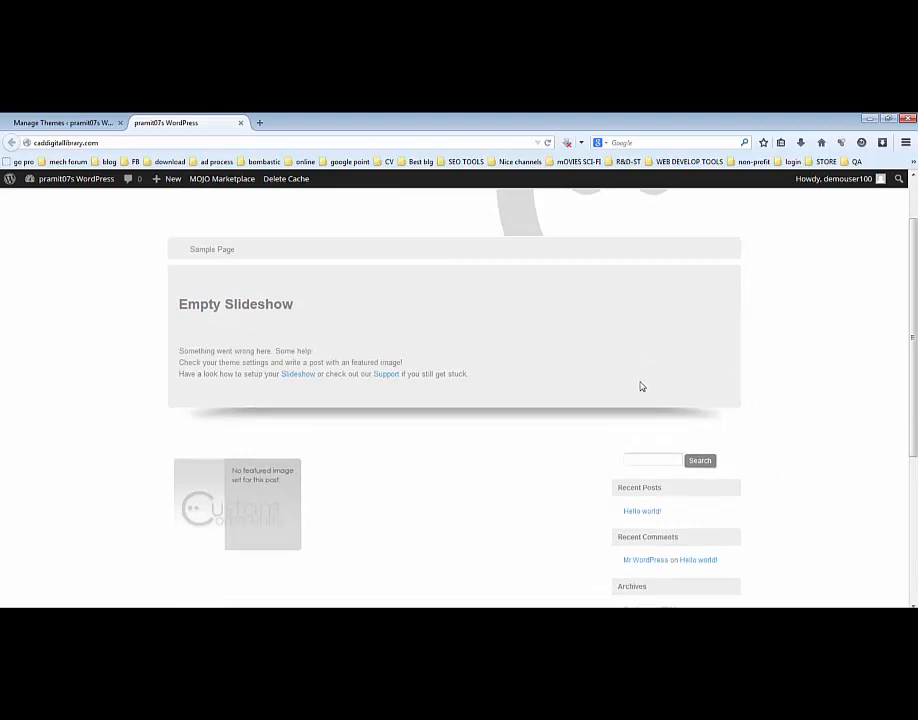
scroll(641, 386, up, 1)
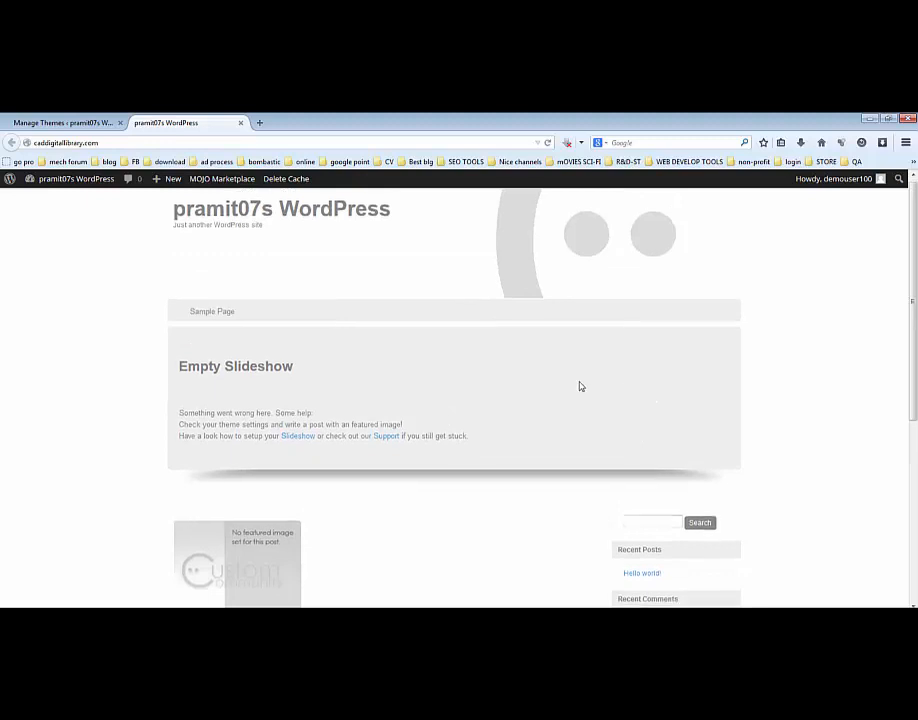
scroll(580, 385, down, 3)
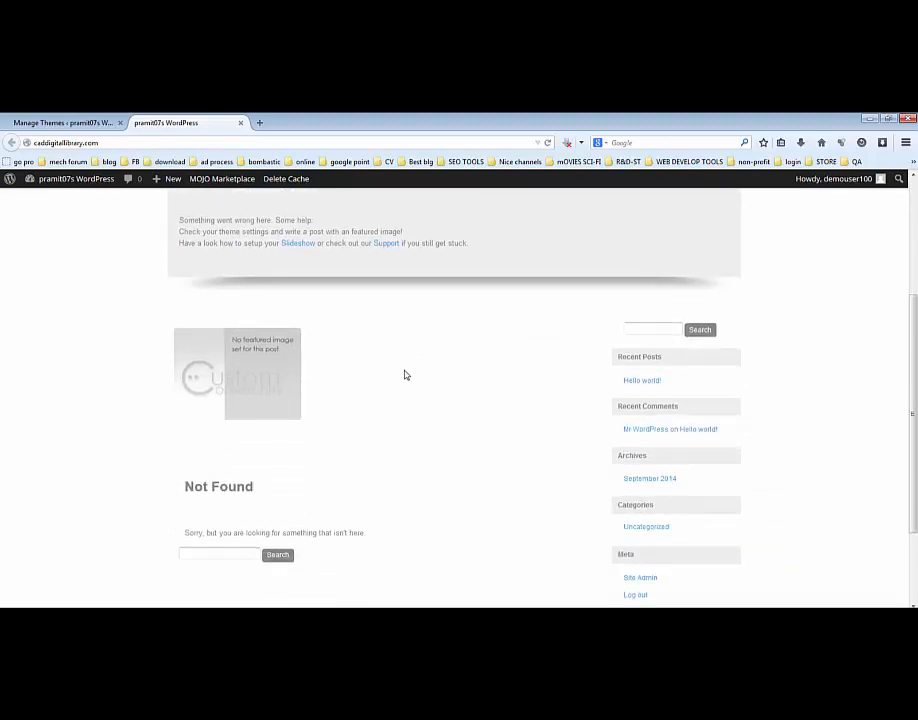
scroll(405, 375, down, 2)
scroll(407, 378, up, 5)
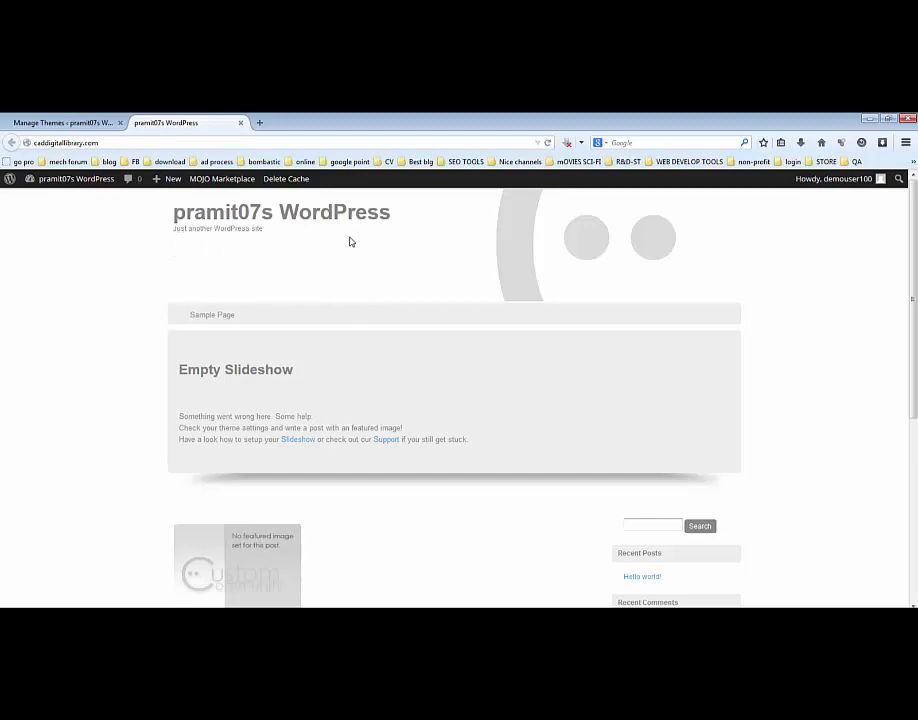
Step: Open the Keen logo design page on cooltext.com in place of the site preview
click(108, 143)
text(cooltext.com)
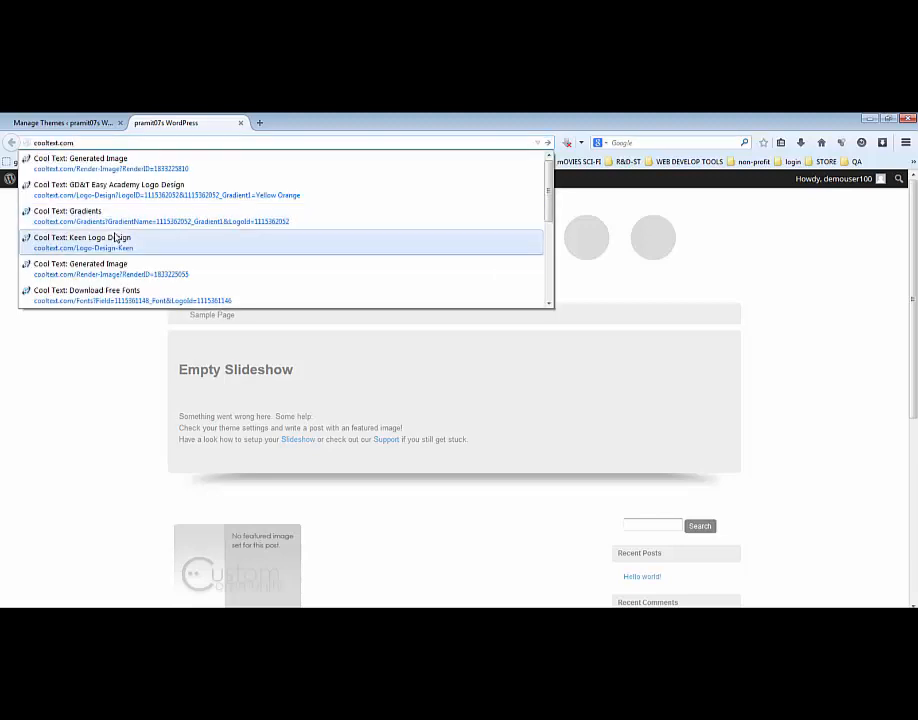
click(114, 238)
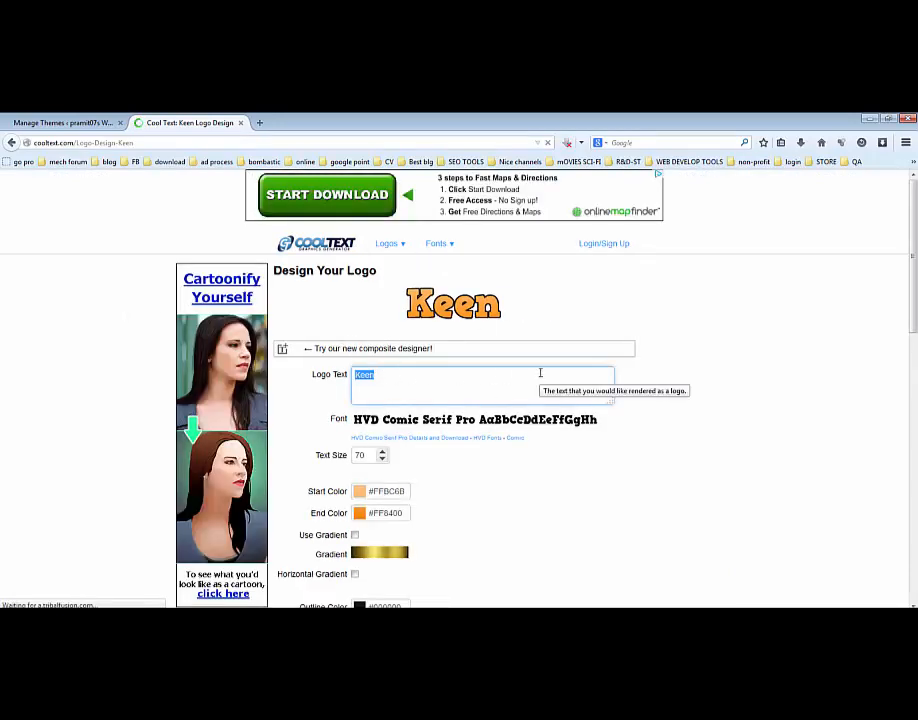
Step: Replace the Keen logo's text with "My SEO/Web Blog@" followed directly by the site owner's first name
click(379, 375)
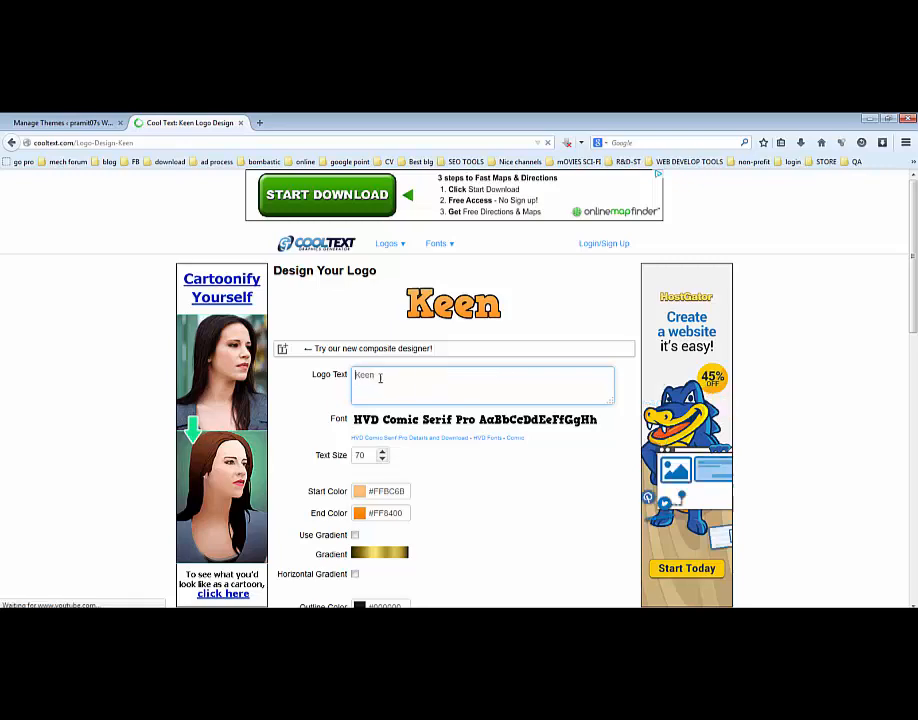
key(ctrl+a)
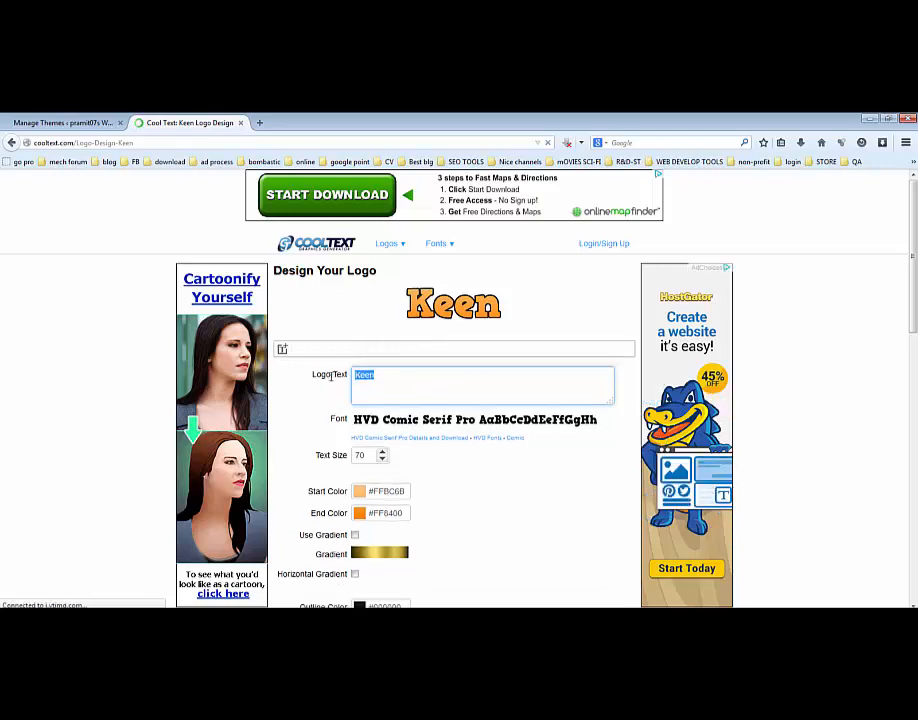
text(My)
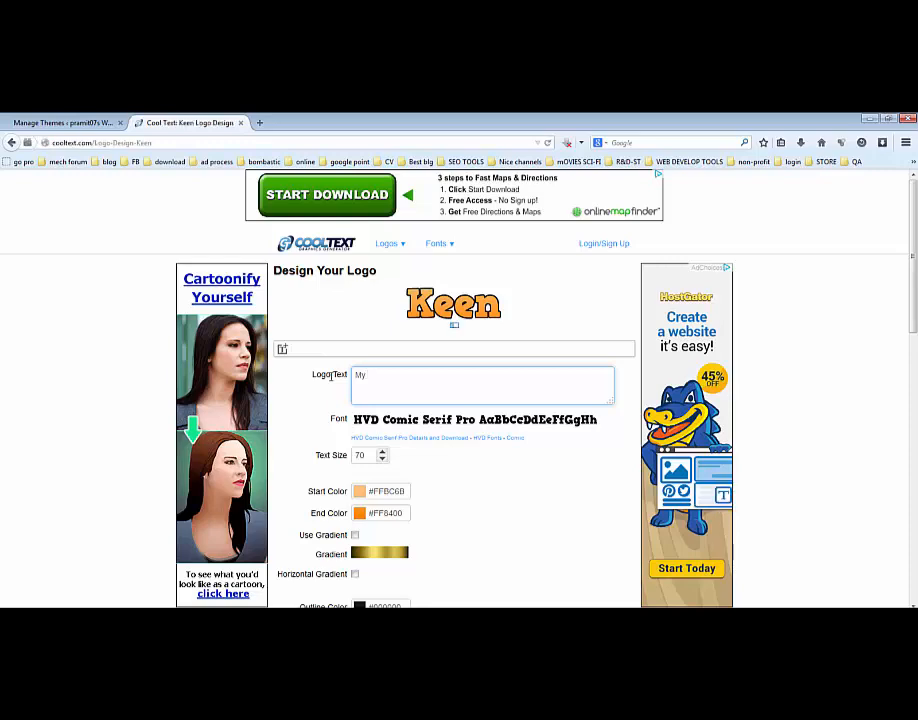
text( SEO)
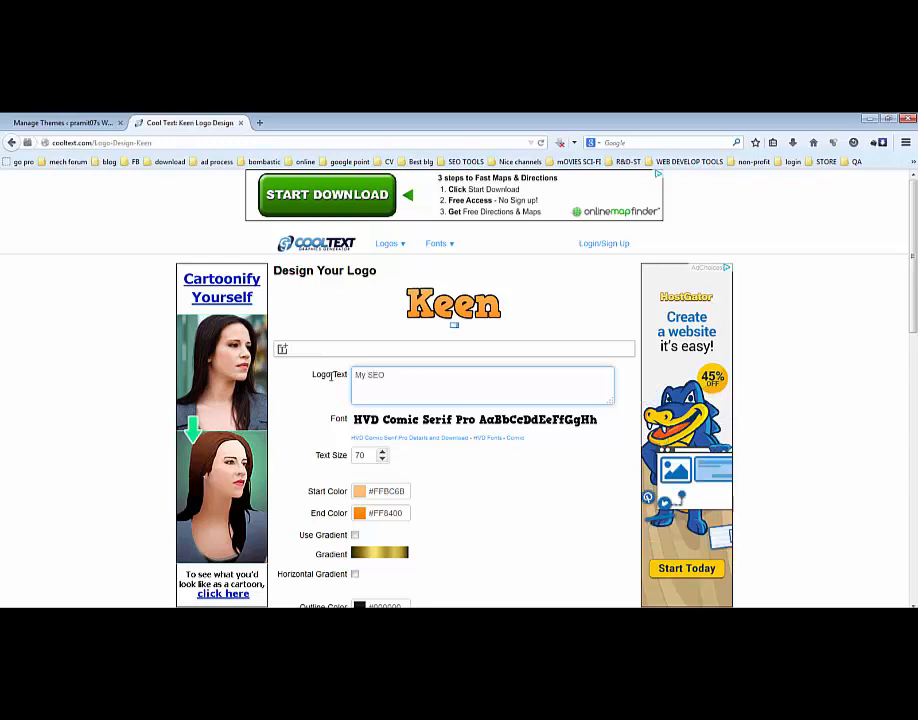
text(/)
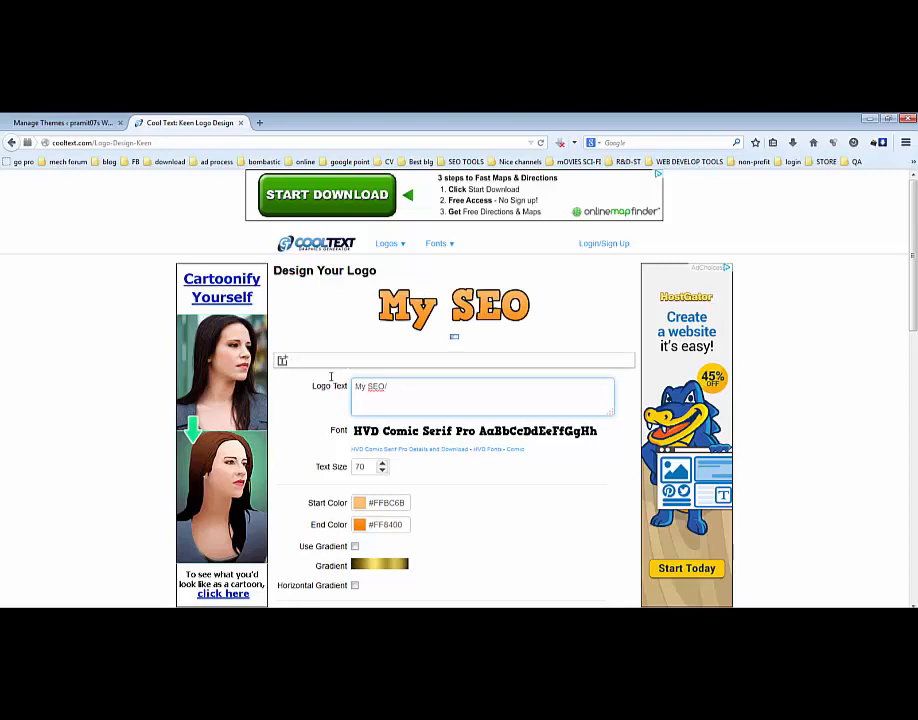
text(Web)
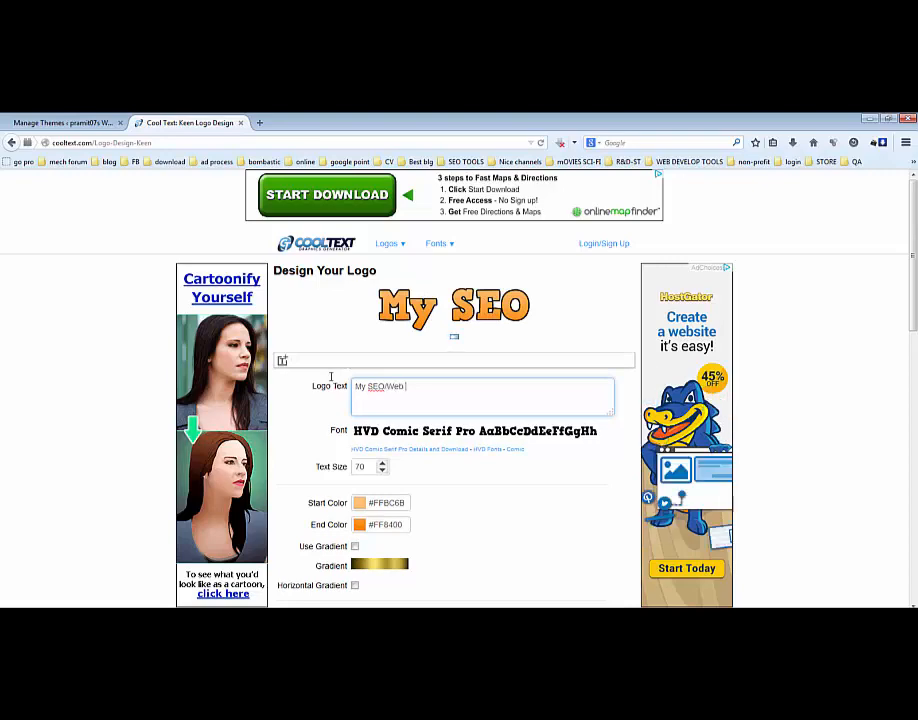
text( Blog)
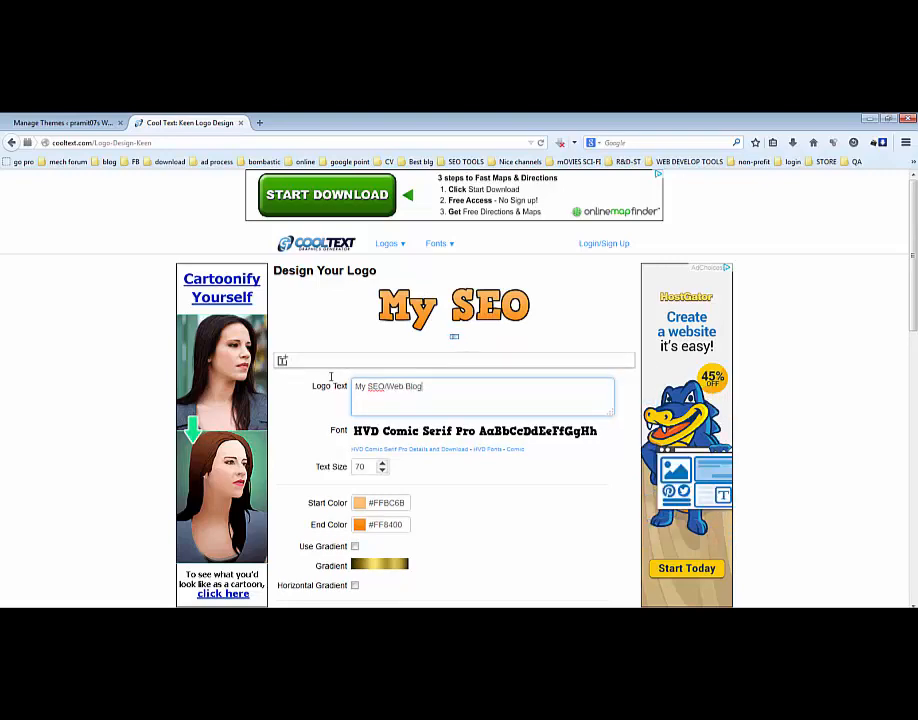
text(@Pramit)
Step: Set the Keen logo's text size to 50
scroll(365, 425, down, 3)
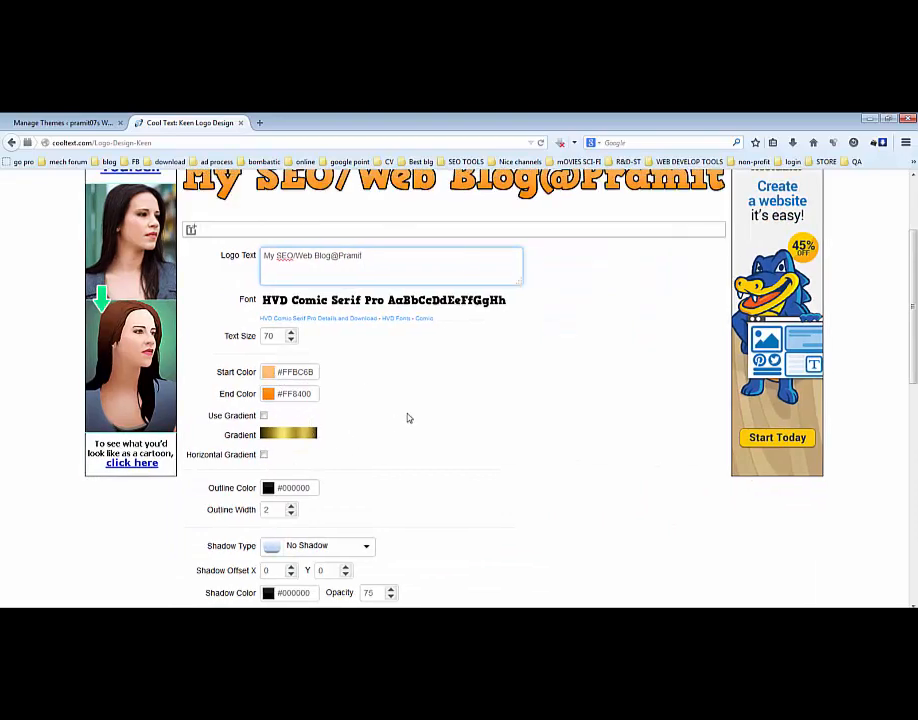
scroll(408, 418, up, 3)
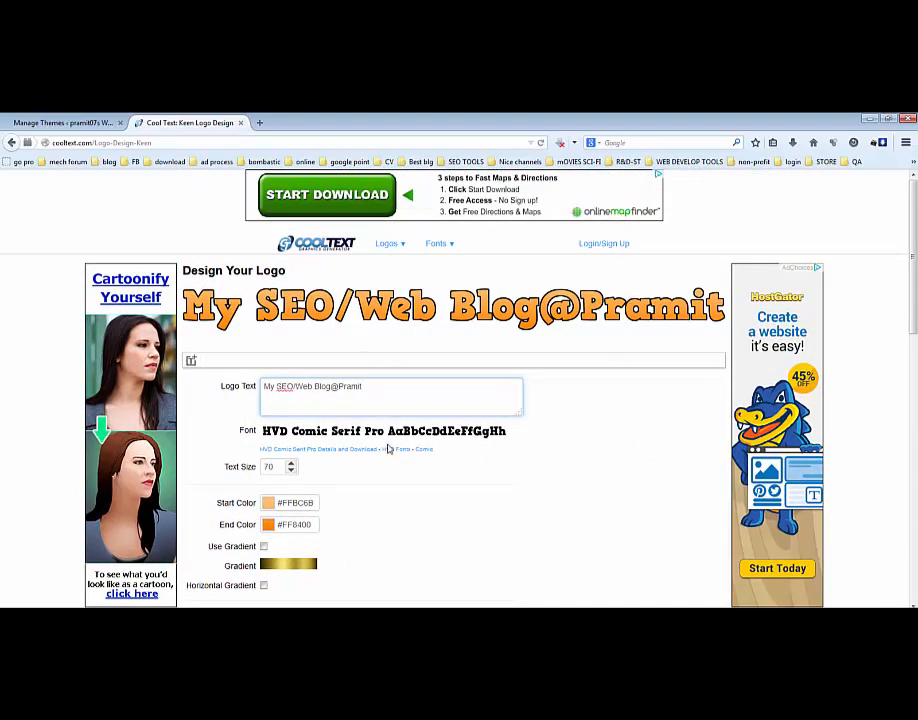
scroll(400, 455, down, 2)
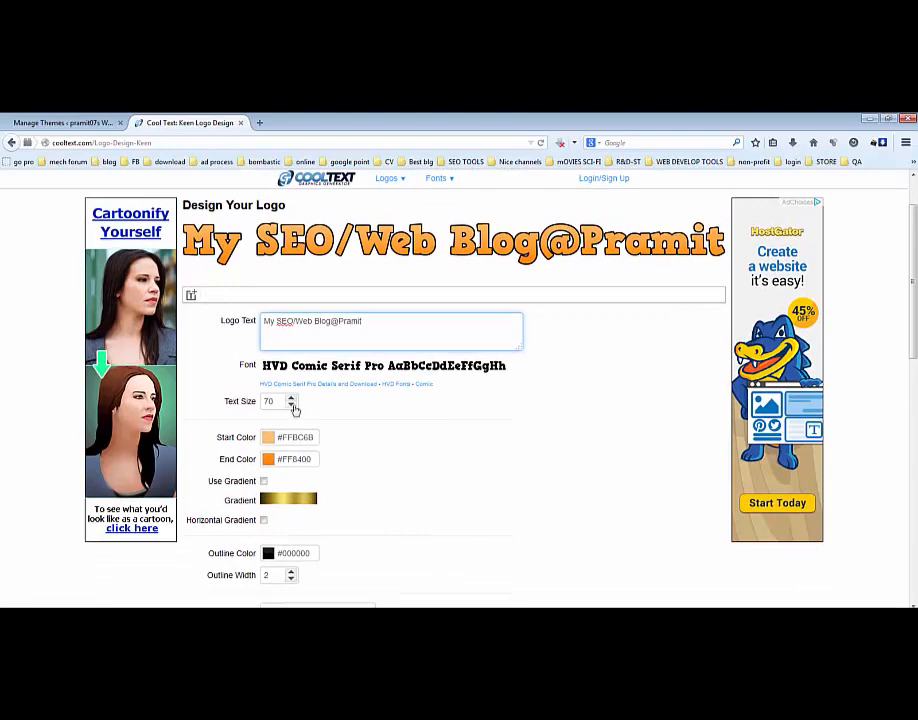
click(292, 406)
click(294, 406)
click(294, 406)
click(294, 406)
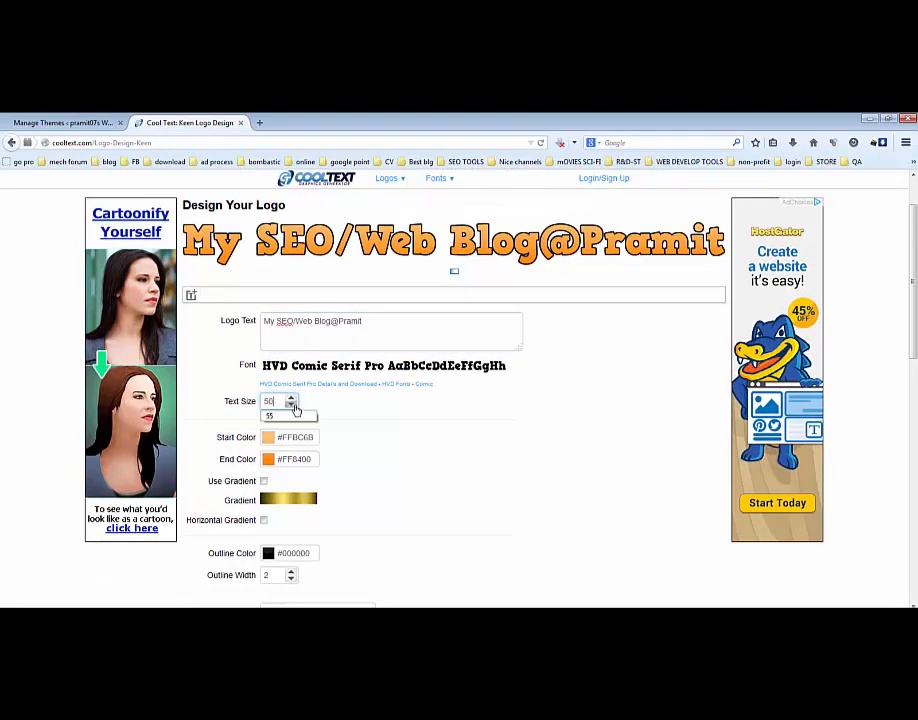
click(447, 438)
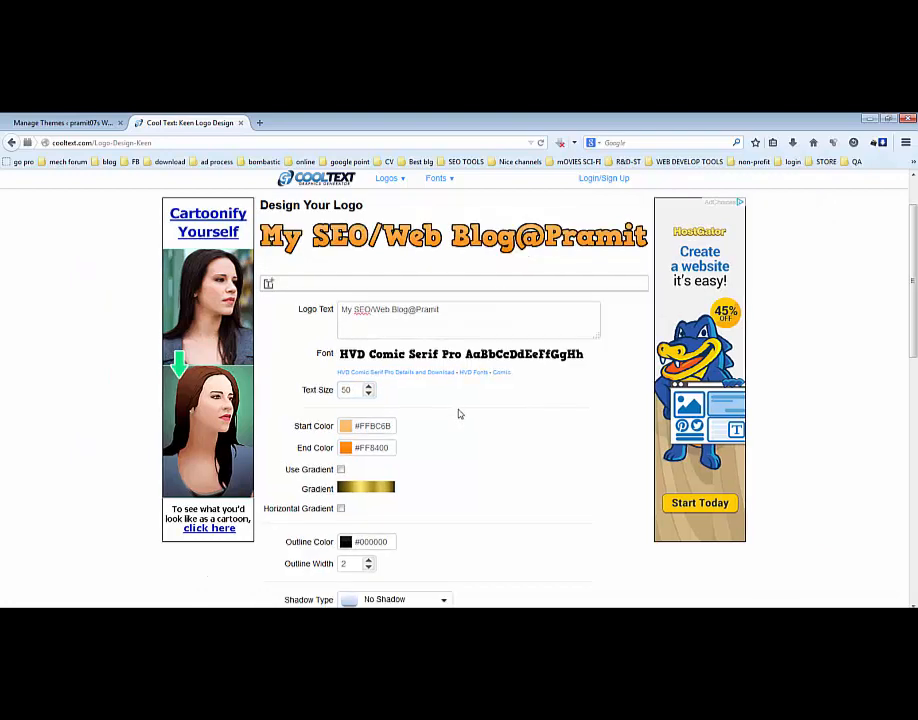
Step: Add a second logo element in the Muddy style to the design
scroll(457, 401, down, 1)
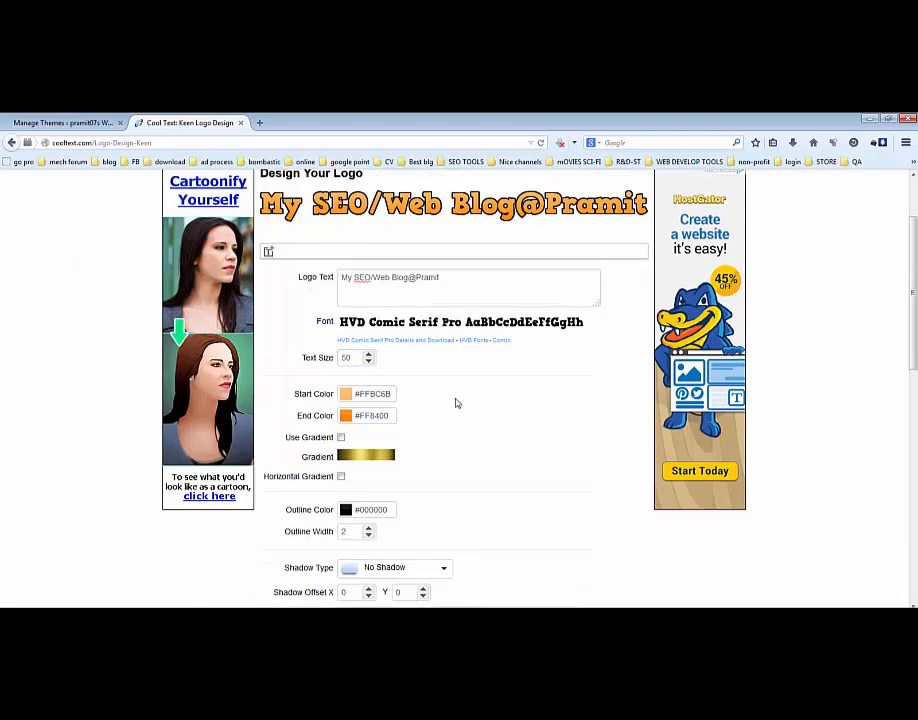
click(269, 219)
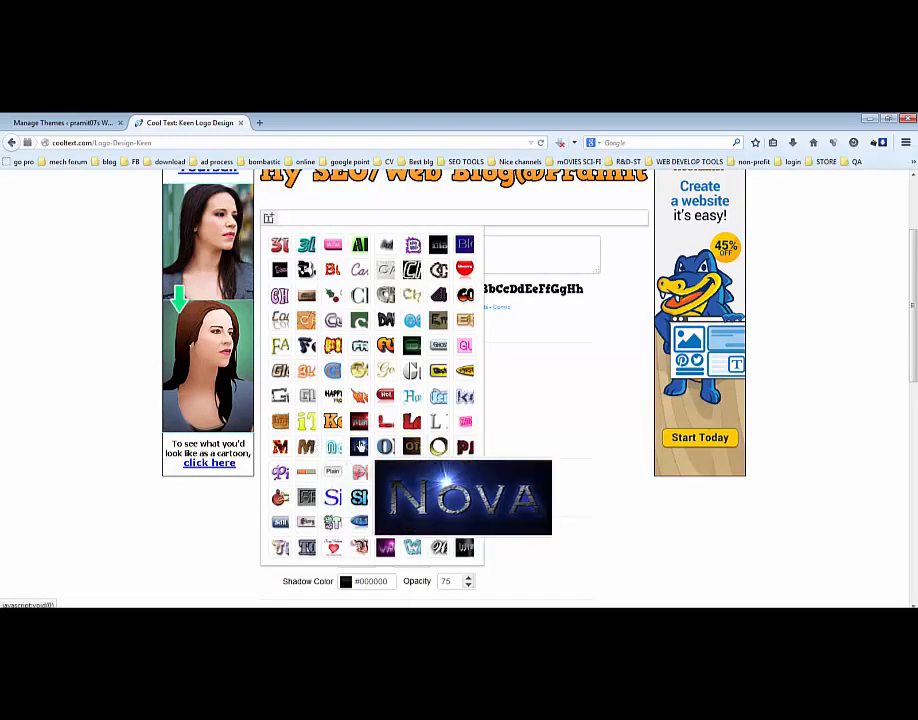
click(308, 447)
drag(308, 447, 568, 465)
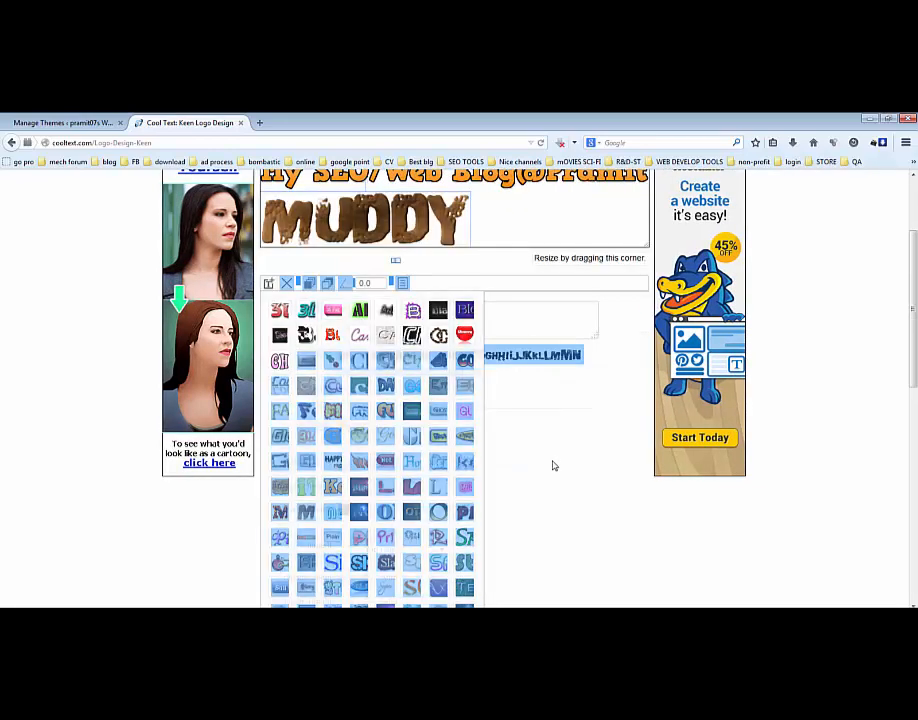
scroll(553, 465, up, 3)
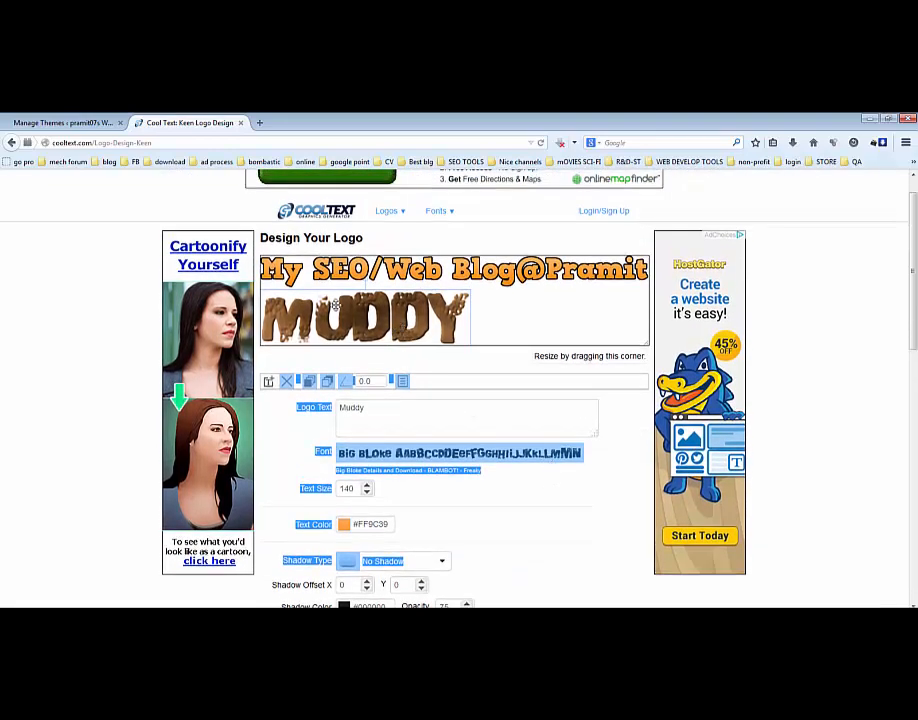
Step: Copy the Keen logo's text and use it to replace the Muddy logo's text
click(383, 404)
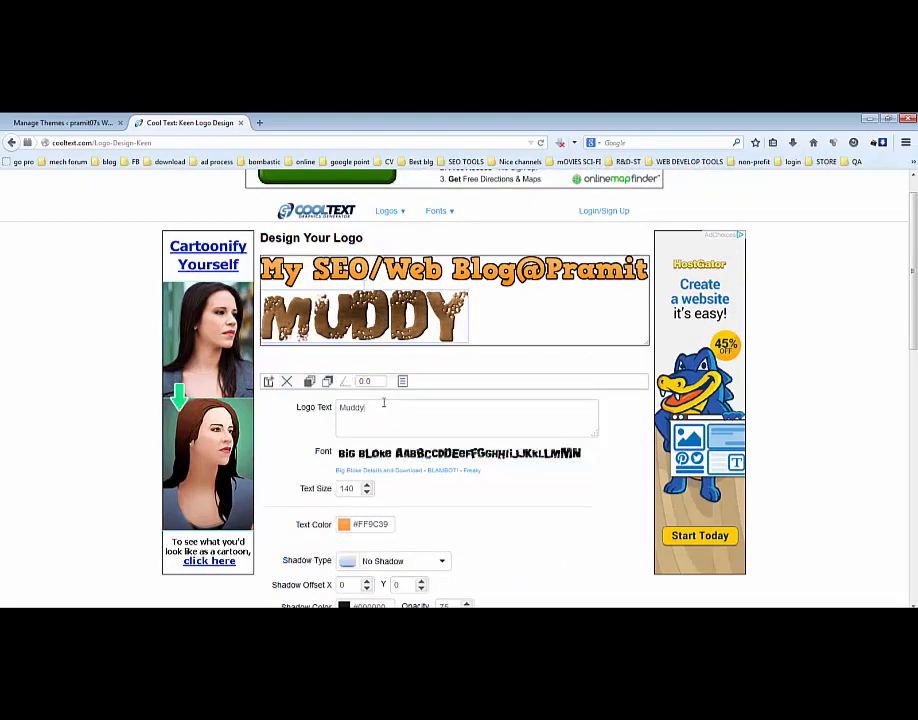
click(431, 278)
drag(439, 407, 330, 407)
key(ctrl+c)
click(379, 327)
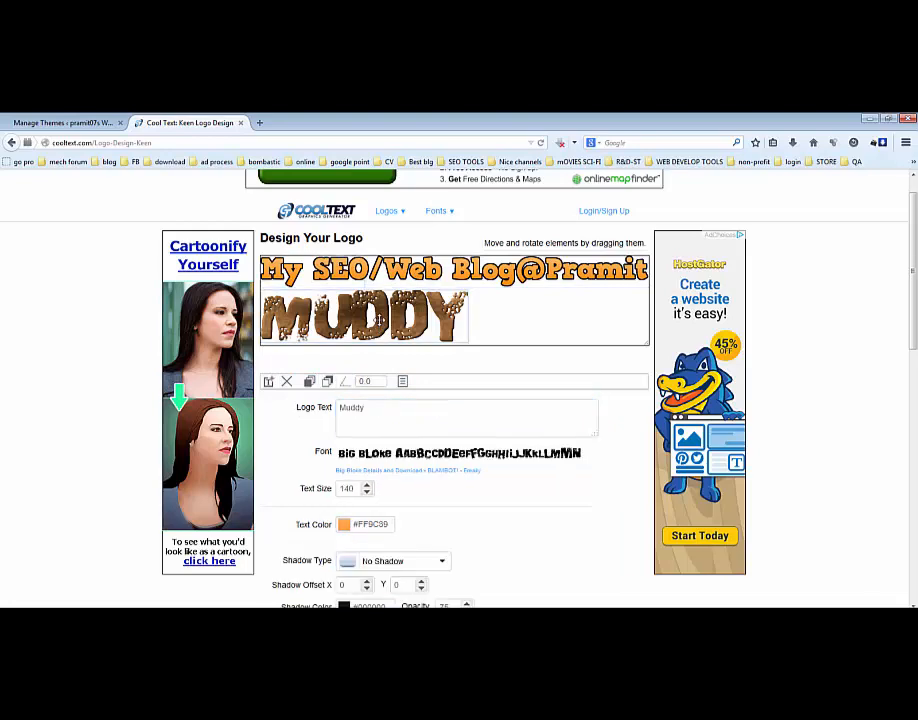
drag(381, 410, 302, 412)
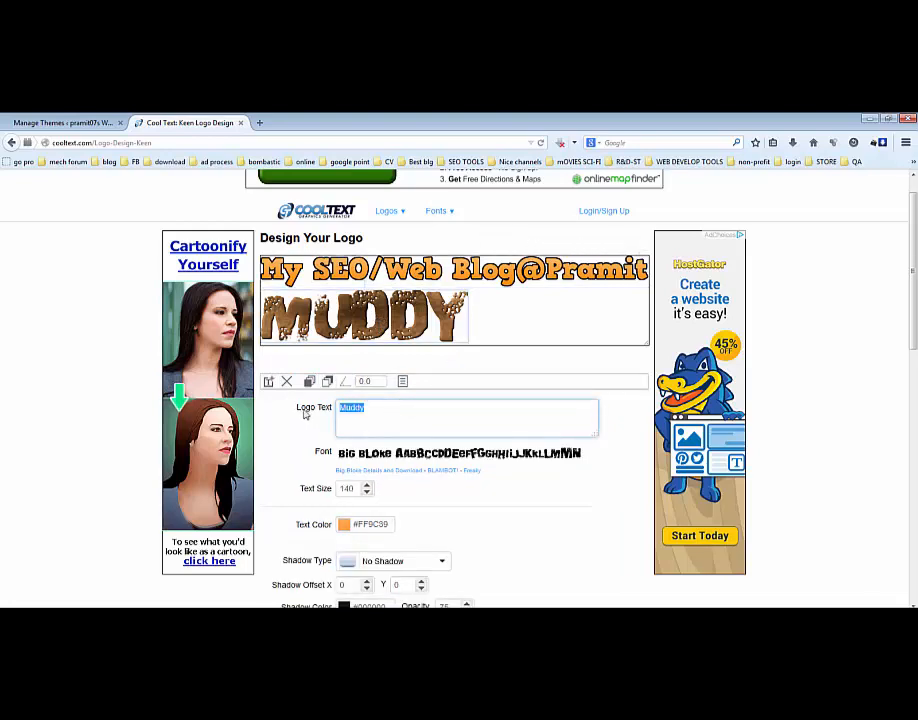
key(ctrl+v)
Step: Set the Muddy logo's text size to 50
click(367, 492)
click(367, 492)
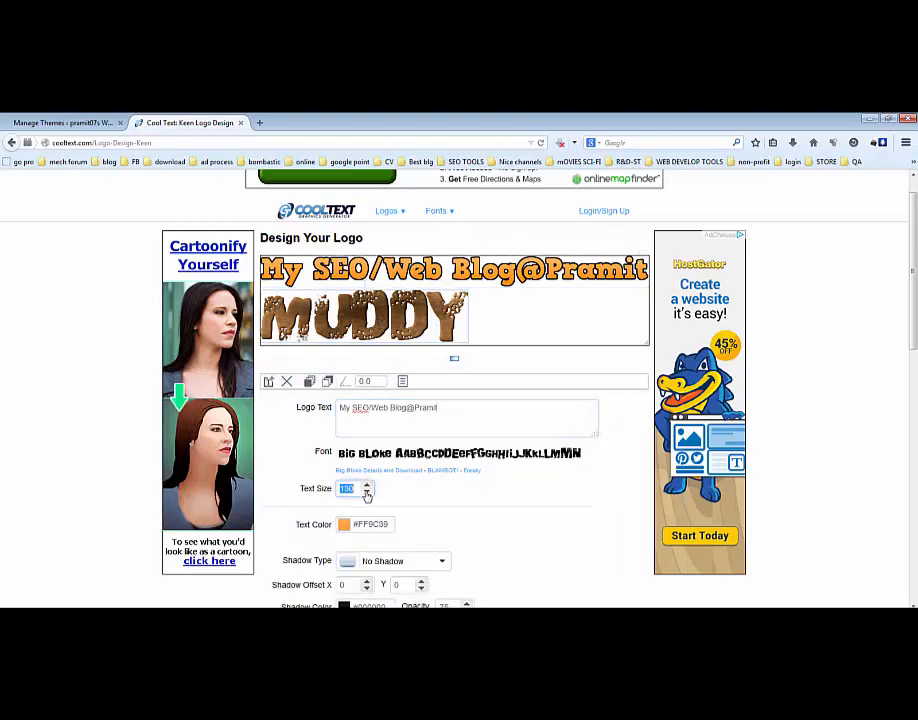
click(367, 493)
click(367, 493)
click(367, 493)
click(367, 493)
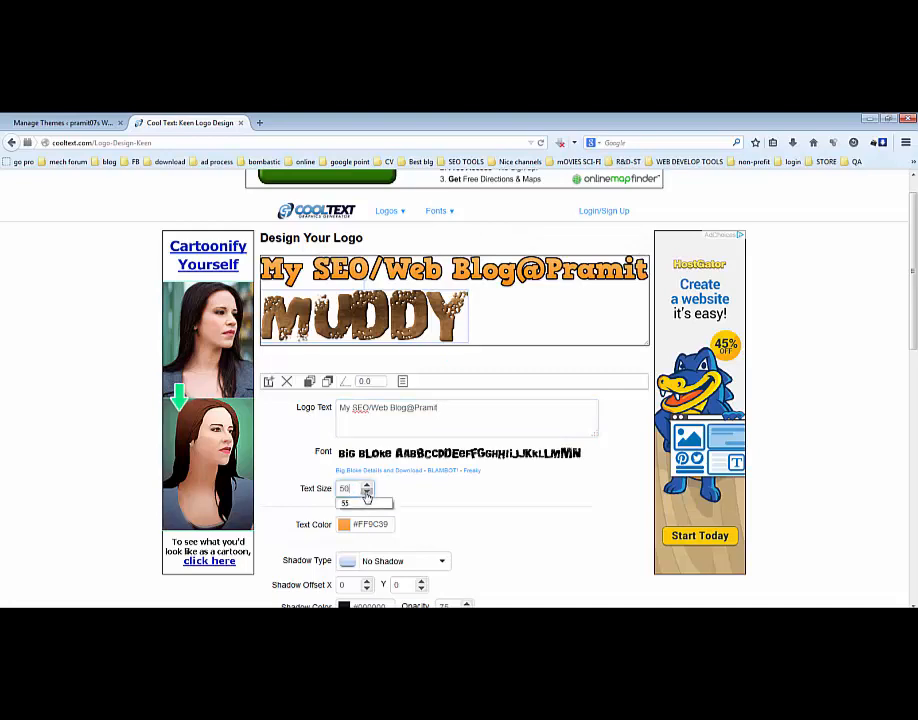
click(487, 497)
Step: Remove the orange Keen logo from the design, keeping the Muddy one
click(393, 268)
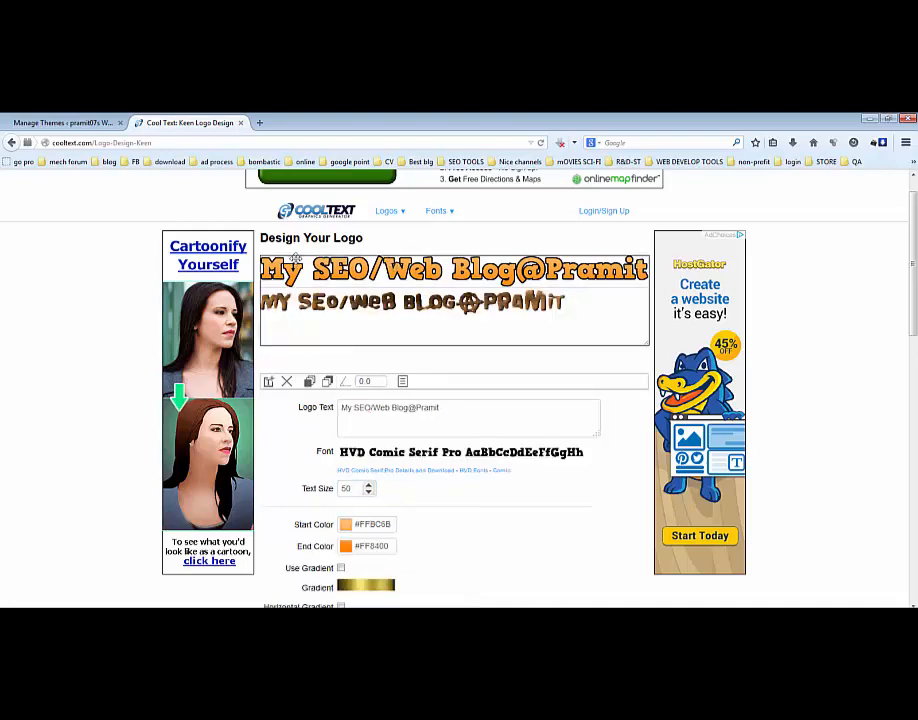
click(287, 383)
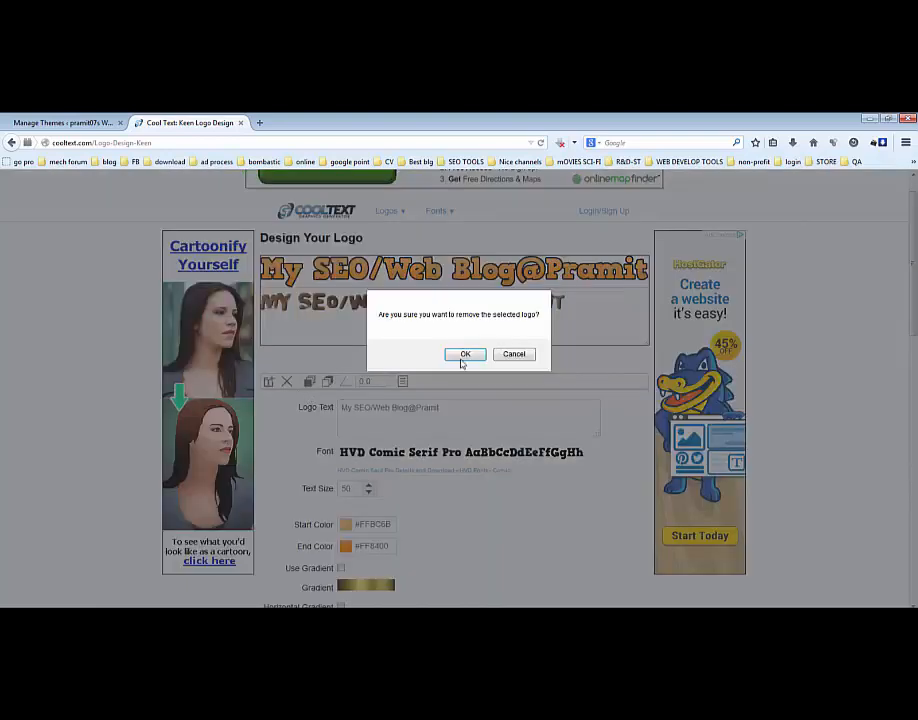
click(465, 355)
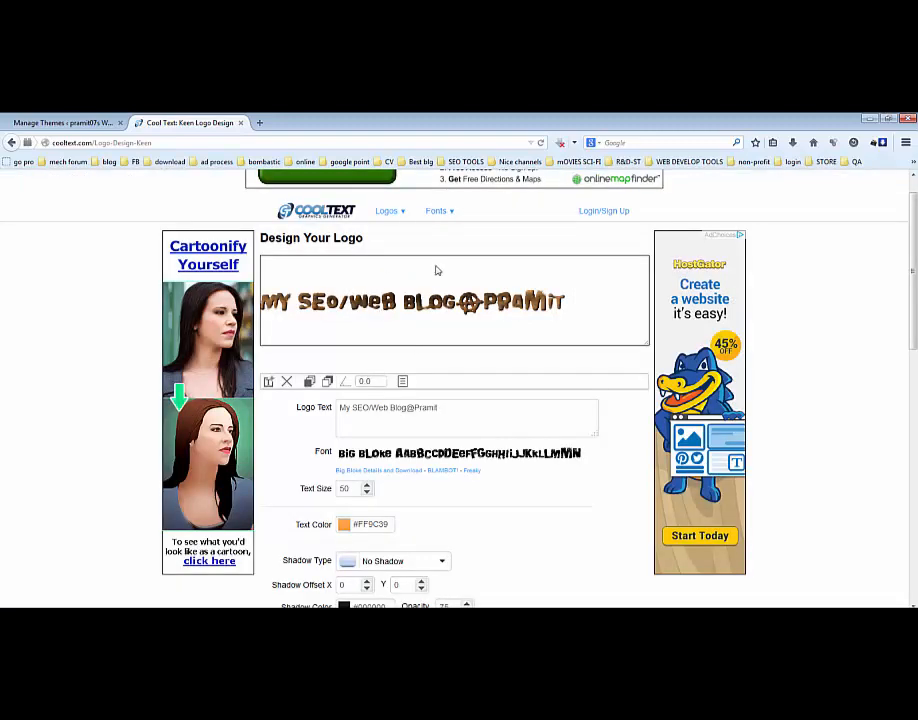
Step: Create the logo as a PNG image and save the generated file to the computer
click(404, 383)
click(477, 348)
scroll(490, 456, down, 5)
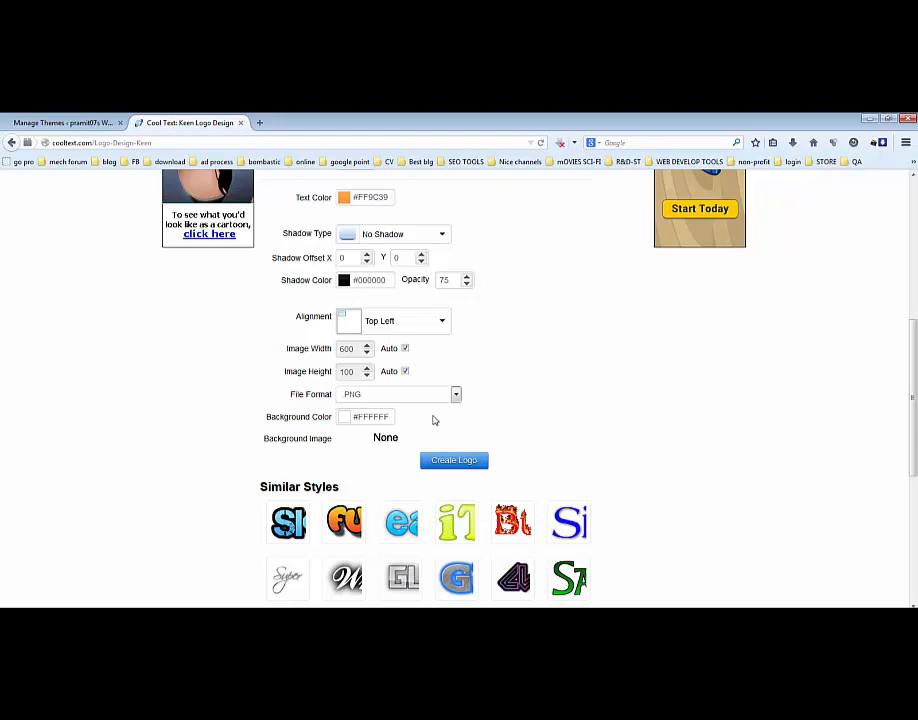
click(455, 462)
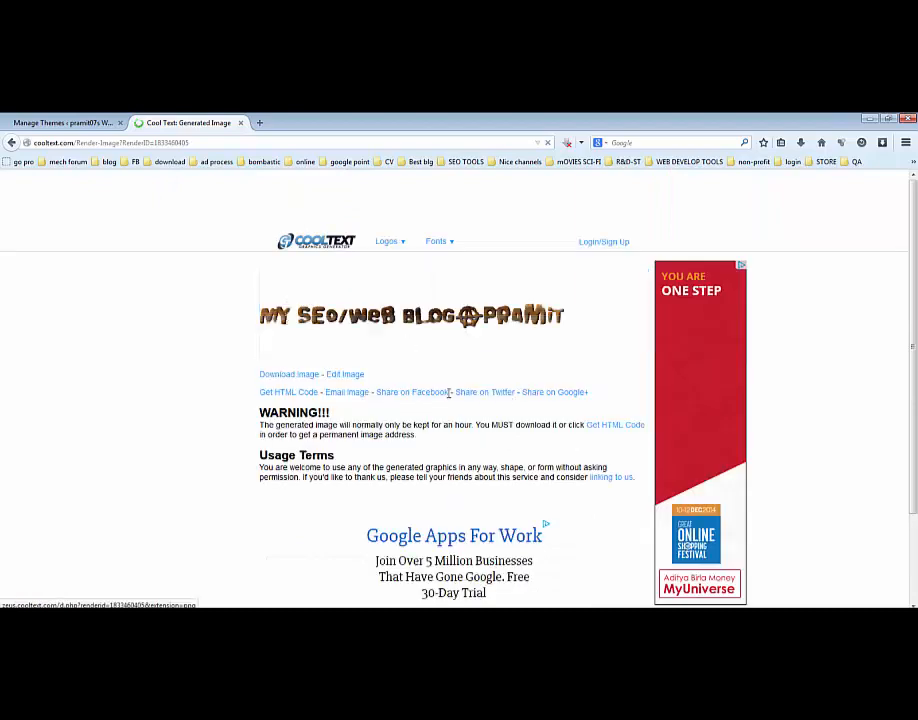
click(310, 377)
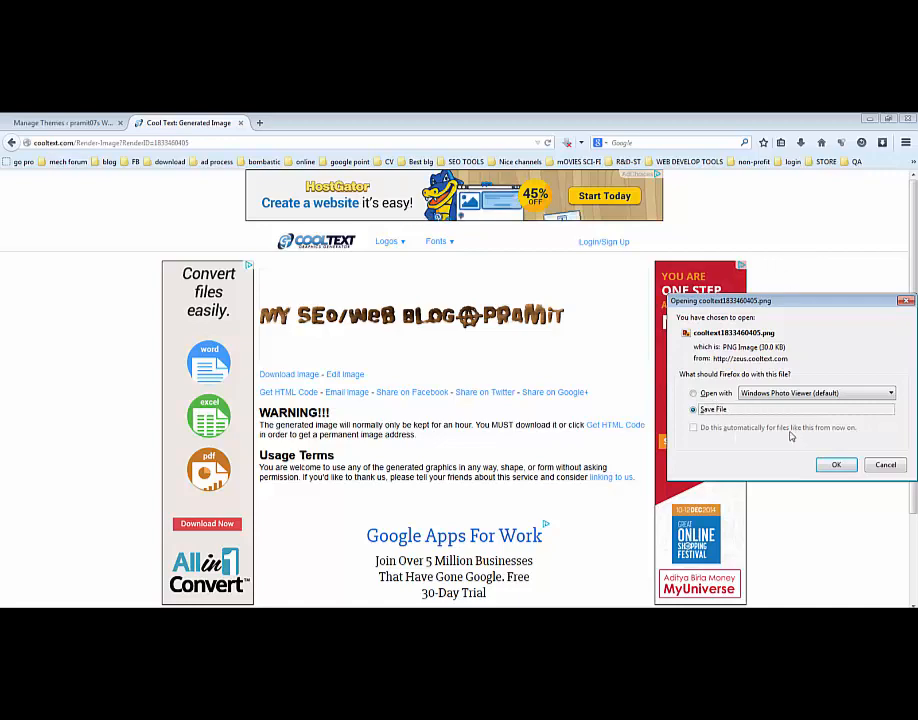
click(836, 464)
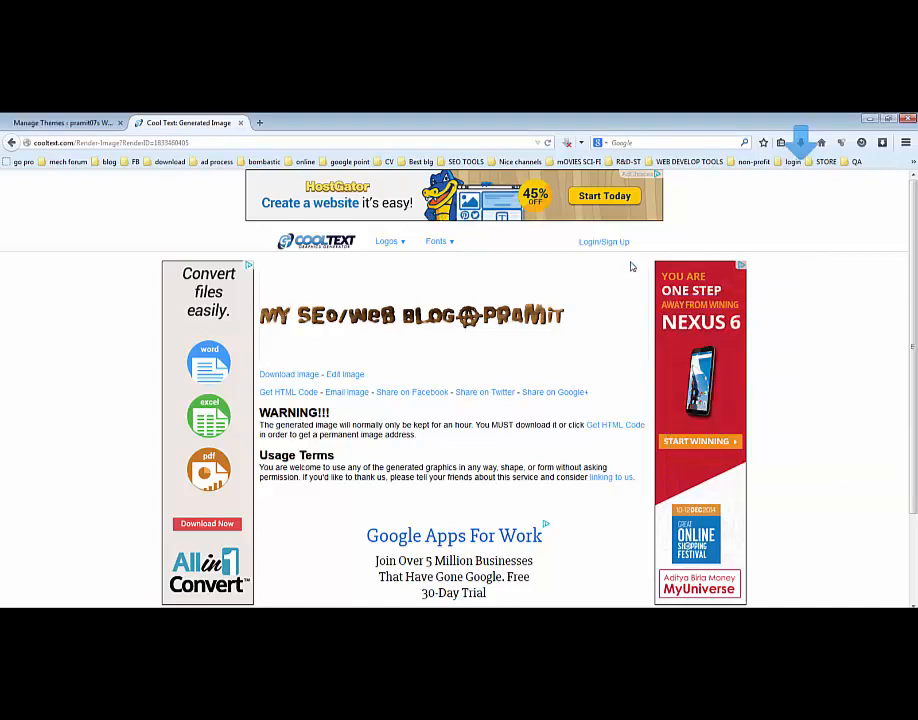
Step: Check the recent downloads, show the desktop, and open the downloaded logo image to examine it at different zoom levels
click(801, 143)
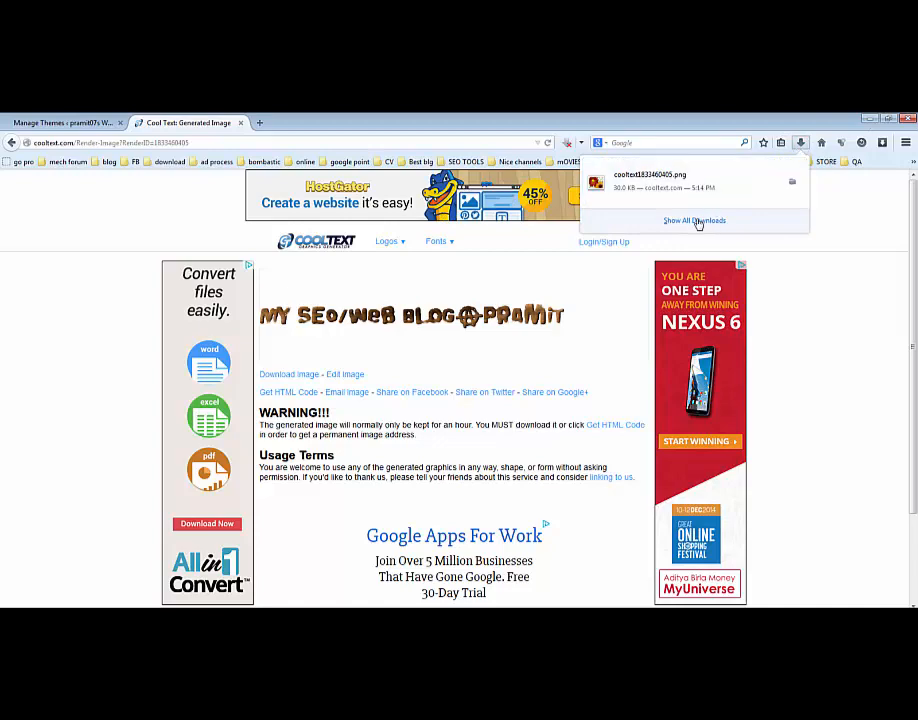
drag(645, 204, 129, 291)
key(super+d)
click(418, 291)
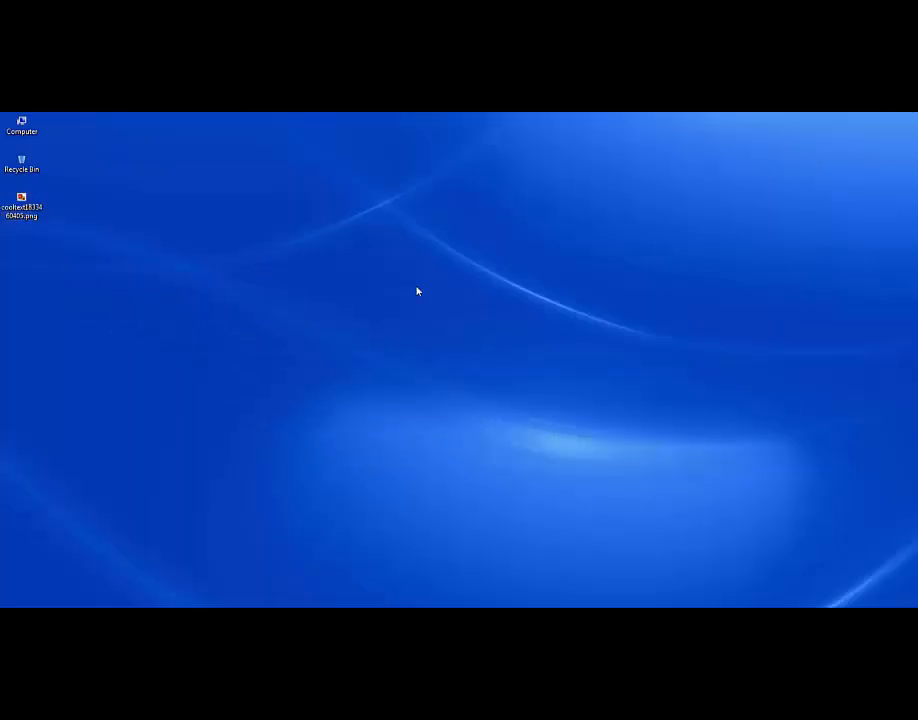
double_click(21, 203)
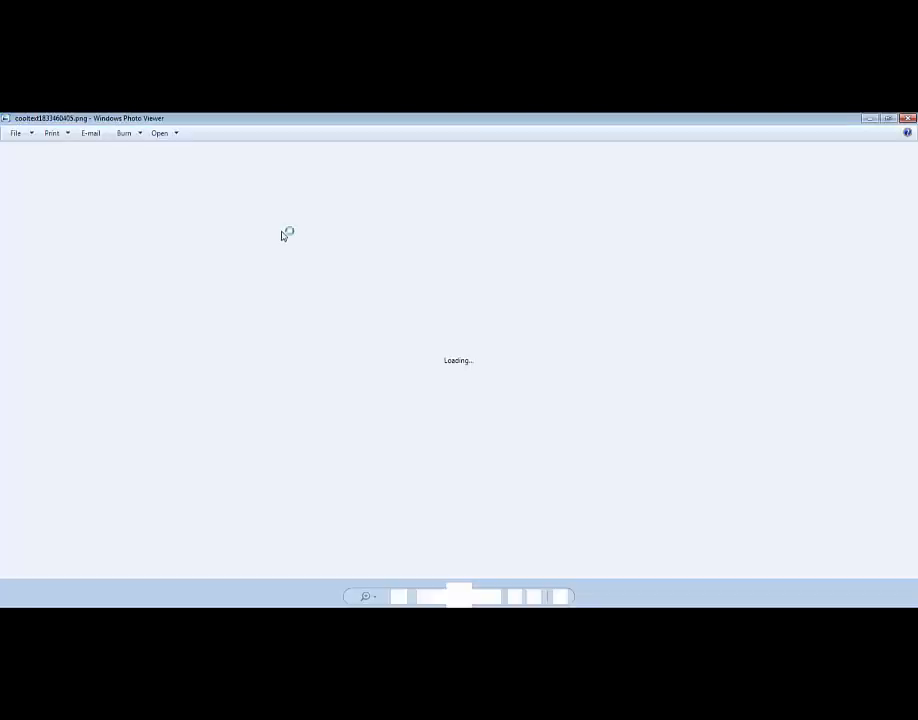
scroll(434, 385, up, 1)
scroll(434, 385, down, 1)
scroll(434, 385, up, 4)
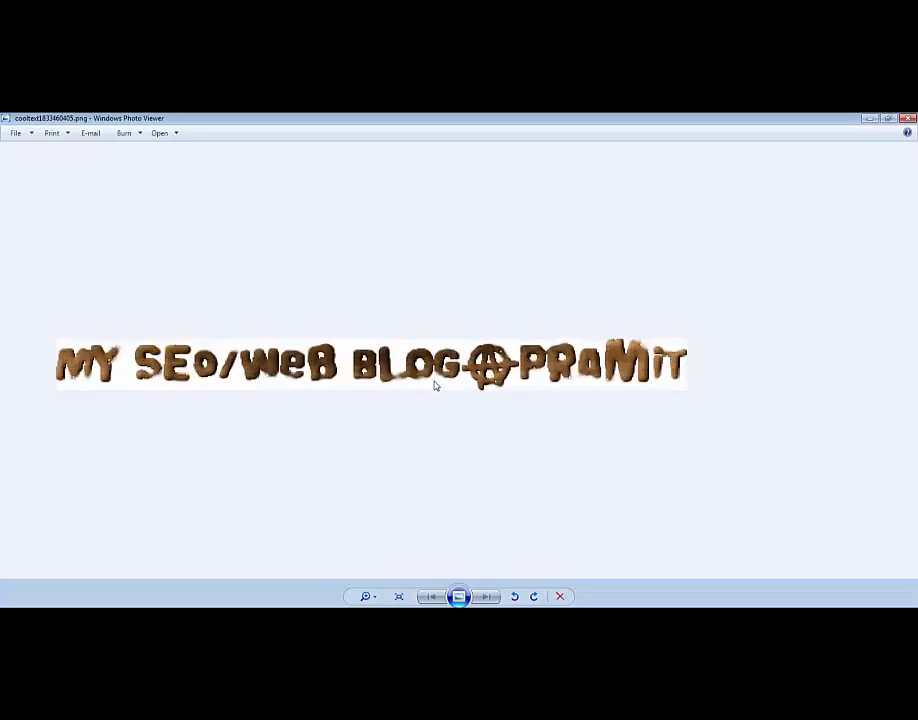
scroll(434, 385, down, 2)
Step: Close the logo image and return to the WordPress page of installed themes in the browser
click(909, 119)
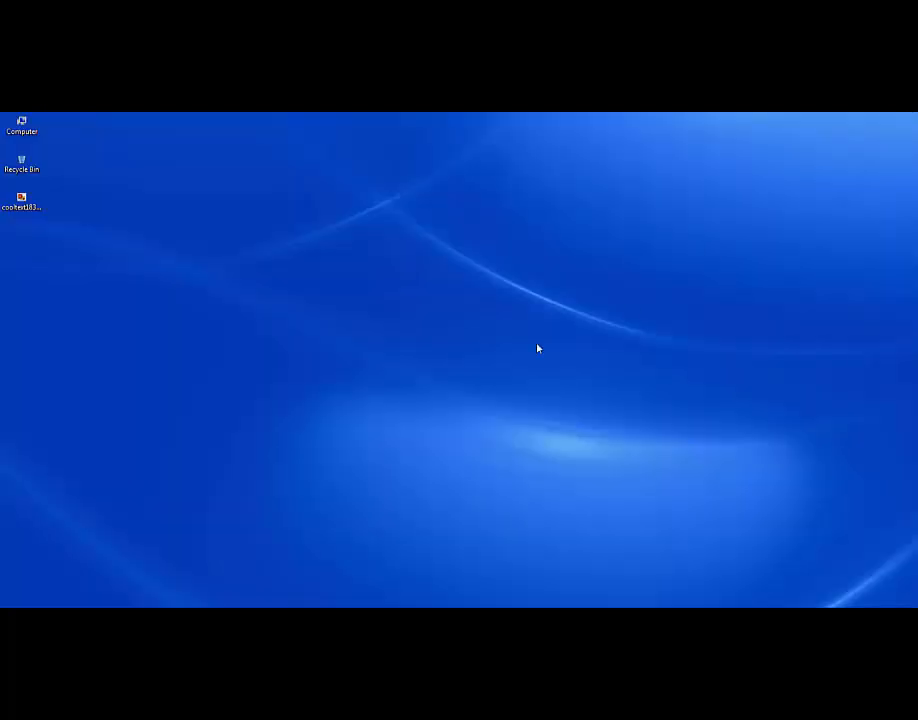
click(427, 616)
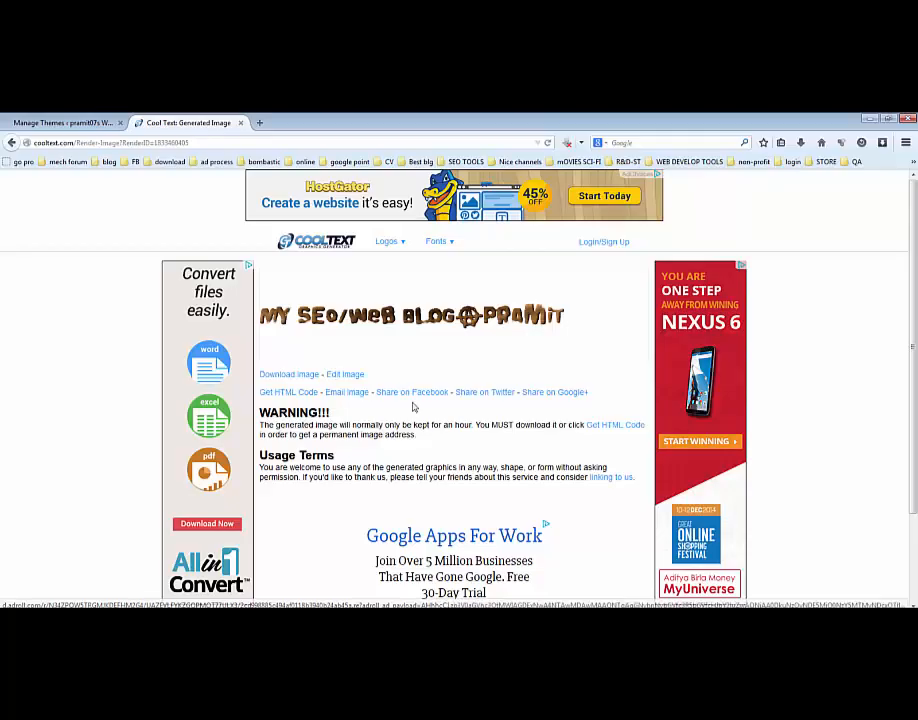
click(90, 124)
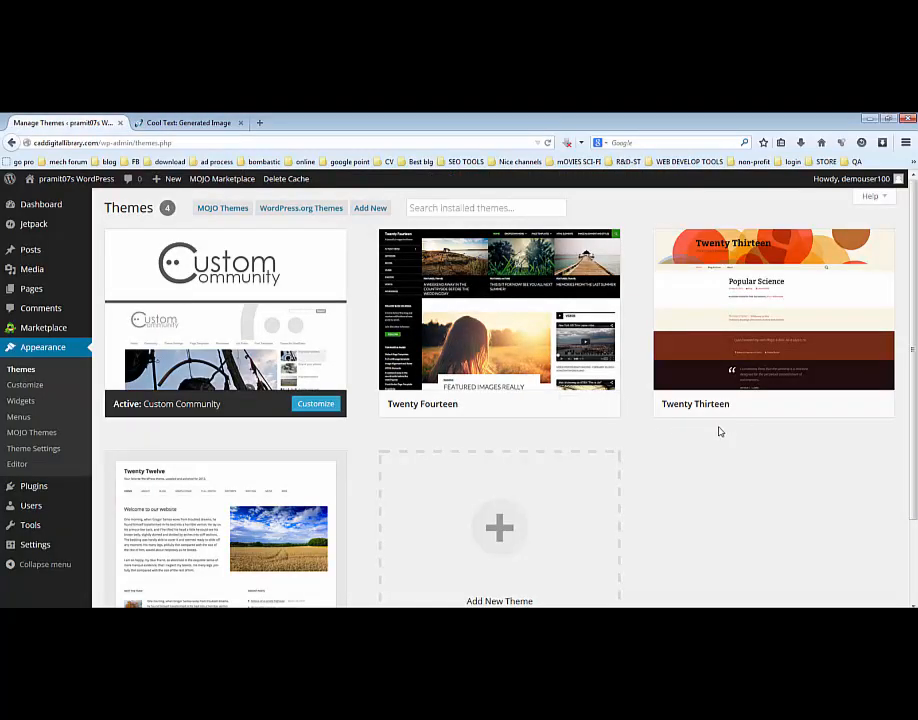
Step: Open the Logo option in the Header section of the Custom Community theme settings
scroll(718, 431, down, 1)
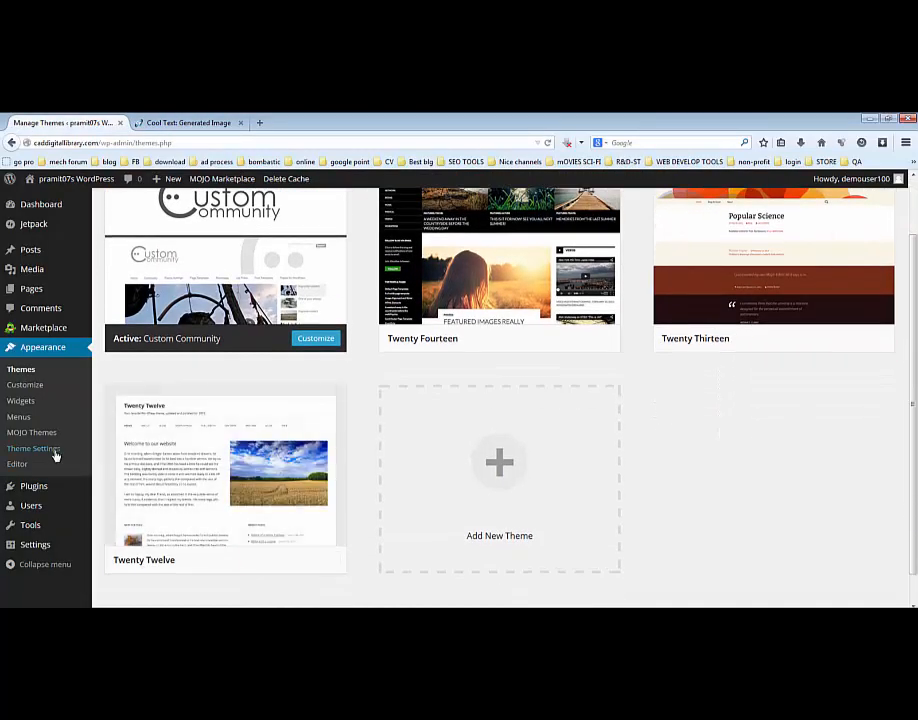
click(33, 449)
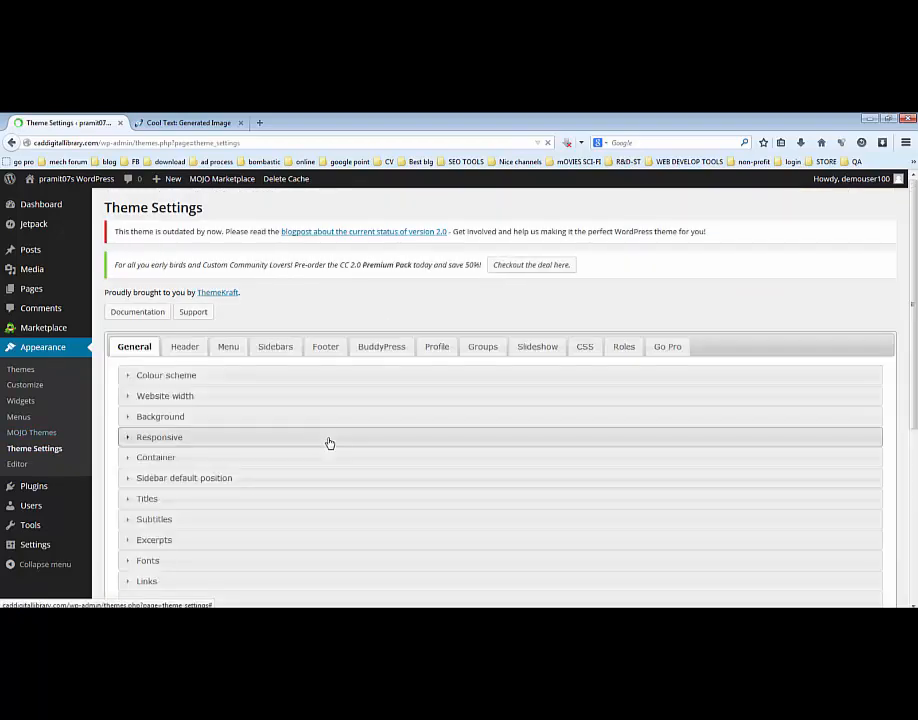
click(182, 350)
click(147, 437)
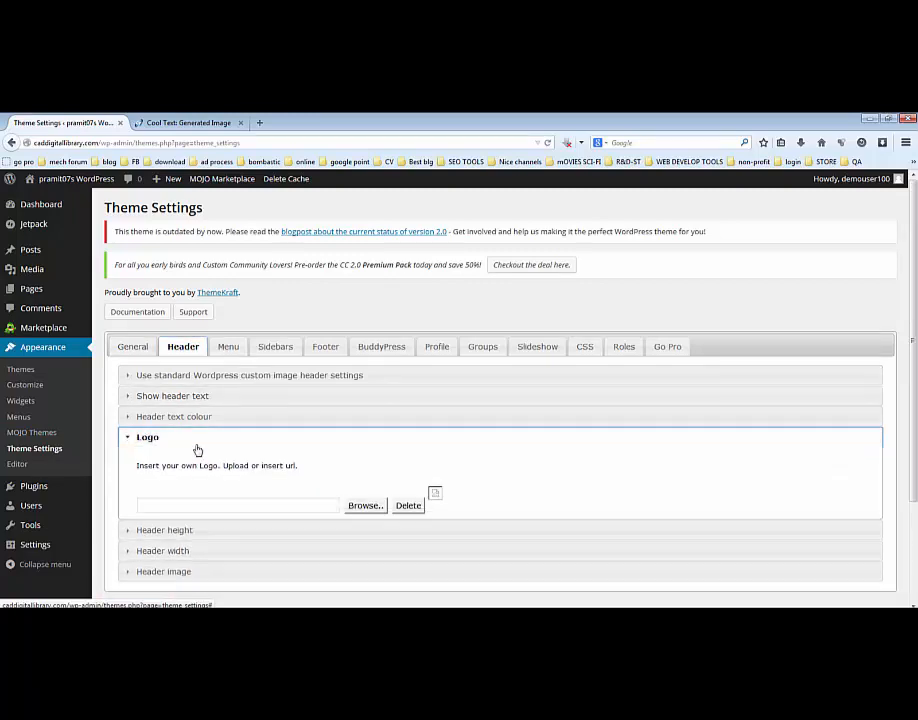
scroll(440, 457, down, 2)
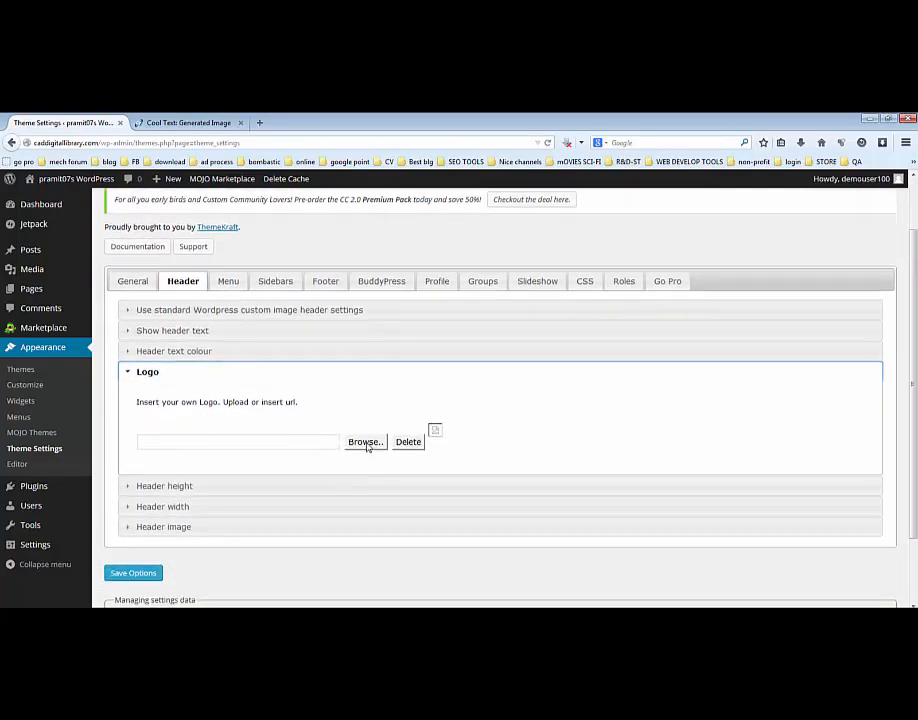
Step: Upload cooltext1833460405.png from the desktop, insert it as the header logo, and save the theme options
click(367, 443)
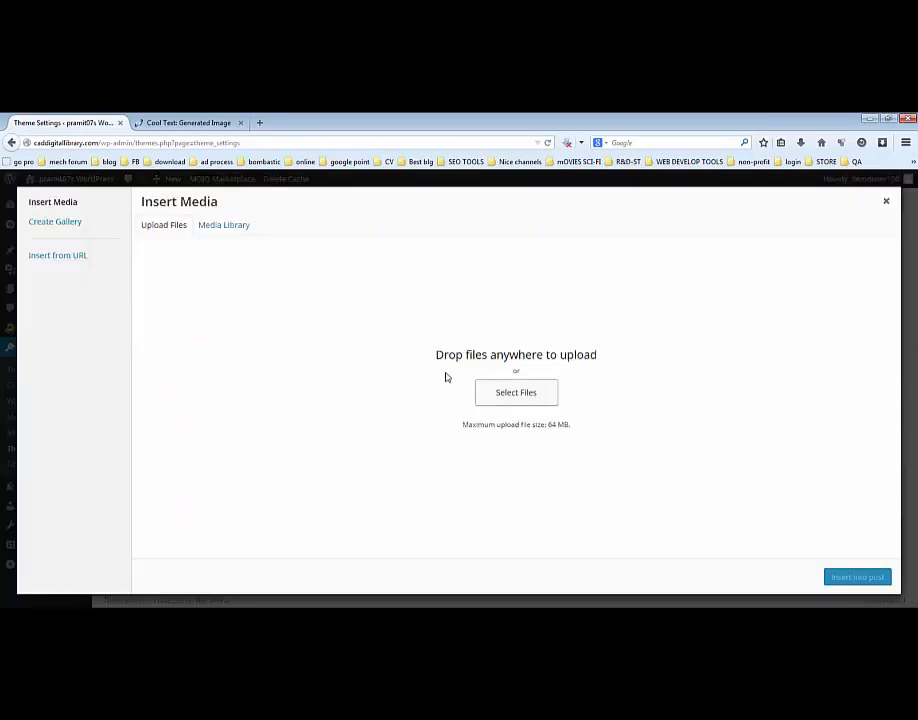
click(531, 402)
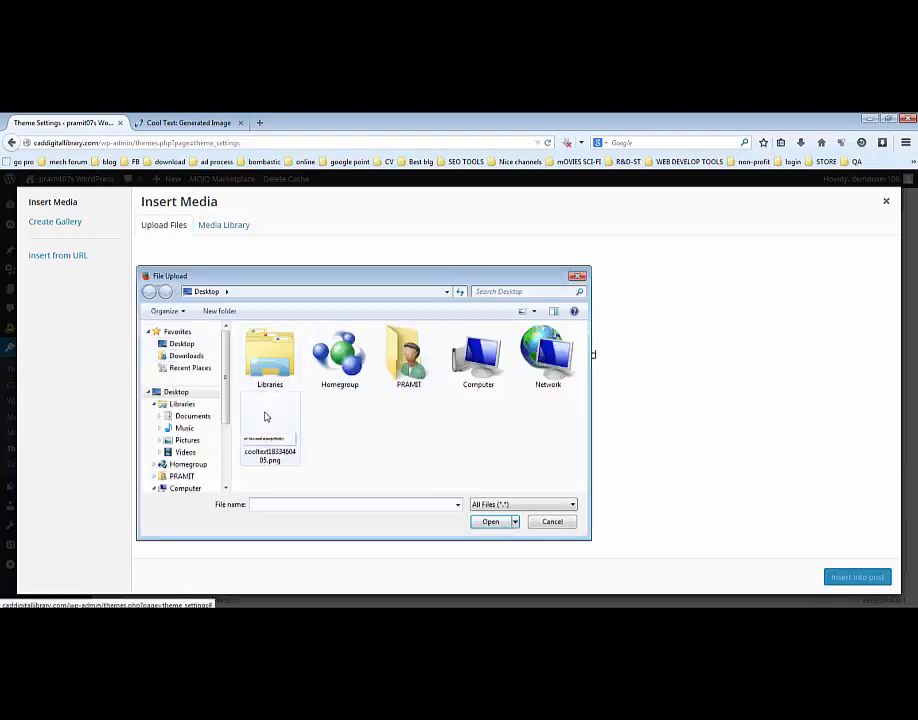
click(184, 346)
click(266, 408)
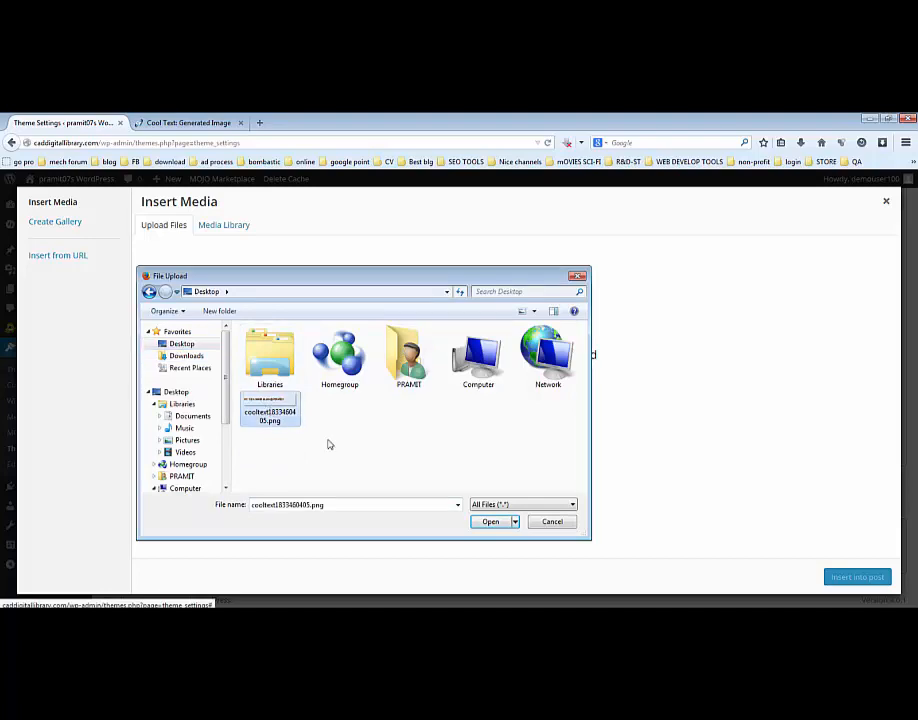
click(490, 521)
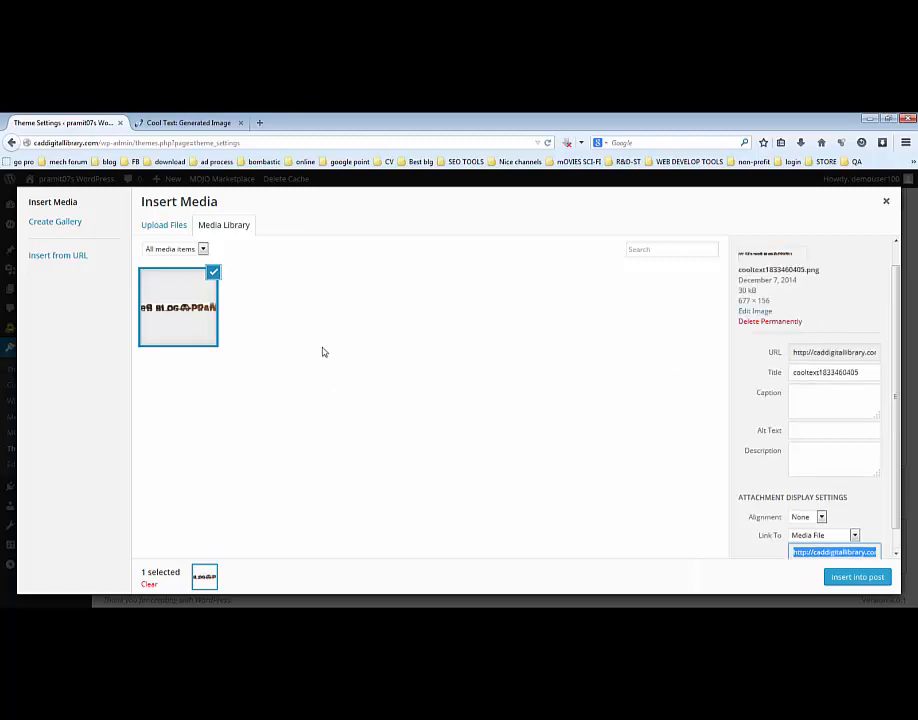
click(841, 578)
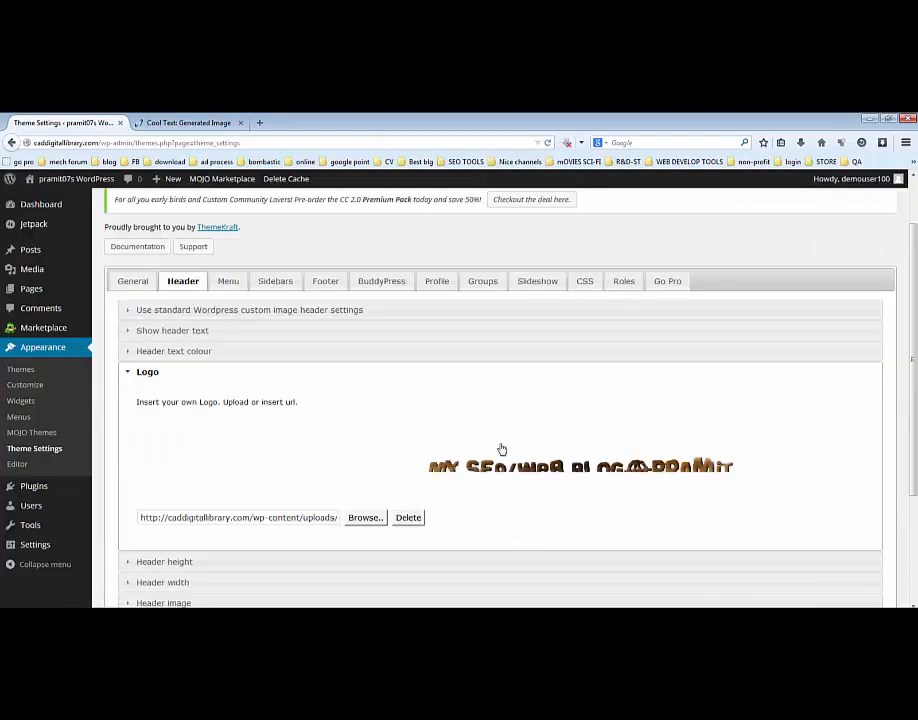
scroll(420, 449, down, 3)
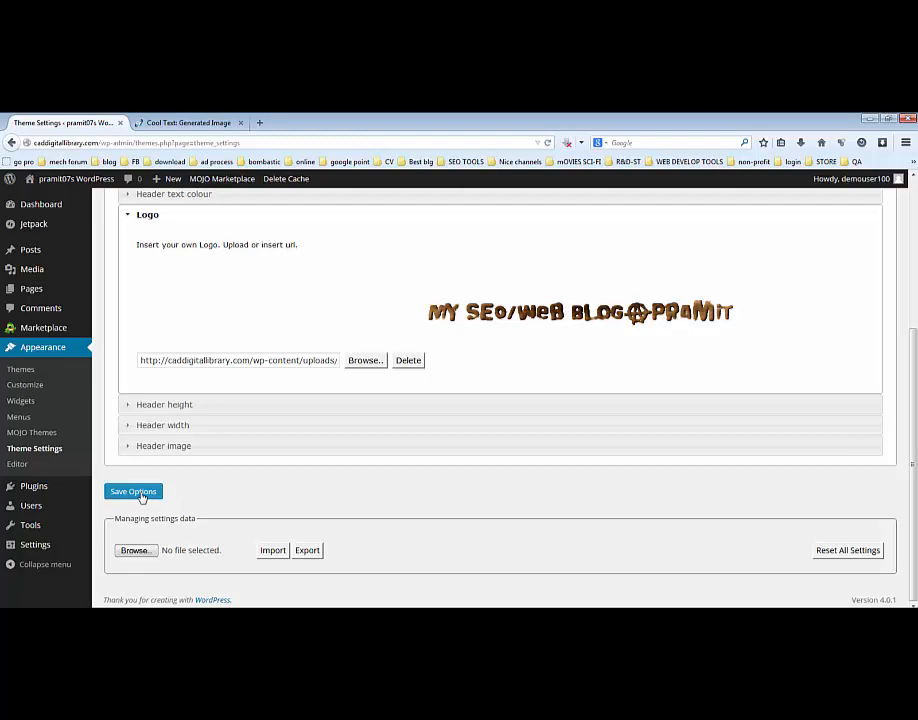
click(141, 493)
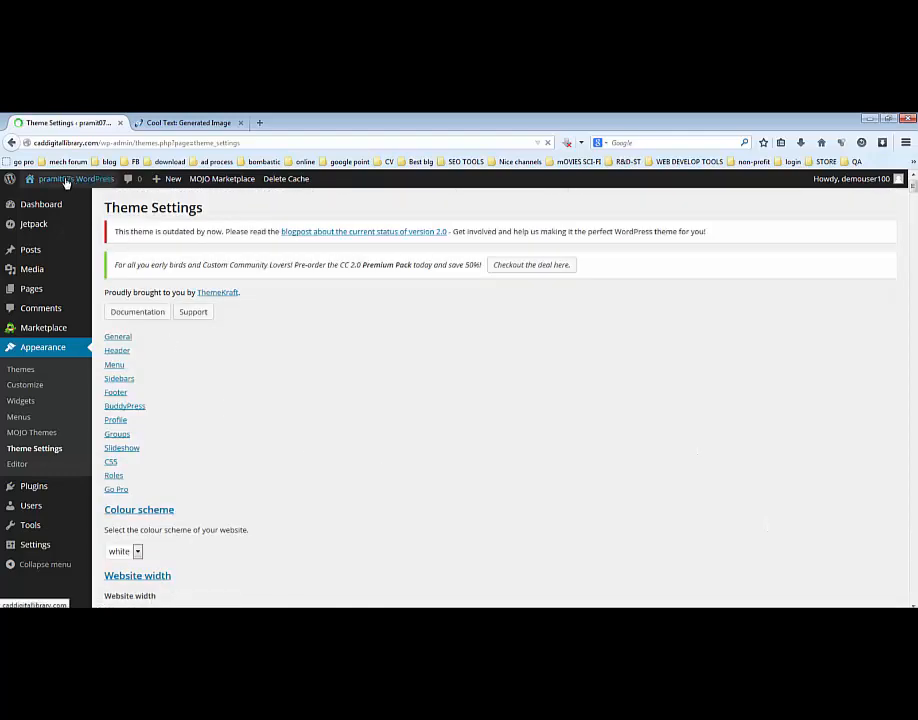
Step: Open the website's home page in a separate browser tab and examine the header logo and page layout
right_click(67, 182)
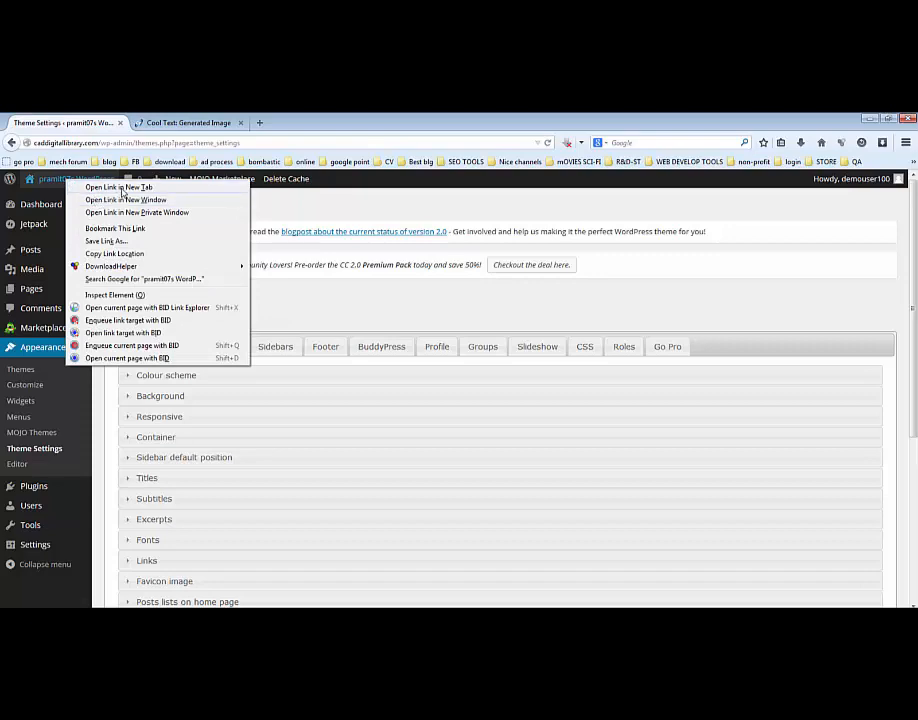
click(122, 188)
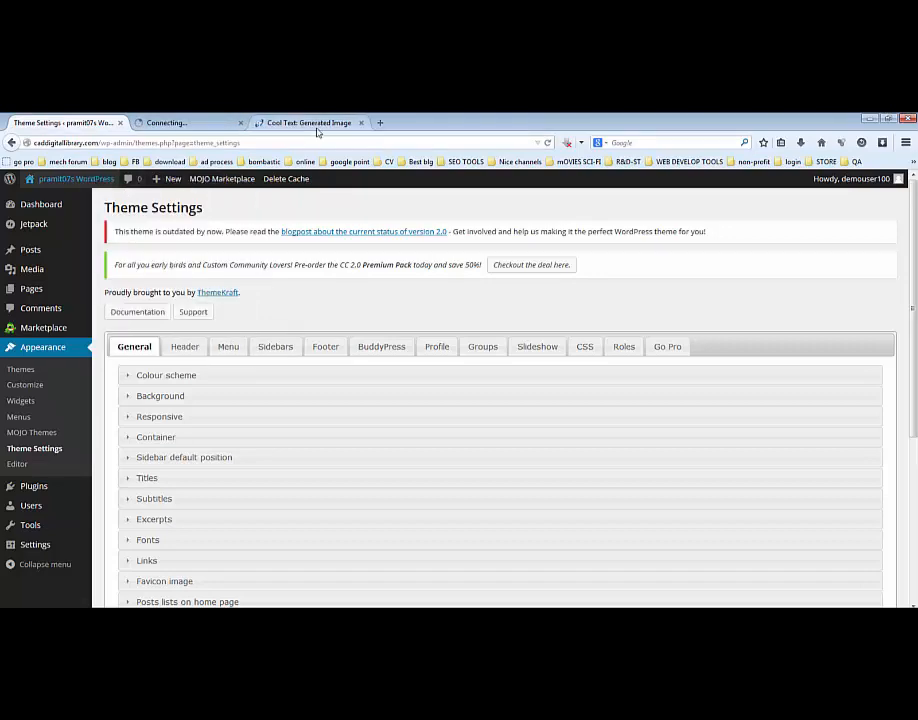
click(207, 127)
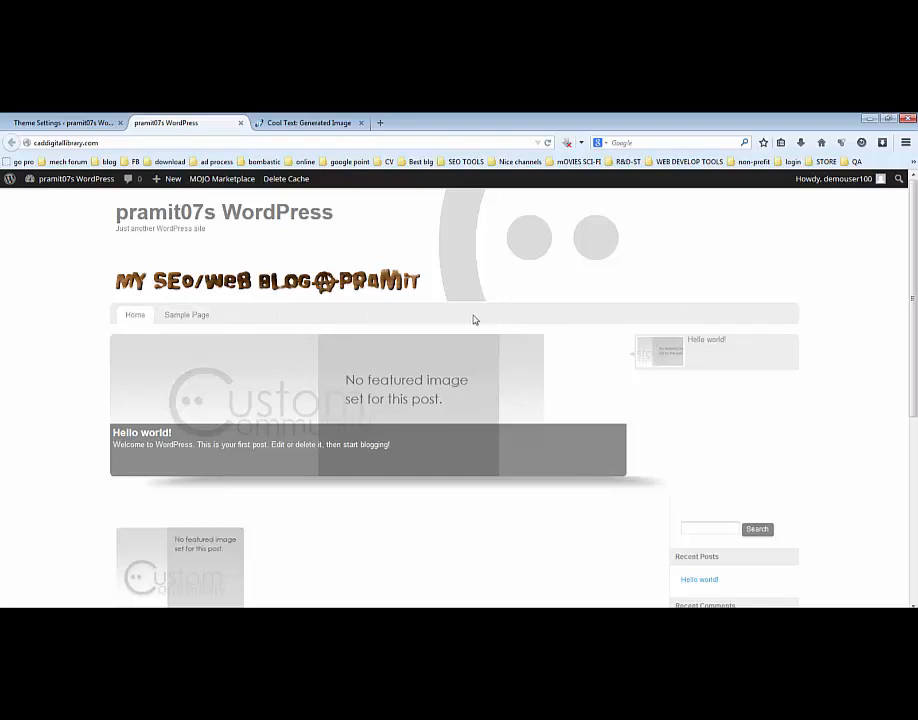
scroll(305, 335, down, 2)
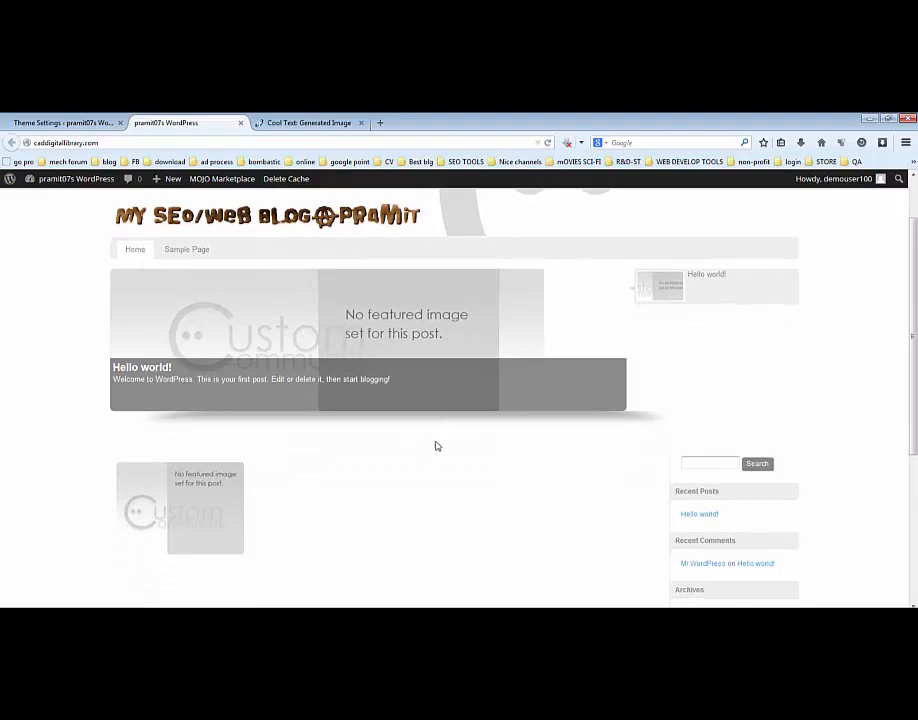
scroll(435, 444, down, 1)
scroll(435, 445, down, 2)
scroll(421, 434, up, 4)
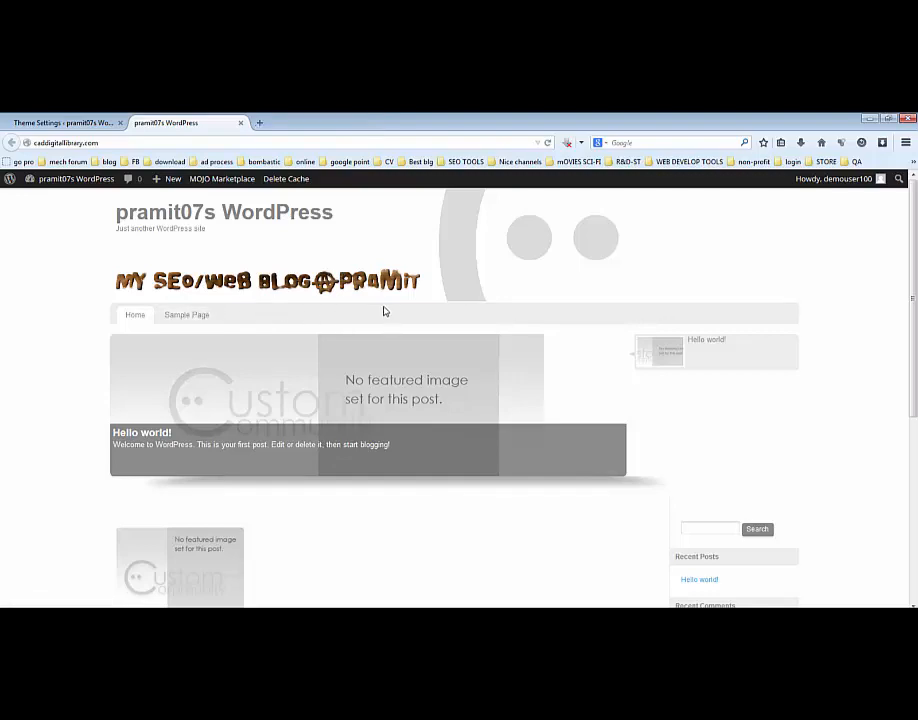
Step: Return to the WordPress administration, list all pages, and move Sample Page to the trash
click(57, 125)
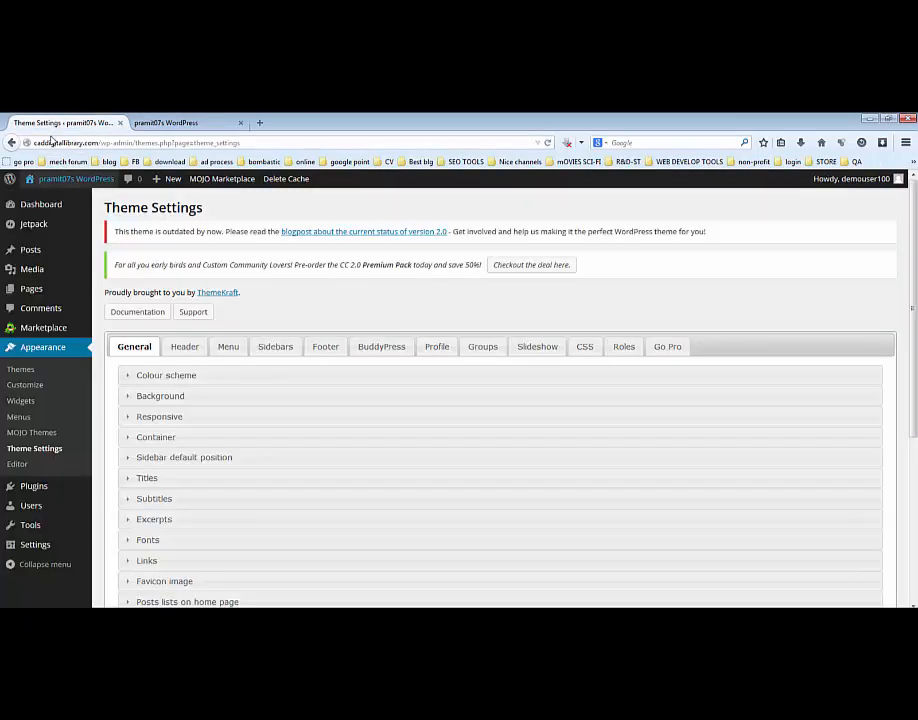
mouse_move(46, 206)
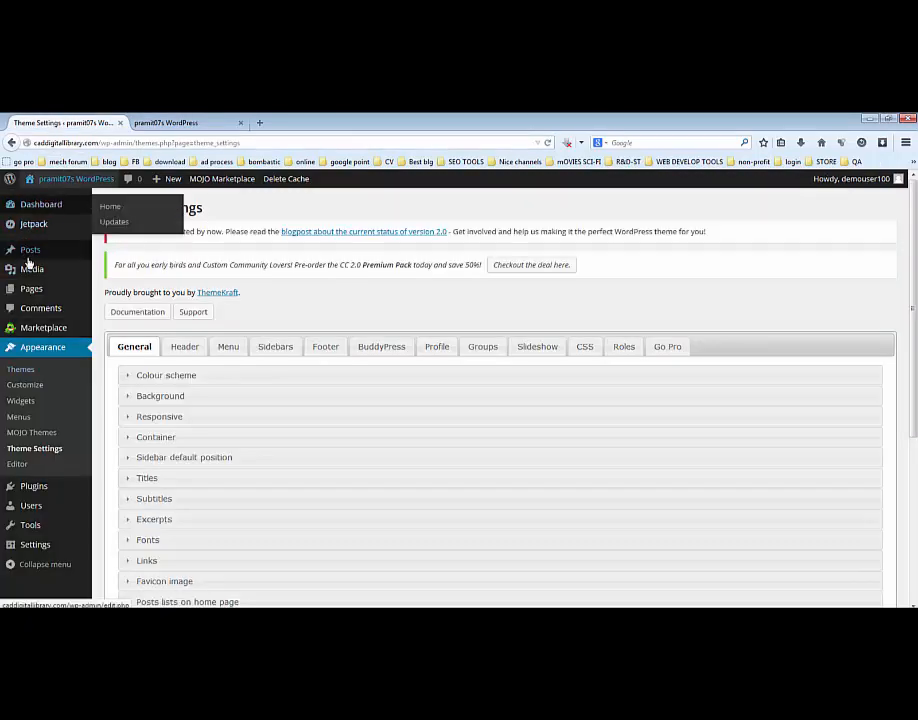
mouse_move(31, 291)
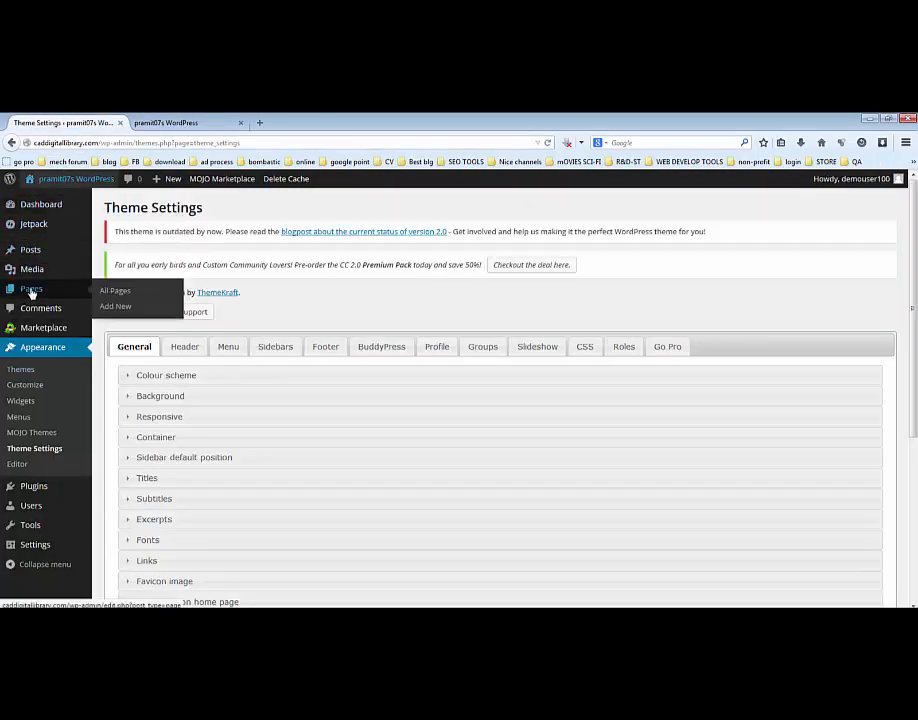
click(123, 294)
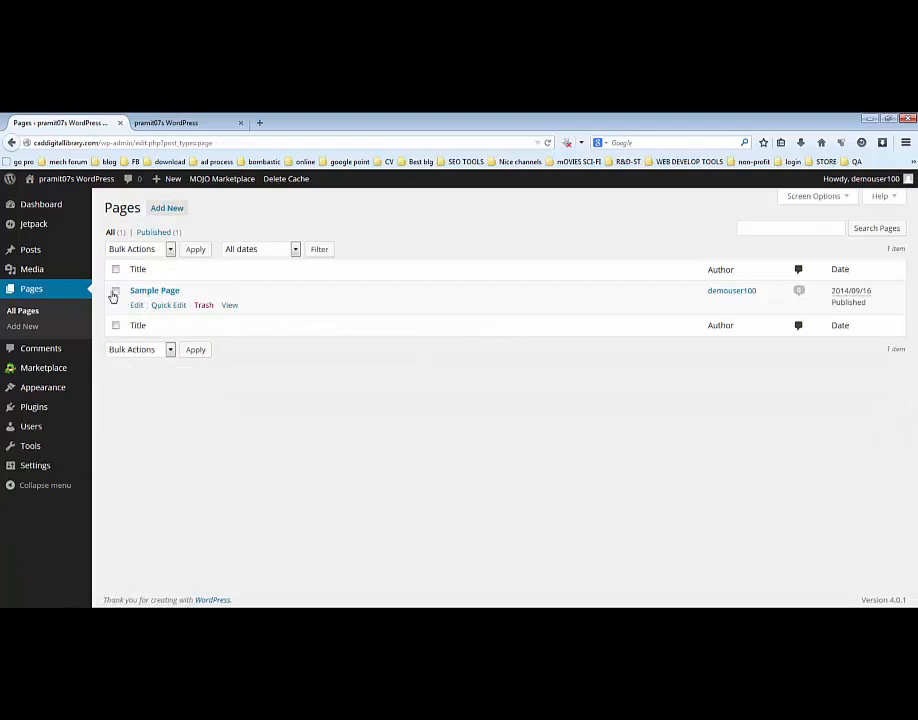
click(204, 306)
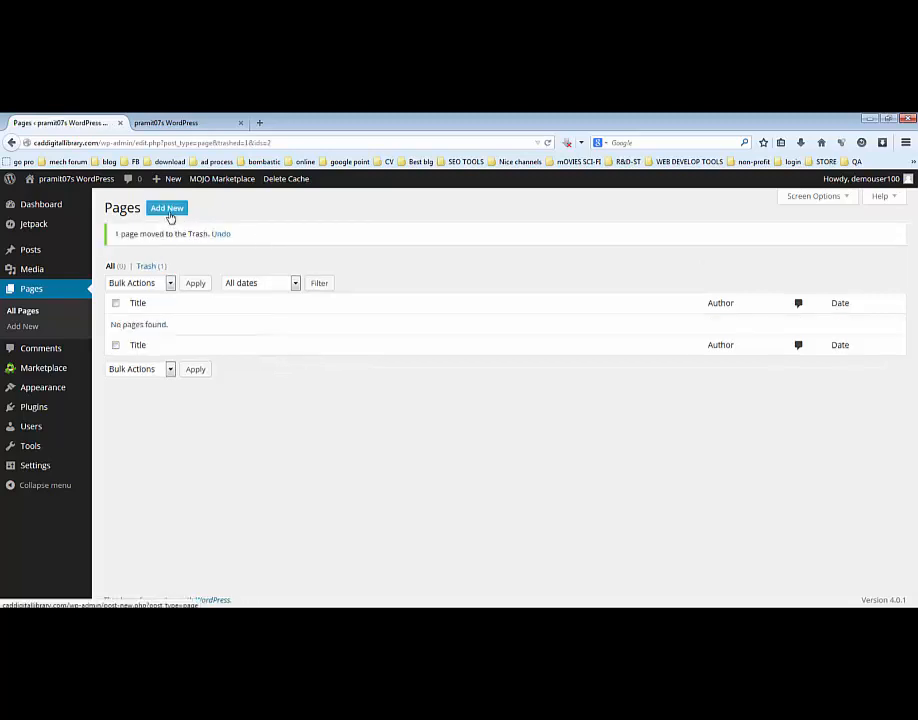
Step: Add a new page titled "About Me"
click(168, 210)
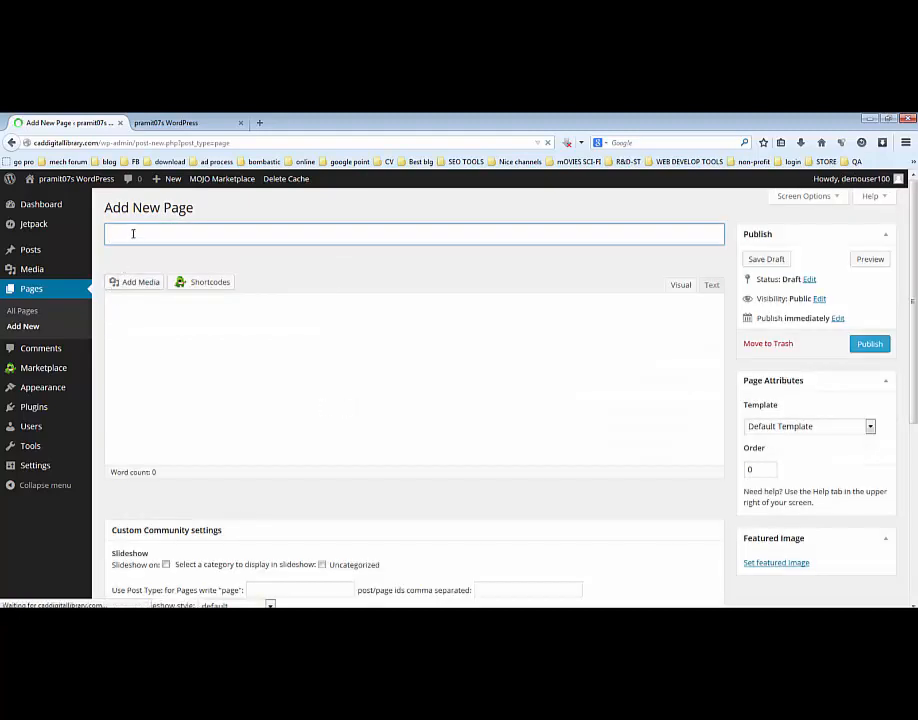
text(A)
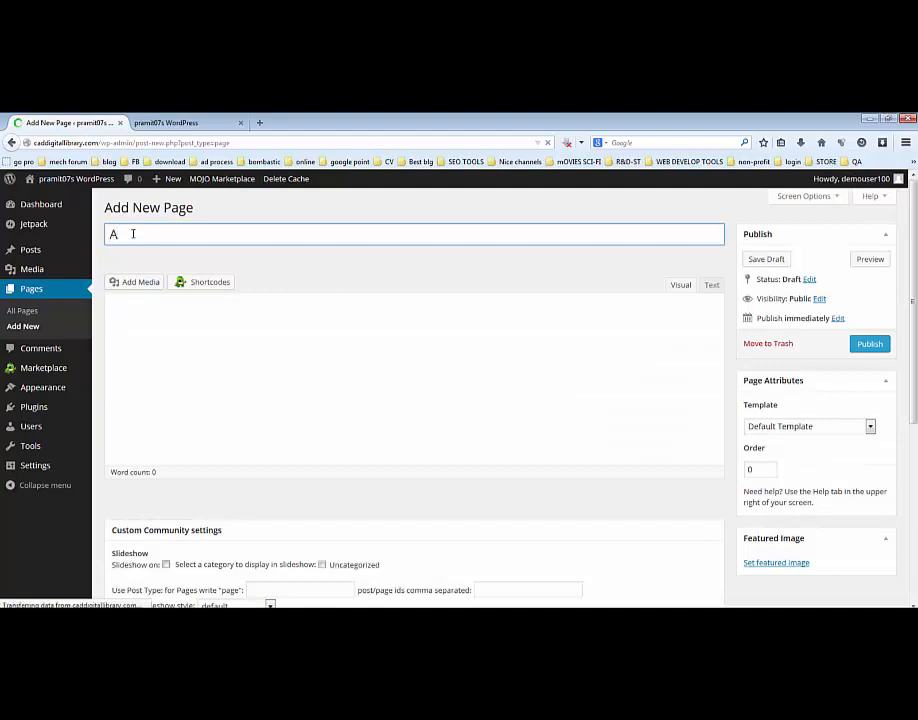
text(bout Me)
Step: Paste the copied "The quick, brown fox" sample text into the page body and insert an empty line above it
click(142, 320)
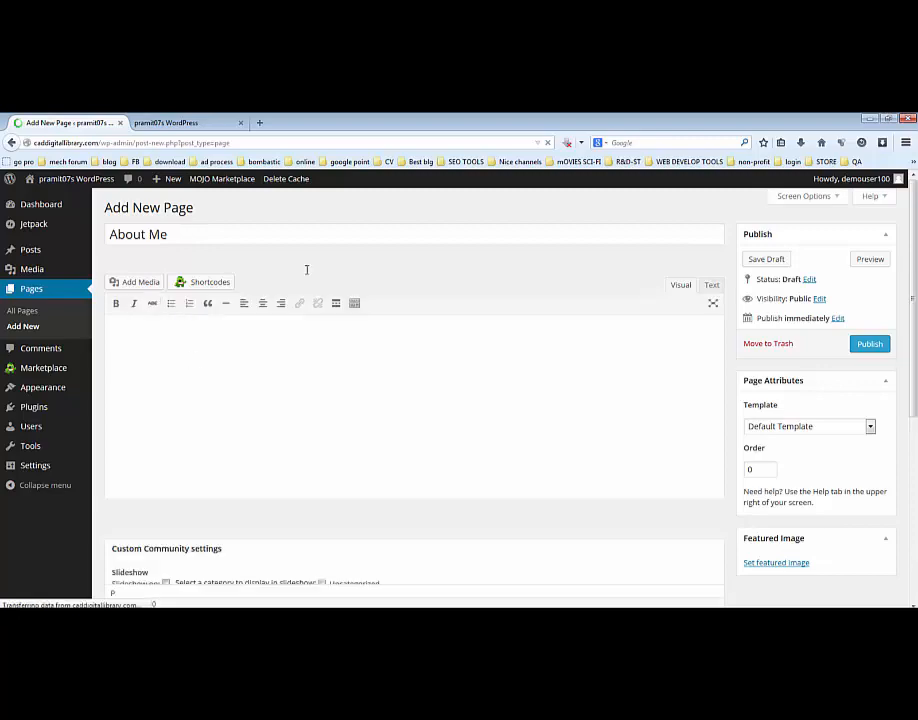
click(142, 343)
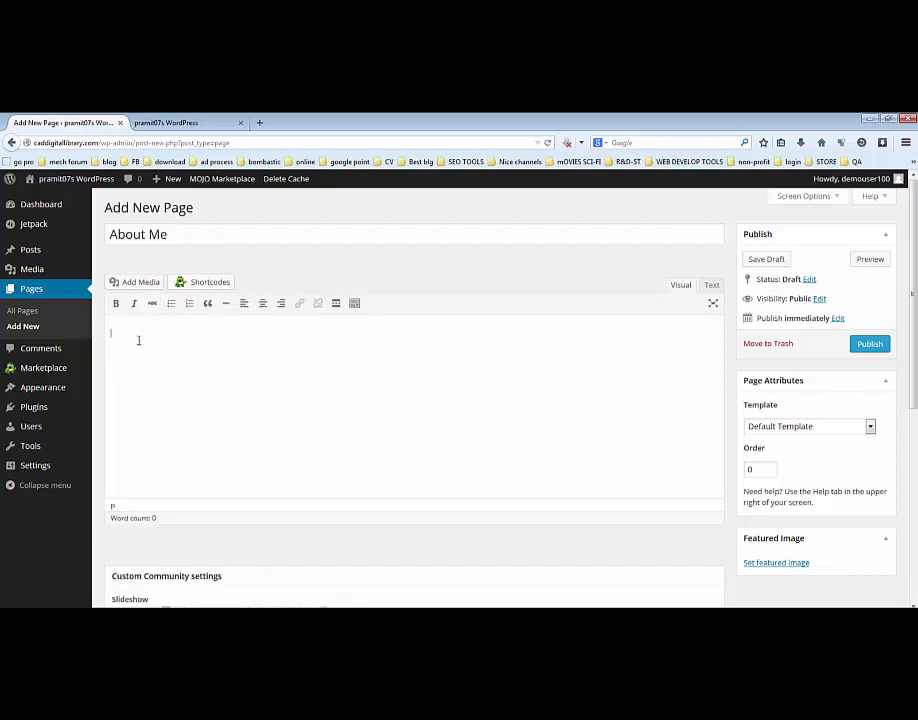
key(ctrl+v)
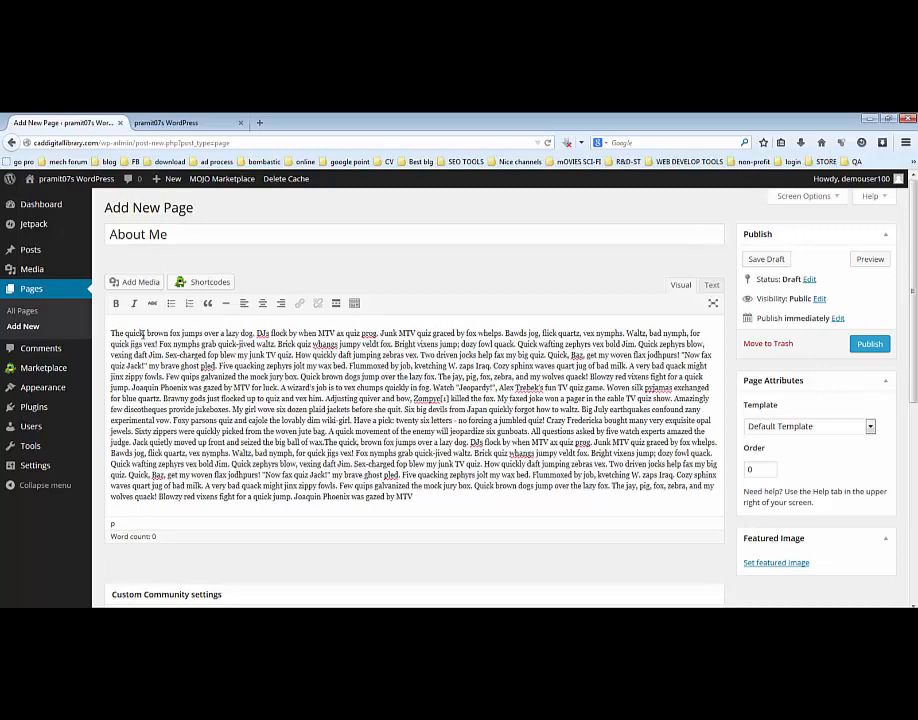
key(Return)
click(142, 330)
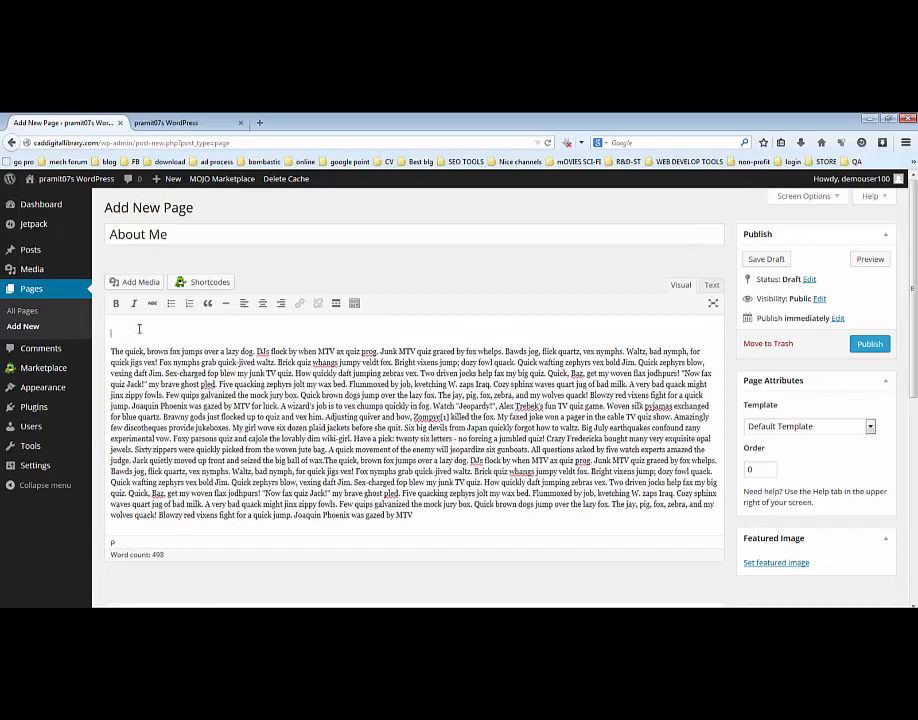
Step: Upload the portrait PNG from the "new poster" folder, inside "web connect" on the E: drive, as media for the page
click(133, 283)
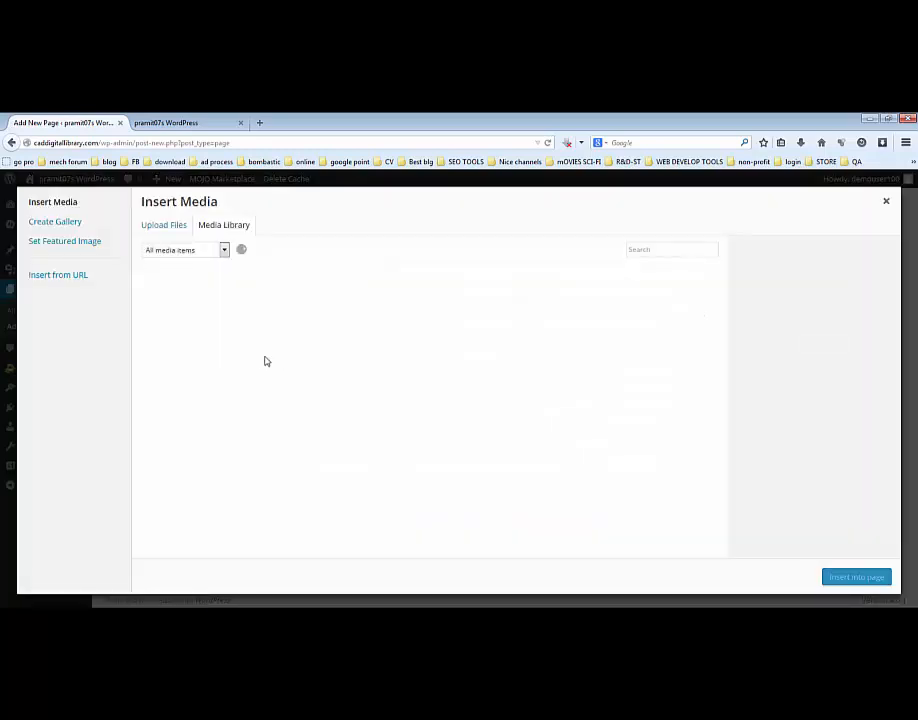
click(158, 228)
click(519, 393)
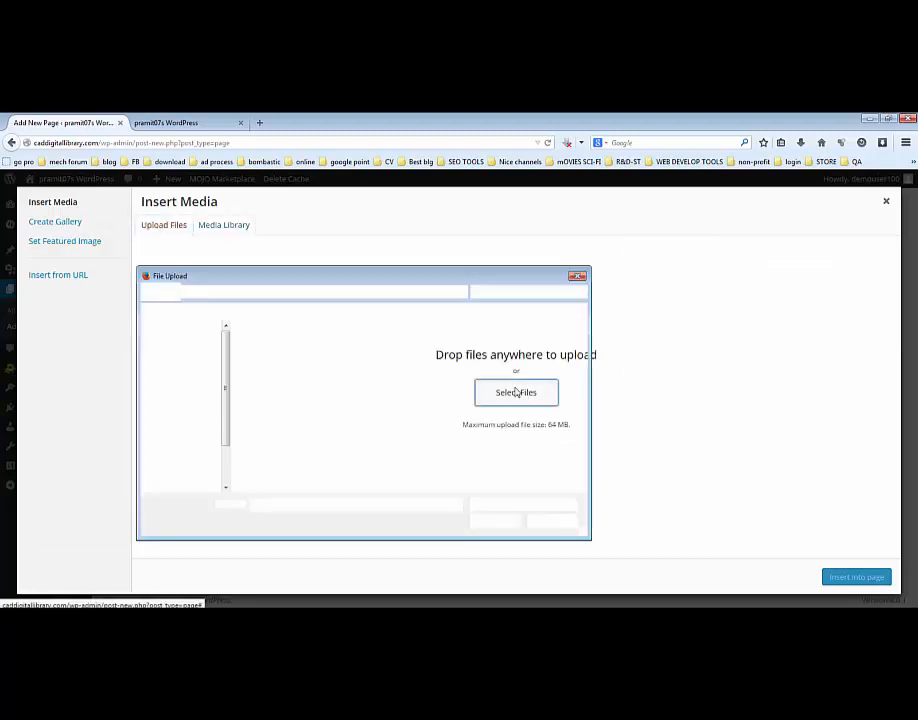
double_click(487, 365)
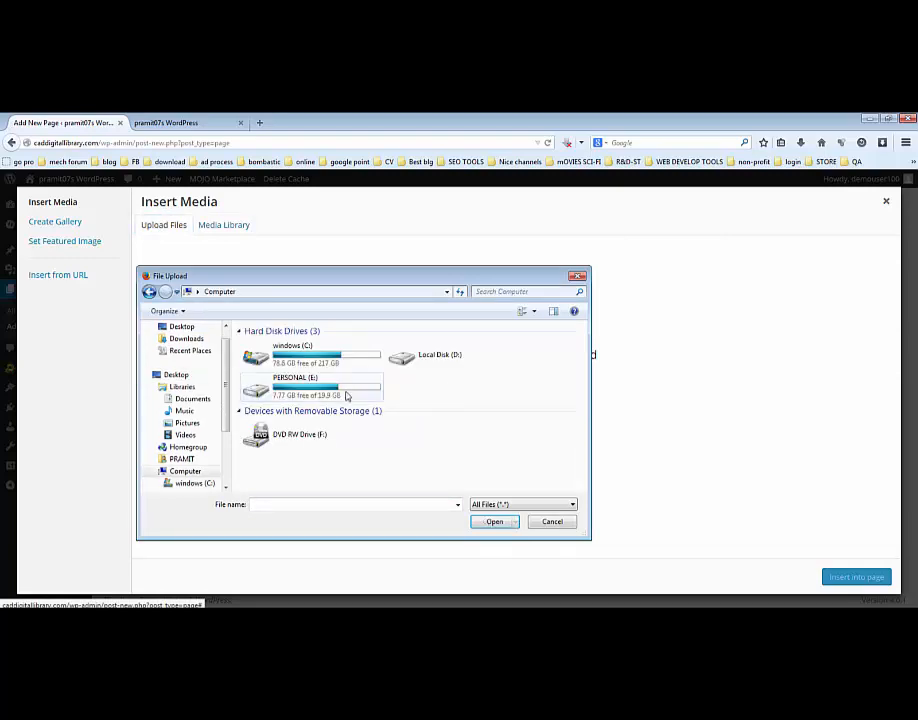
double_click(338, 395)
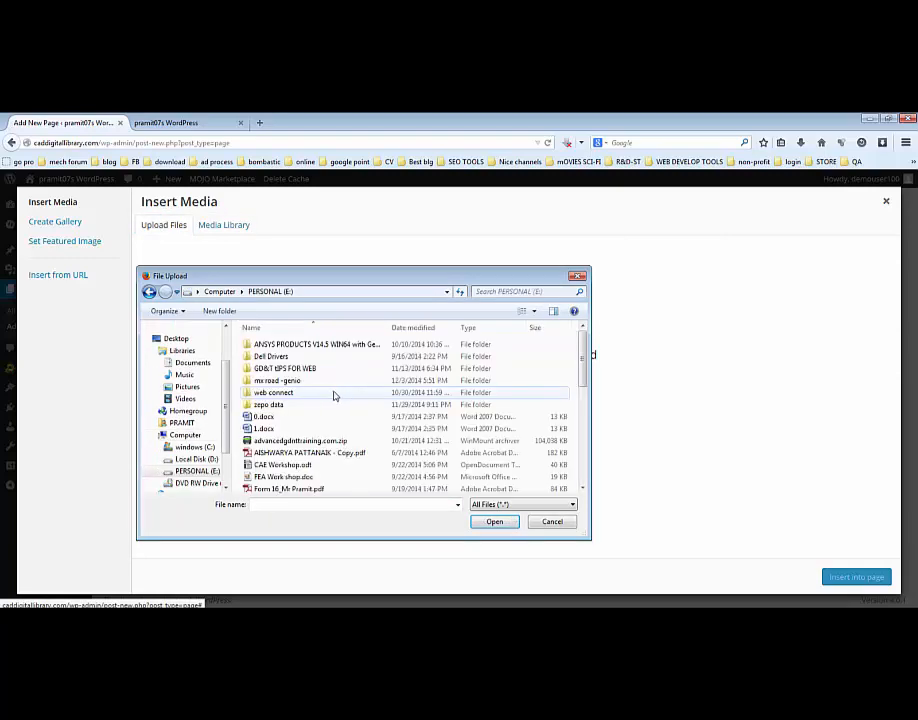
double_click(287, 392)
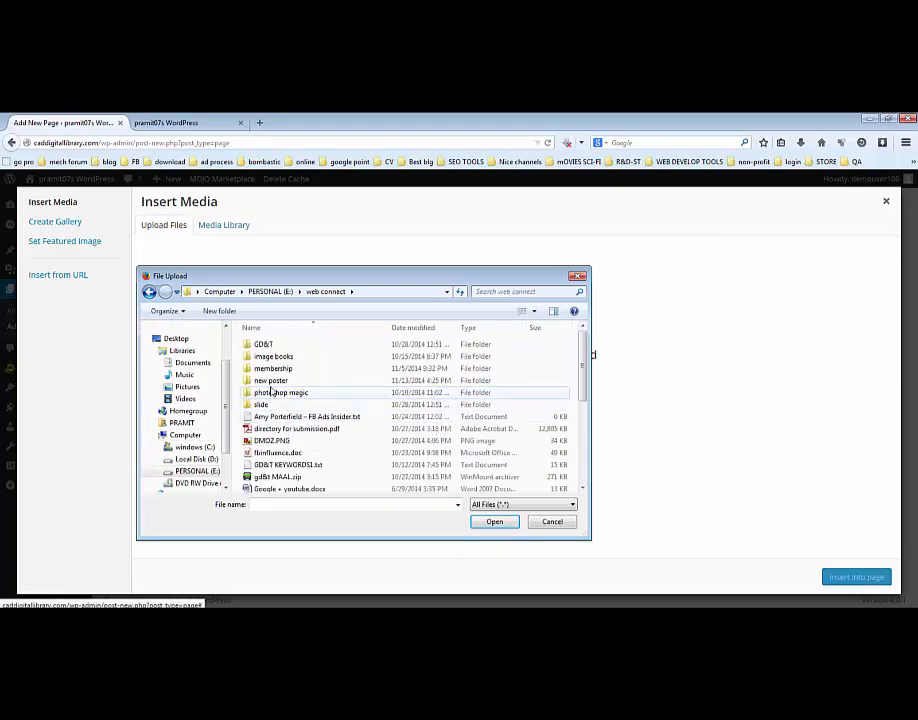
double_click(272, 381)
scroll(320, 422, down, 3)
scroll(340, 425, down, 10)
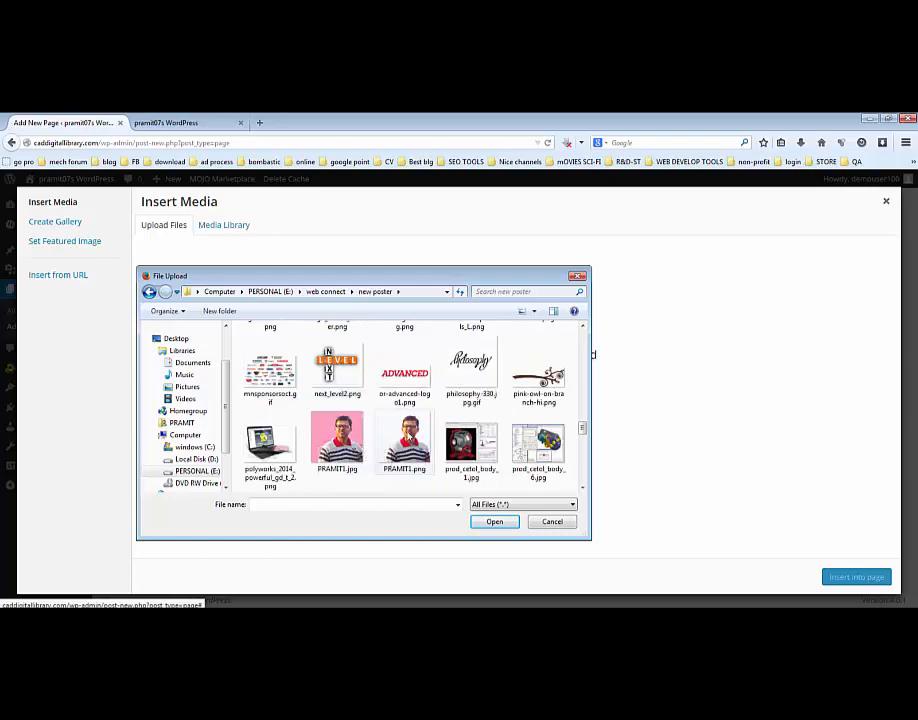
double_click(408, 440)
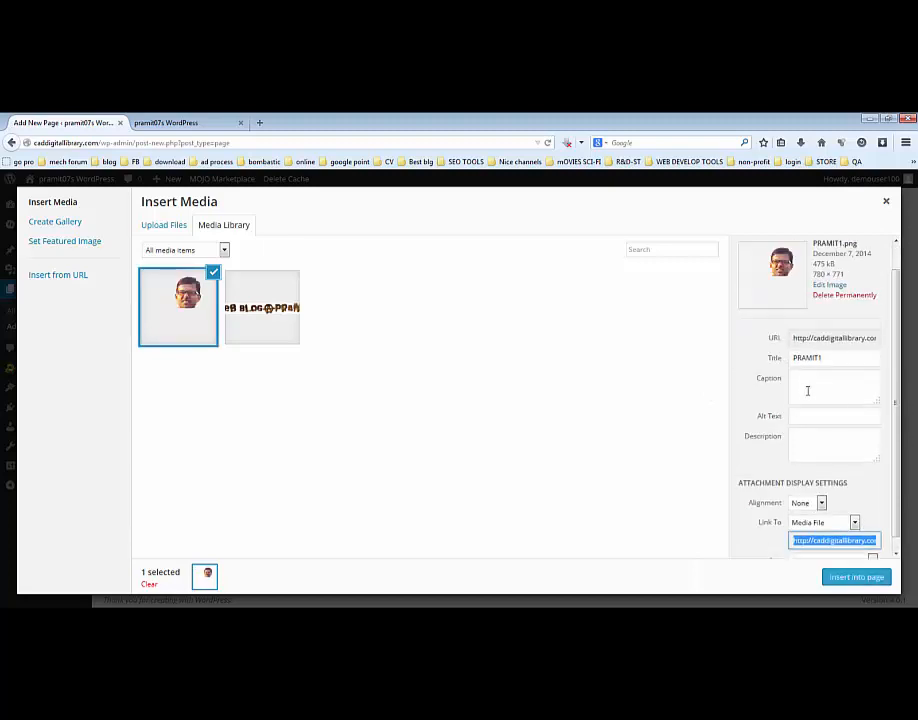
Step: Give the portrait the caption and alt text "SEO/WEB Consultant for designing websites/seo" and insert it into the page
click(826, 389)
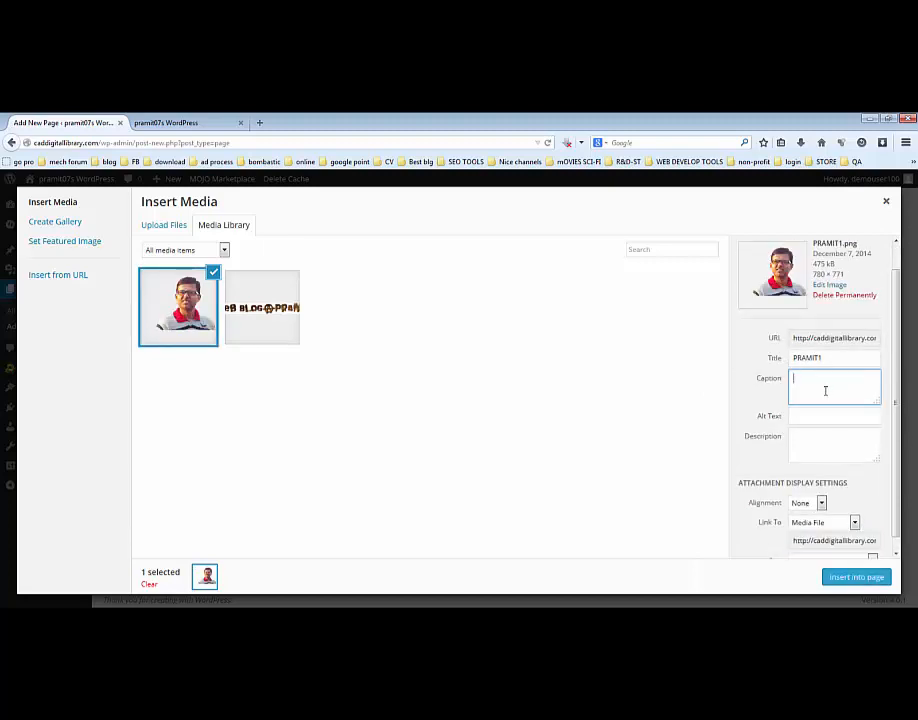
text(SEO)
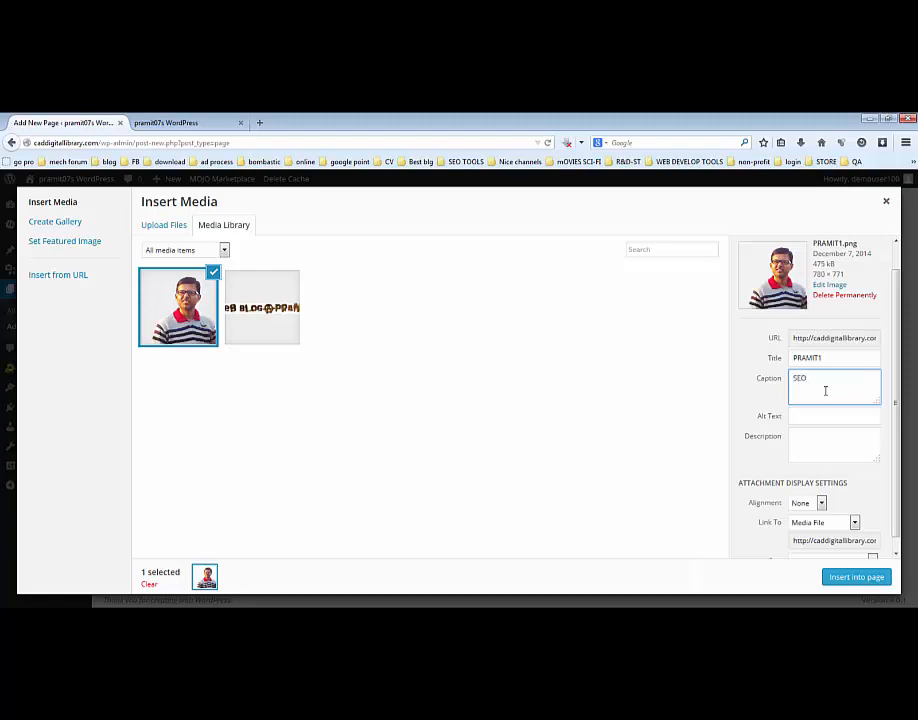
text(/WEB Consultant for designing websites/seo)
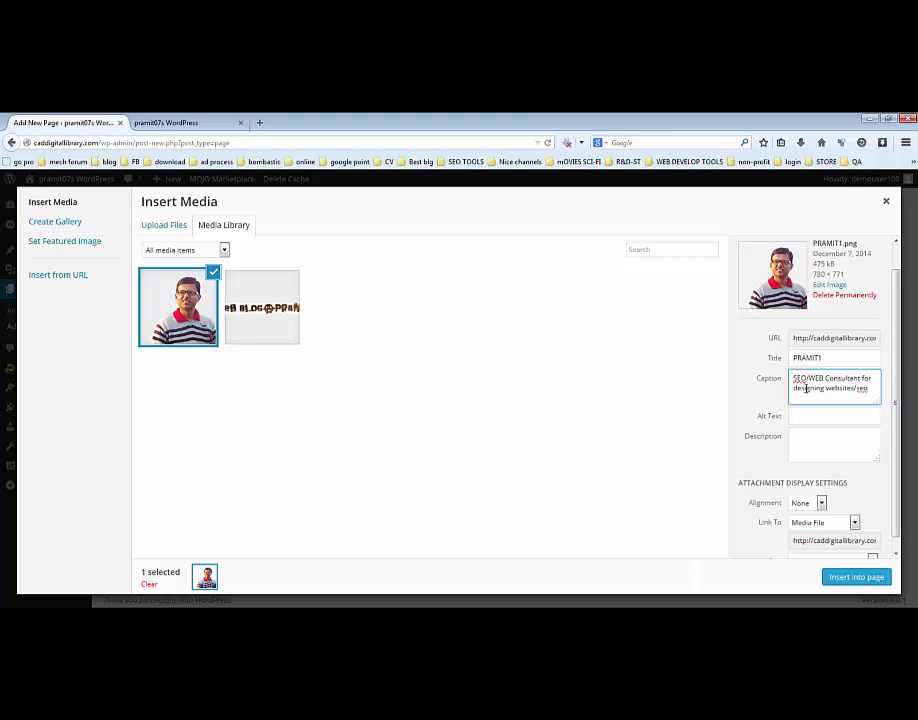
triple_click(806, 388)
key(ctrl+c)
click(809, 417)
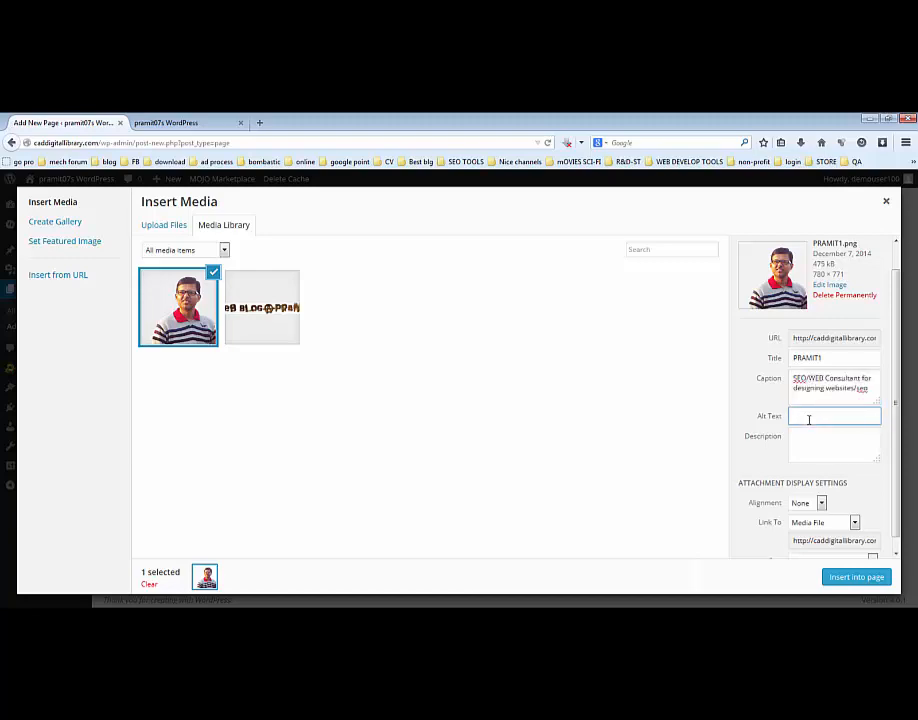
key(ctrl+v)
click(856, 577)
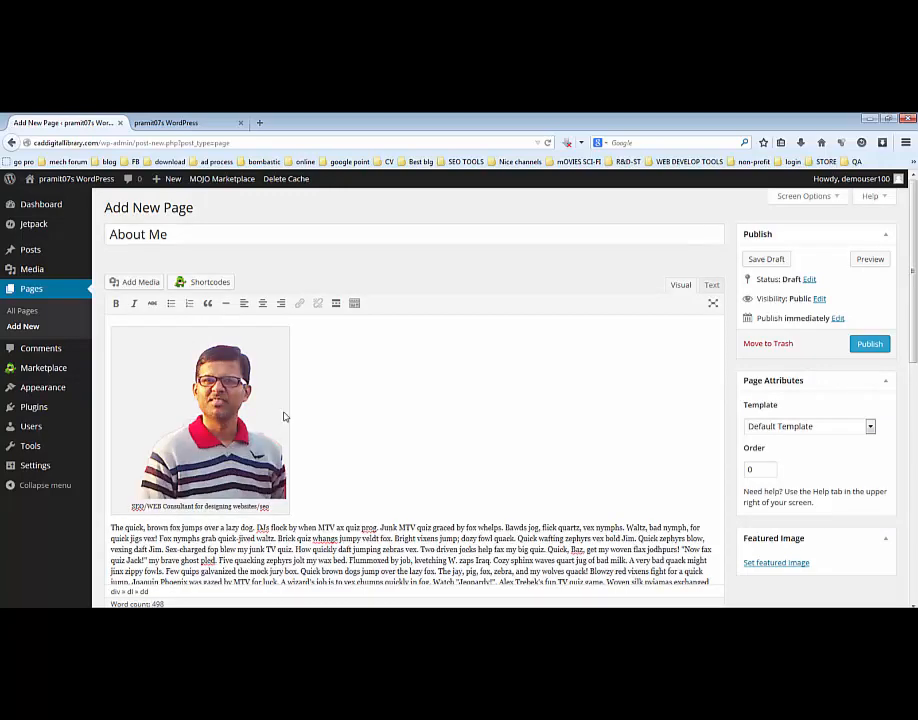
Step: Shrink the inserted portrait proportionally to about three quarters of its size and make its caption bold
click(268, 427)
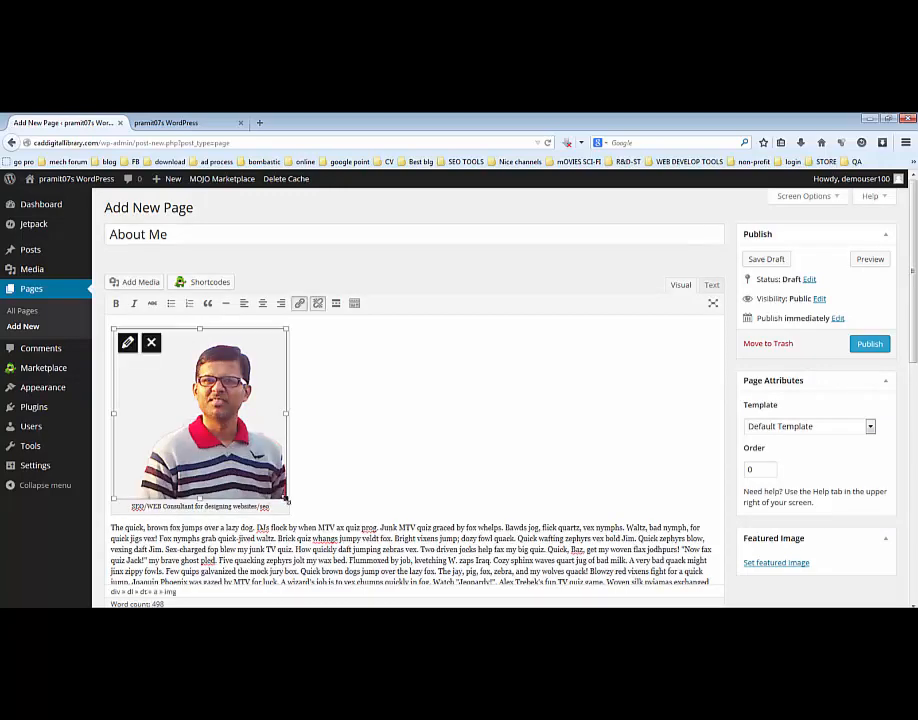
drag(287, 499, 248, 461)
click(219, 483)
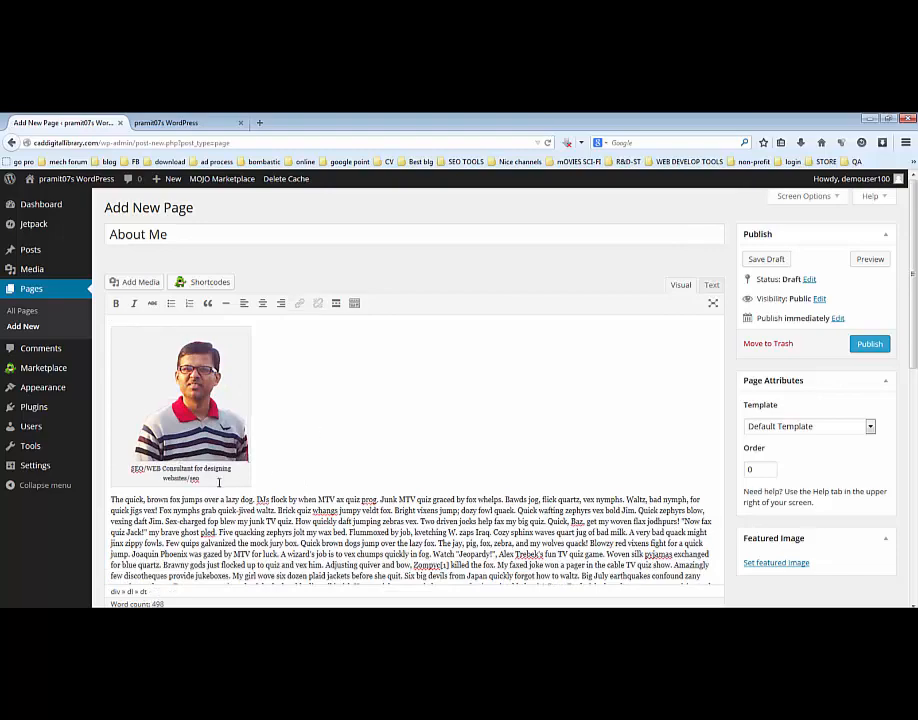
triple_click(184, 479)
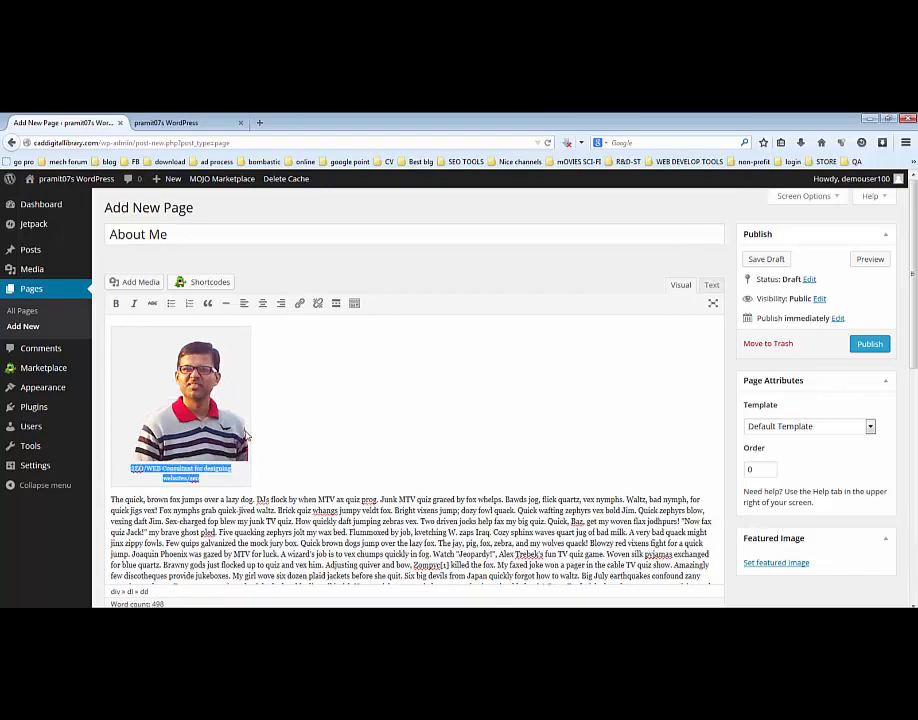
click(116, 304)
click(344, 402)
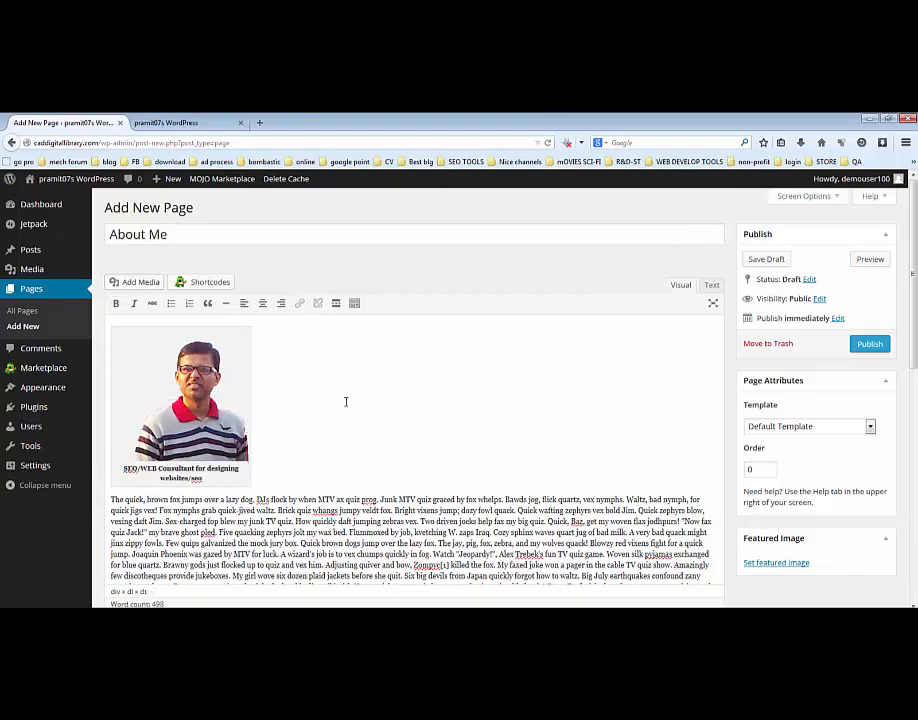
scroll(346, 404, down, 3)
drag(427, 475, 110, 305)
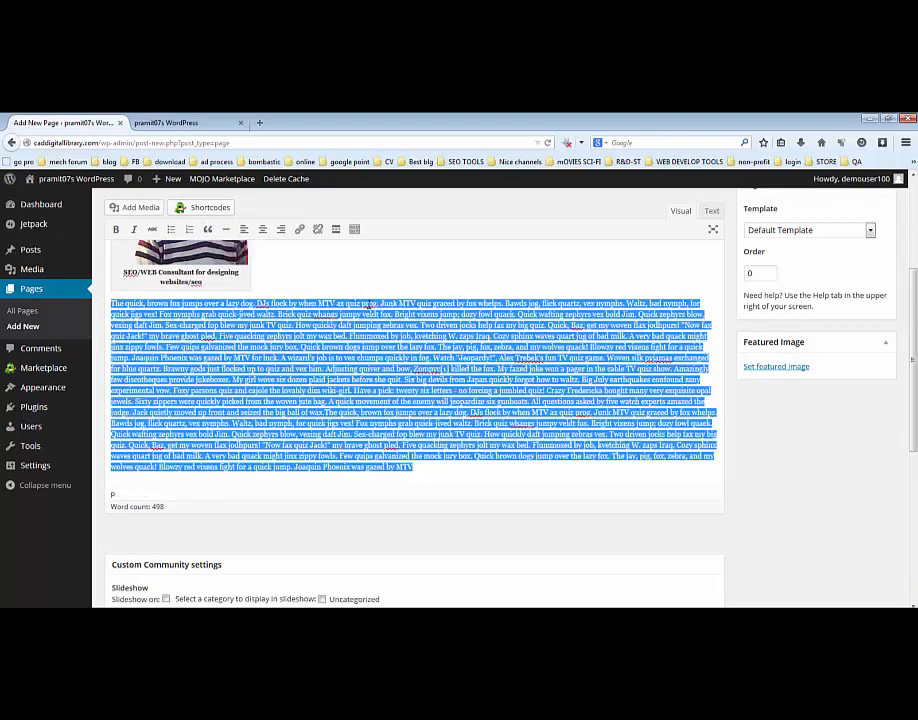
click(413, 294)
scroll(395, 340, up, 4)
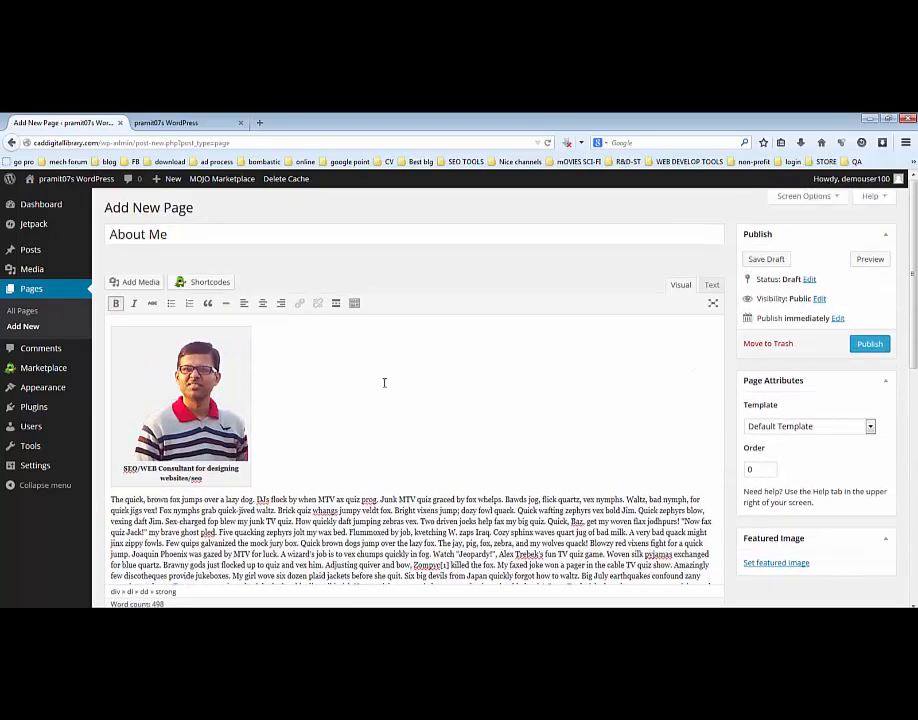
Step: Publish the About Me page and review it on the live site in a separate browser tab
click(880, 346)
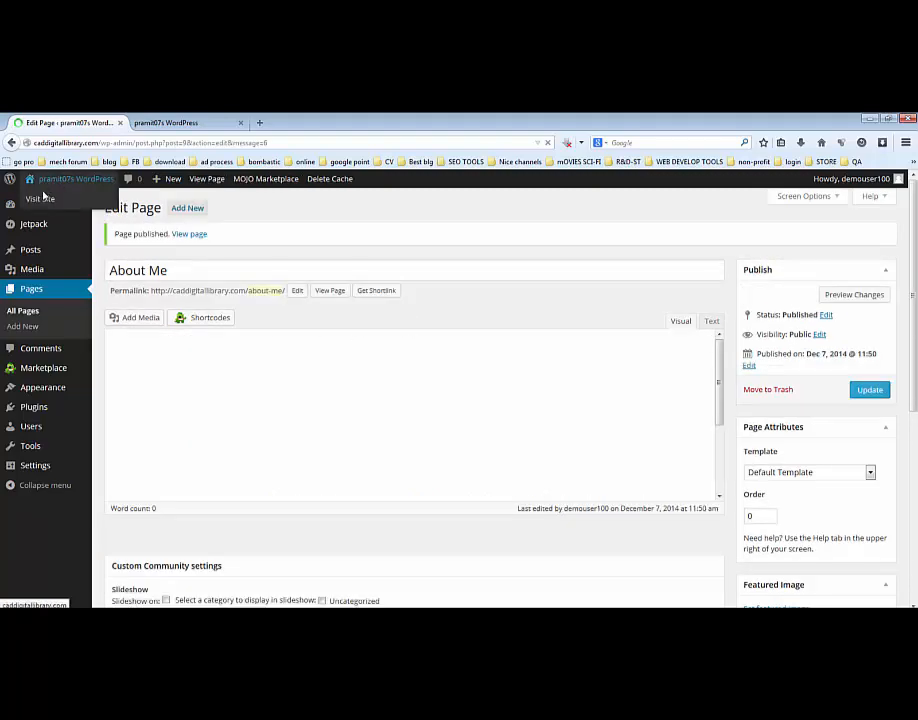
right_click(41, 200)
click(68, 209)
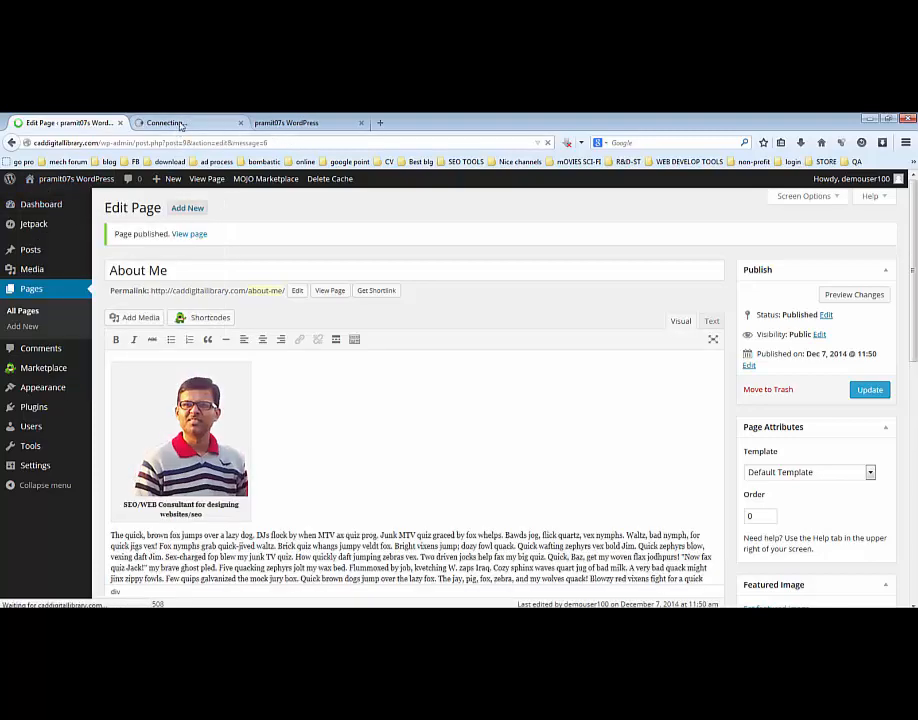
click(180, 125)
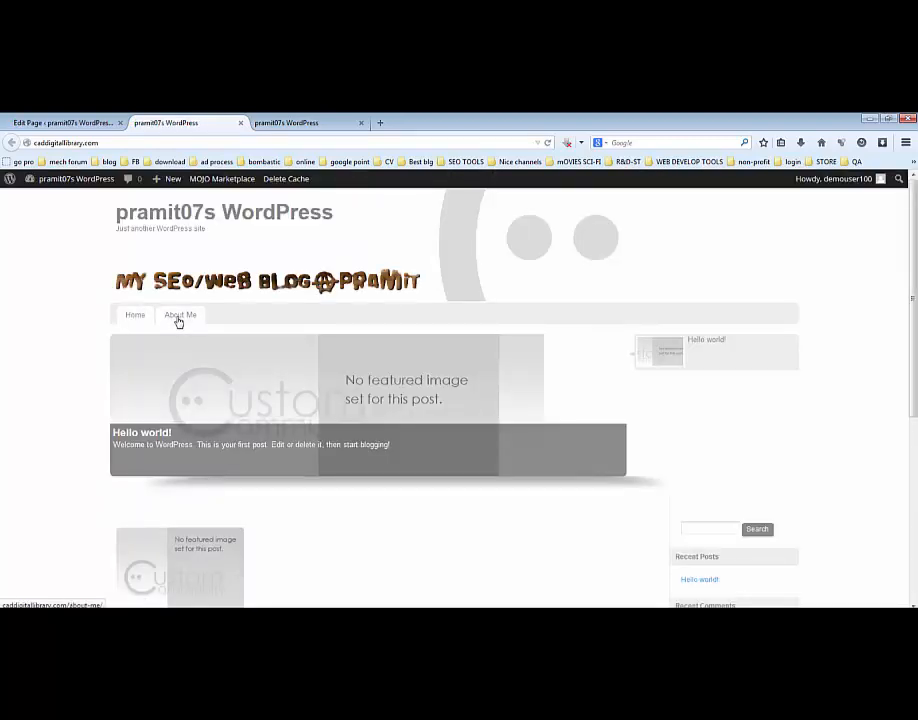
click(177, 318)
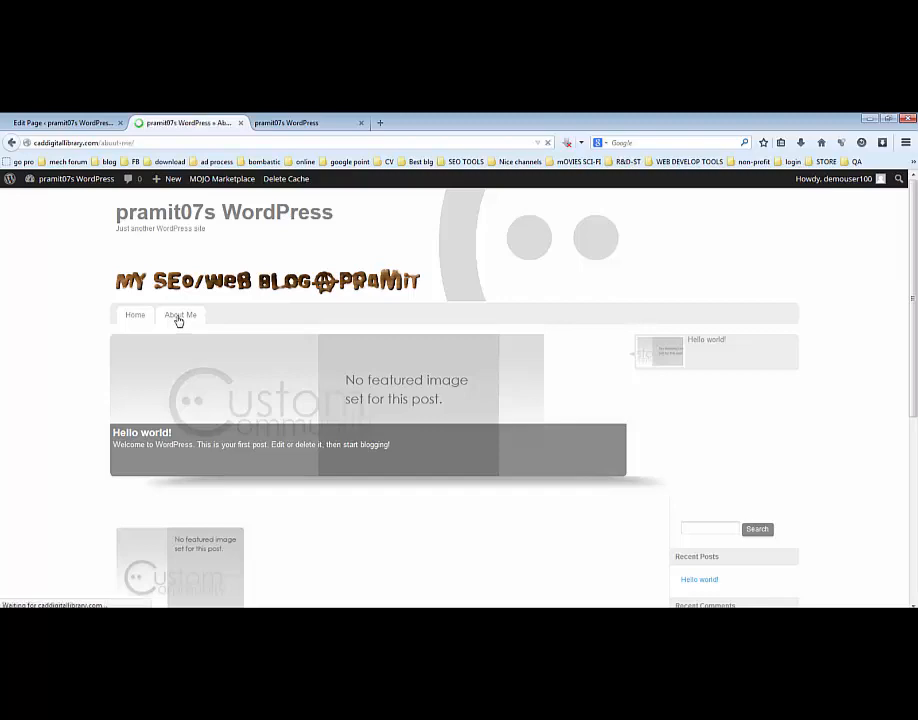
scroll(345, 369, down, 4)
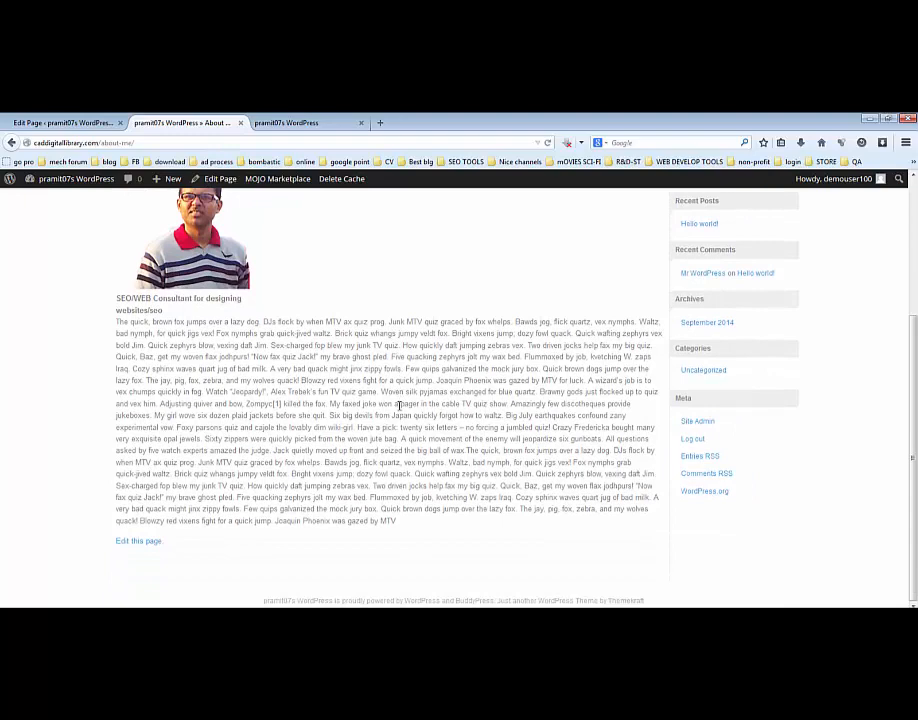
scroll(399, 405, up, 3)
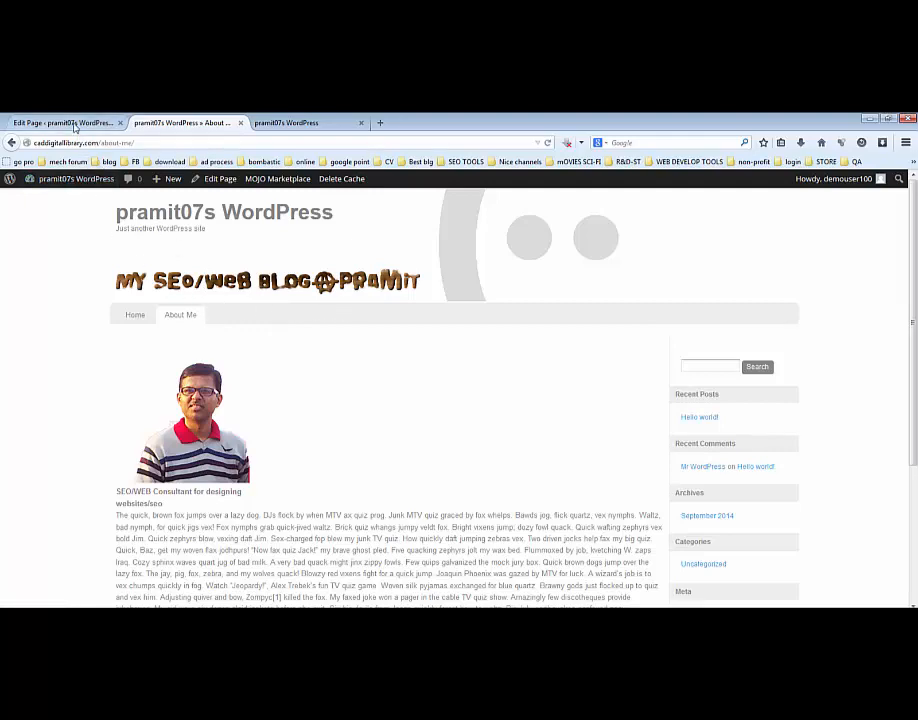
Step: Return to the WordPress administration and add a new page titled "Contact Us"
click(74, 124)
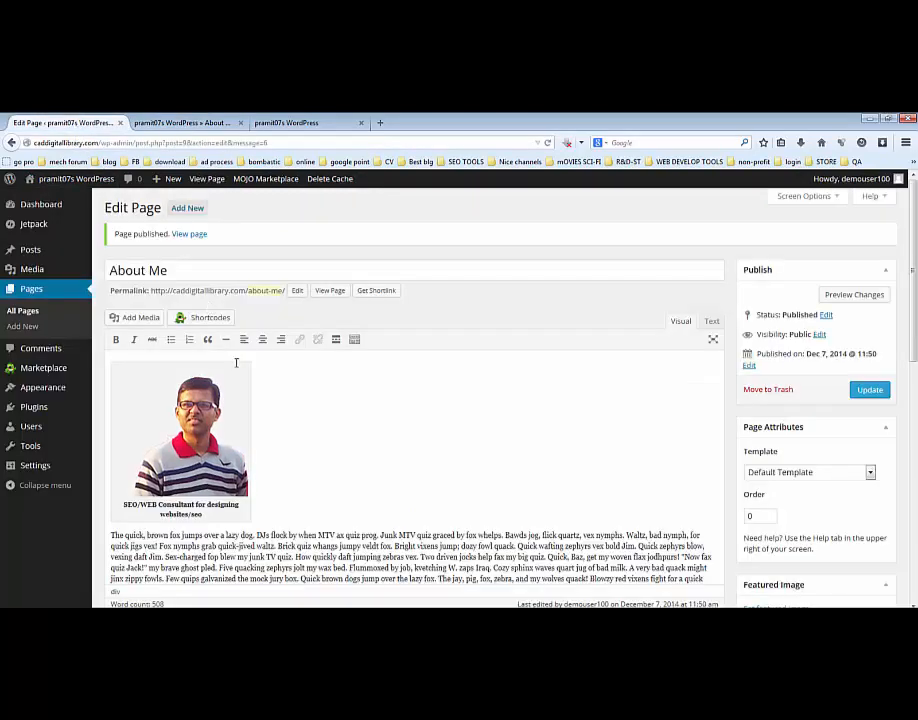
click(191, 209)
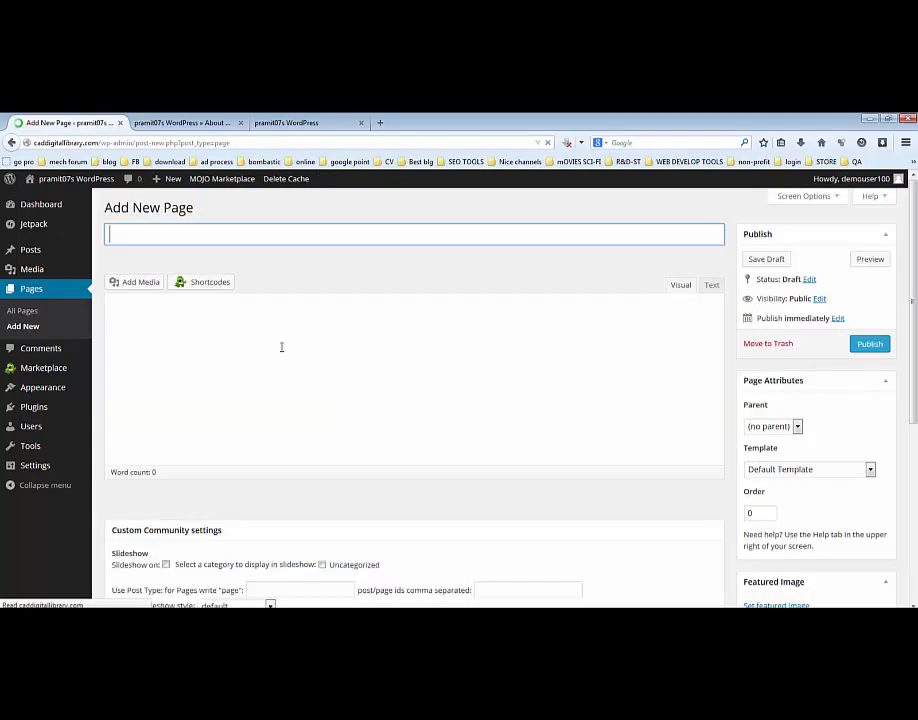
text(C)
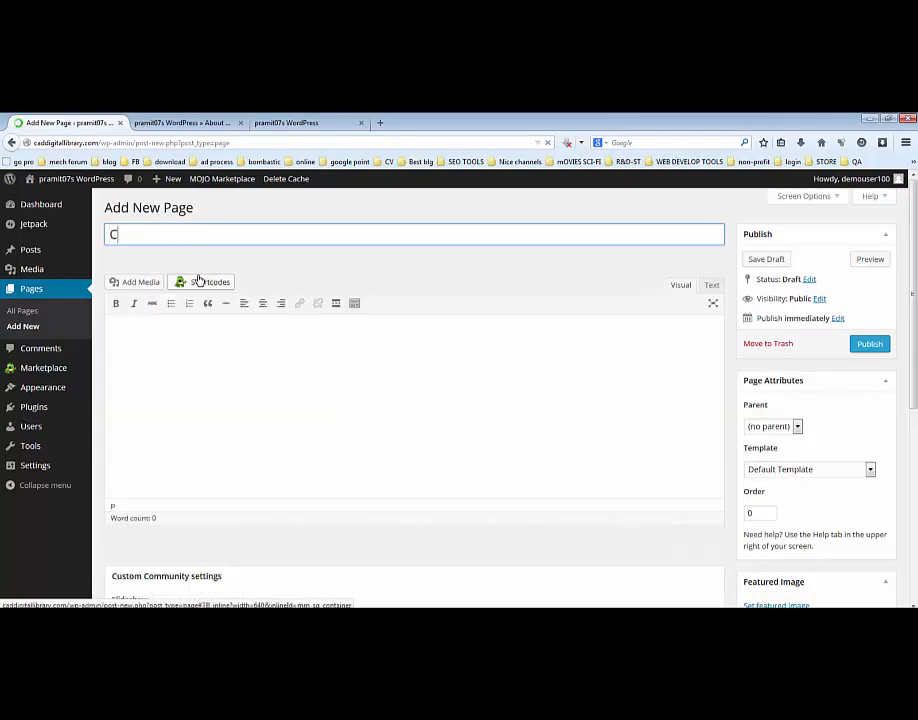
text(ontact)
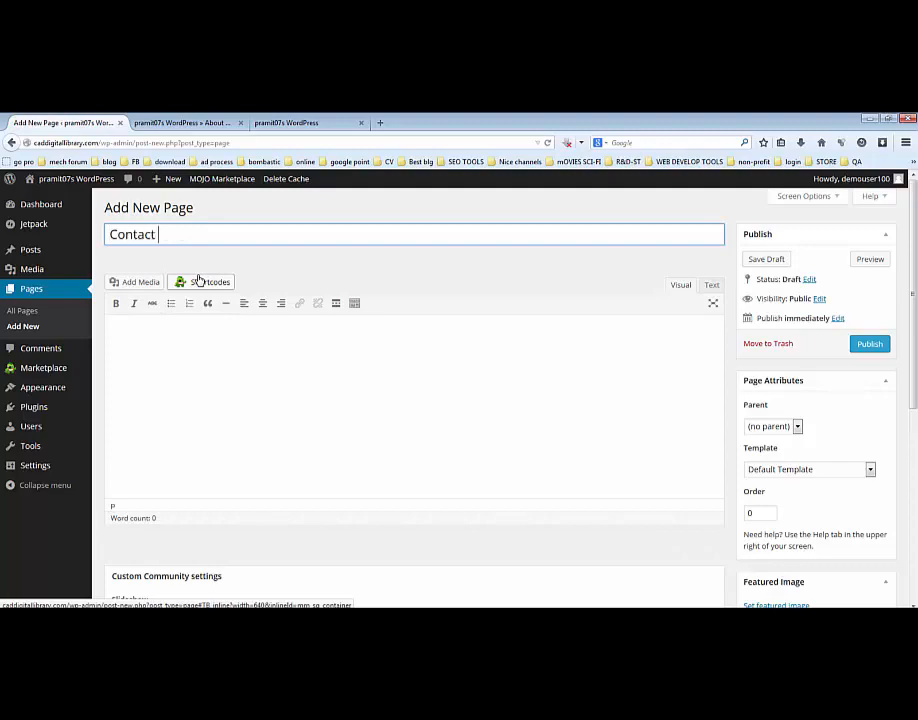
text( Us)
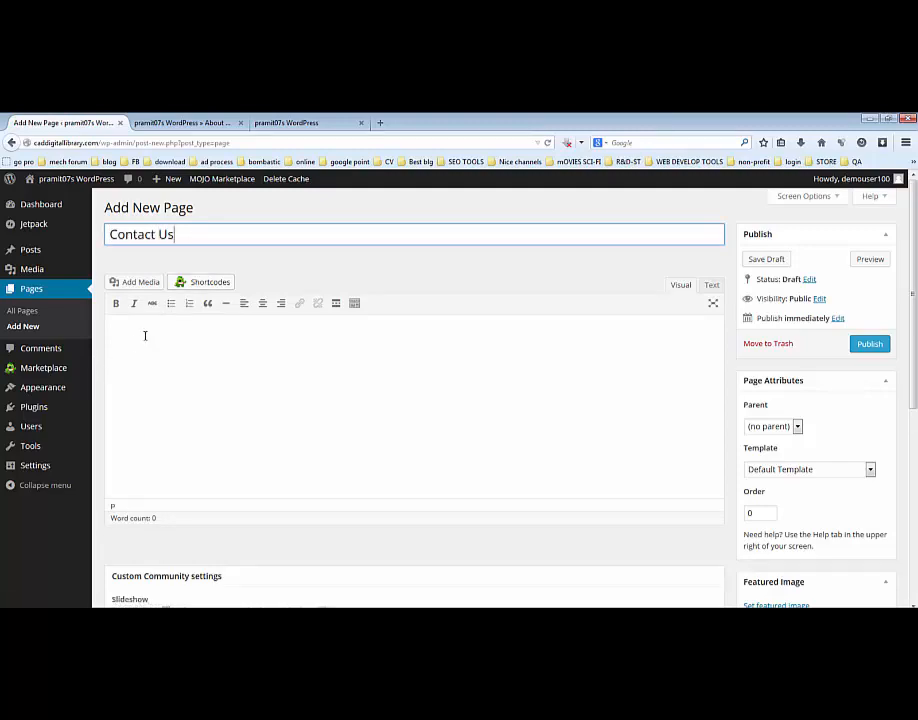
Step: Fill the Contact Us page body with three separate lines reading "SEO/WEB Consultant for designing websites/seo"
click(145, 335)
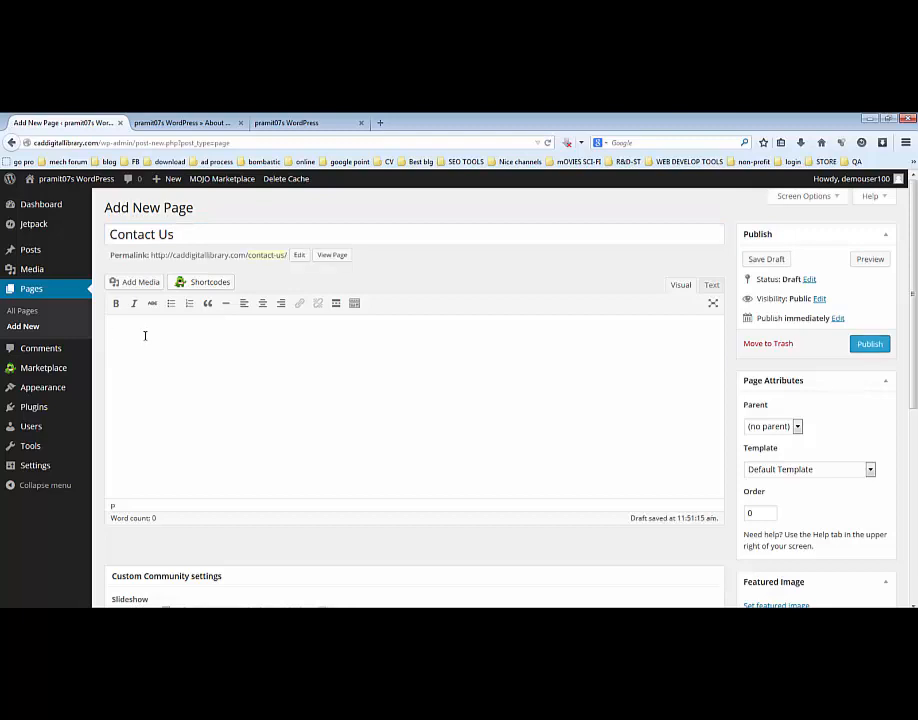
text(SEO/WEB Consultant for designing websites/seo)
key(Return)
text(SEO/WEB Consultant for designing websites/seo)
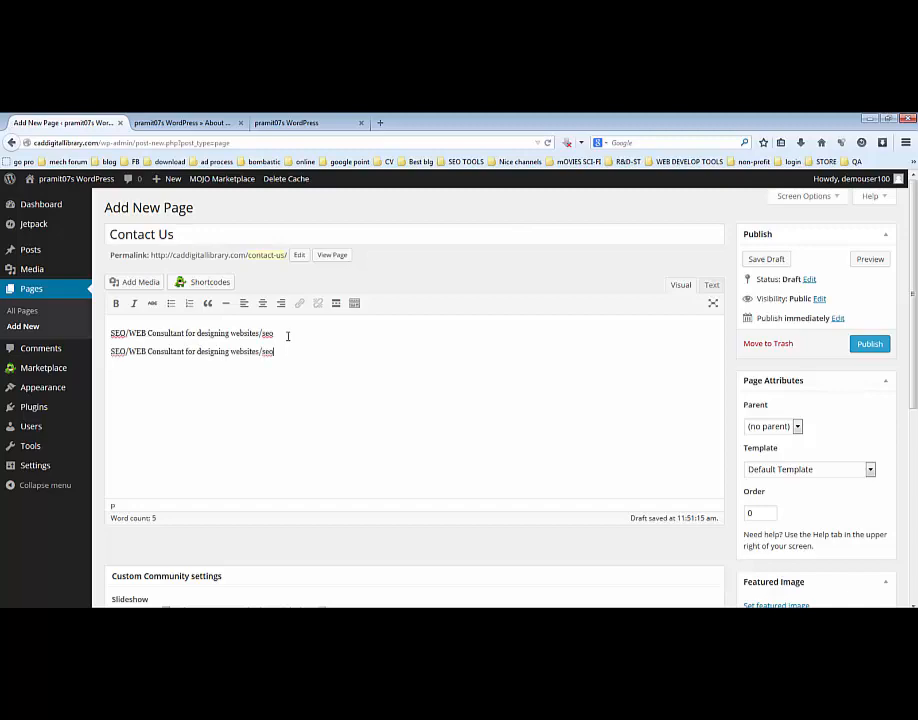
text(SEO/WEB Consultant for designing websites/seo)
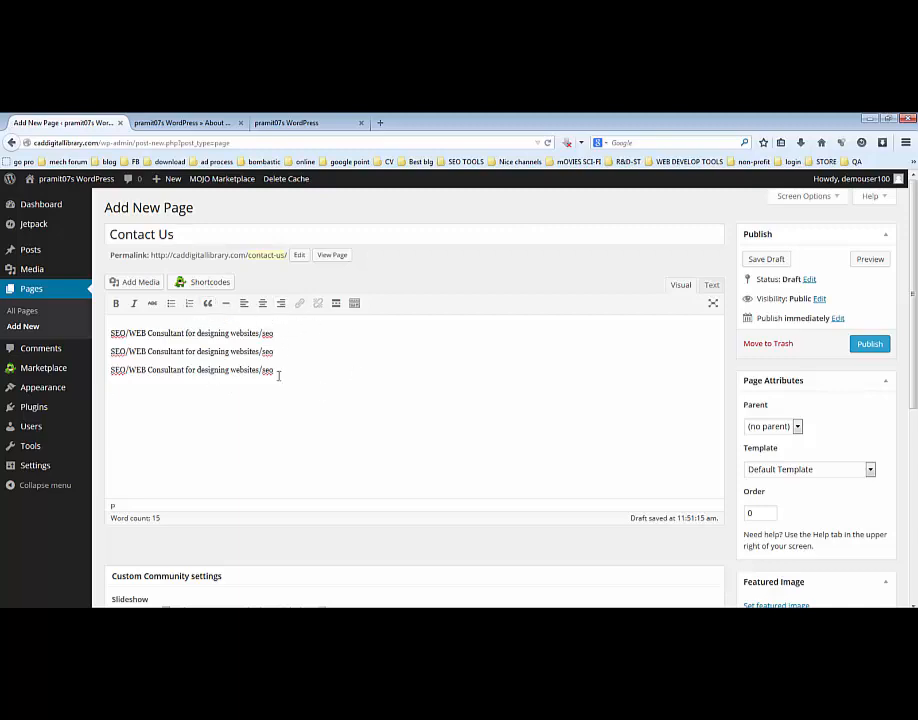
Step: Search Google for "google maps" in a new browser tab and open the Google Maps site at maps.google.com
click(380, 123)
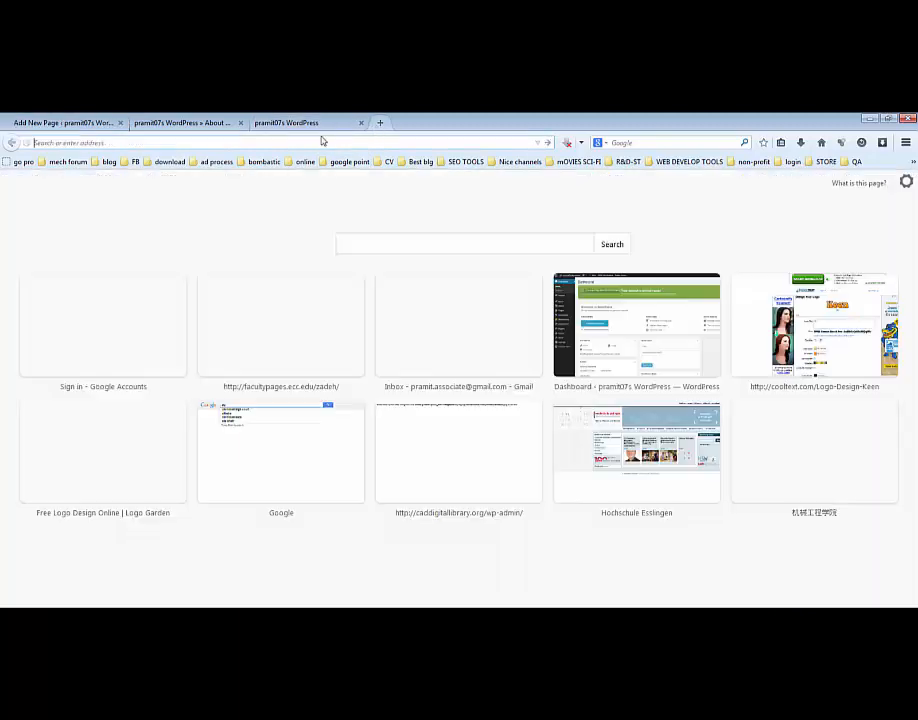
text(google.co.in/)
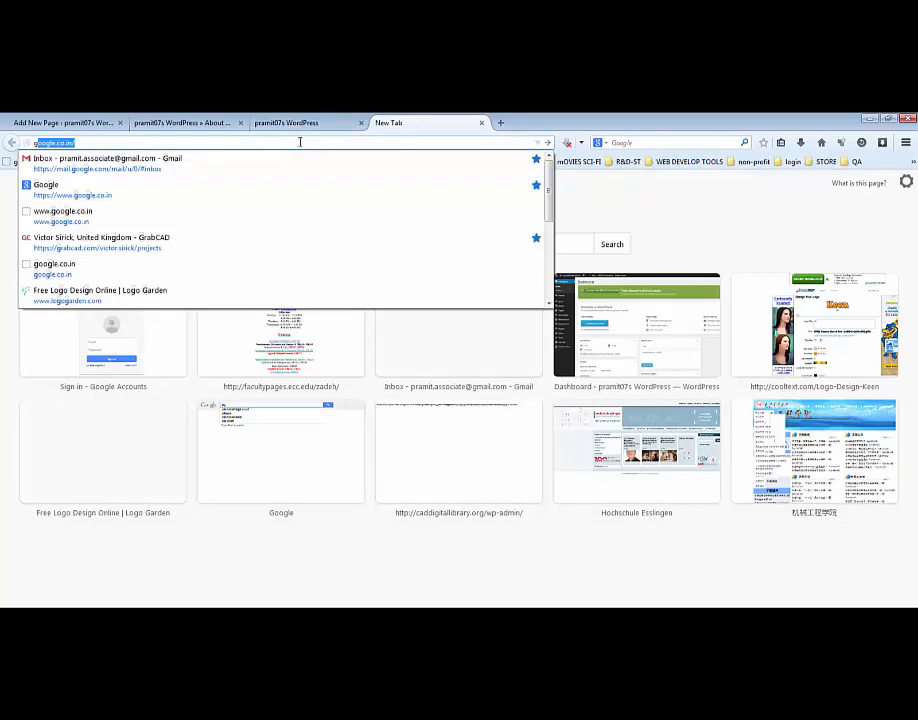
key(Return)
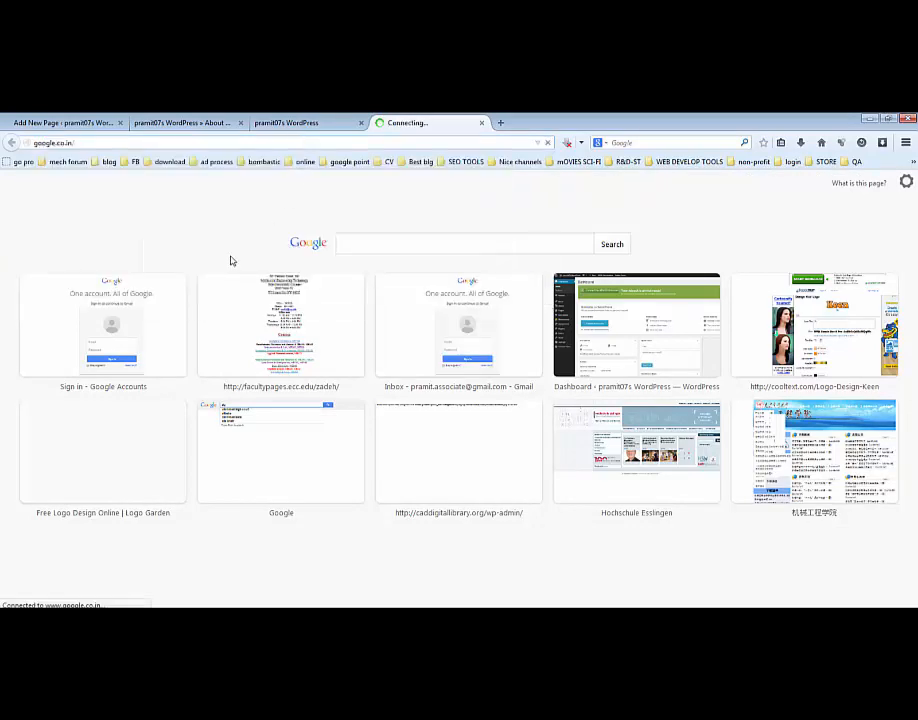
click(324, 410)
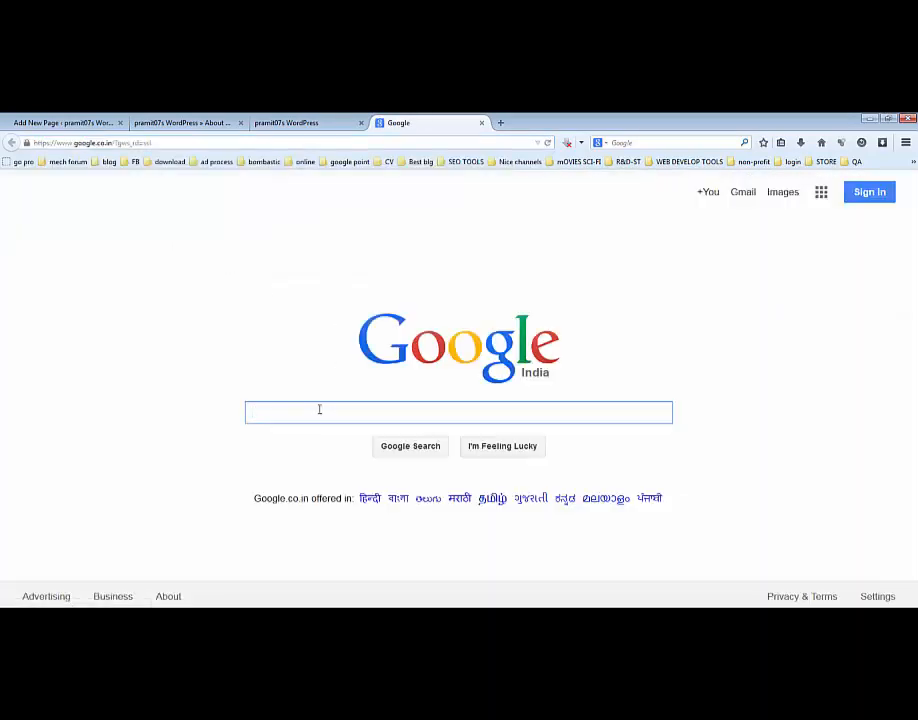
text(googl)
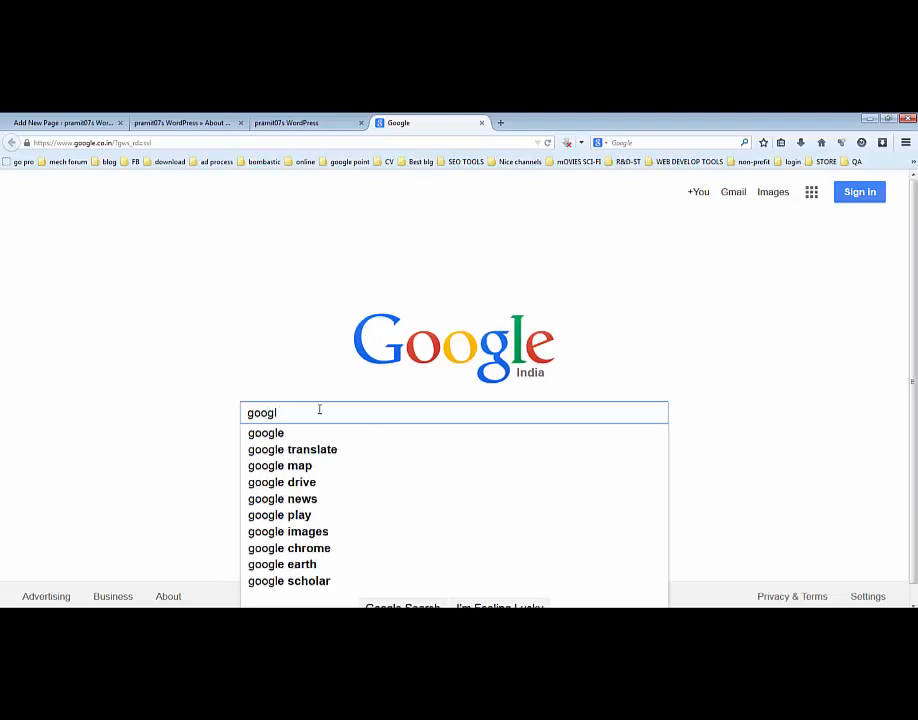
text(emap)
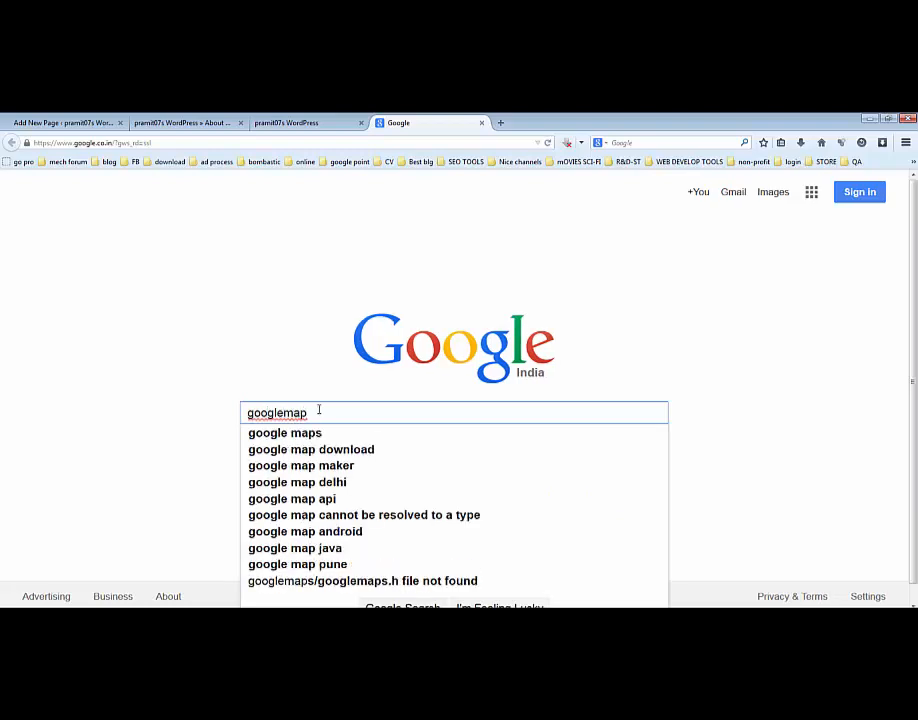
click(318, 434)
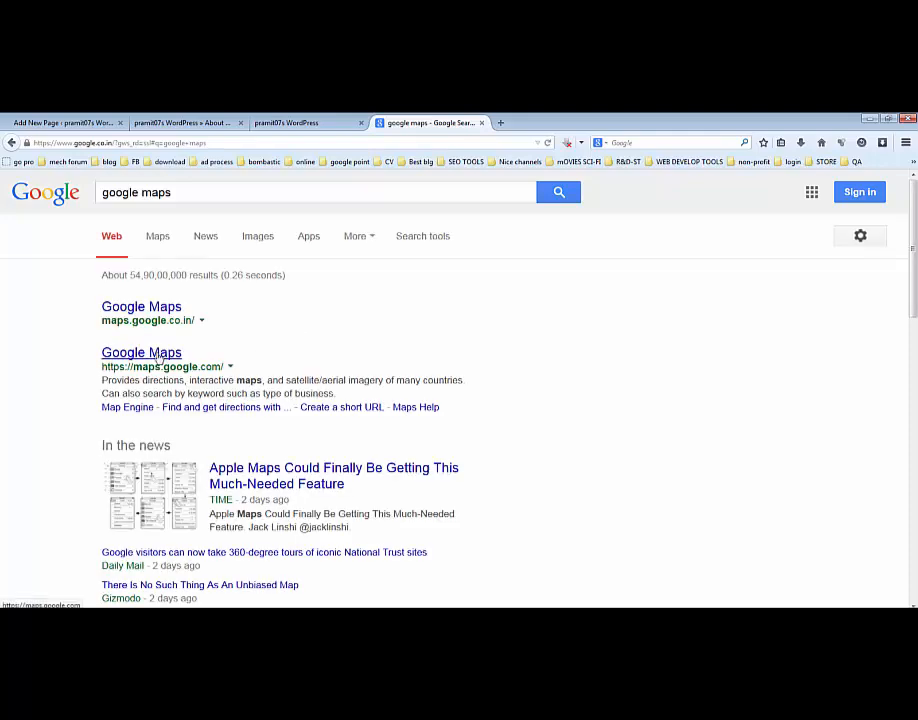
click(143, 352)
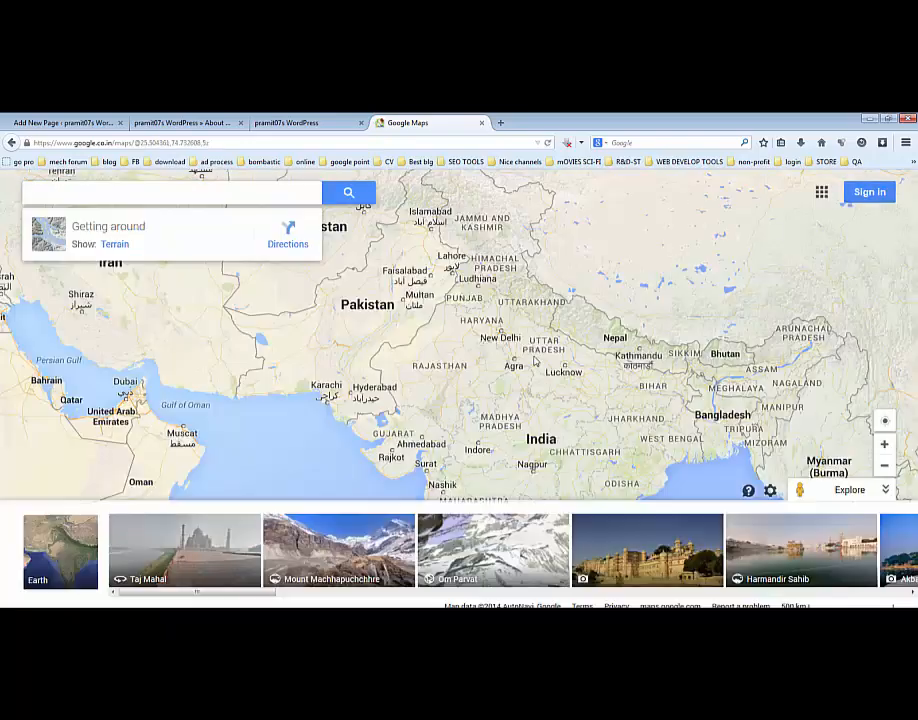
Step: Zoom the map in on New Delhi and copy its medium-size embed code
click(520, 340)
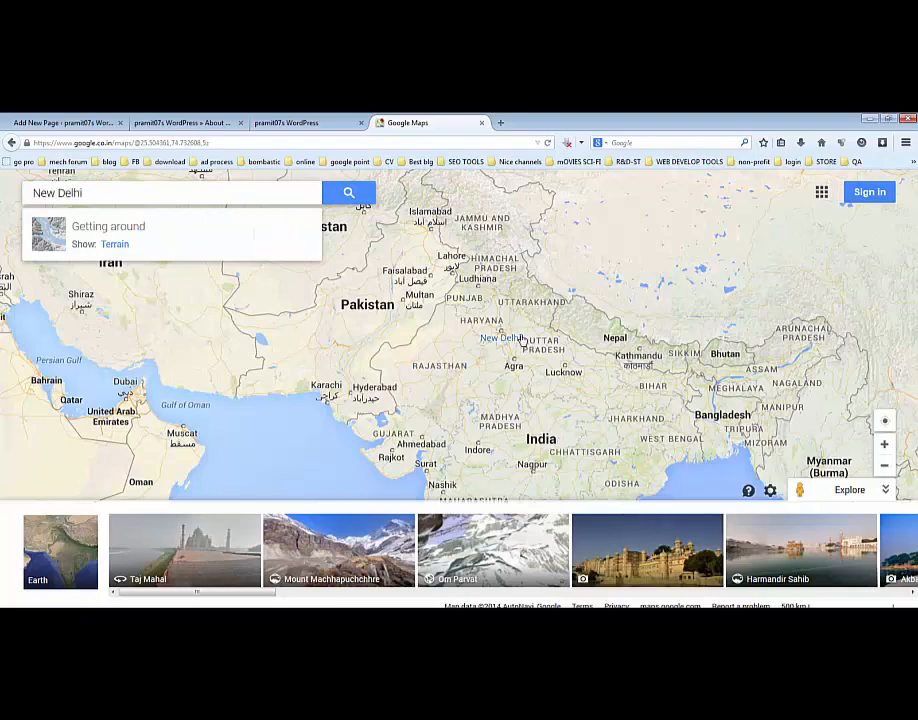
scroll(500, 340, up, 5)
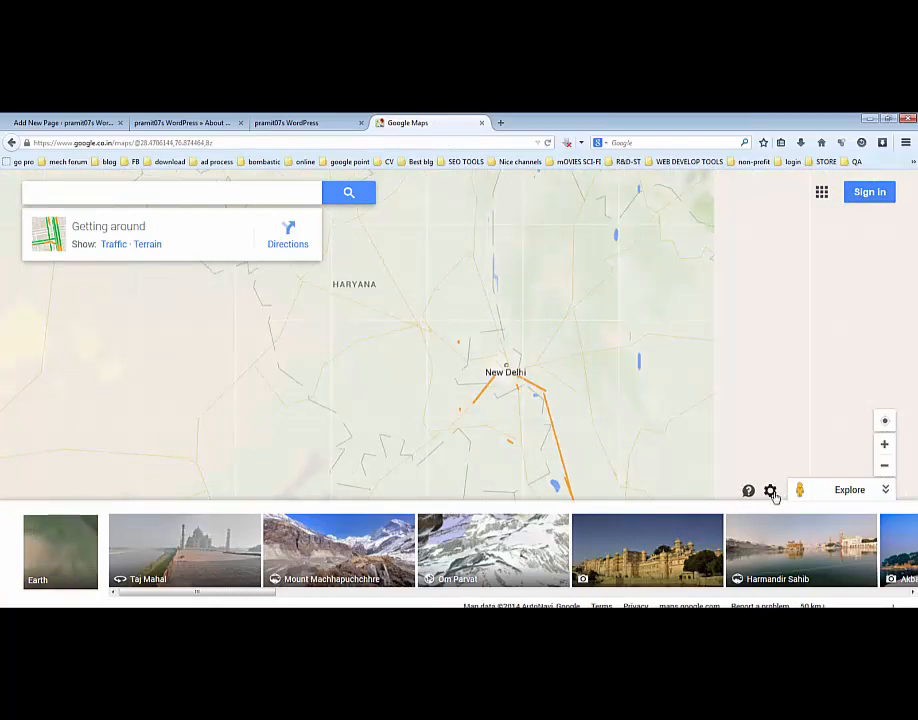
click(771, 492)
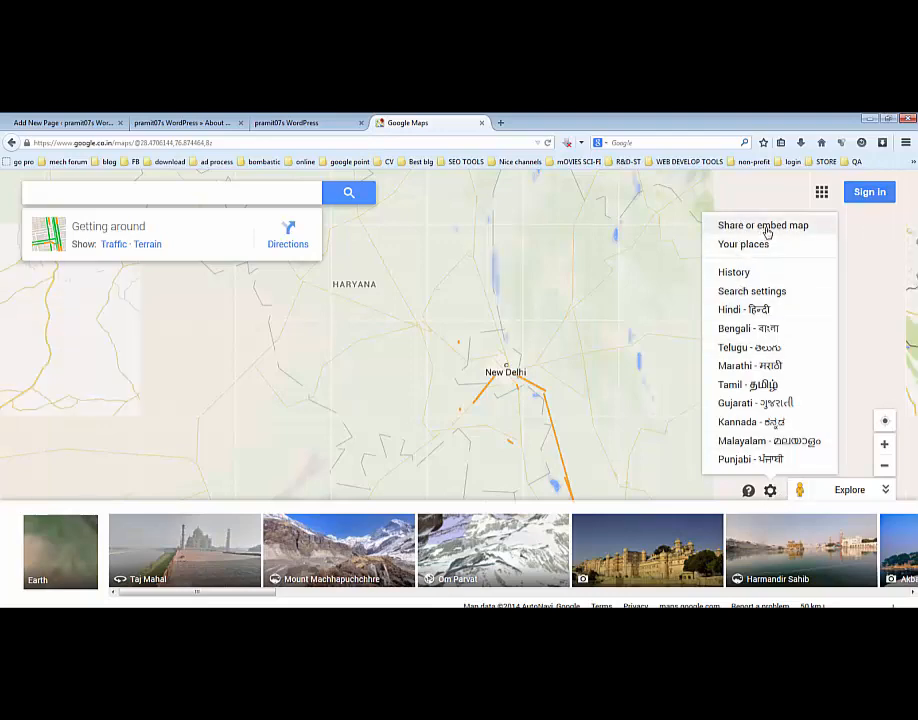
click(763, 226)
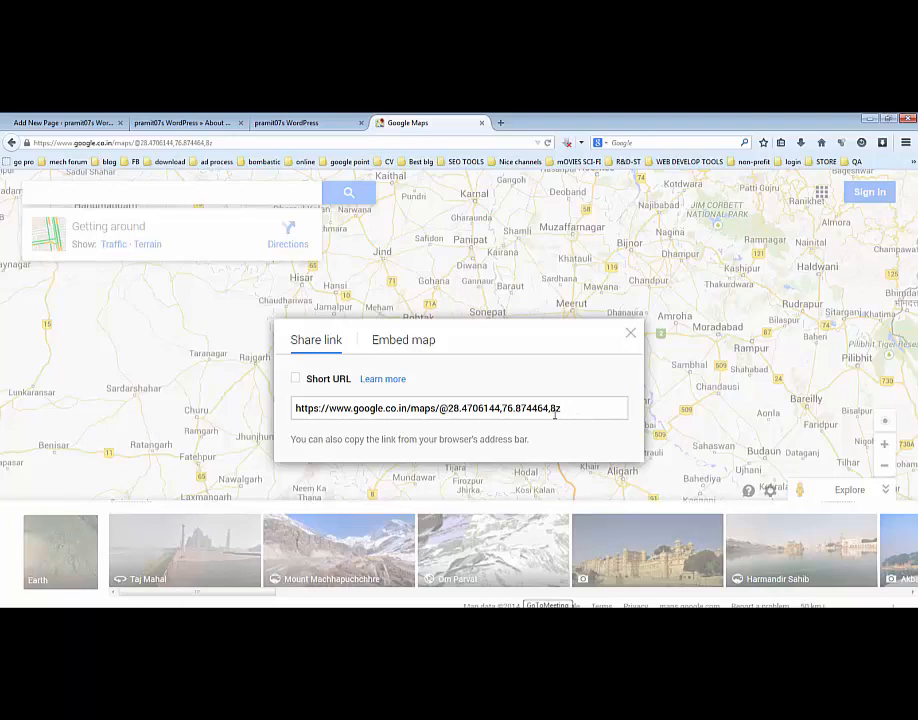
click(418, 346)
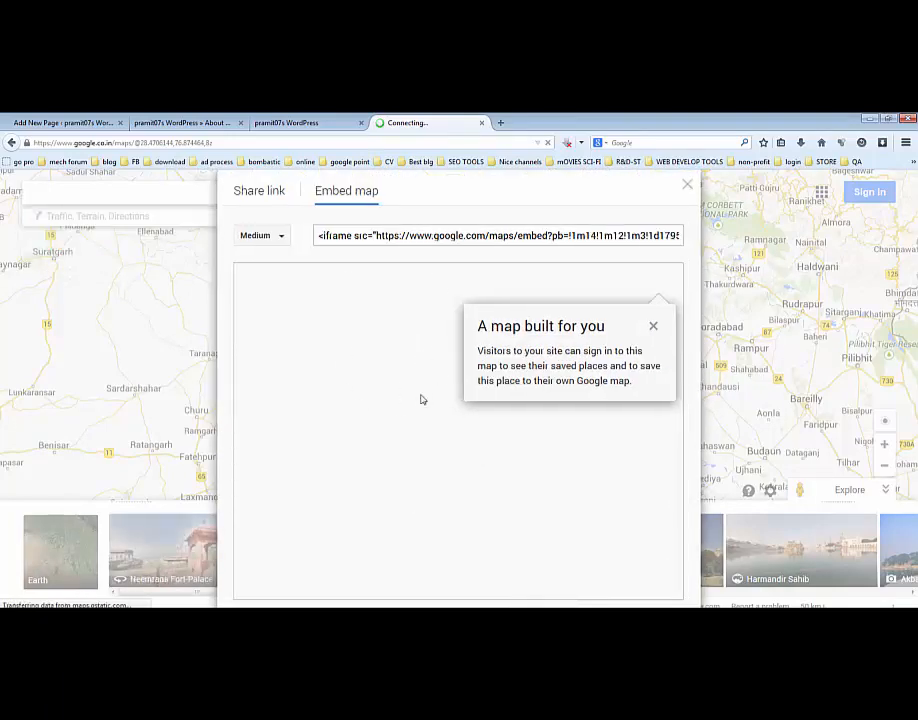
click(654, 326)
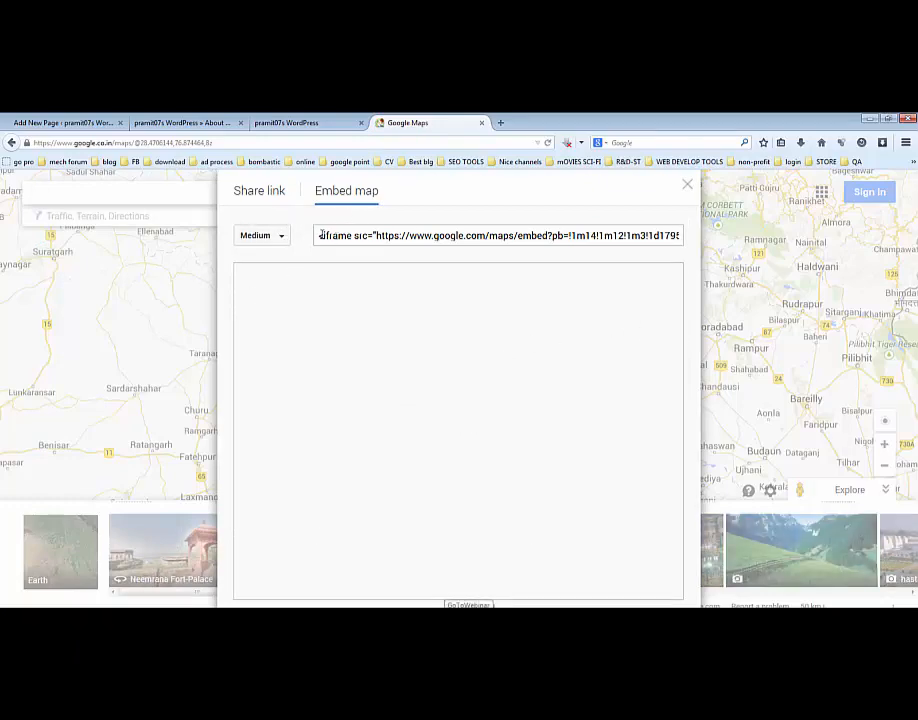
drag(318, 235, 840, 248)
right_click(522, 234)
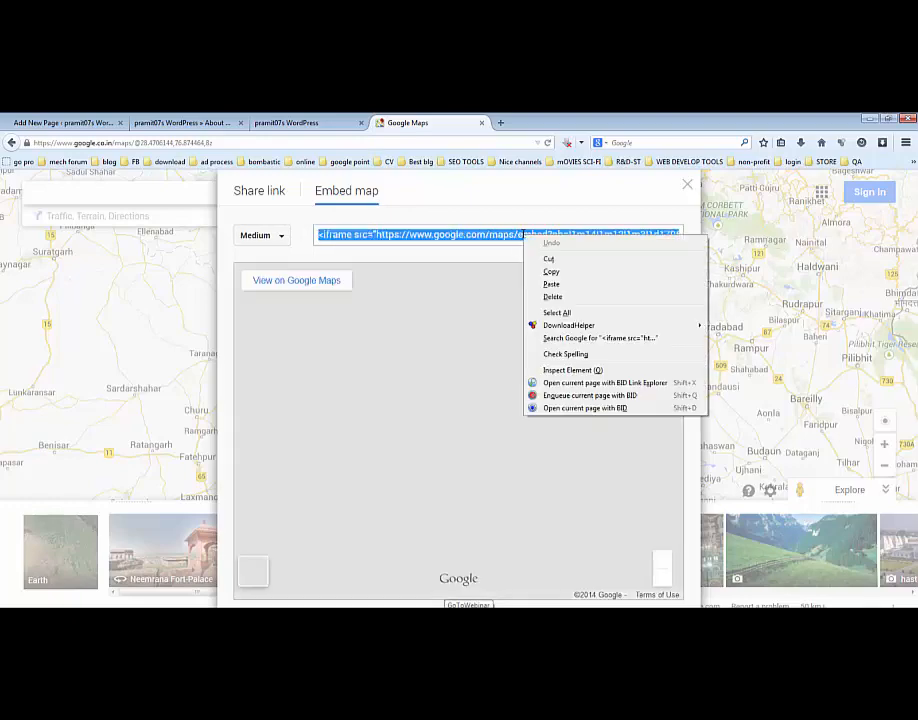
click(551, 270)
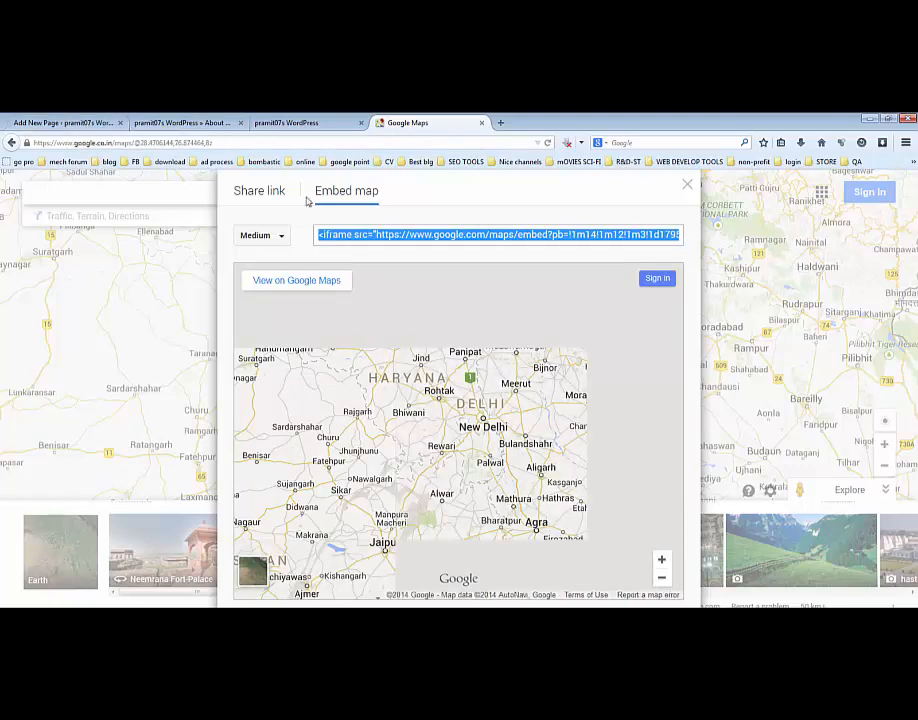
Step: Return to the WordPress page editor, paste the map embed code below the third text line and publish the Contact Us page
click(87, 127)
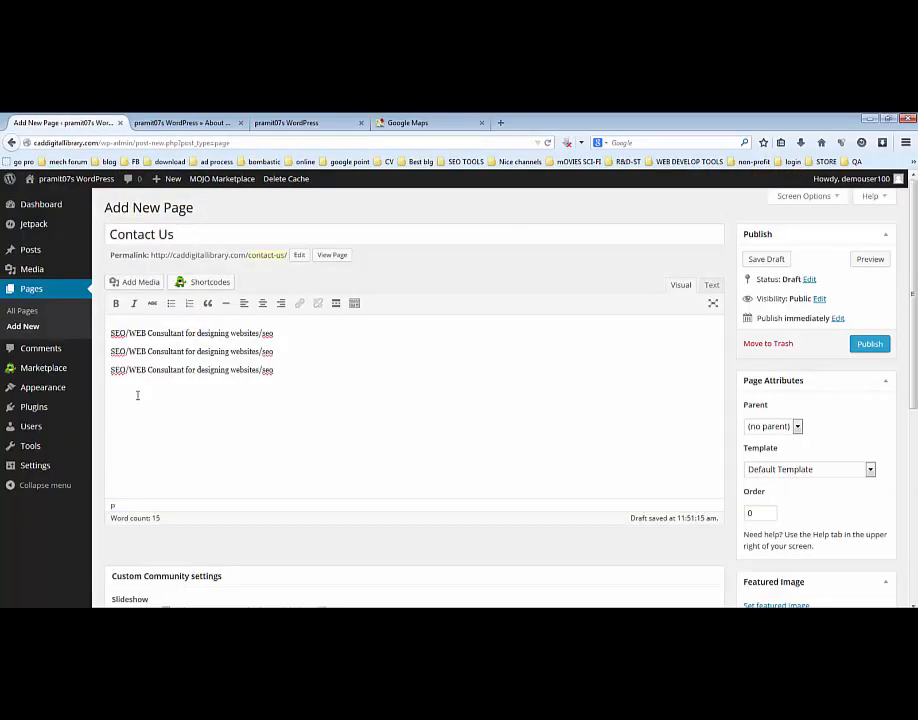
key(ctrl+v)
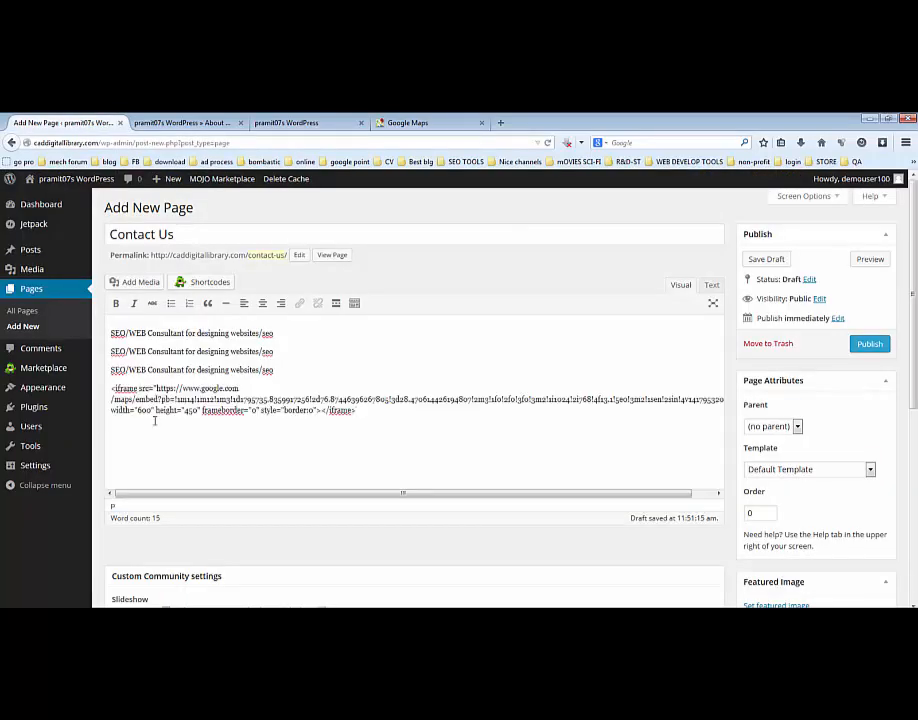
click(869, 346)
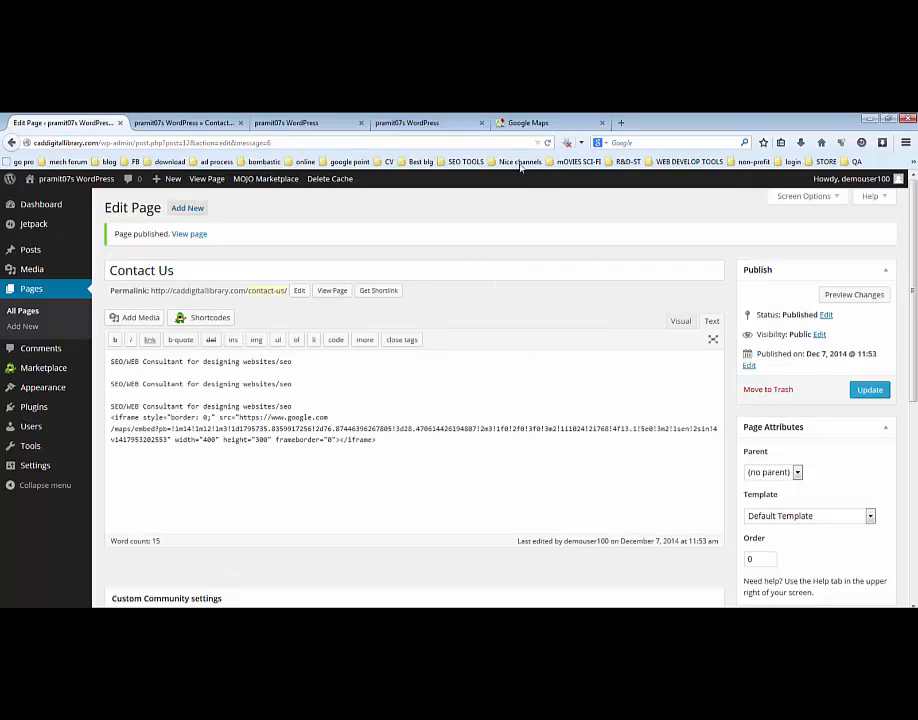
Step: Copy the small-size map embed code from Google Maps and return to the Contact Us page editor
click(520, 123)
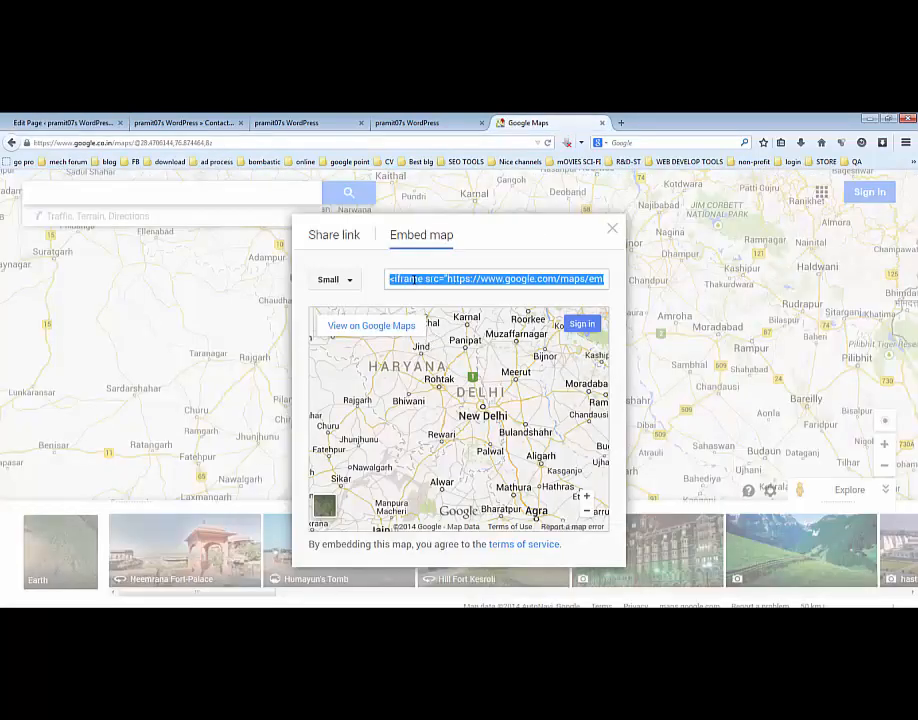
right_click(413, 280)
click(445, 314)
click(75, 122)
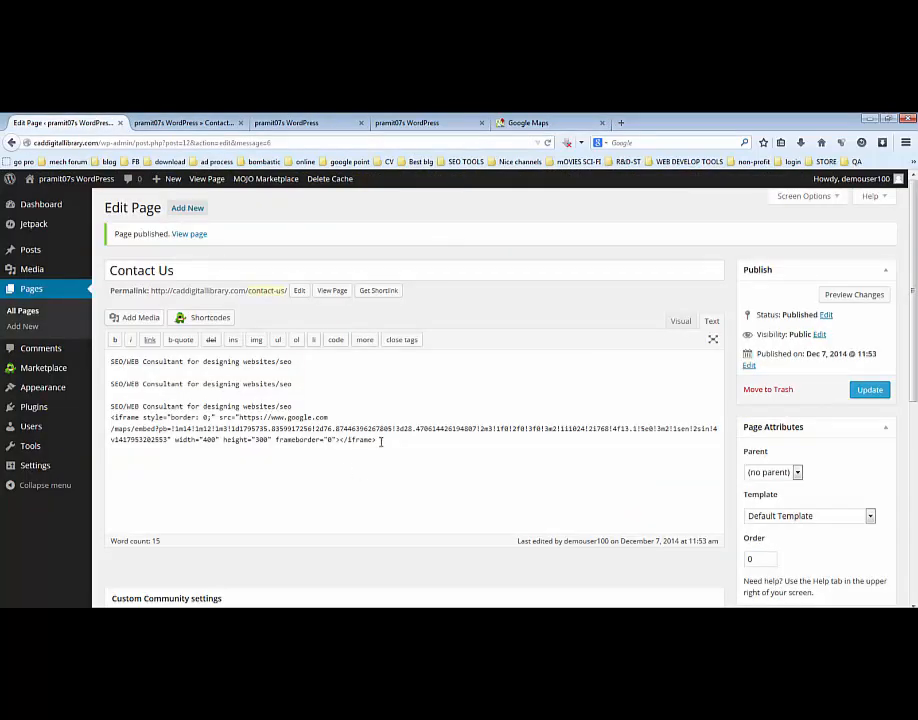
Step: Shrink the embedded map proportionally to 312 by 234 pixels in the visual editor and insert a blank line above it
click(681, 322)
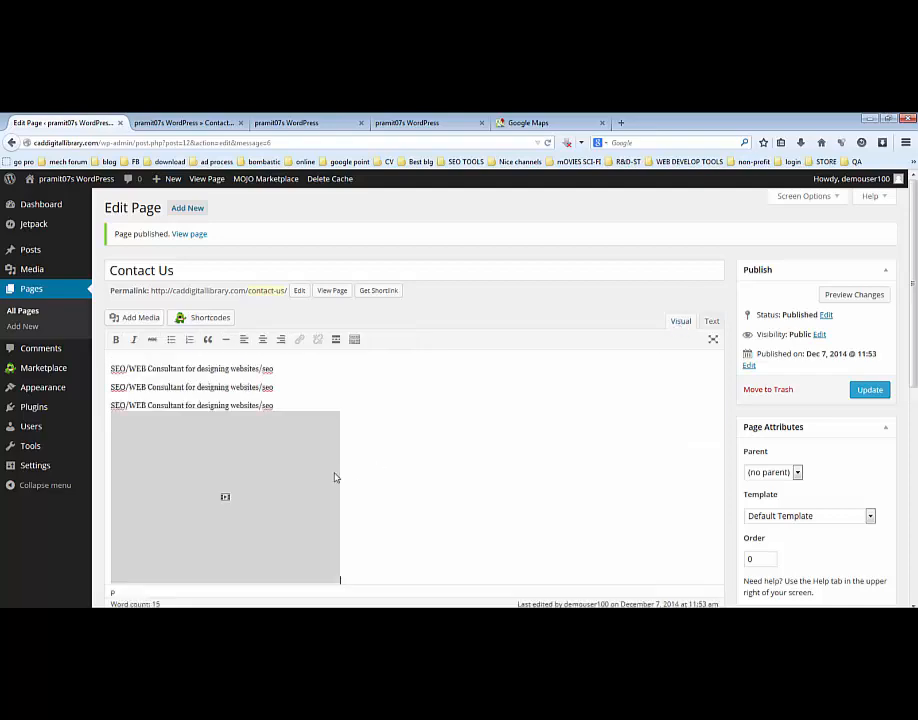
scroll(250, 380, down, 1)
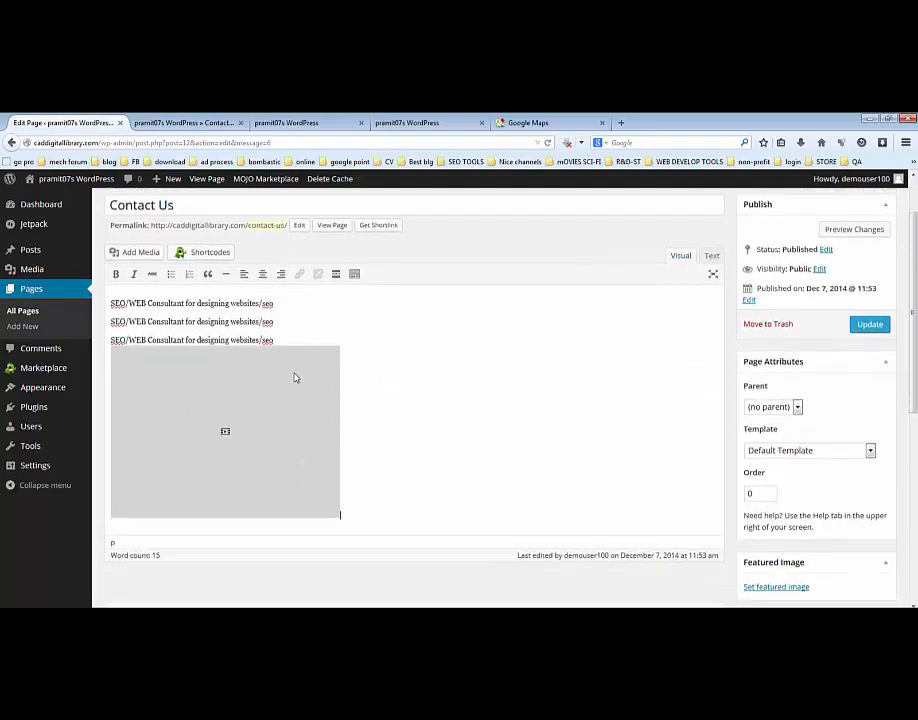
click(333, 453)
drag(338, 514, 290, 479)
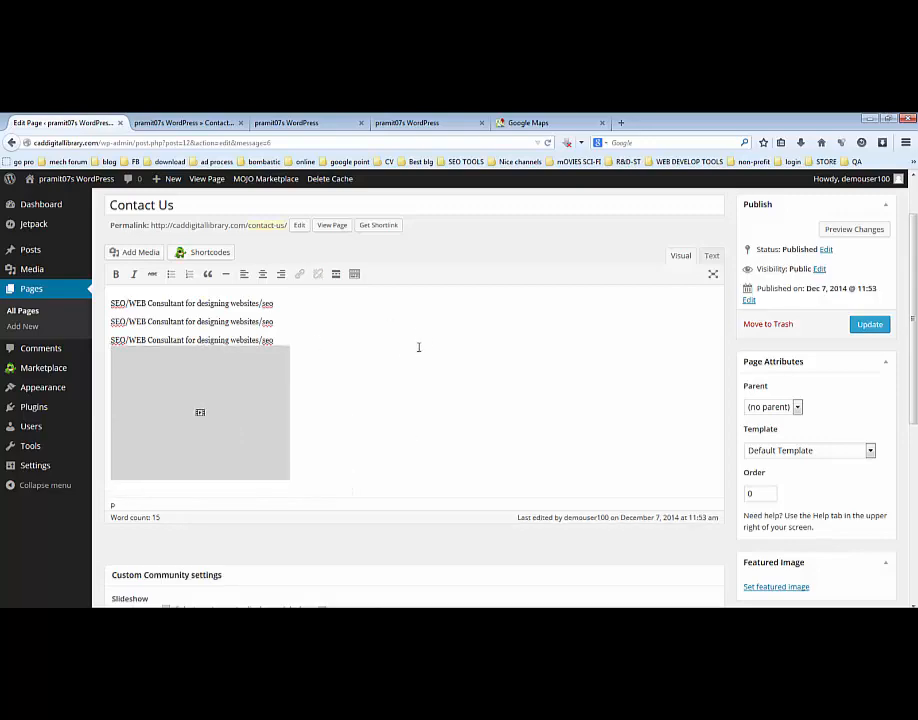
key(Return)
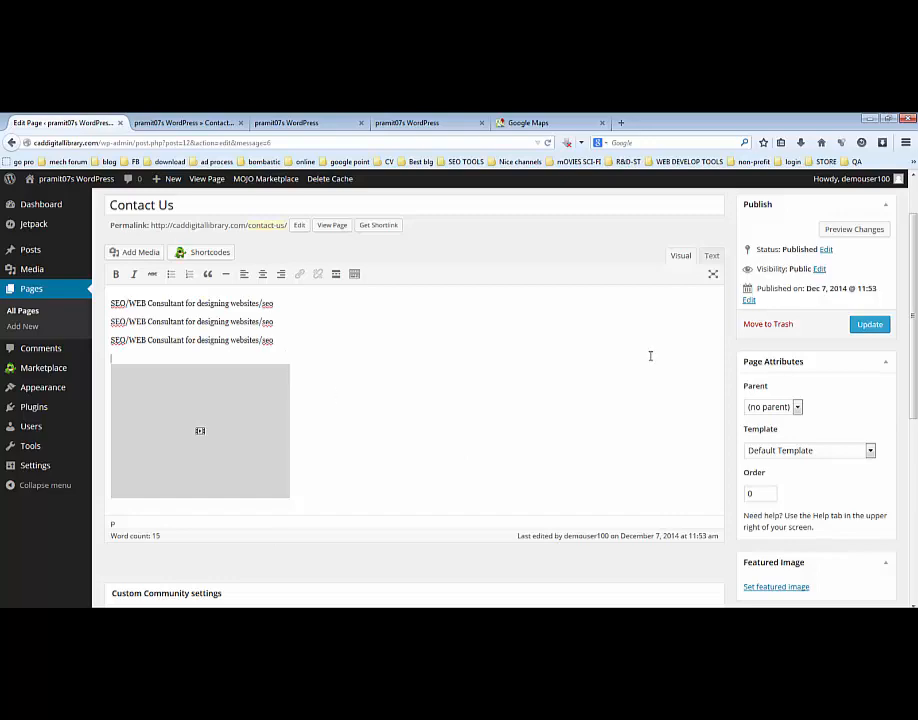
Step: Check the resized map's HTML code, return to the visual editor and update the Contact Us page
click(711, 256)
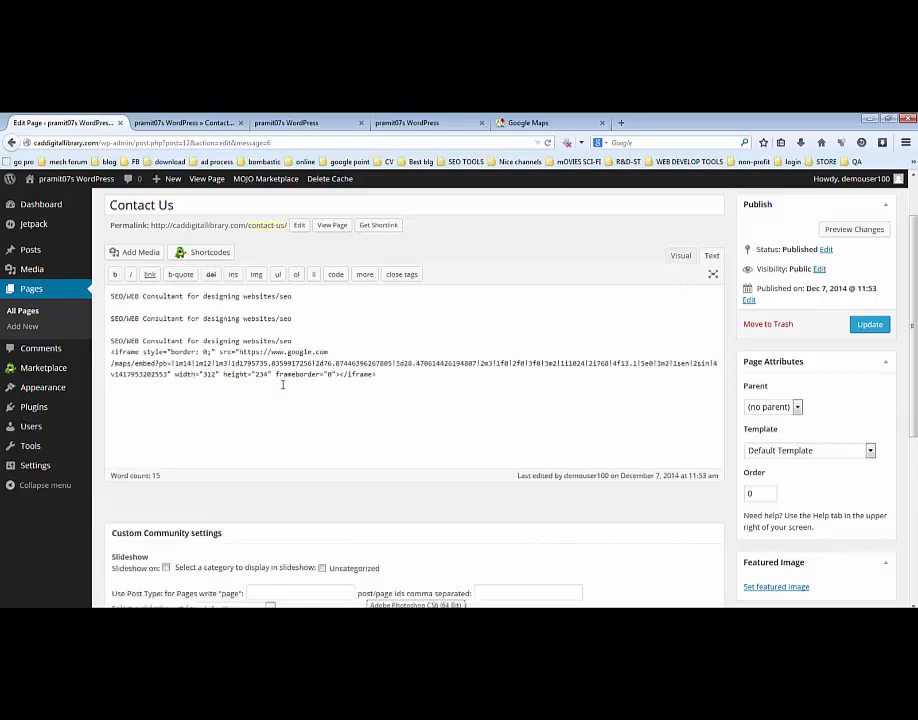
scroll(277, 391, up, 2)
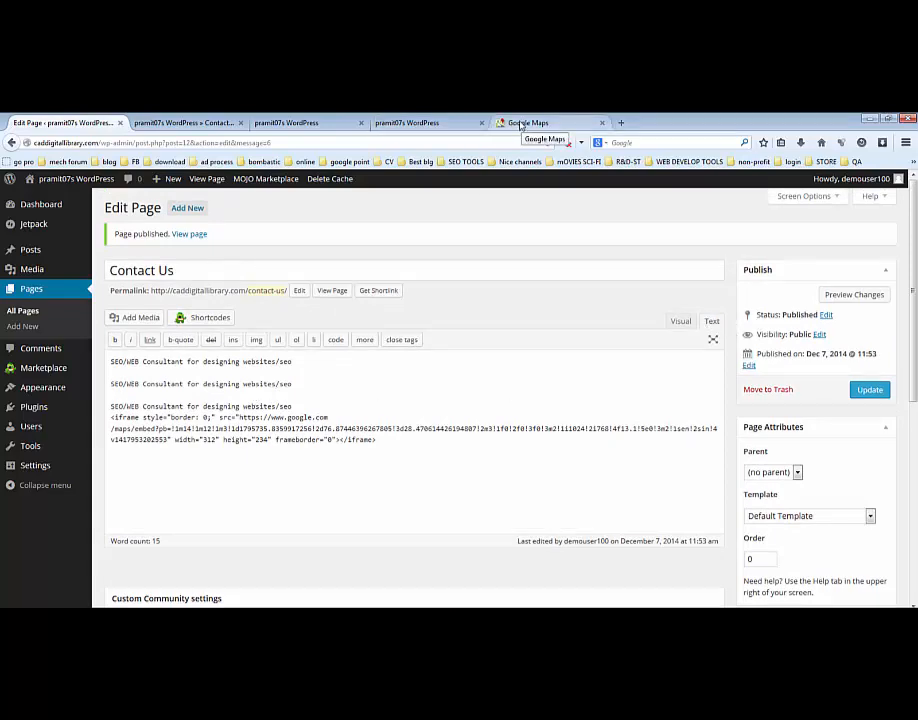
click(684, 321)
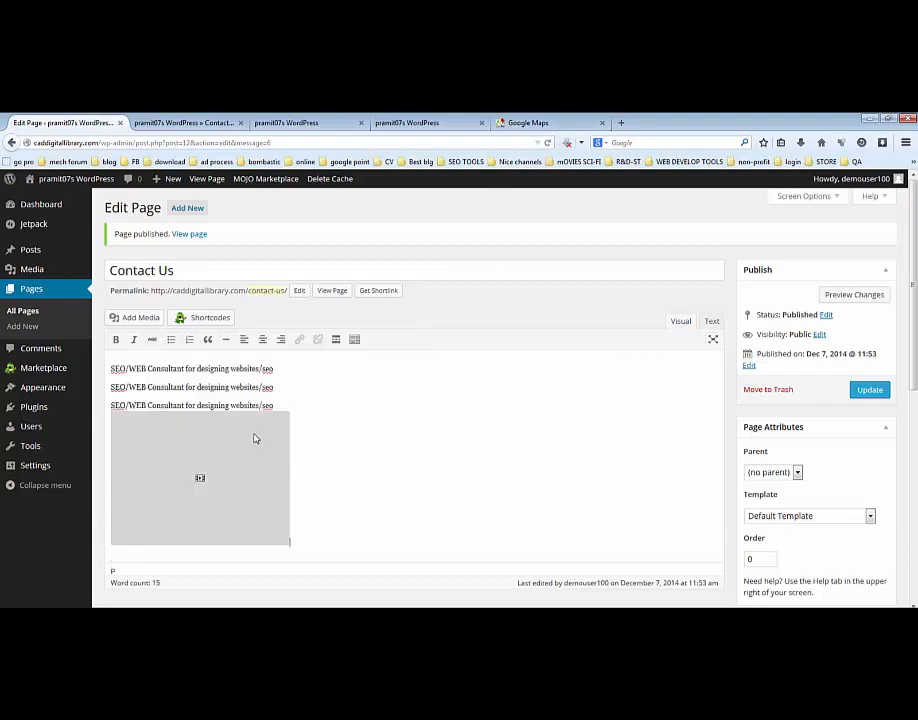
click(869, 392)
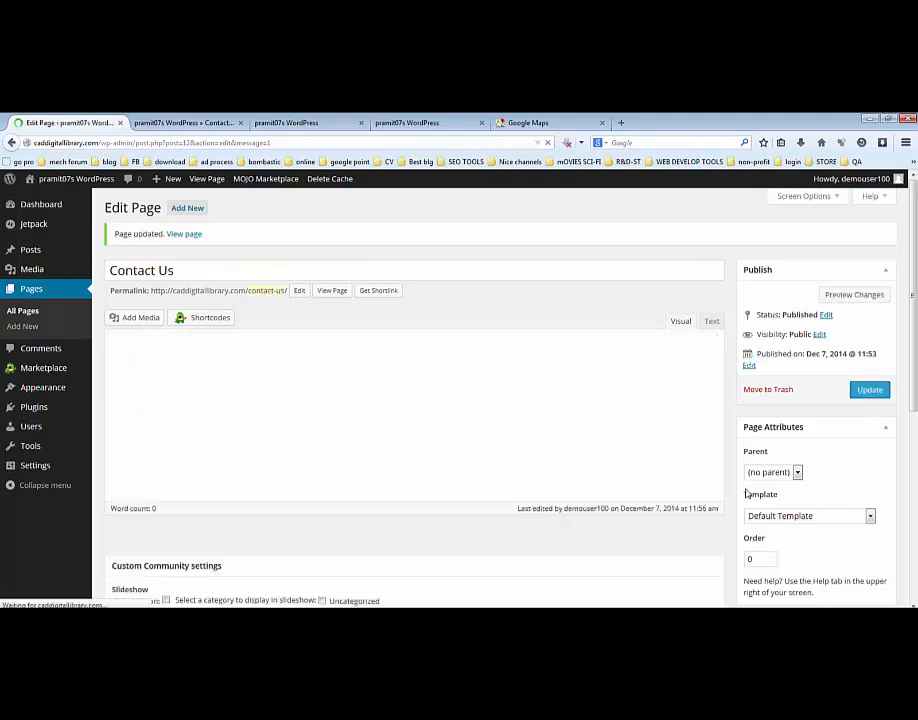
Step: Open the live site in a new browser tab and review the text and embedded map on its Contact Us page
mouse_move(78, 184)
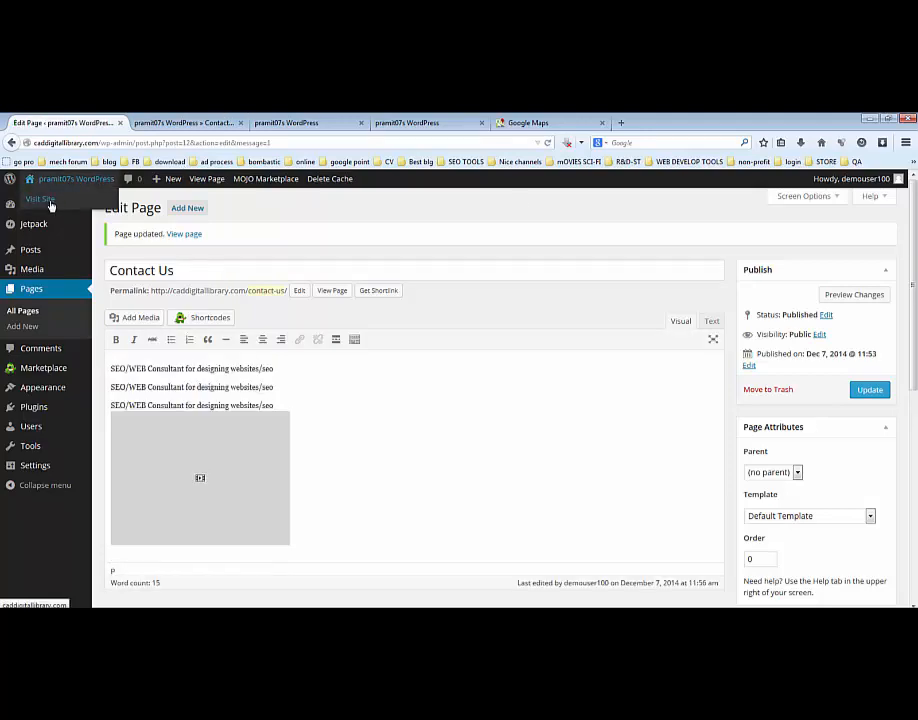
right_click(50, 205)
click(100, 209)
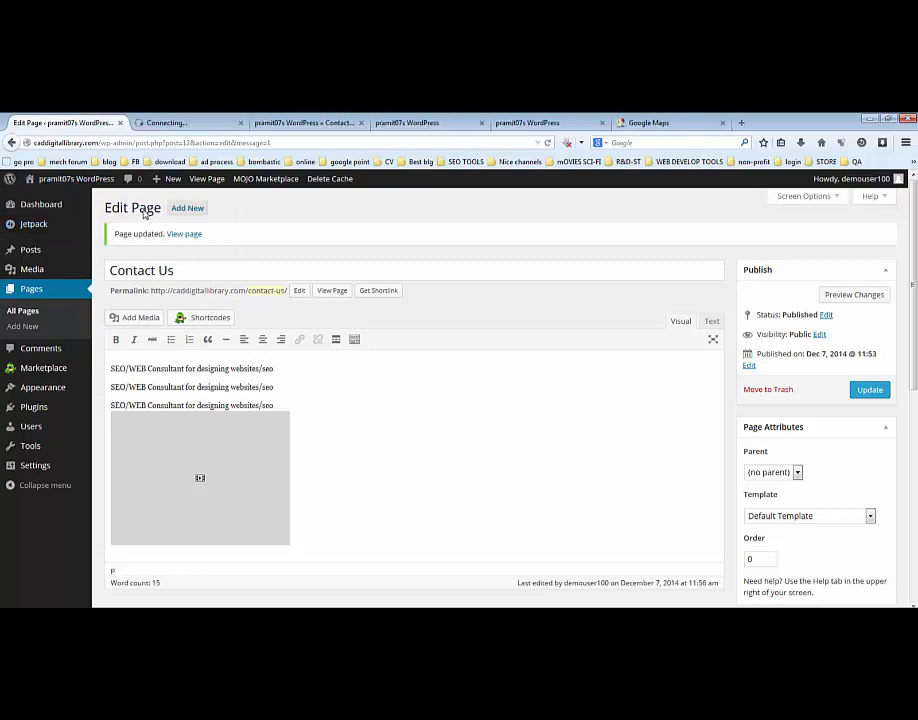
click(203, 124)
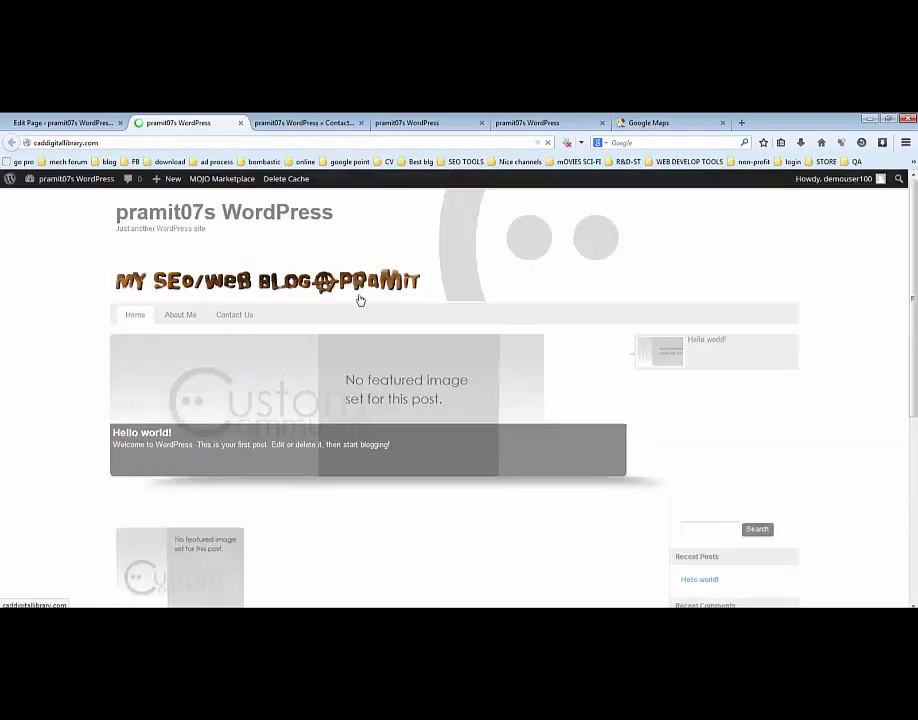
click(232, 316)
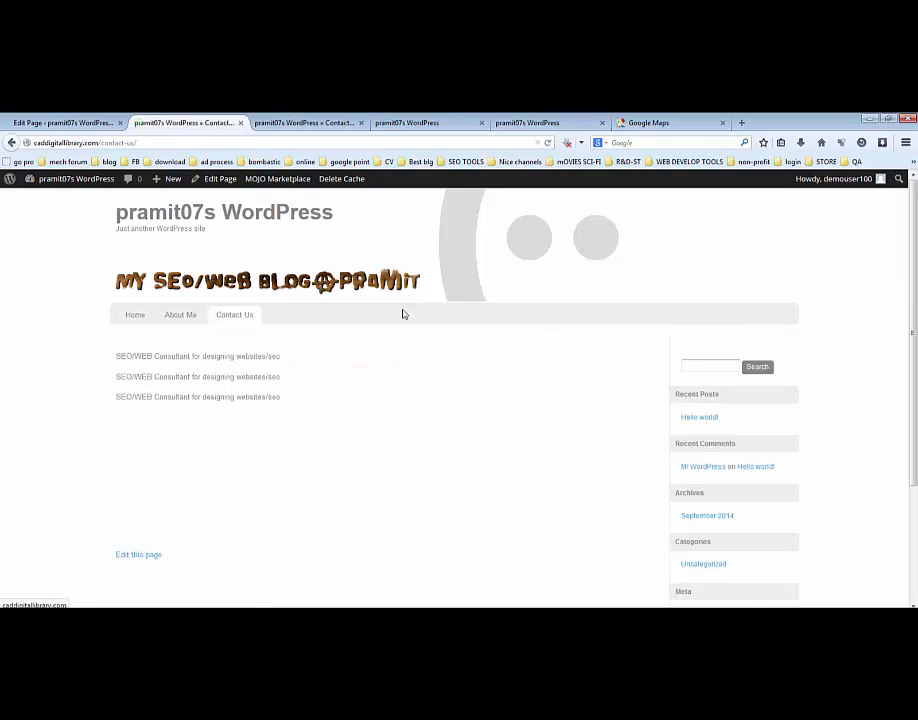
scroll(390, 360, down, 1)
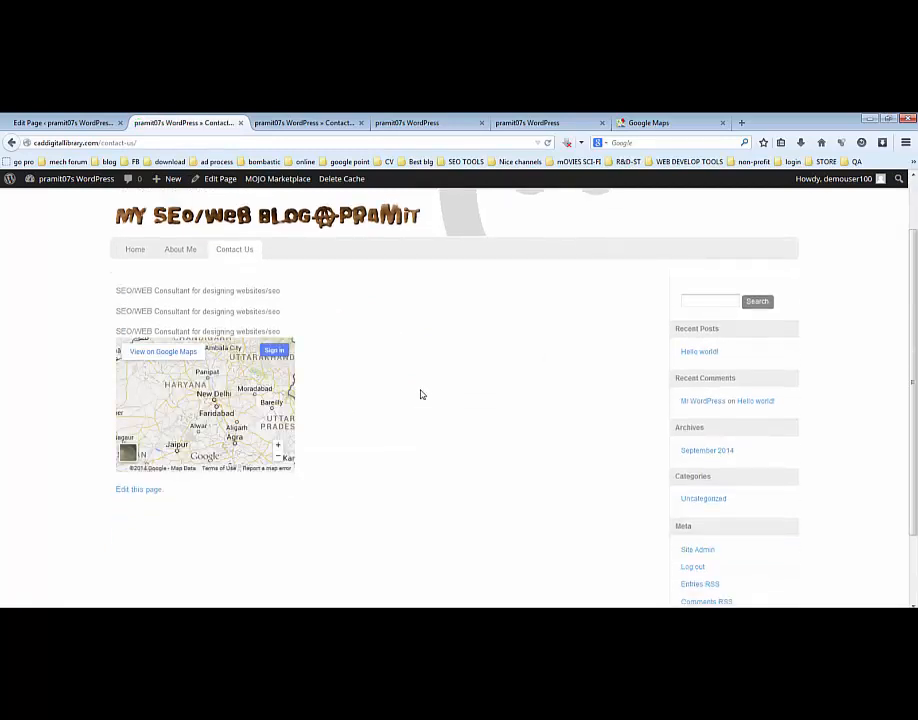
scroll(366, 372, up, 1)
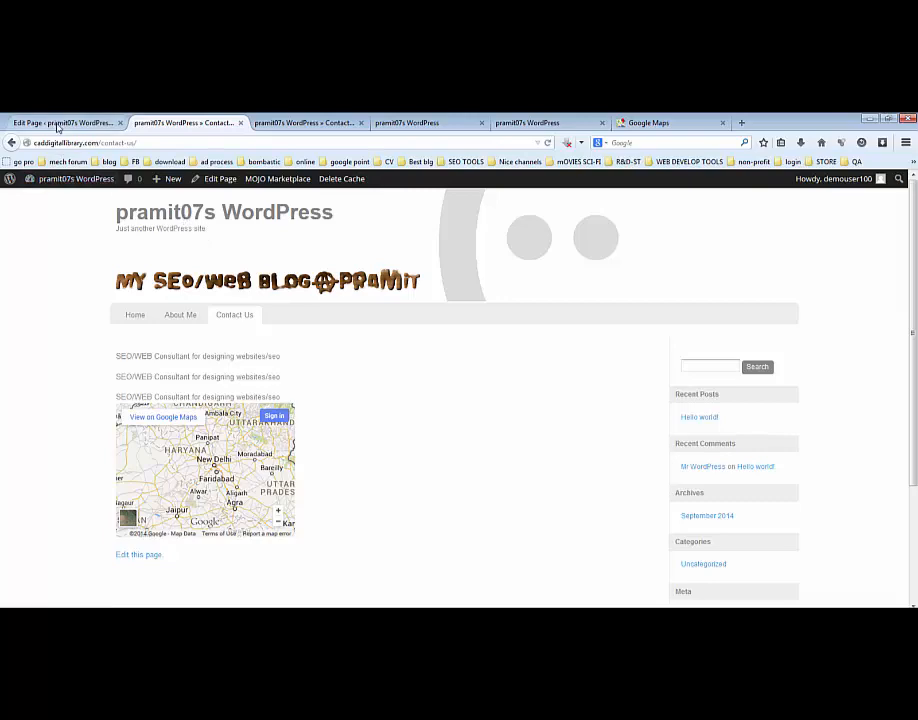
Step: Return to the WordPress dashboard from the page editor and close all the other open browser tabs, including Google Maps
click(57, 122)
click(40, 207)
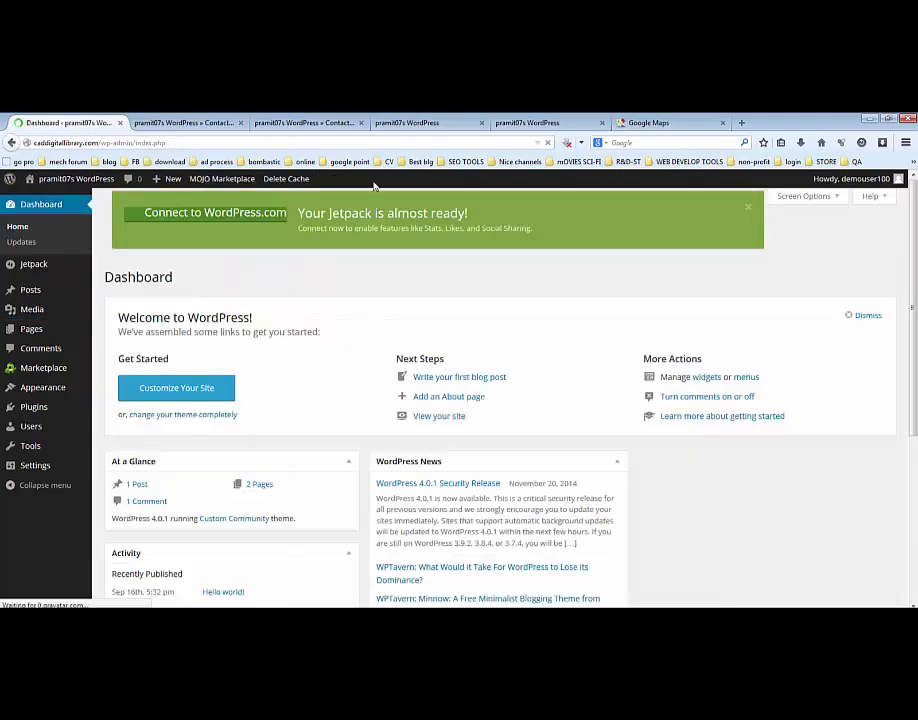
click(361, 123)
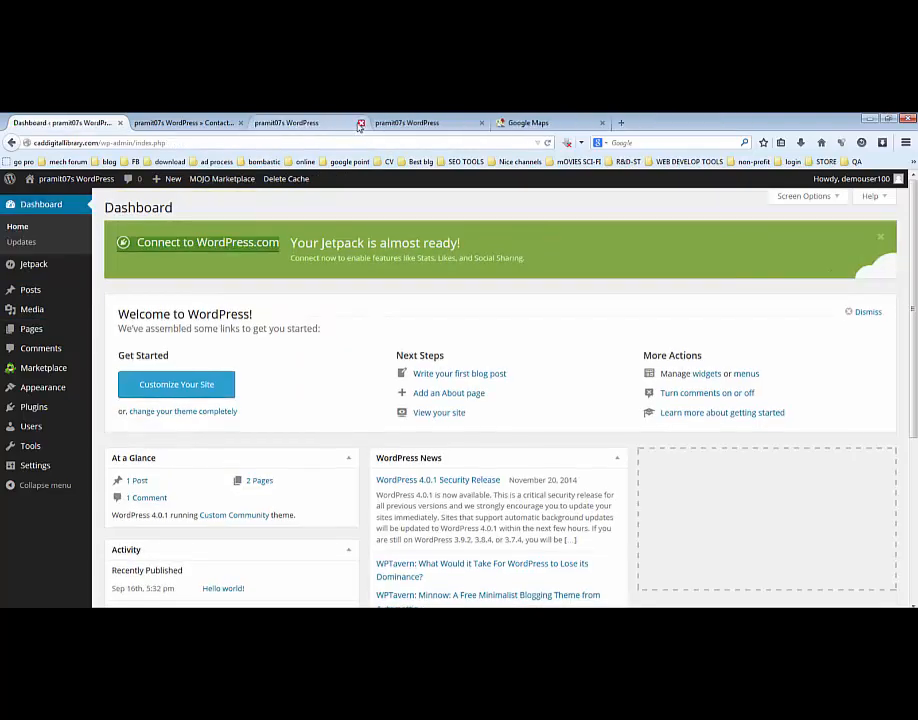
click(361, 123)
click(361, 123)
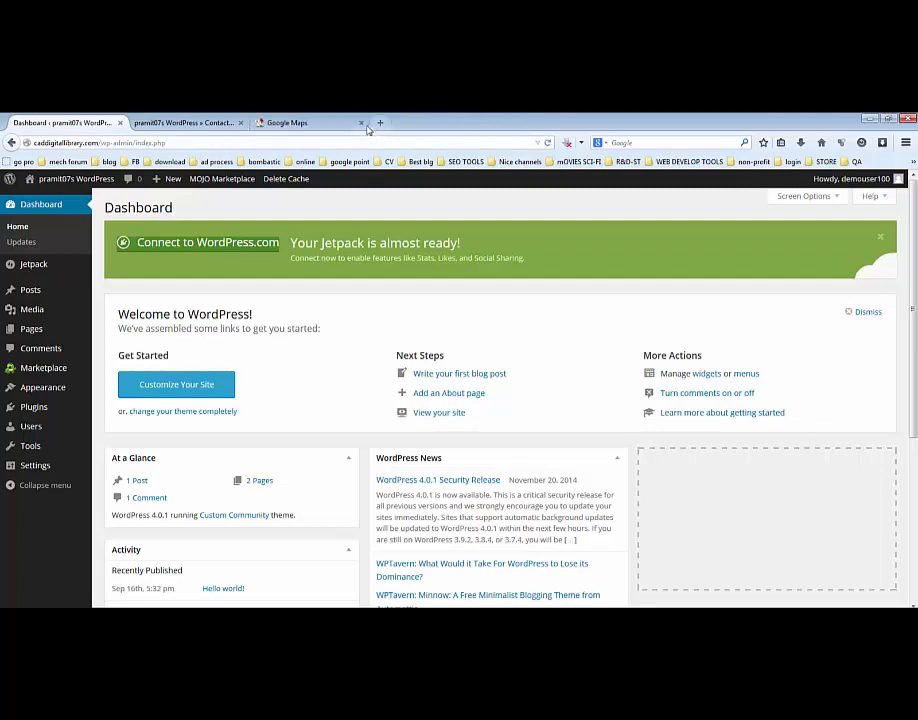
click(361, 123)
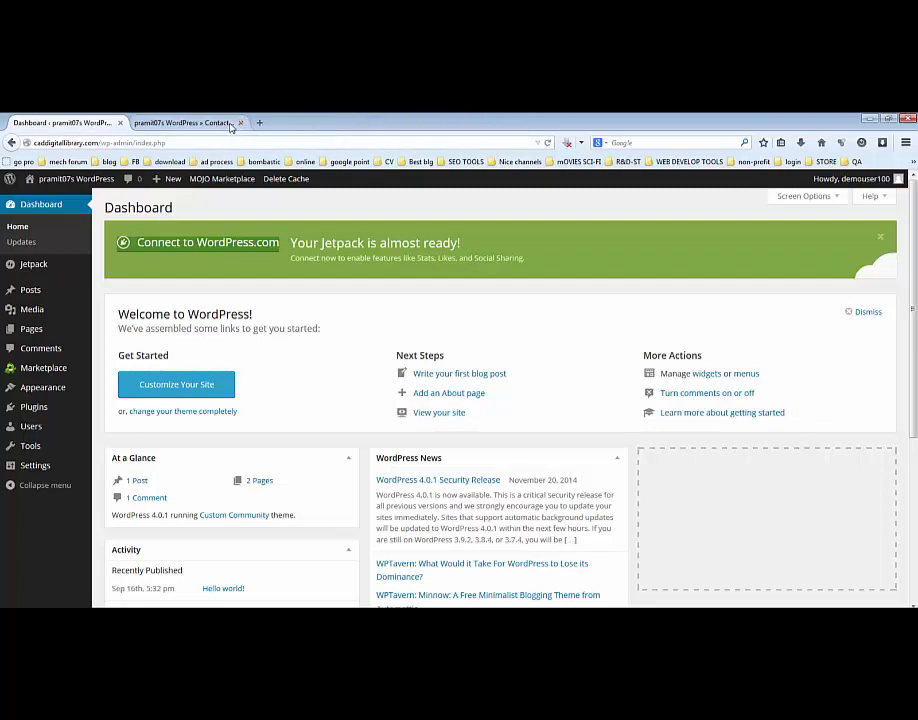
click(239, 123)
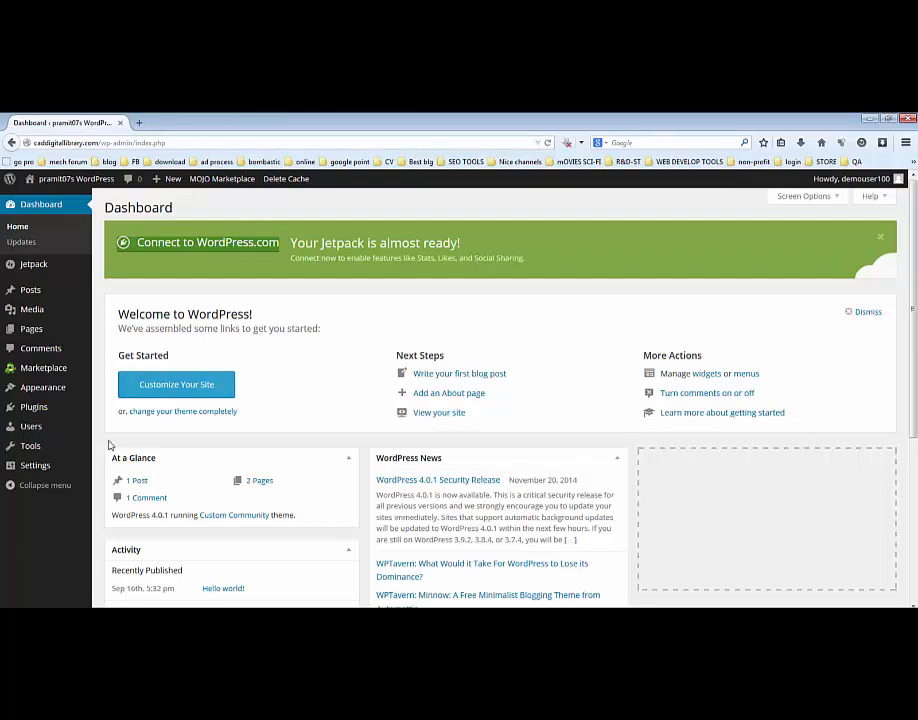
Step: Open the theme customizer and change the site title to "SEO & Web Design Free Training"
mouse_move(57, 391)
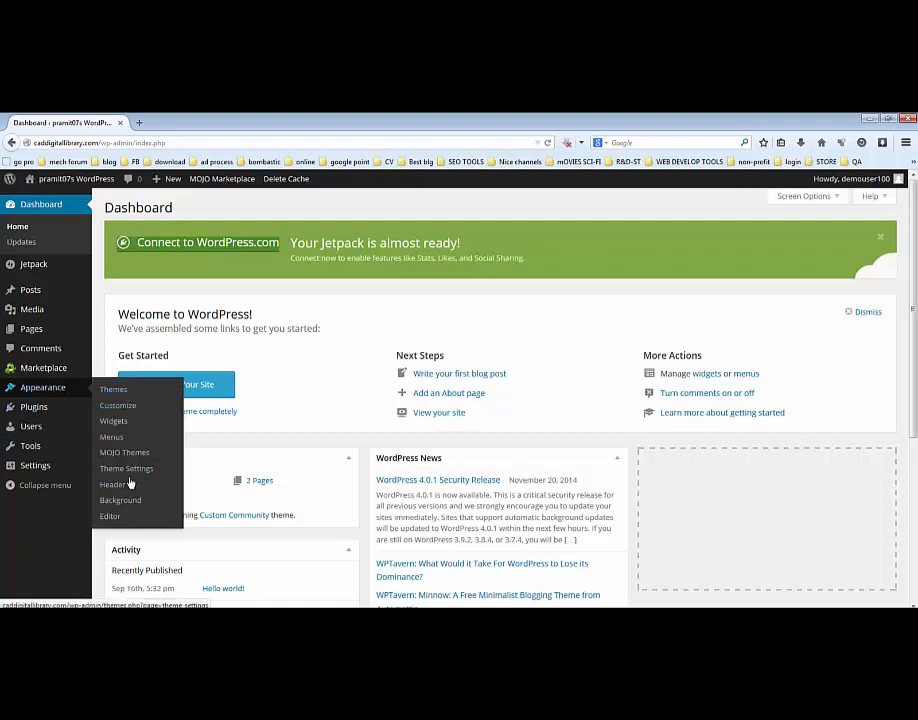
click(127, 410)
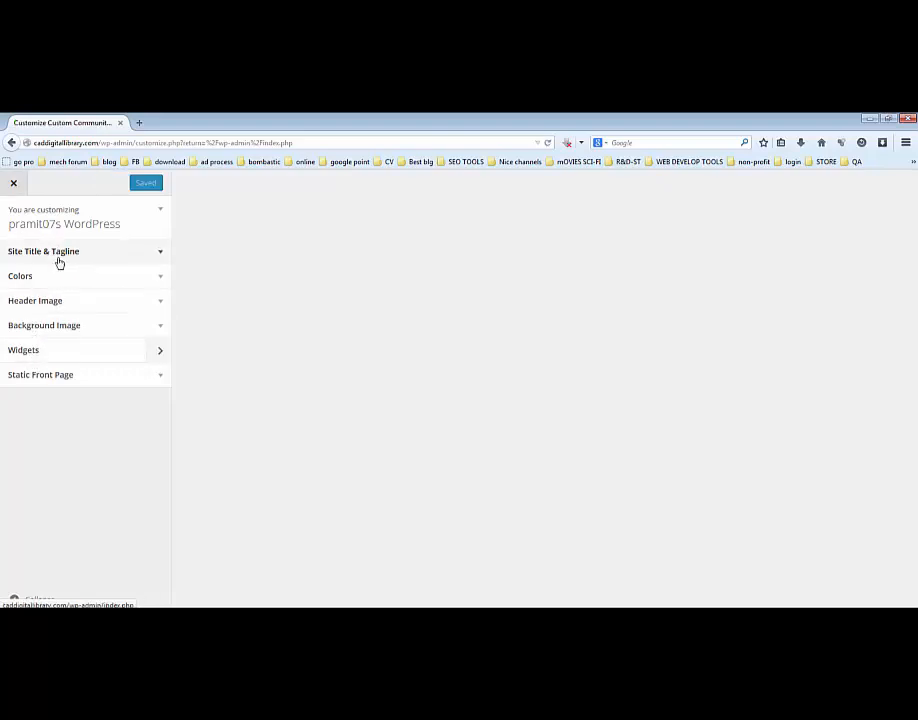
click(160, 253)
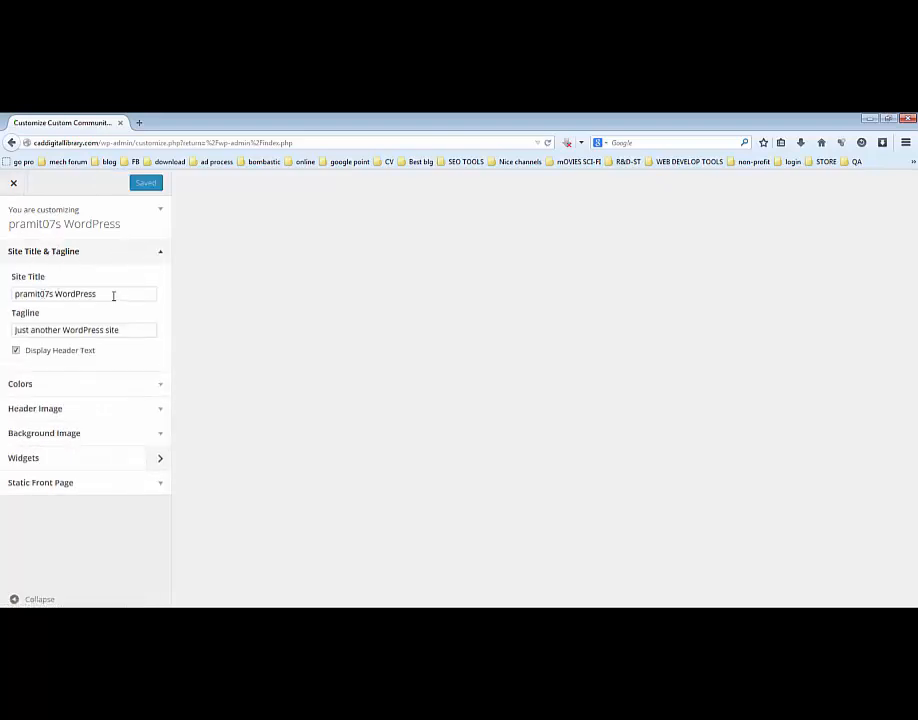
drag(113, 296, 2, 293)
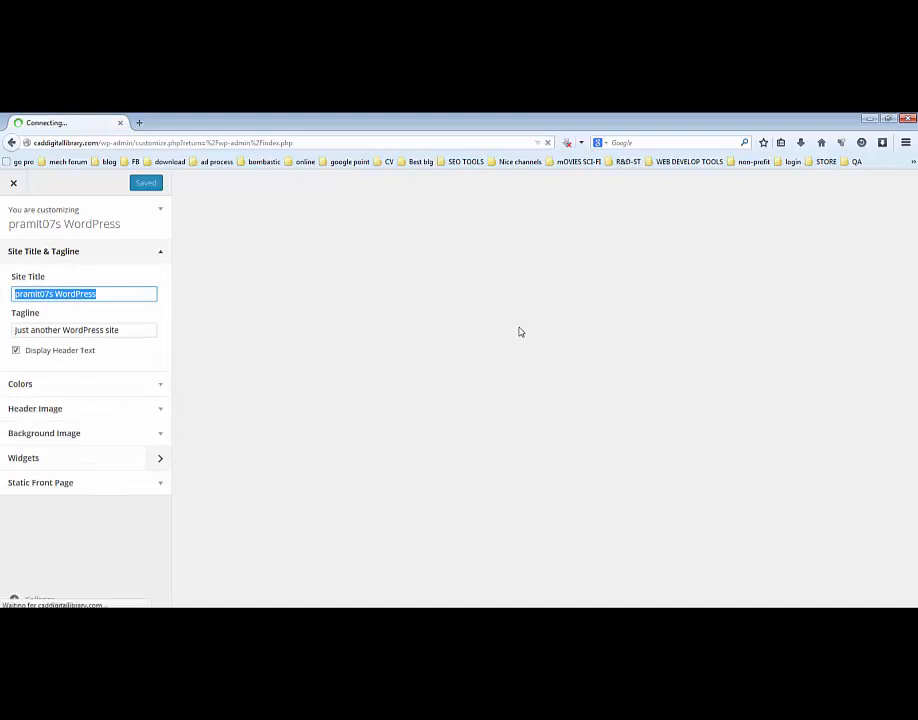
text(S)
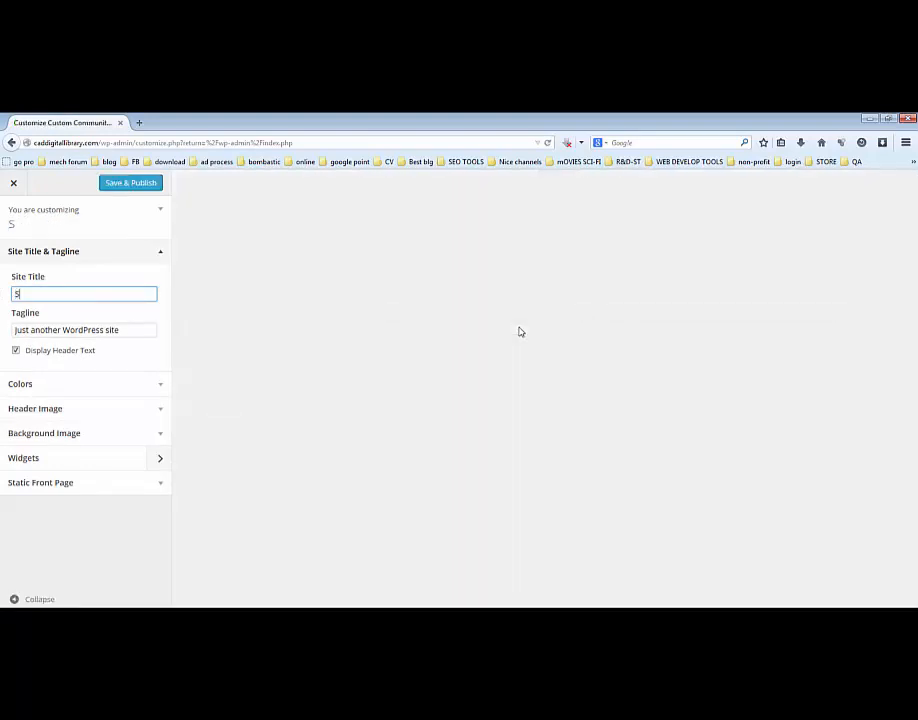
text(EO & We)
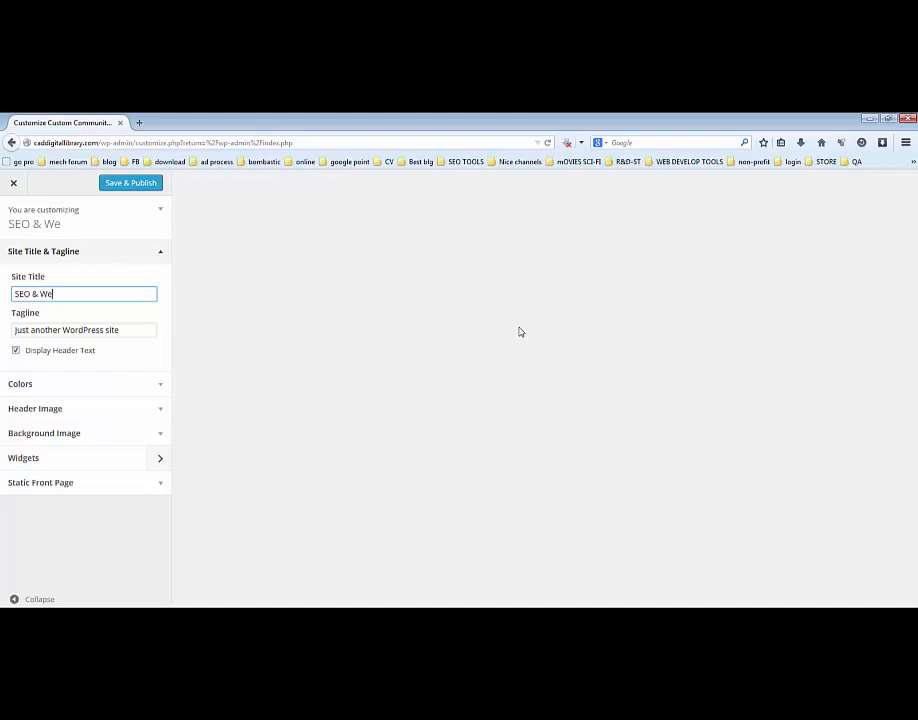
text(b Design Free T)
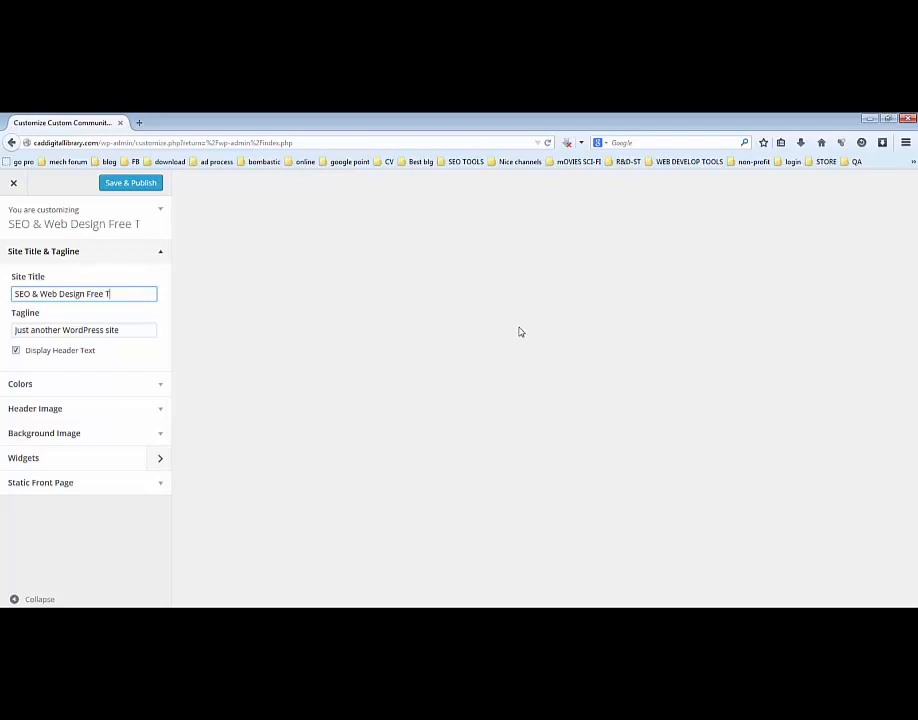
text(raining)
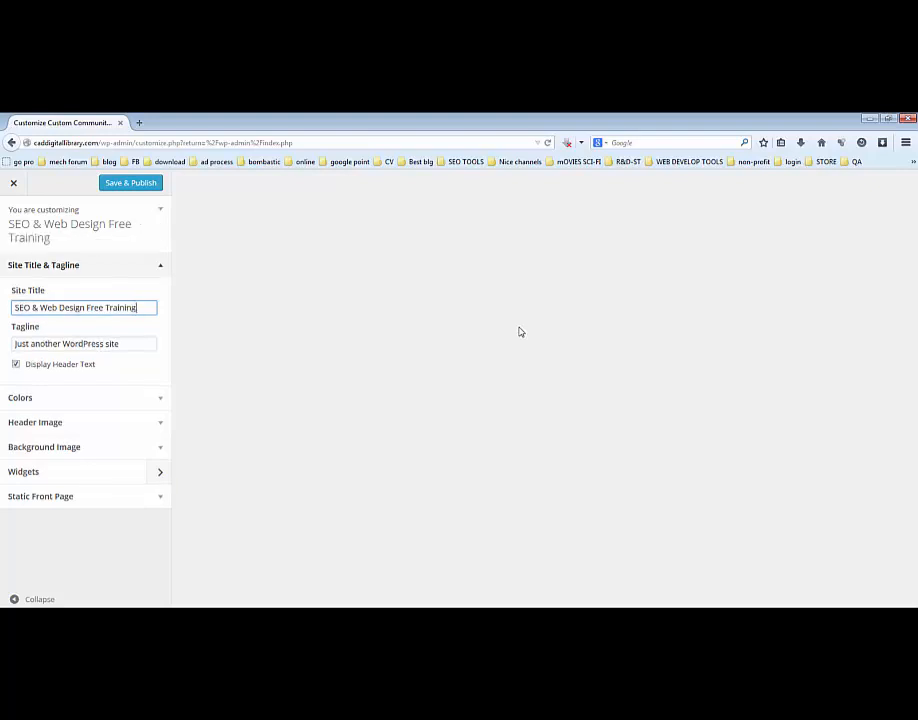
Step: Set the site tagline to "Determined to shared knowledge free of cost" and publish the customizer changes
drag(137, 344, 4, 345)
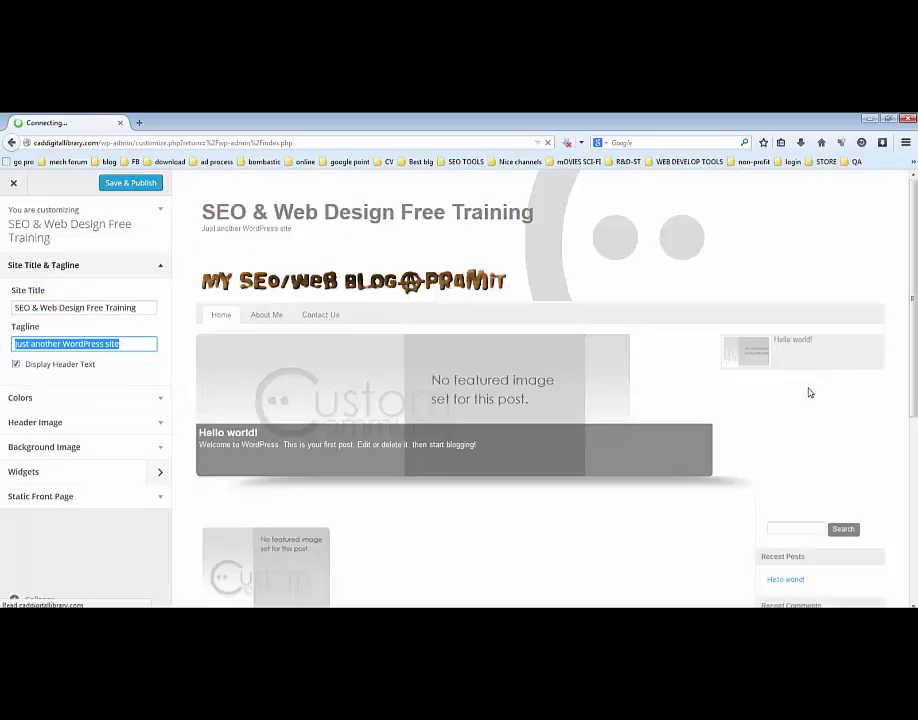
text(D)
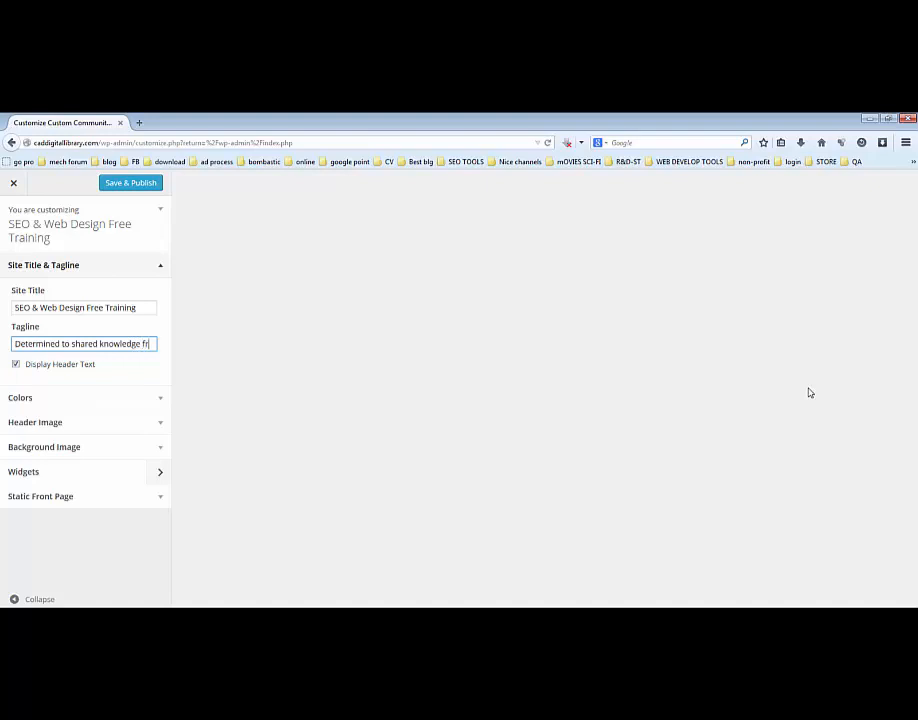
text(ee of)
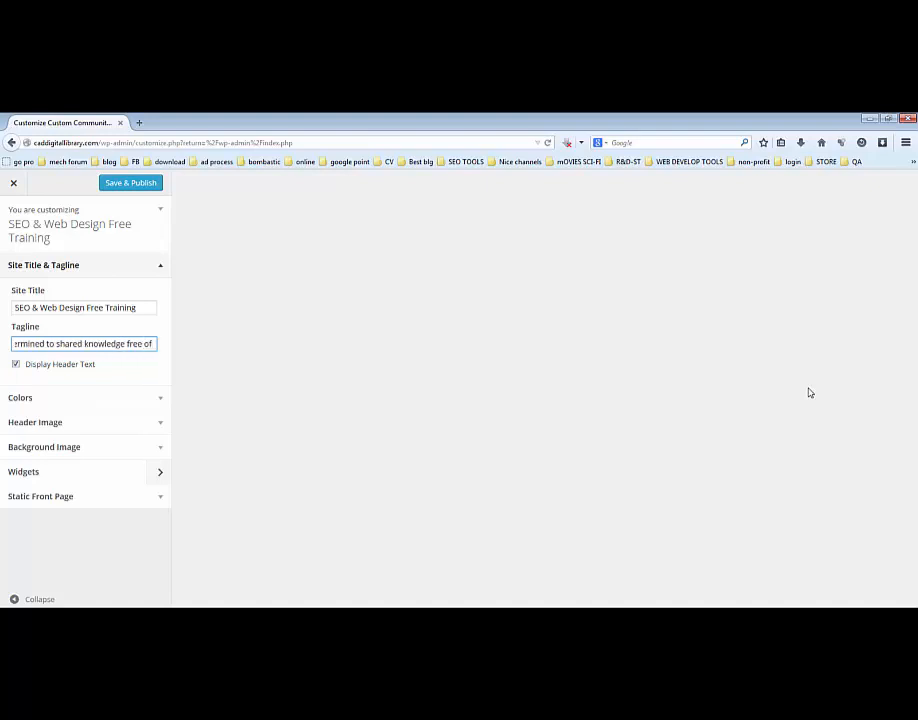
text( cost)
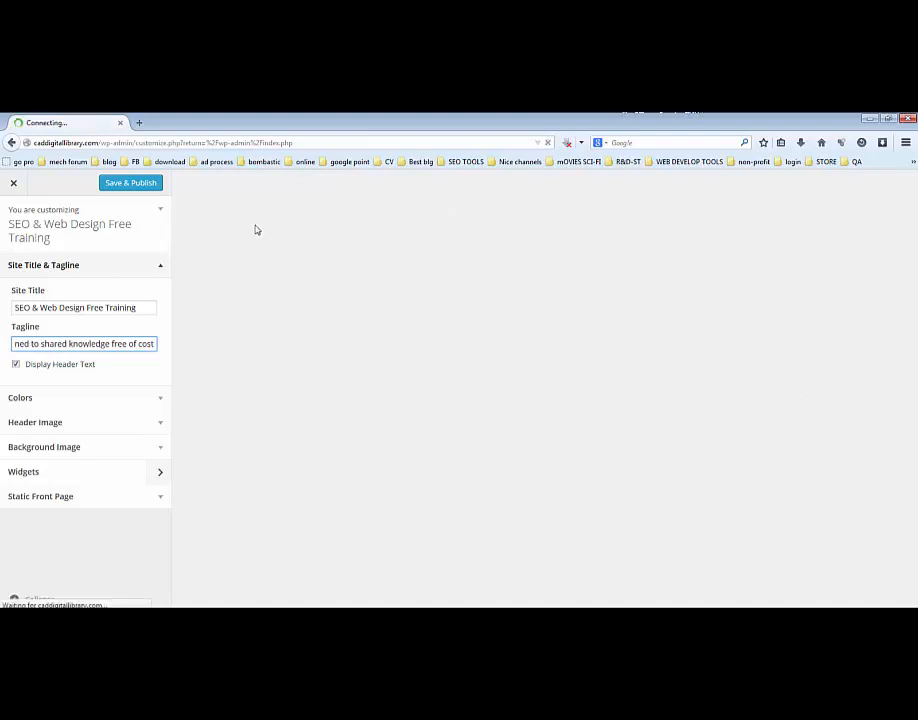
click(123, 188)
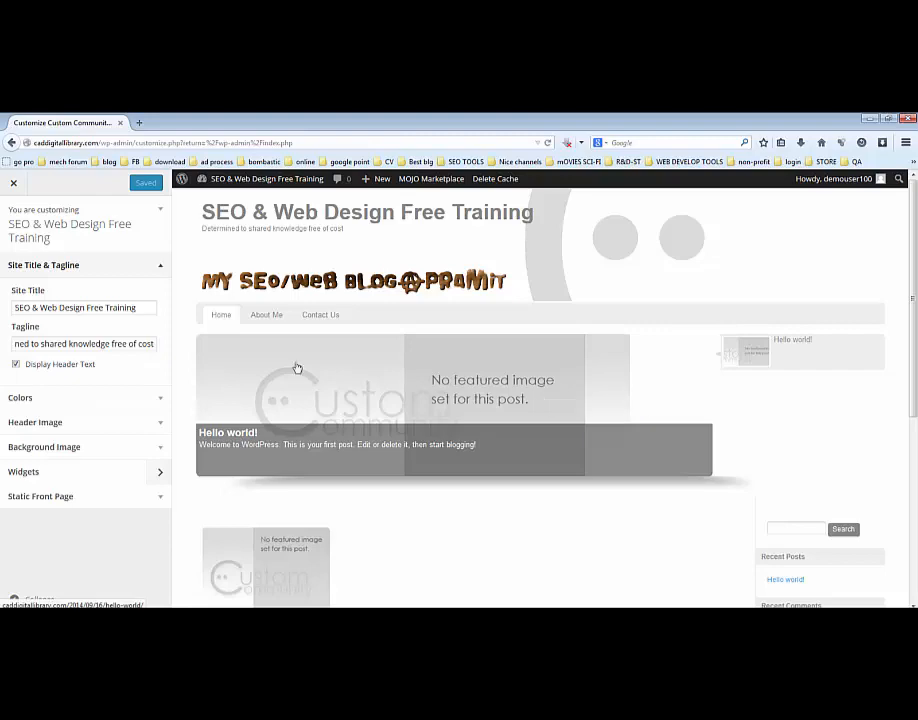
Step: Examine the new title, tagline and featured "Hello world!" post text on the live home page
scroll(320, 374, down, 1)
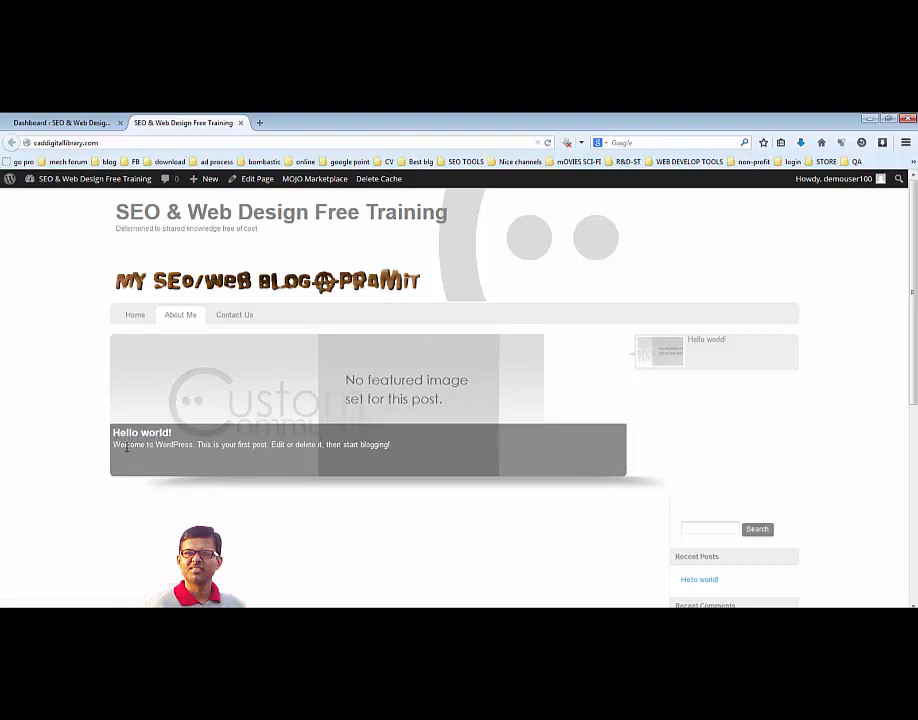
drag(322, 448, 396, 453)
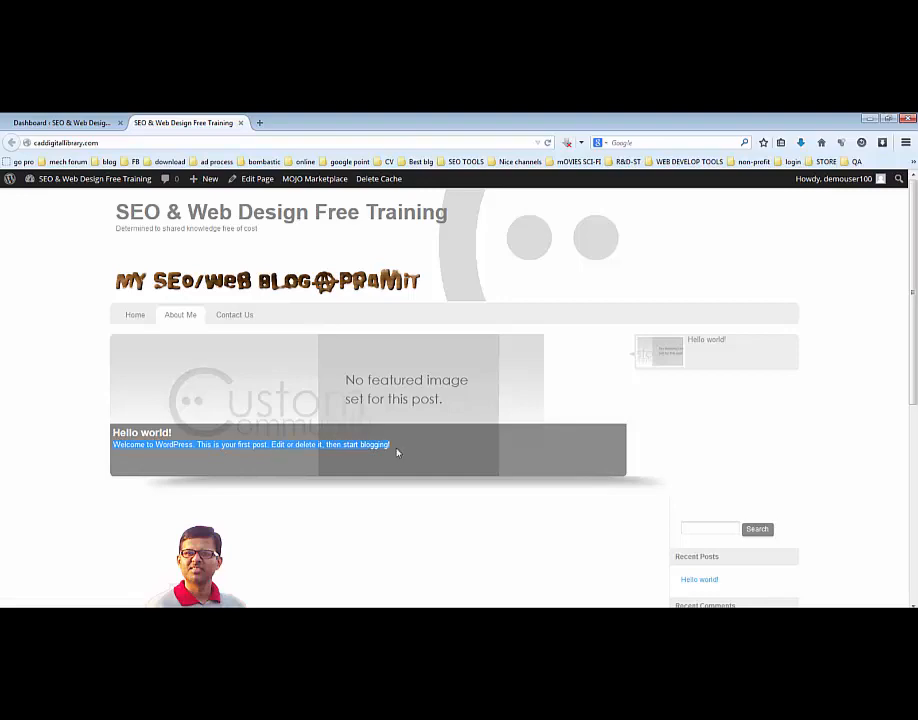
click(330, 433)
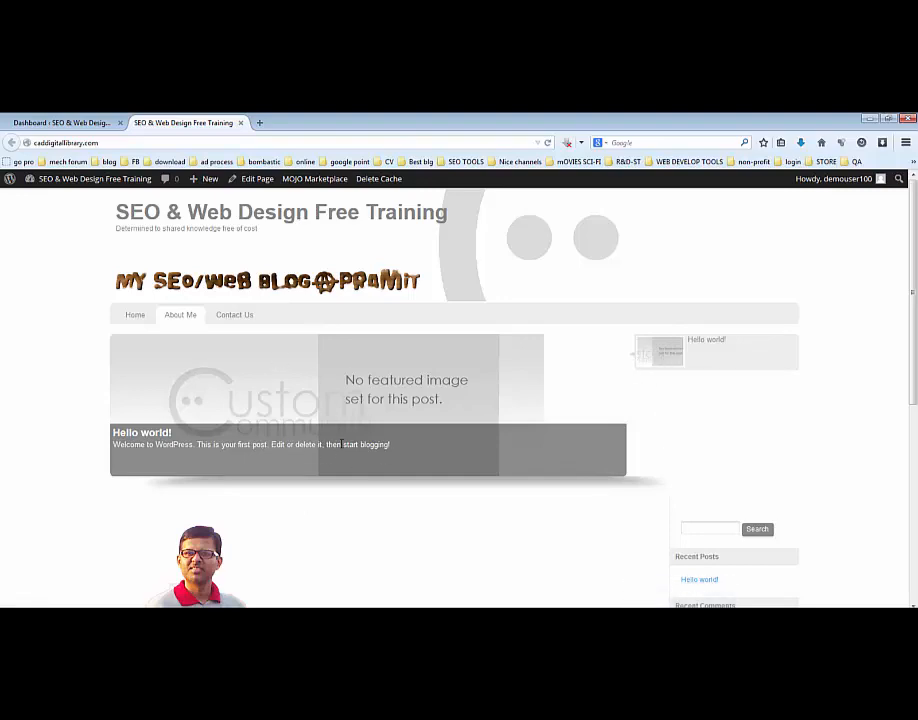
click(60, 124)
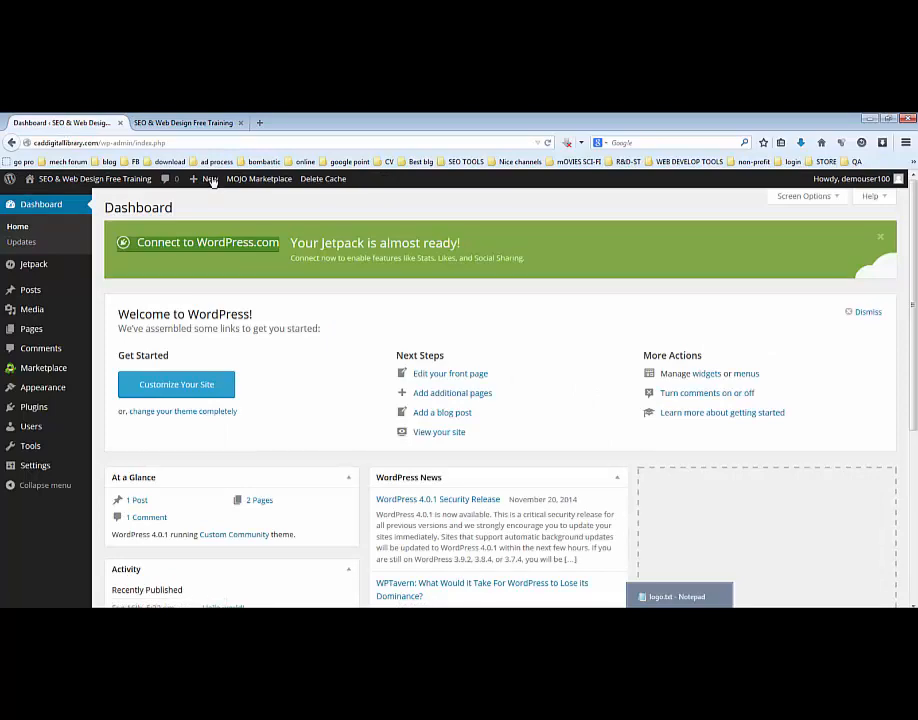
click(195, 123)
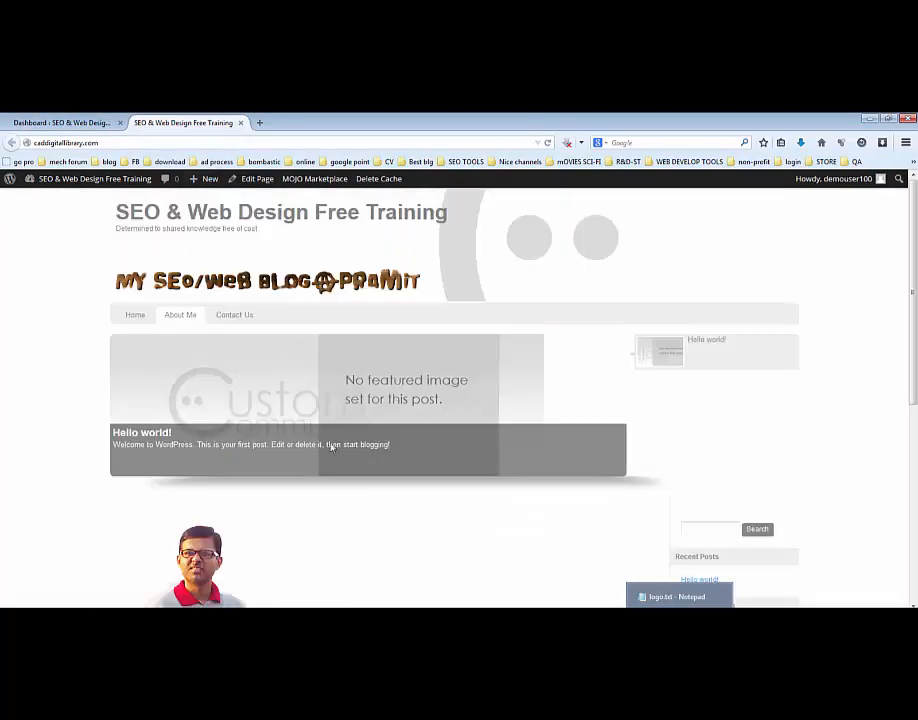
Step: Move the "Hello world!" post to the trash, comparing the post list with the live home page
click(75, 122)
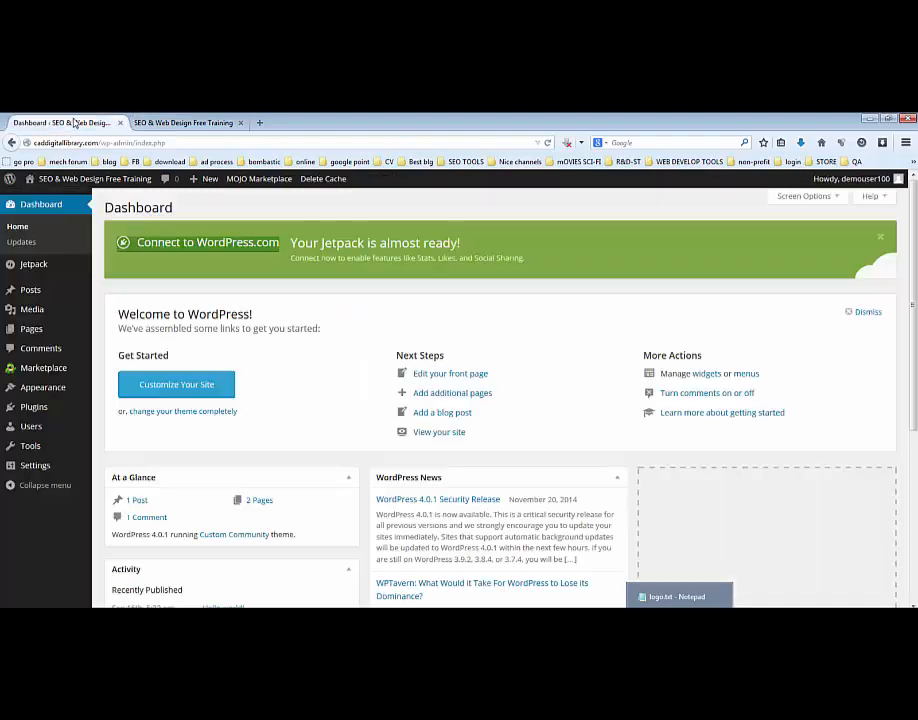
mouse_move(33, 298)
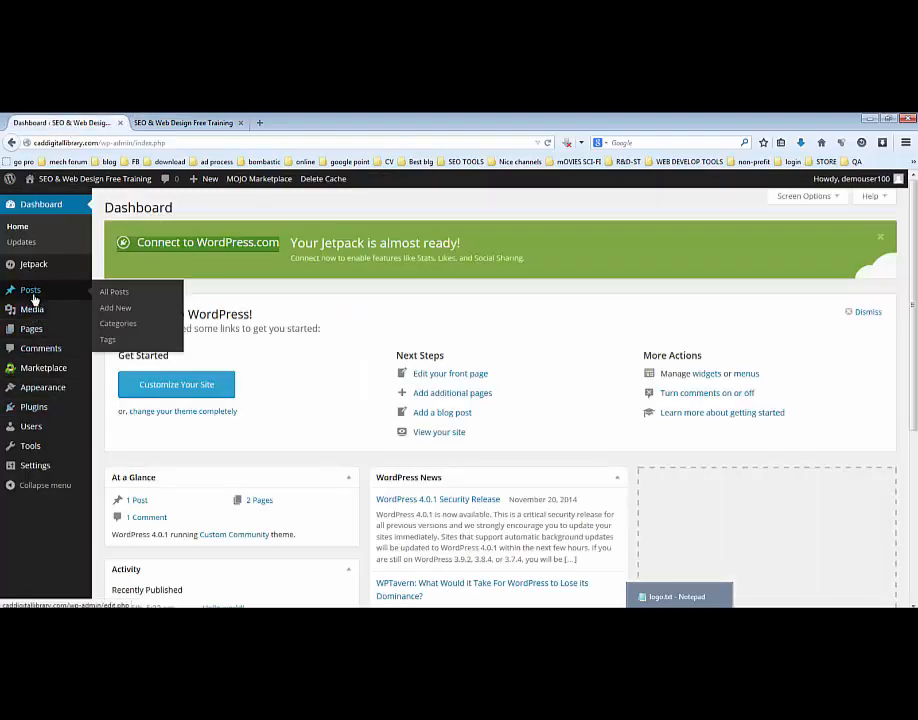
click(120, 293)
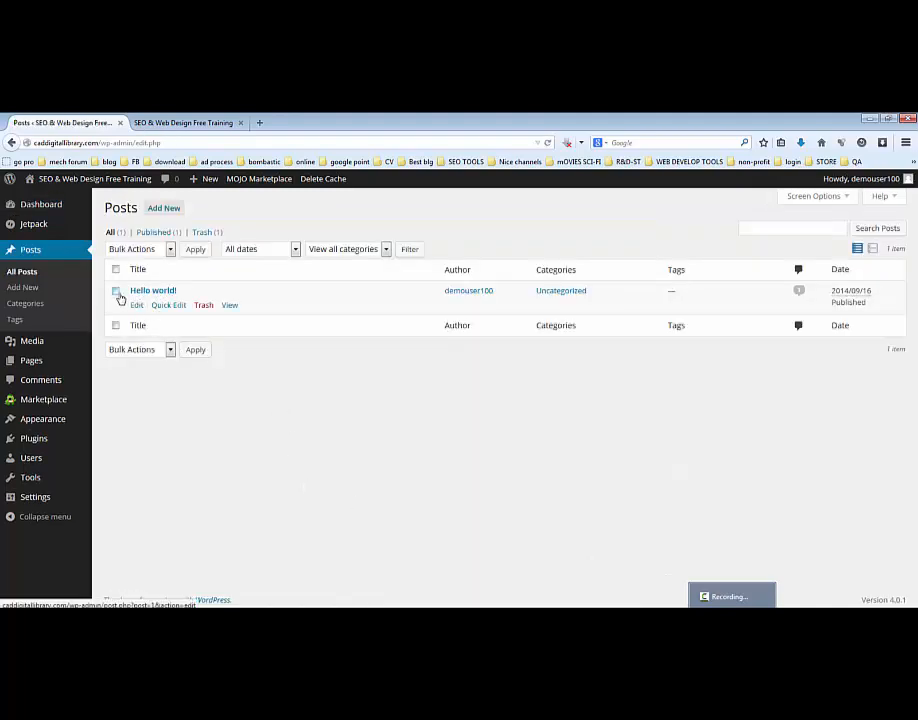
click(216, 124)
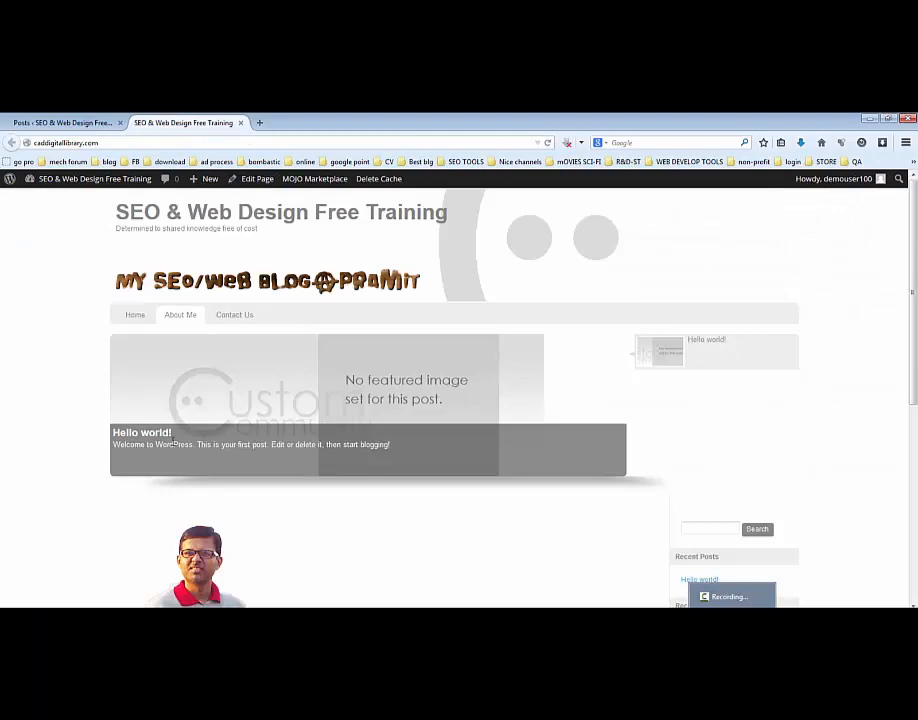
click(62, 122)
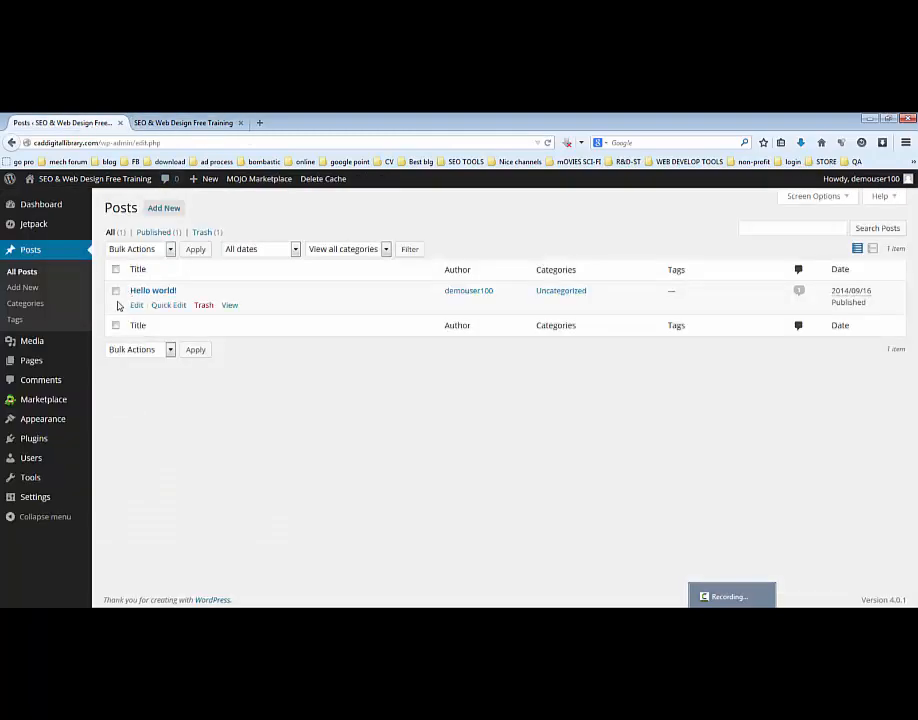
click(115, 291)
click(203, 307)
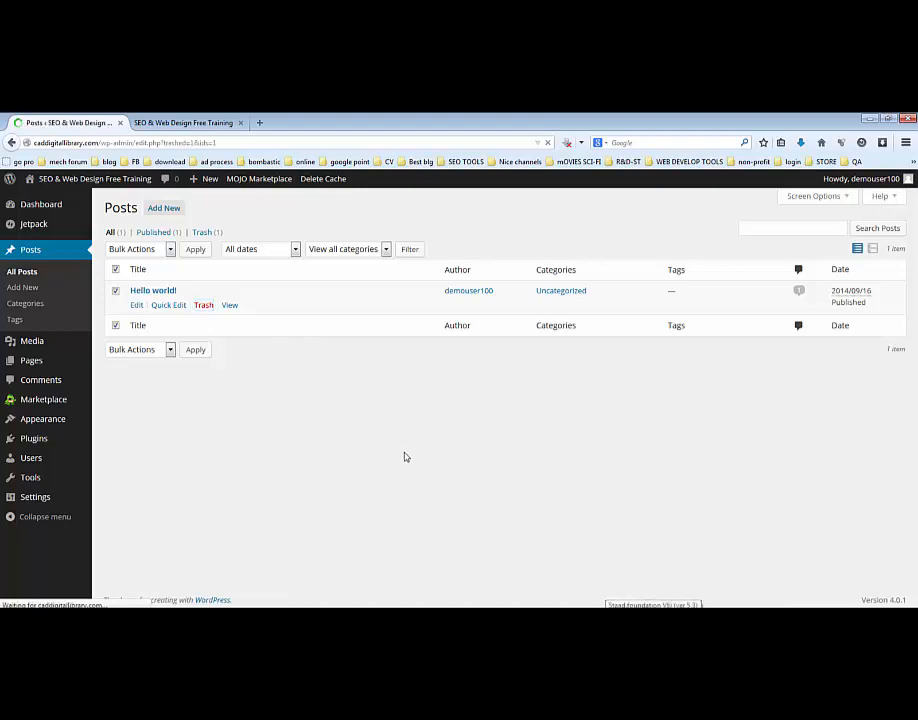
click(210, 122)
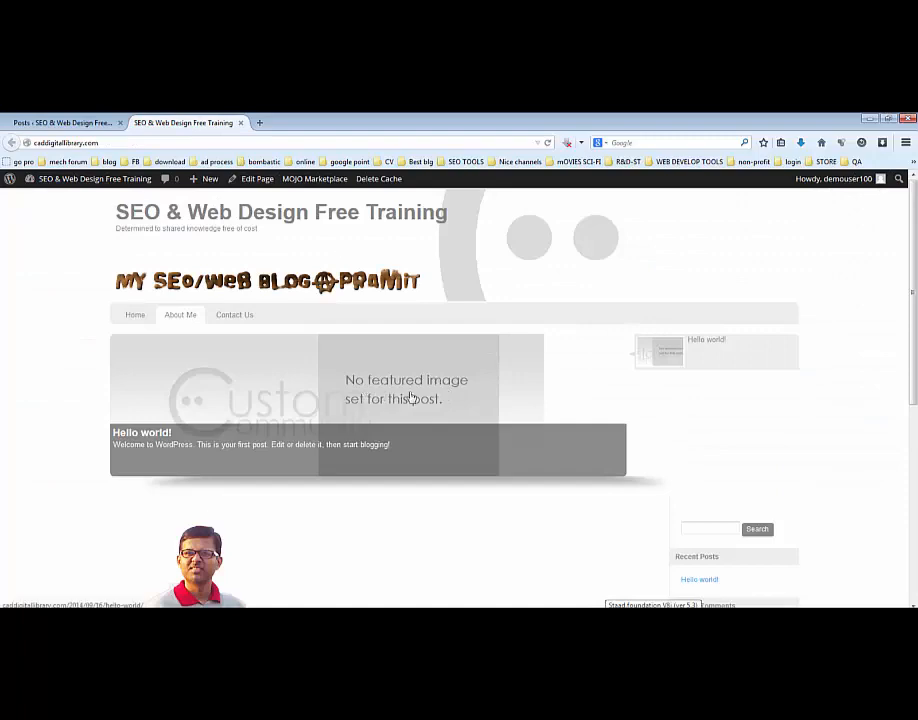
click(62, 122)
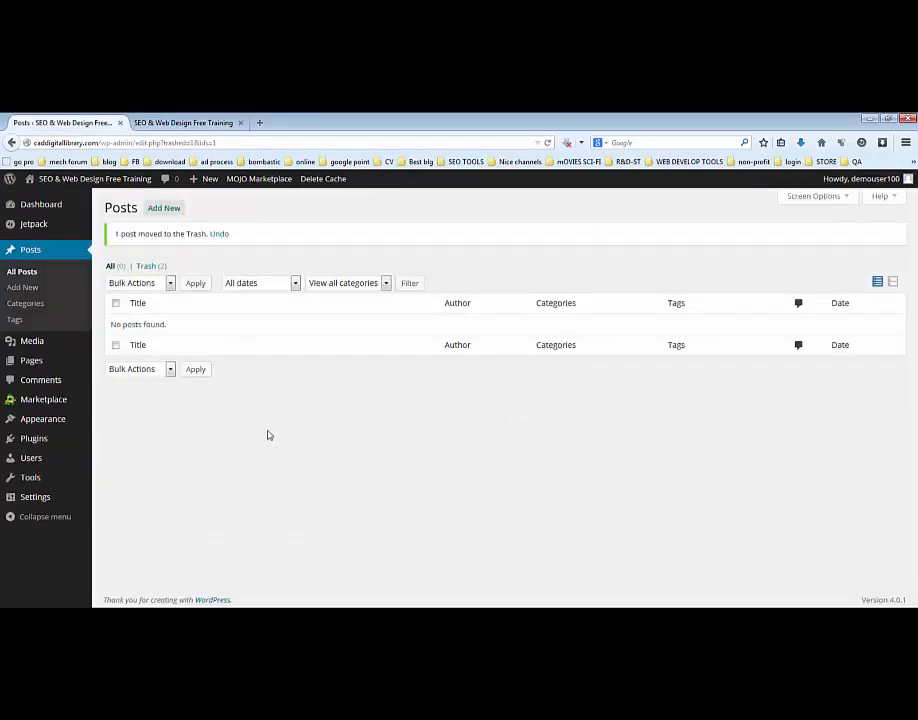
click(164, 208)
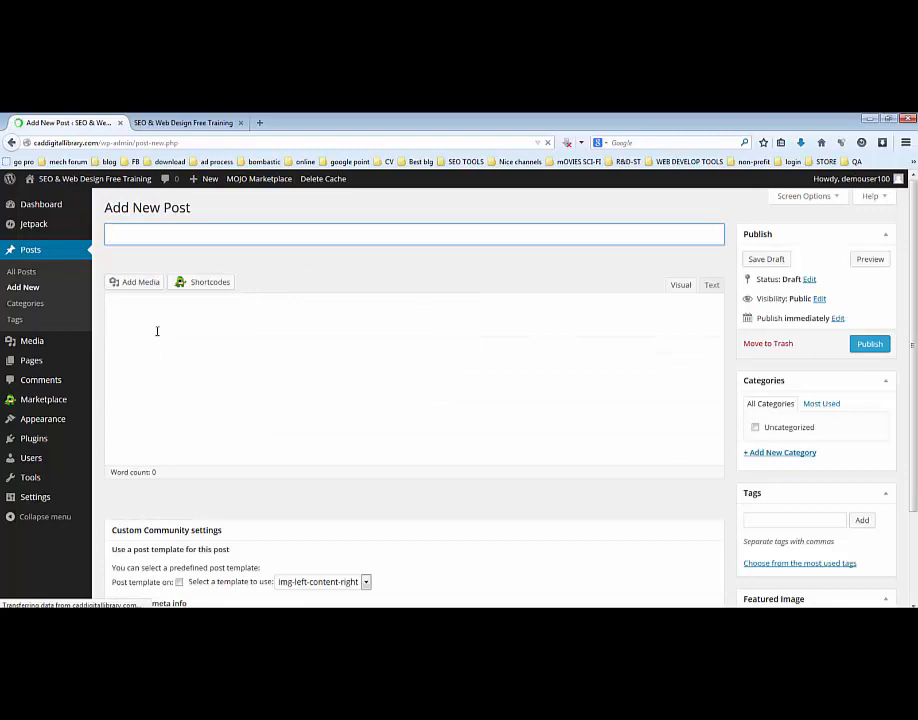
text(My 1st news)
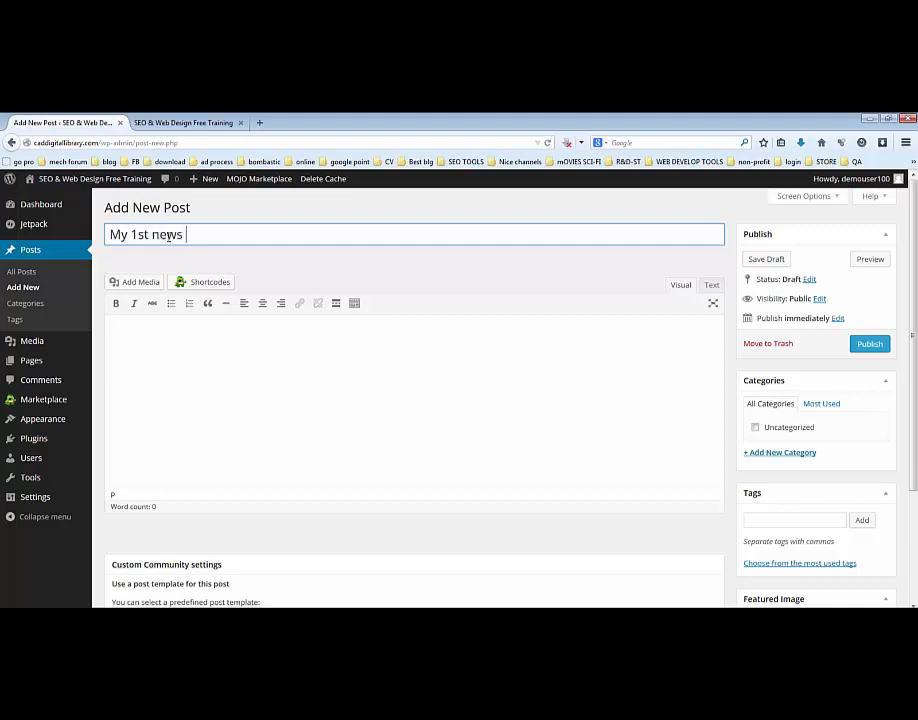
text( letter)
click(175, 369)
text(http://caddigitallibrary.com)
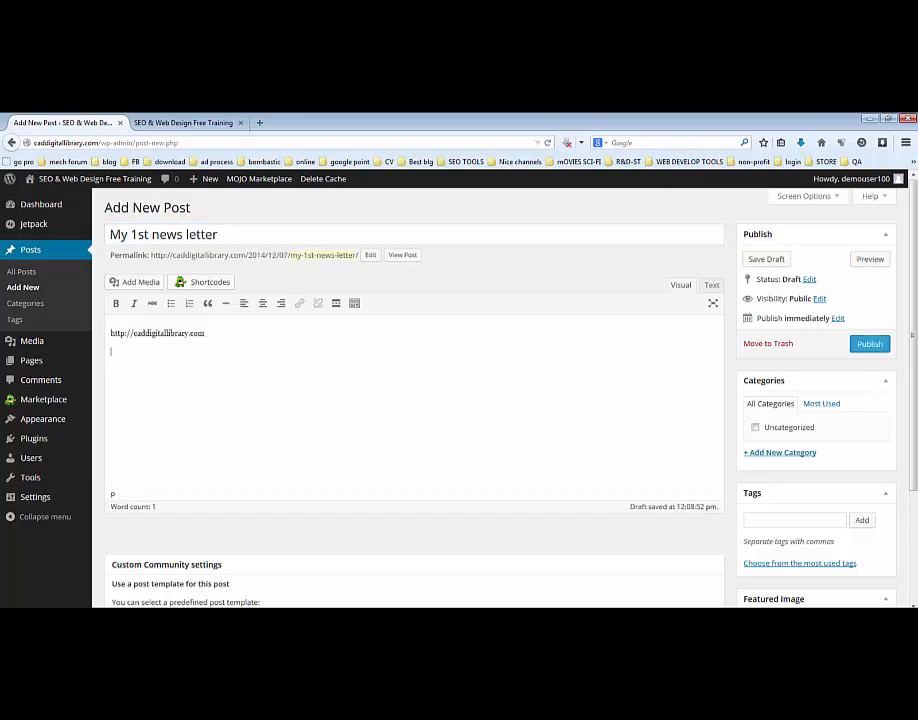
Step: Paste the "The quick, brown fox" dummy text from logo.txt into the post body below the URL line
click(679, 596)
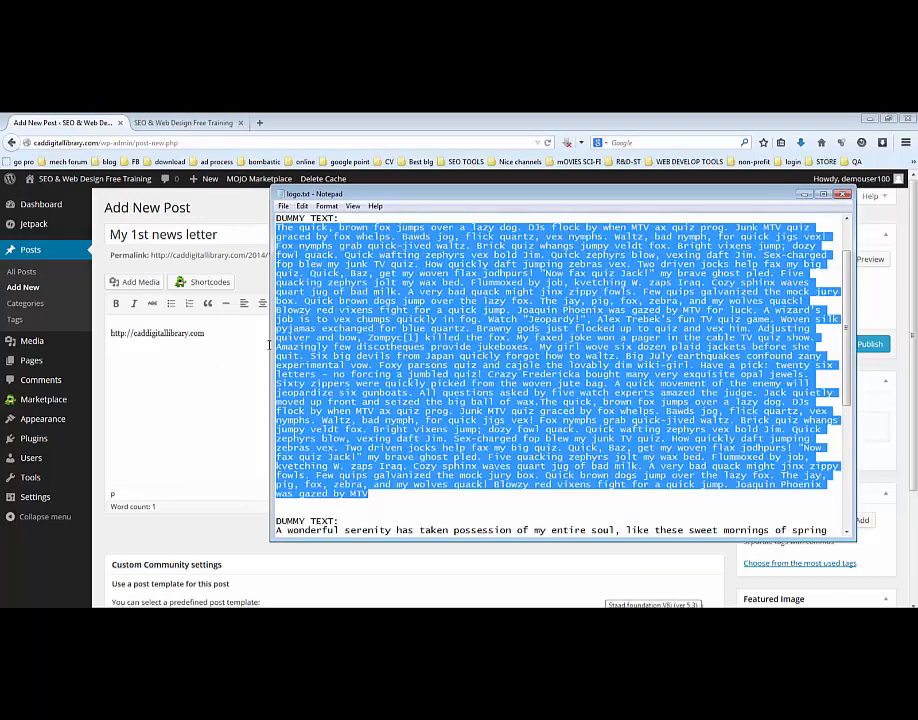
click(219, 381)
key(ctrl+v)
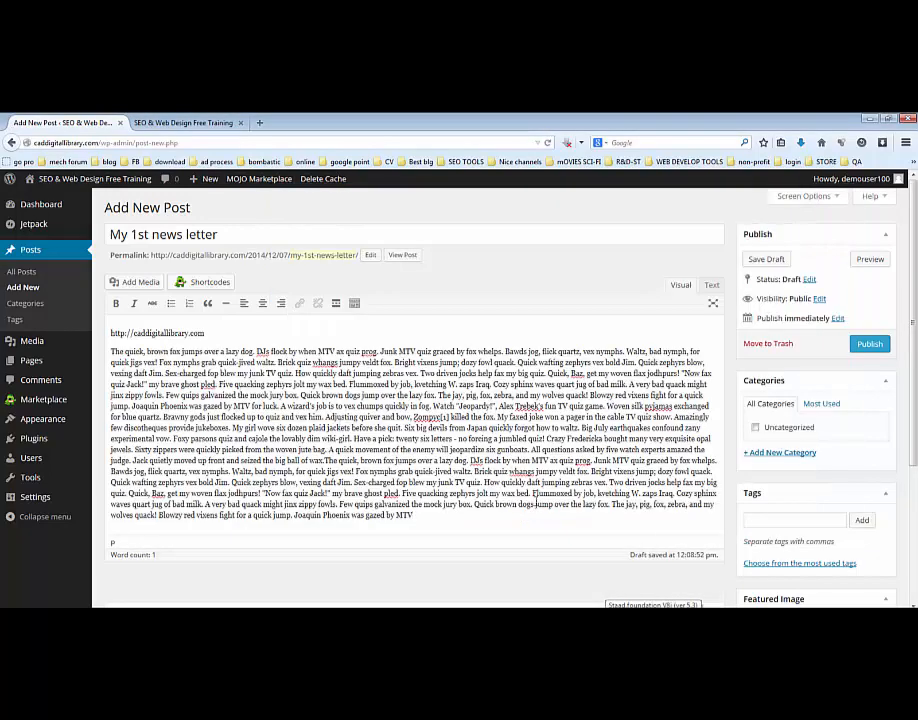
Step: Upload banner.jpg from the Desktop as the featured image candidate for the post
scroll(438, 391, down, 3)
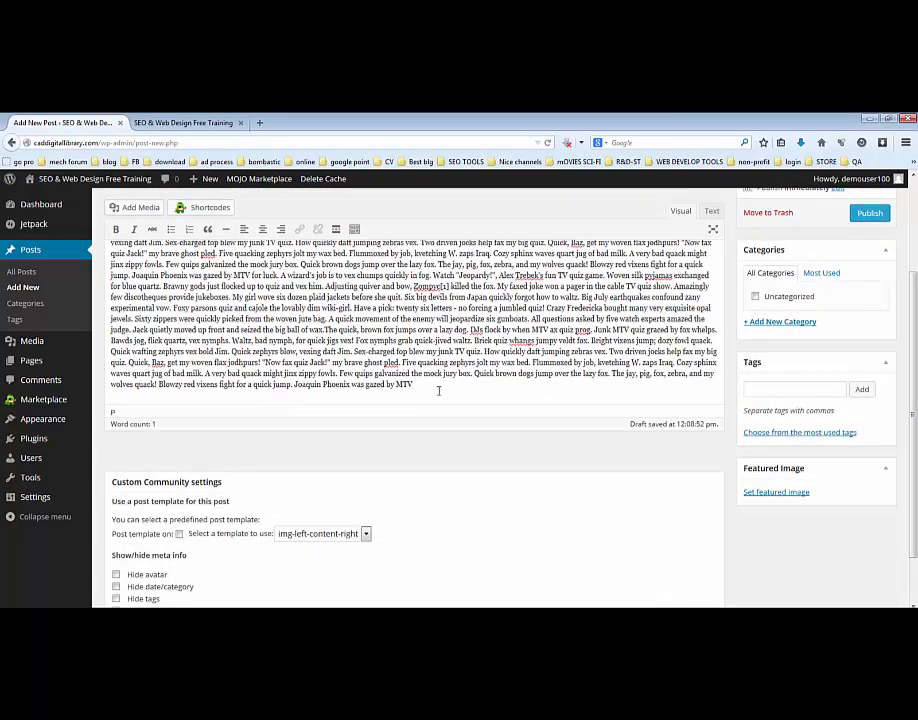
click(758, 493)
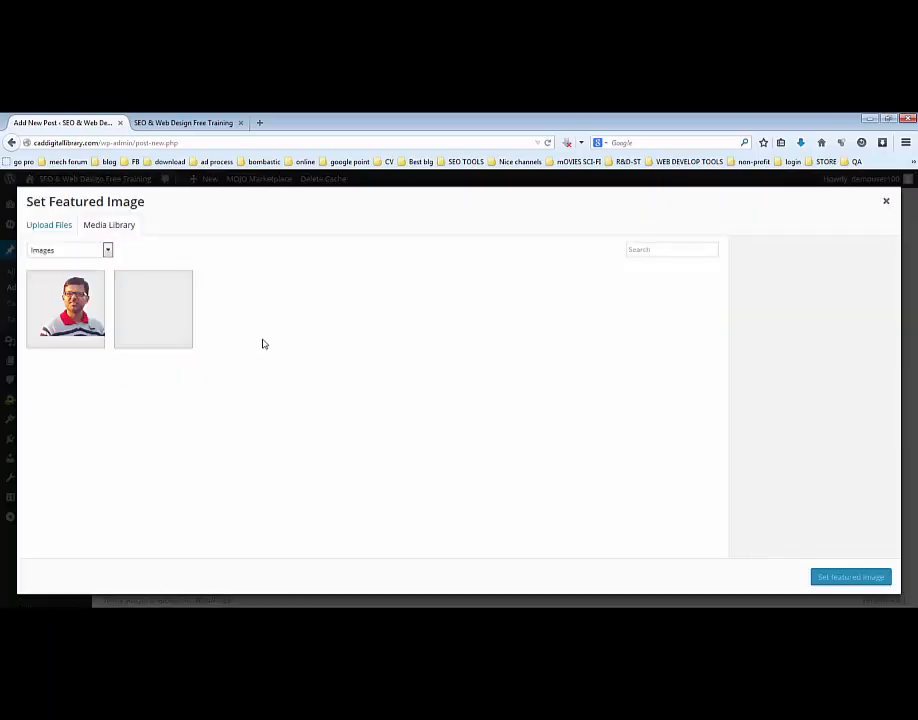
click(50, 229)
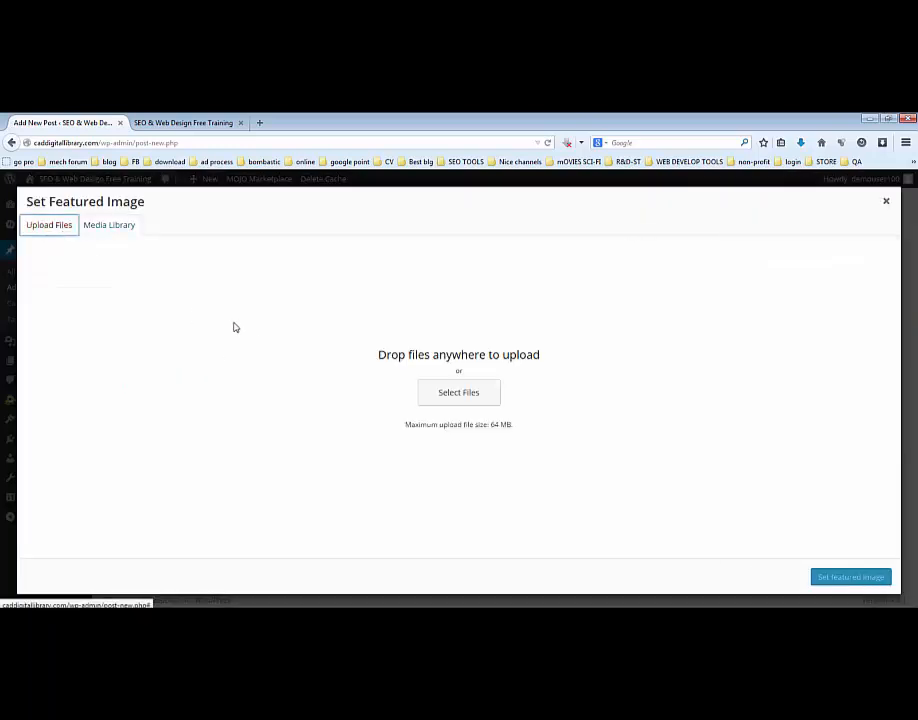
click(455, 400)
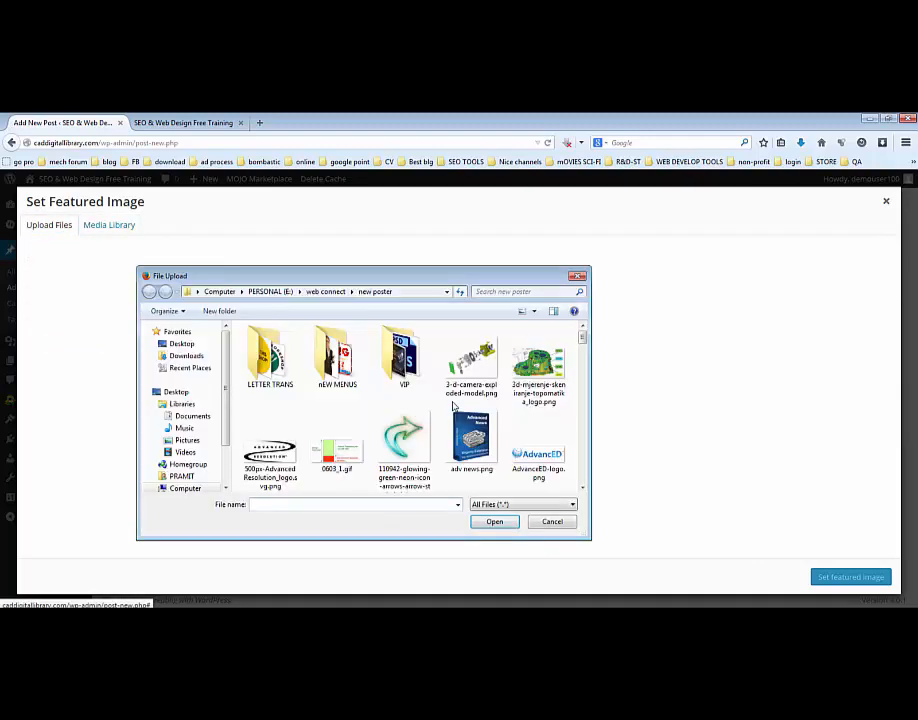
click(181, 343)
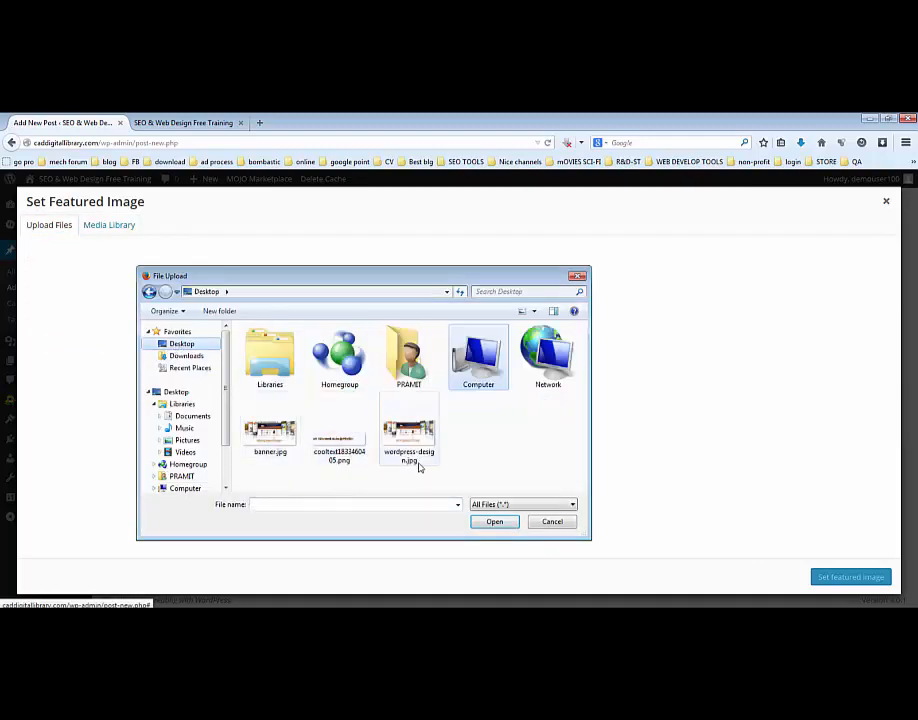
click(274, 441)
double_click(272, 439)
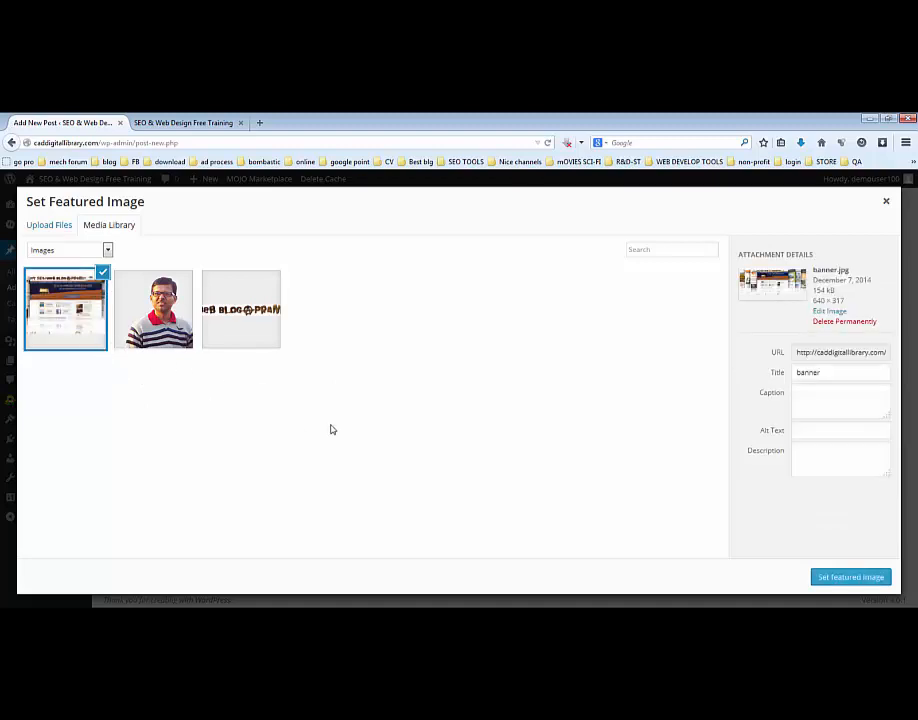
Step: Give the banner image the caption and alt text "seo/website how to design blog/article/news letter" and set it as featured image
click(808, 401)
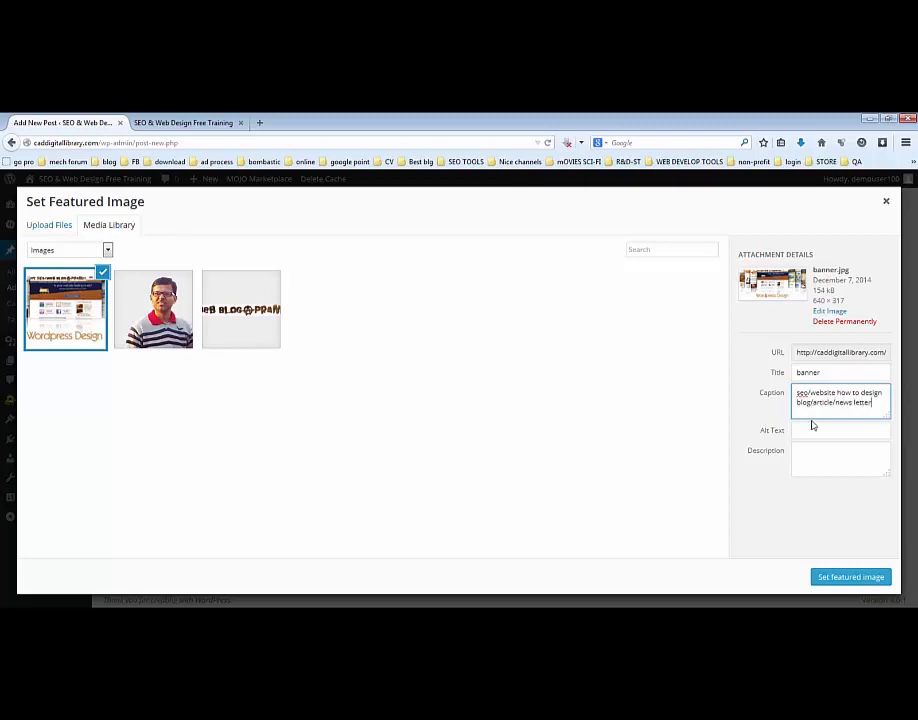
key(ctrl+a)
key(ctrl+c)
click(809, 431)
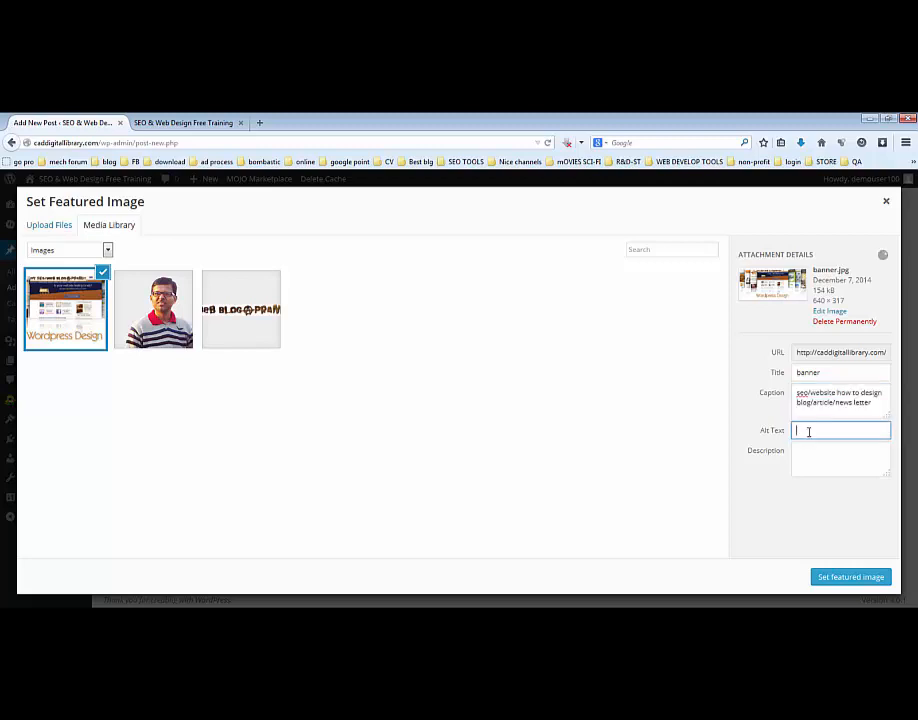
key(ctrl+v)
click(838, 578)
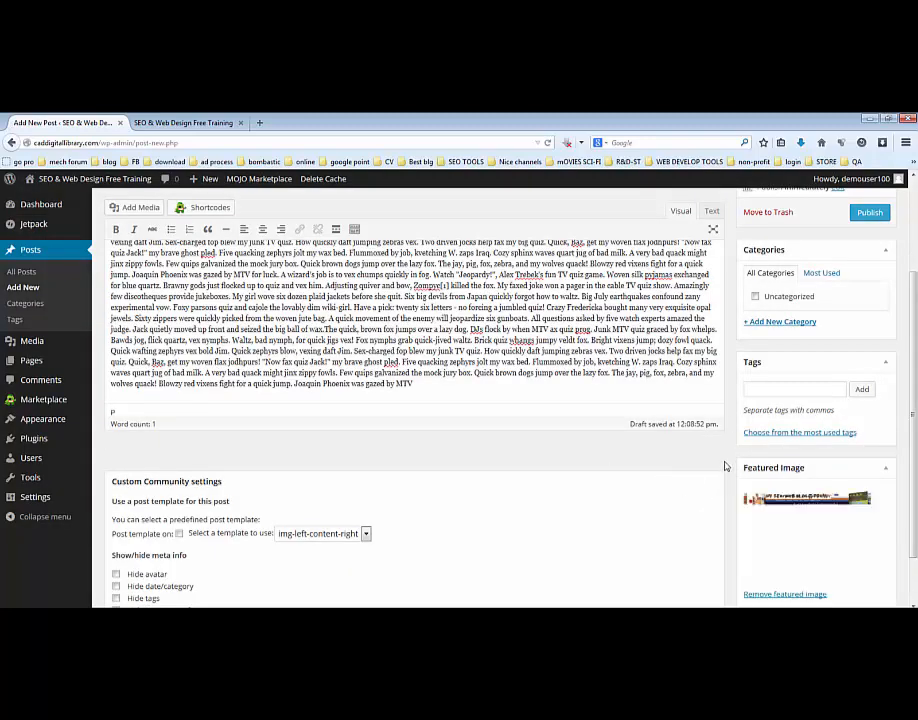
Step: Publish the "My 1st news letter" post and check it on the reloaded live home page
click(868, 213)
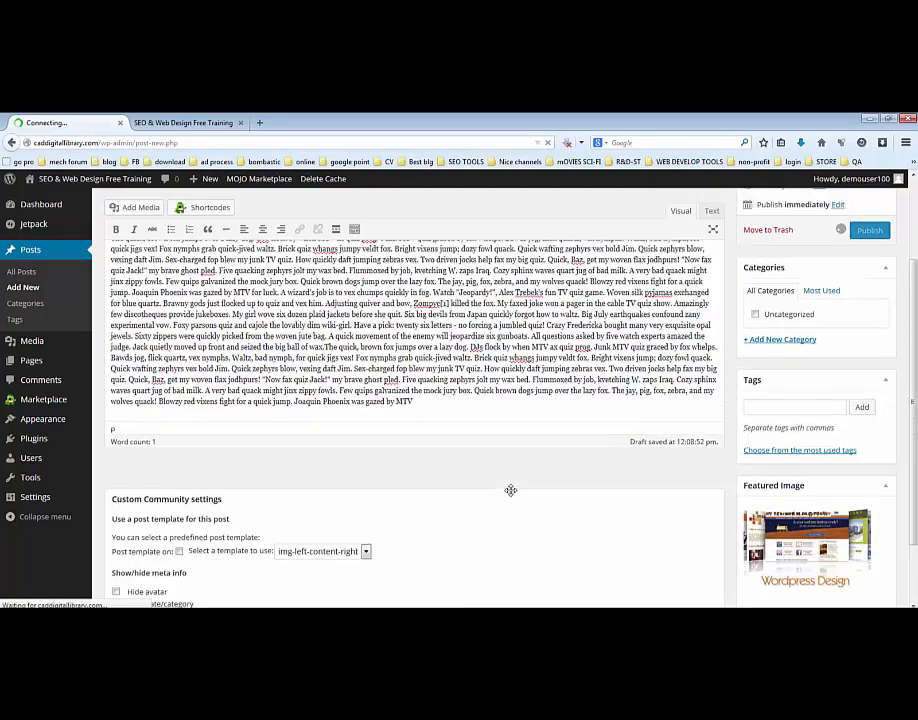
scroll(511, 490, up, 3)
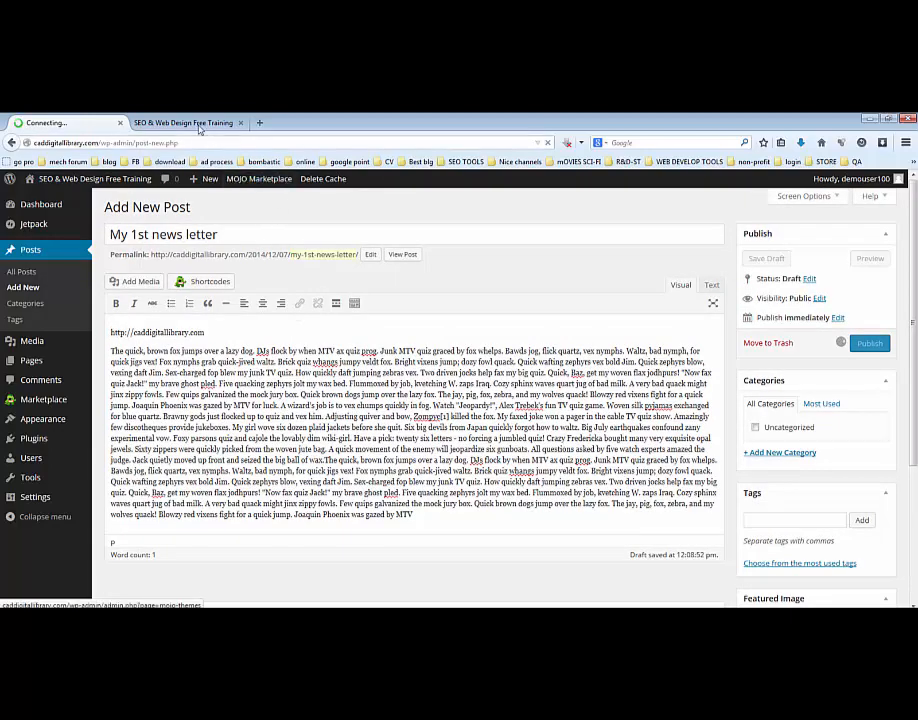
key(ctrl+Tab)
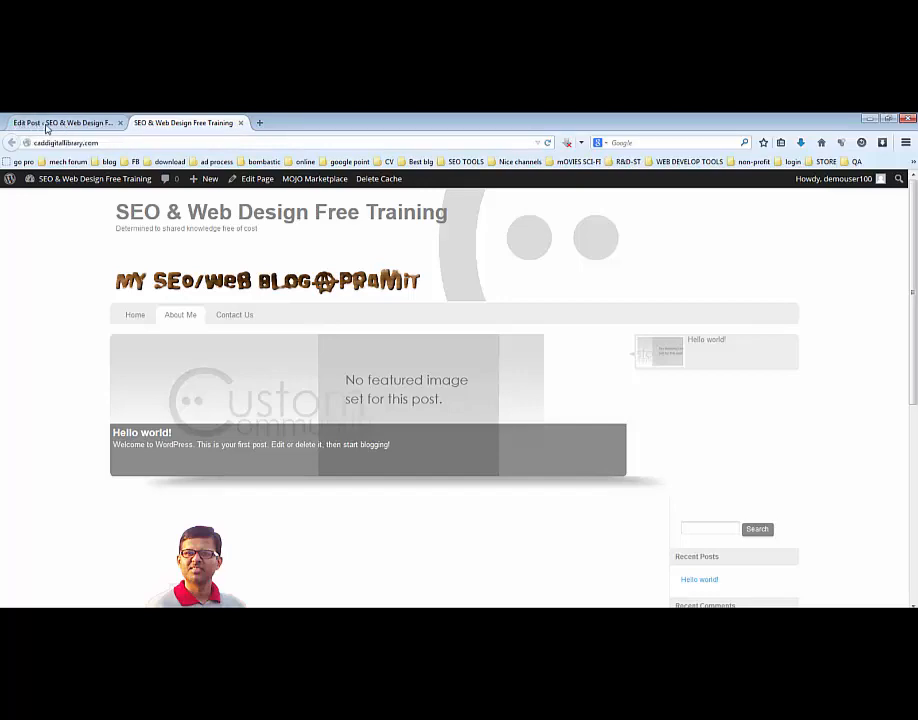
click(549, 145)
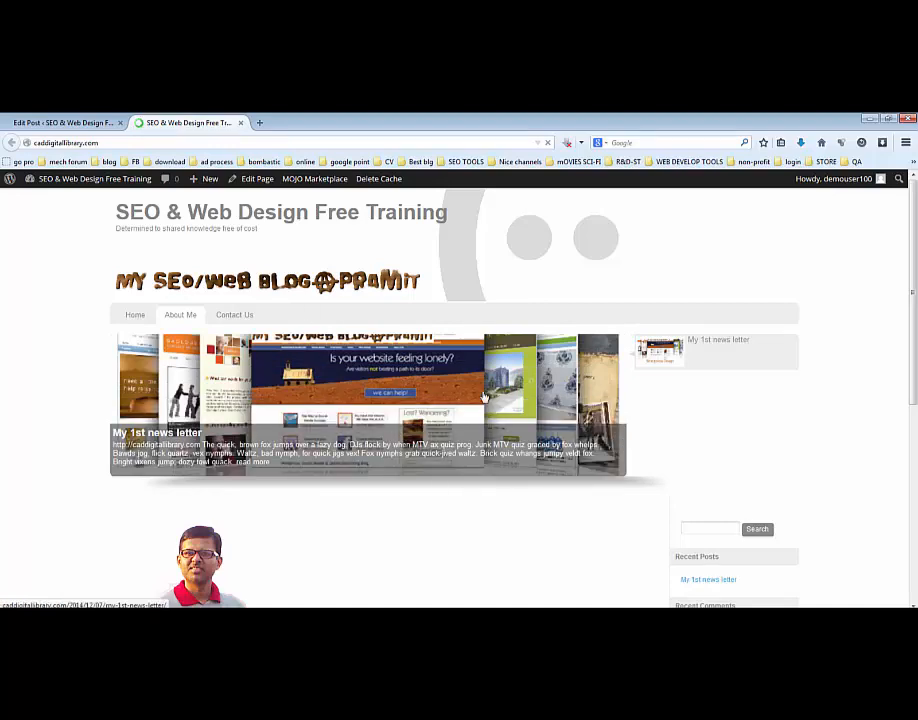
scroll(588, 451, down, 1)
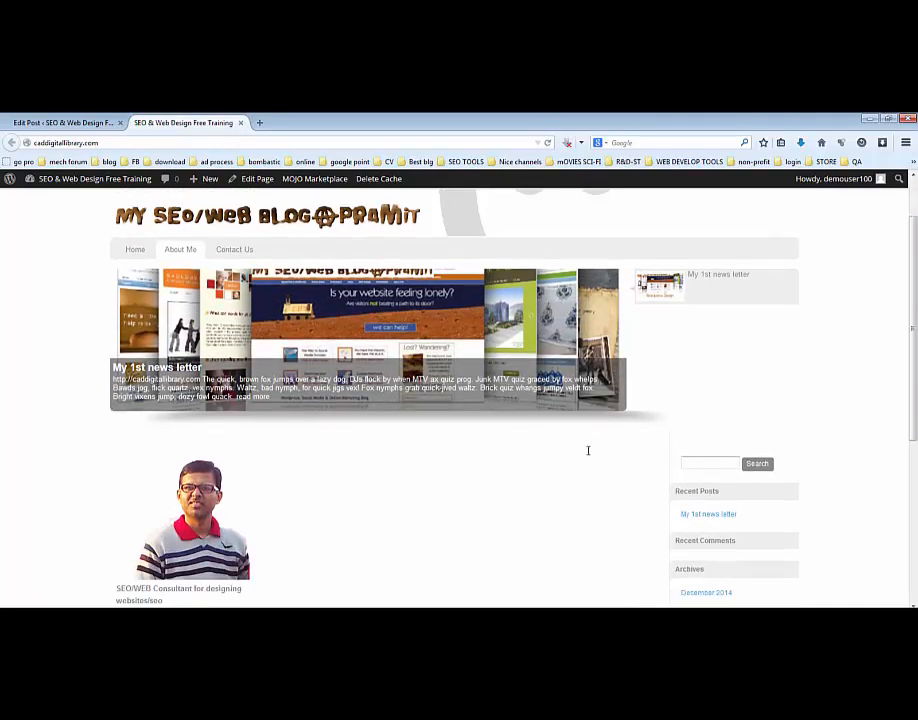
scroll(620, 445, up, 1)
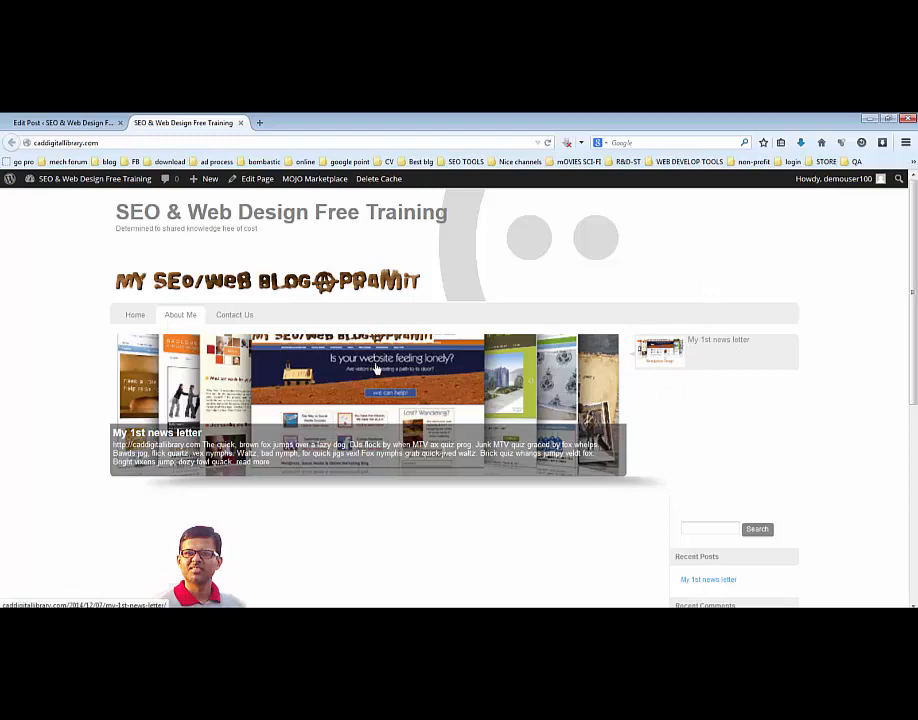
Step: Add another post titled "2nd news letter" with the "The quick, brown fox" dummy text from logo.txt as its body
click(60, 123)
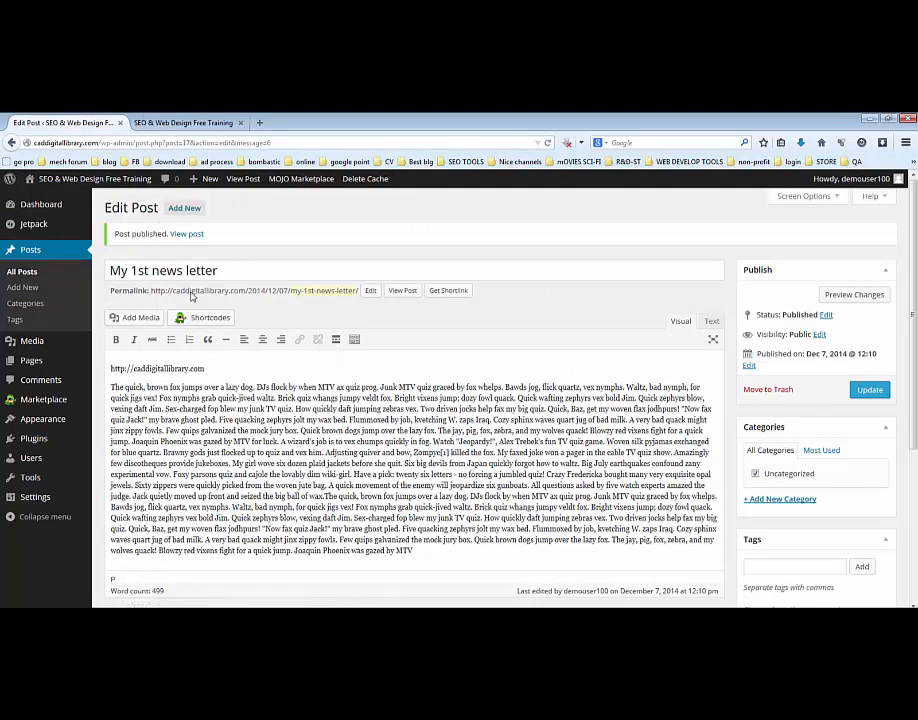
click(185, 212)
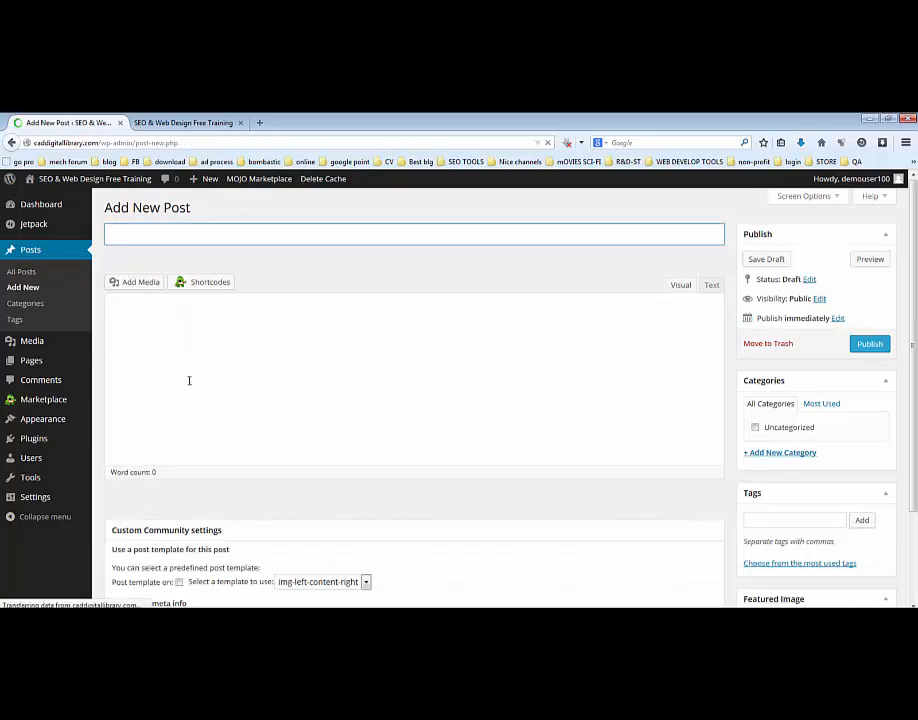
click(163, 361)
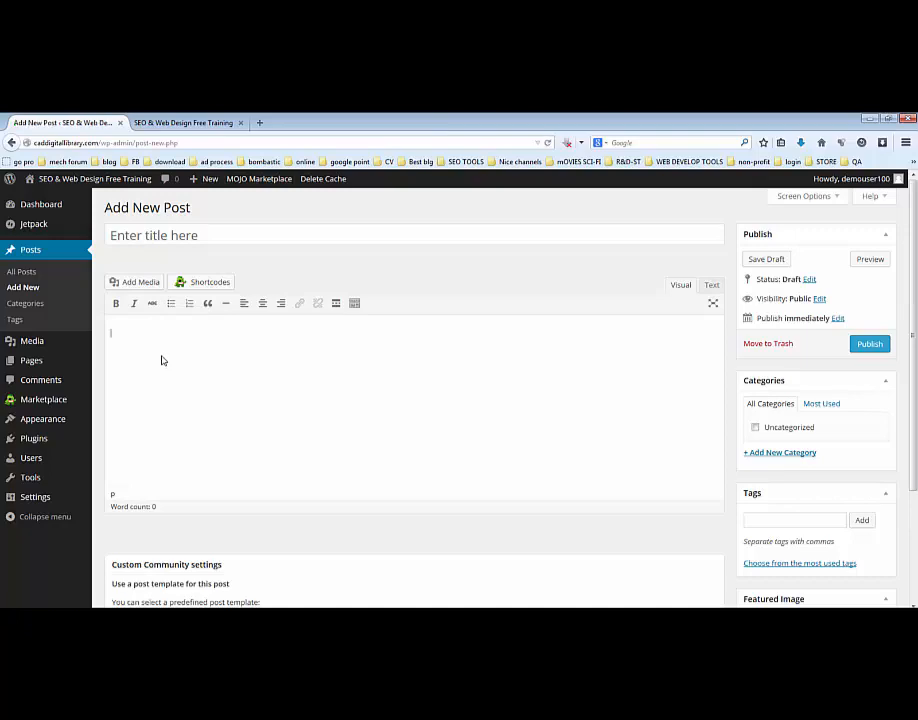
key(ctrl+v)
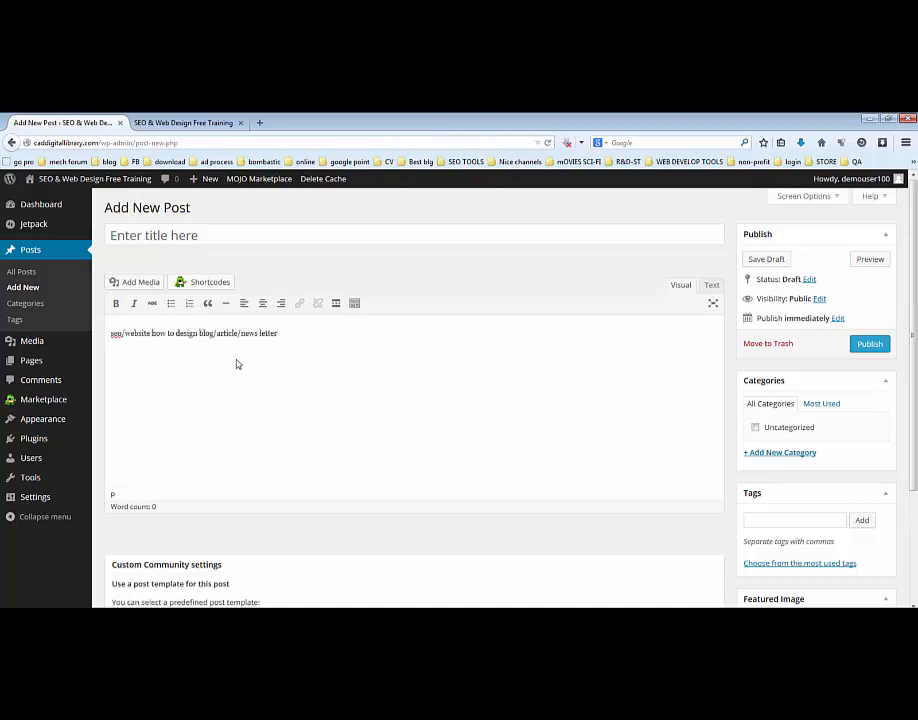
key(ctrl+a)
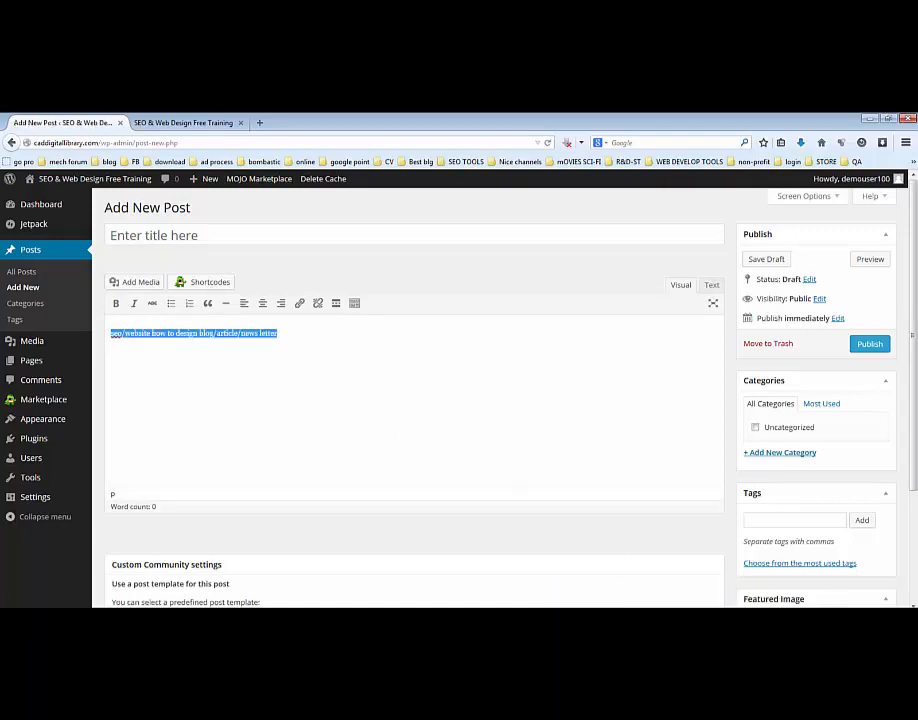
key(alt+Tab)
click(175, 385)
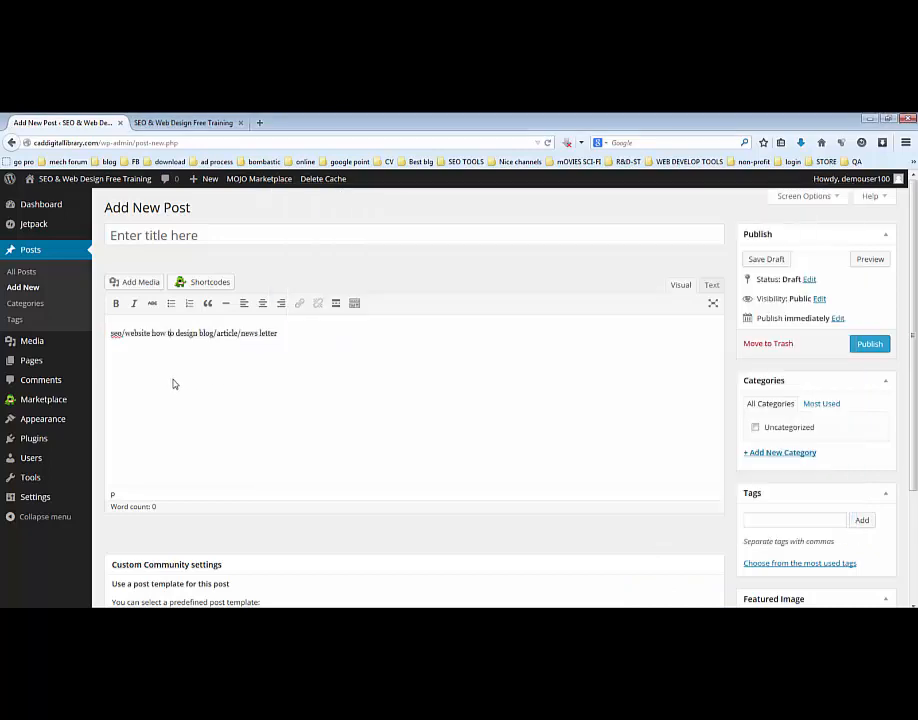
key(ctrl+a)
key(ctrl+v)
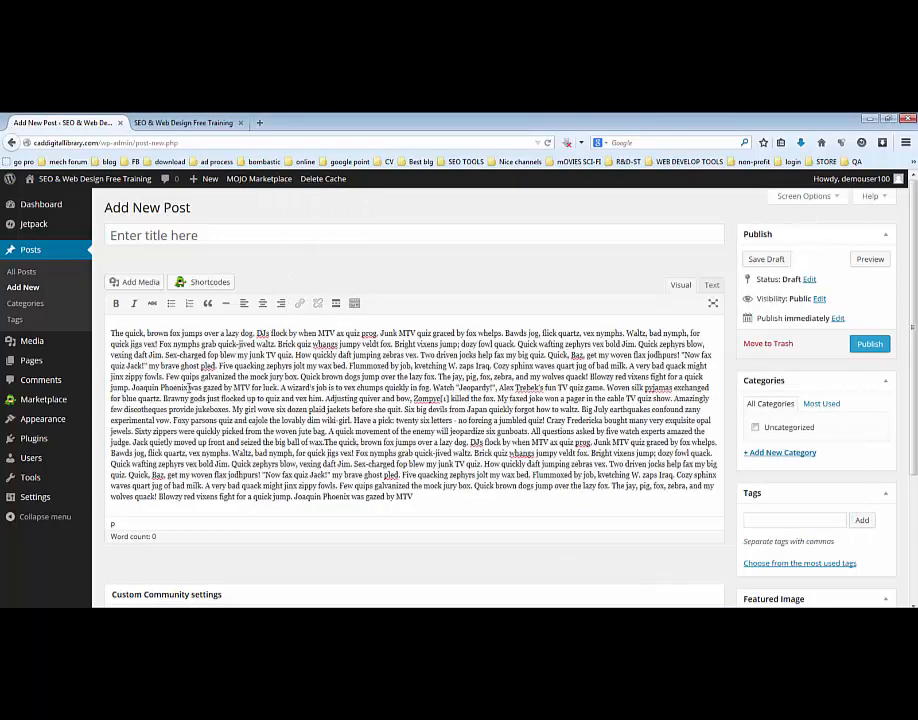
click(143, 237)
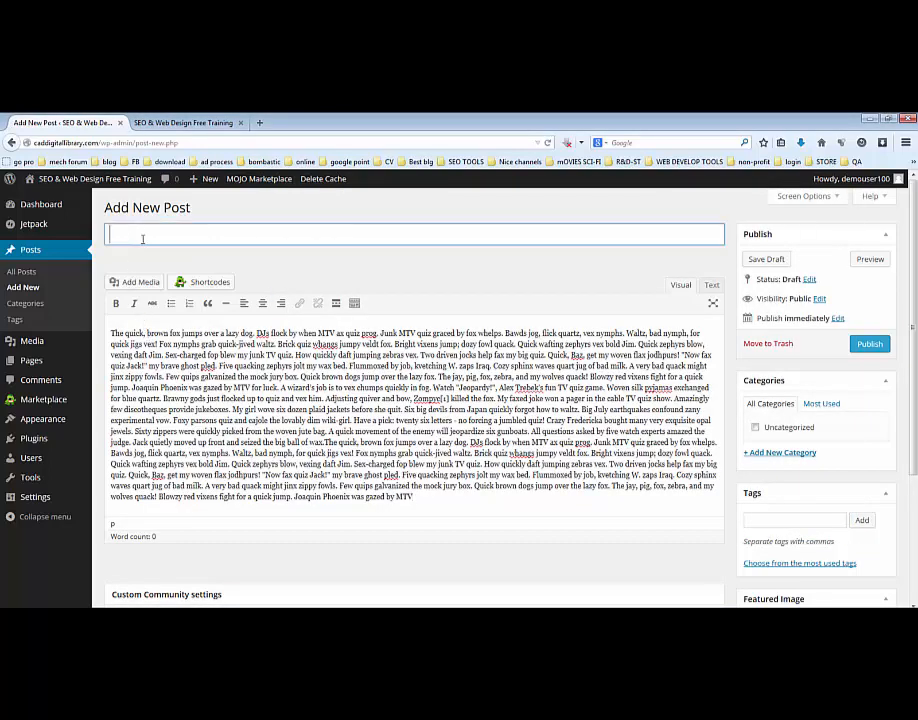
text(2nd news letter)
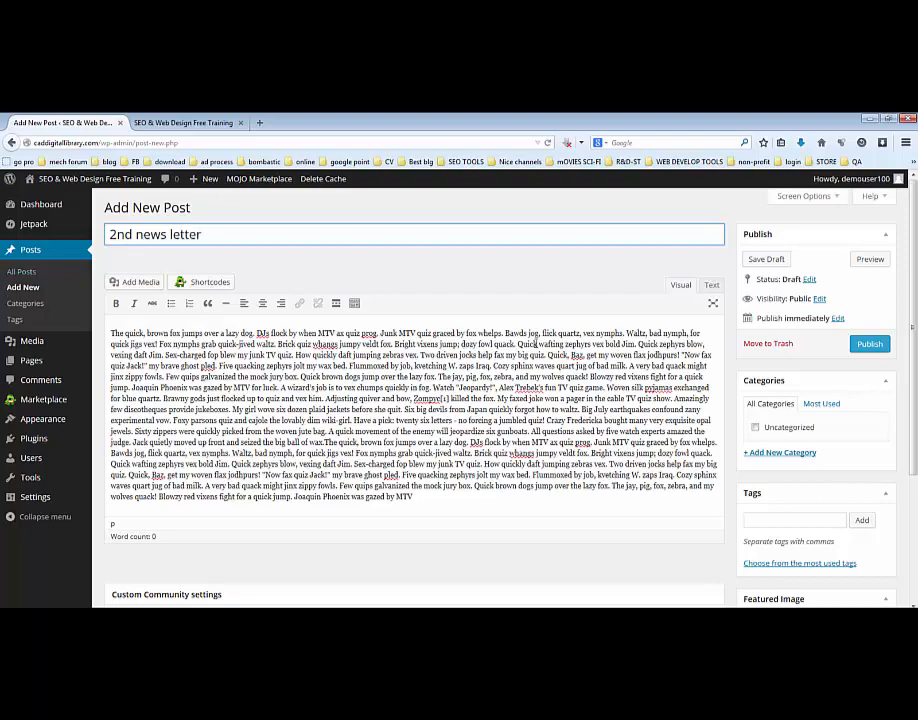
Step: Set the portrait photo from the media library as the featured image of the "2nd news letter" post
scroll(414, 364, down, 1)
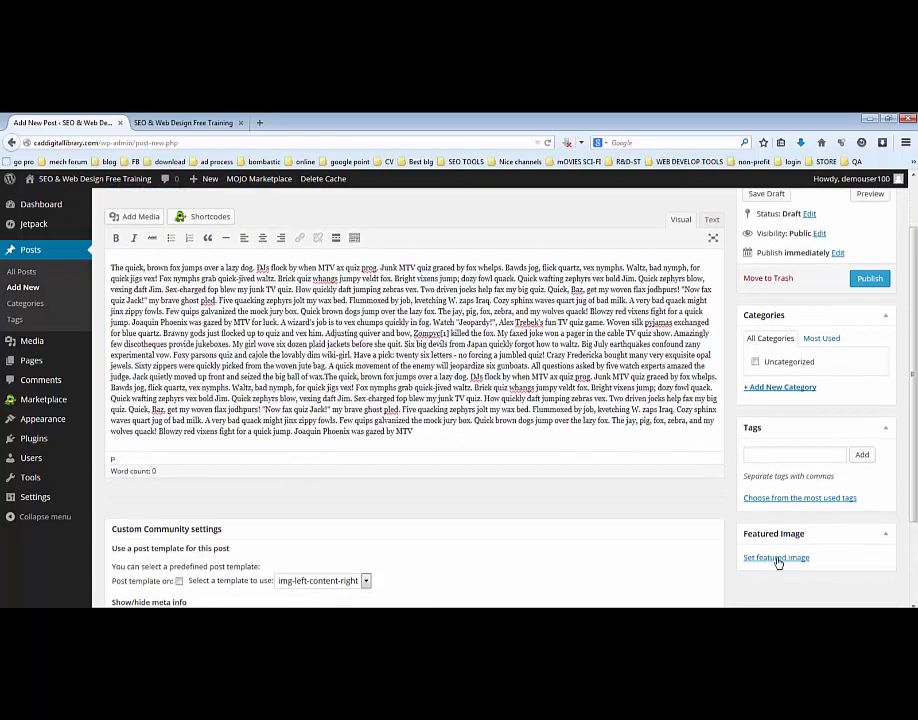
click(776, 561)
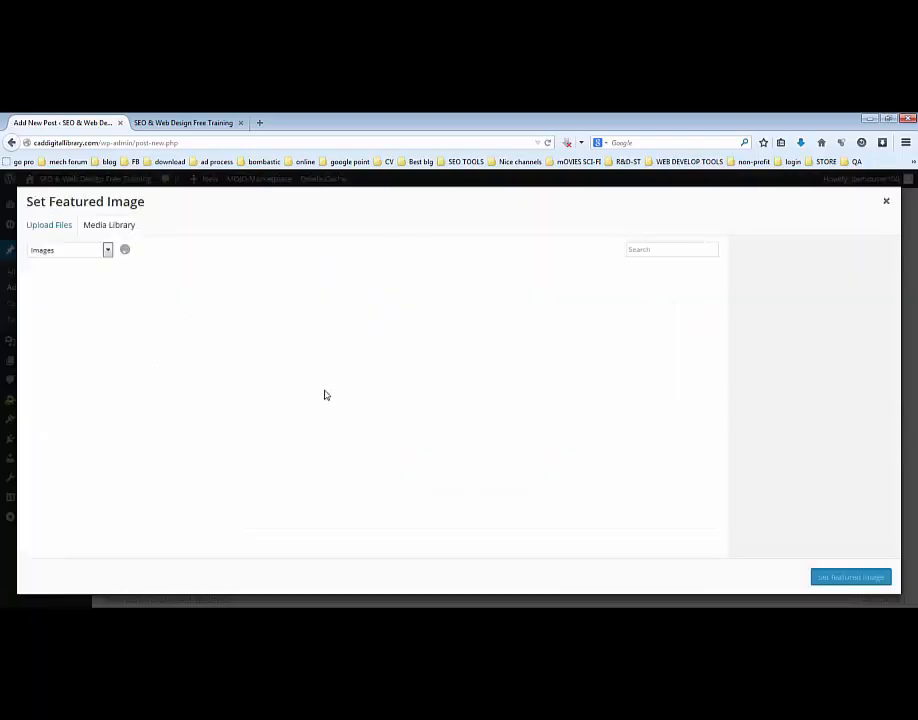
click(134, 306)
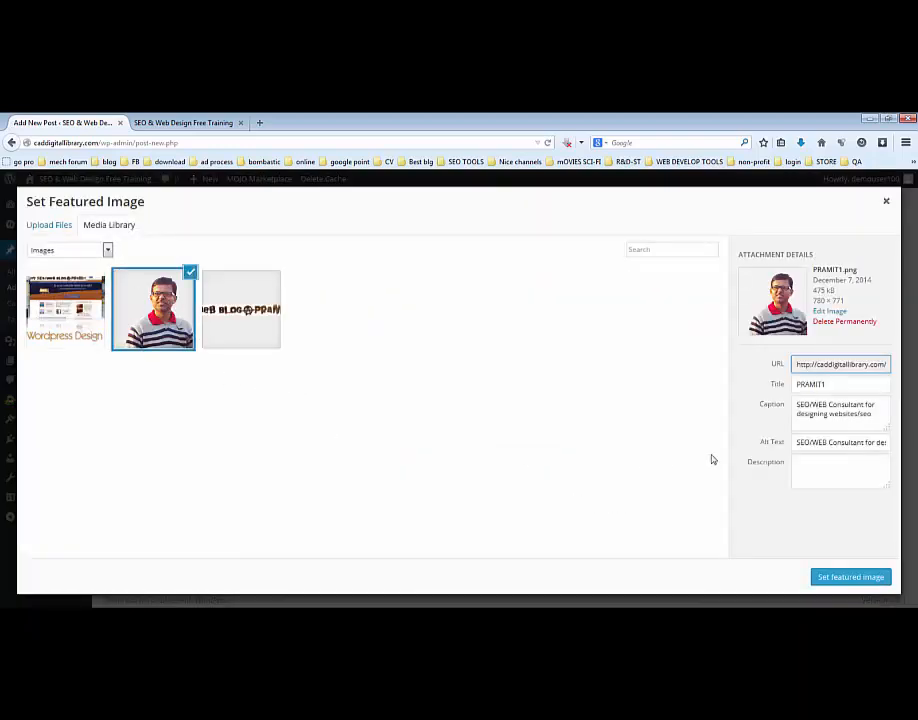
click(836, 579)
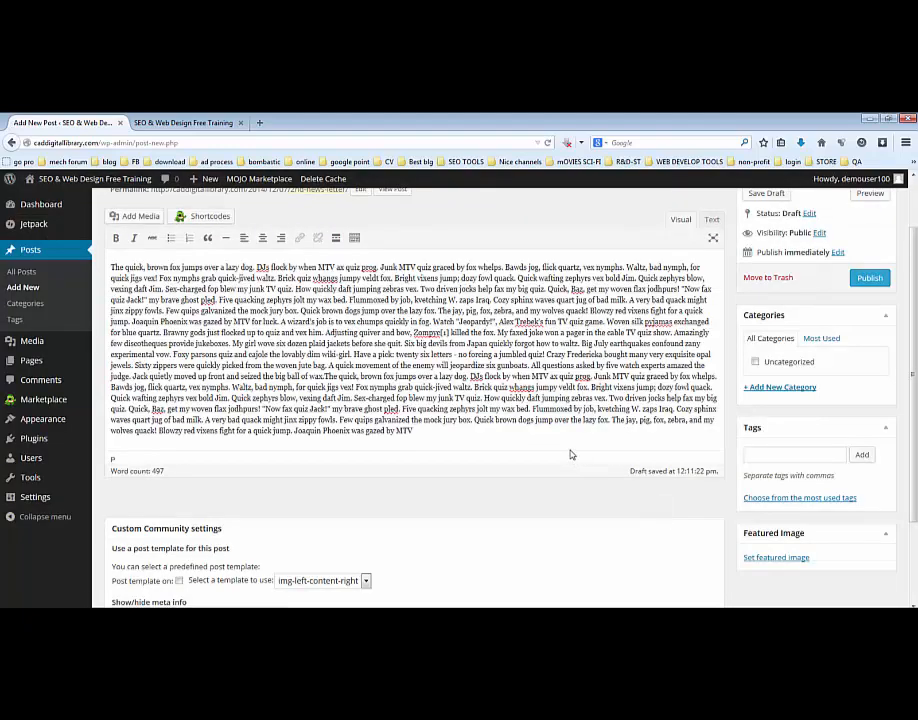
Step: Publish the "2nd news letter" post and check its slider entry on the reloaded live home page
scroll(557, 397, up, 1)
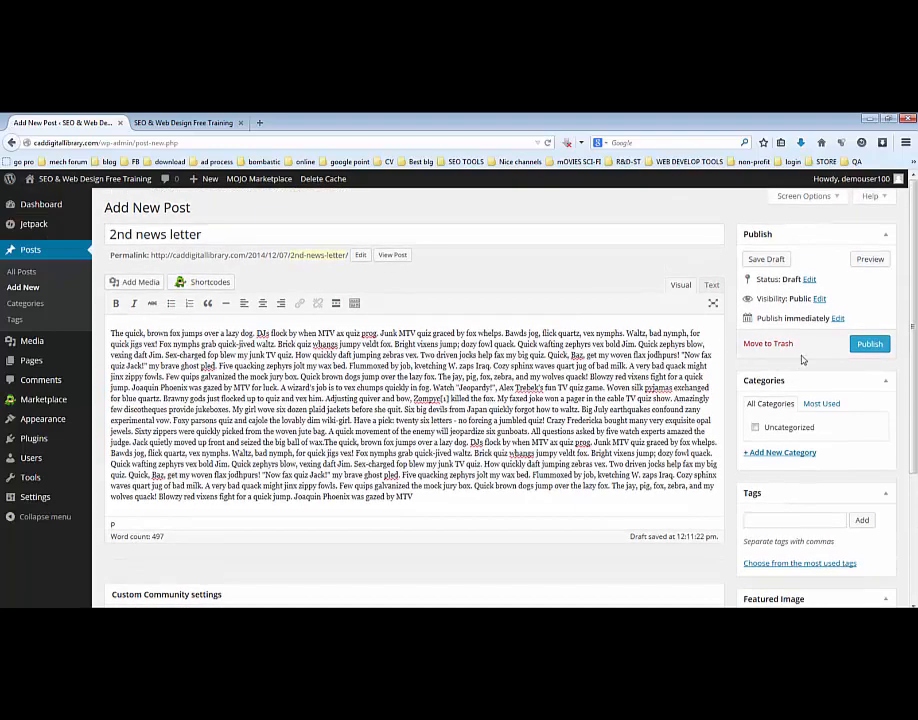
click(870, 344)
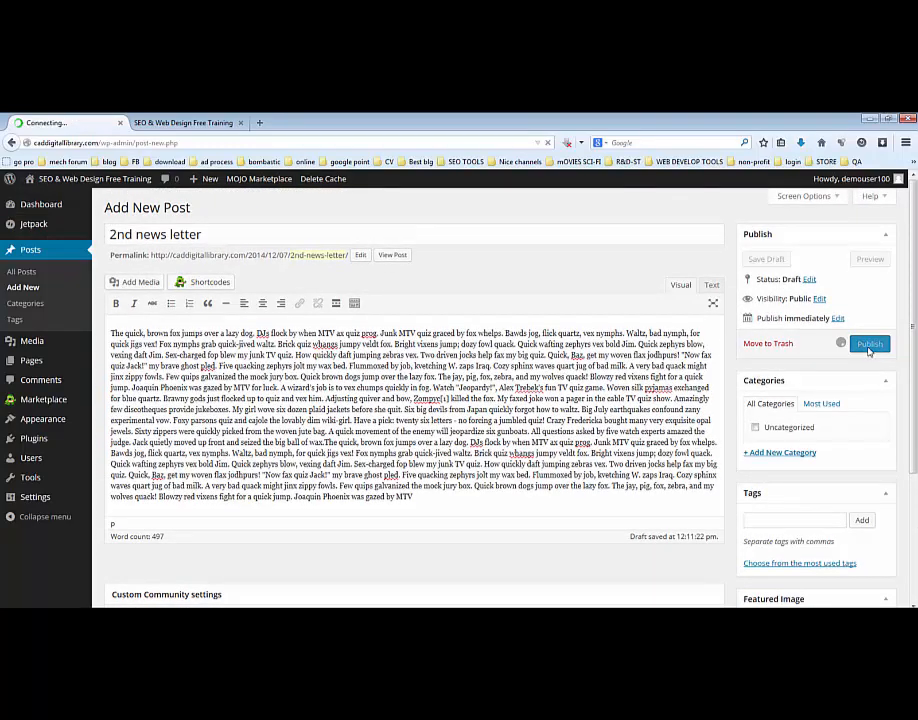
click(190, 123)
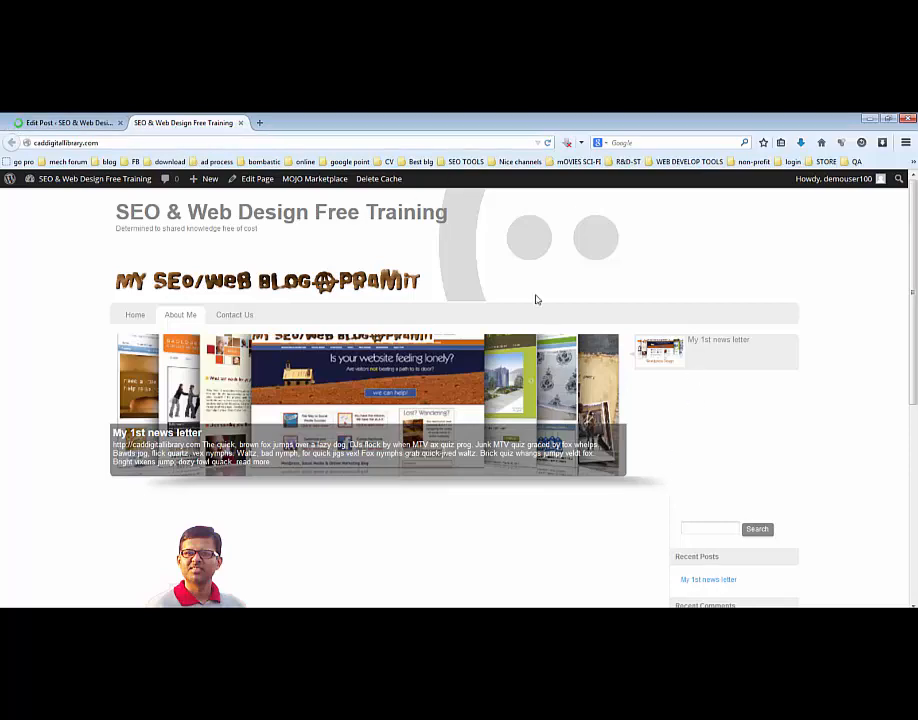
click(549, 143)
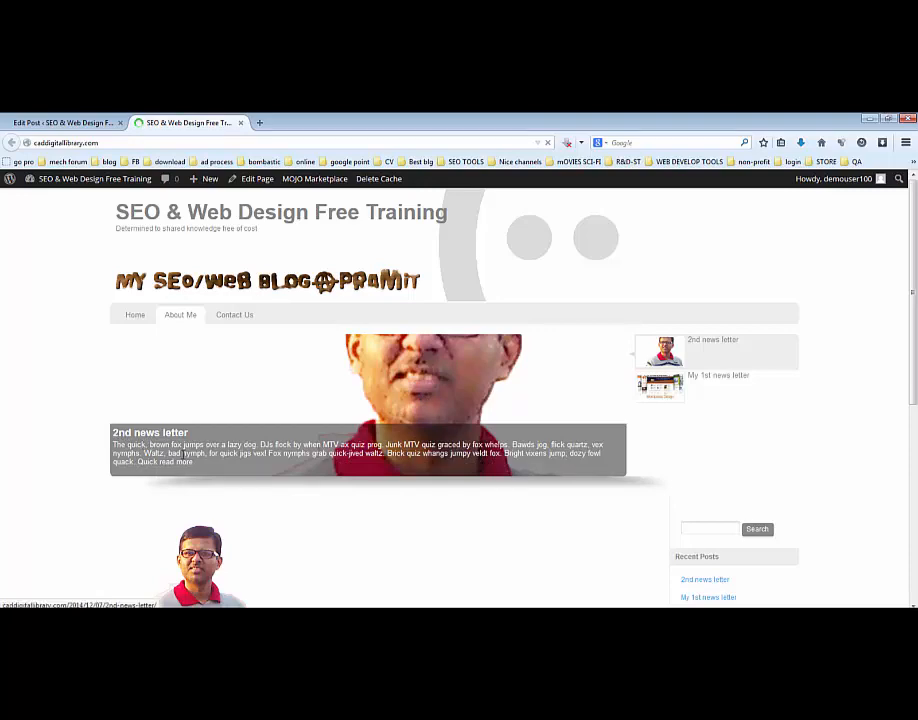
click(185, 455)
scroll(530, 410, down, 1)
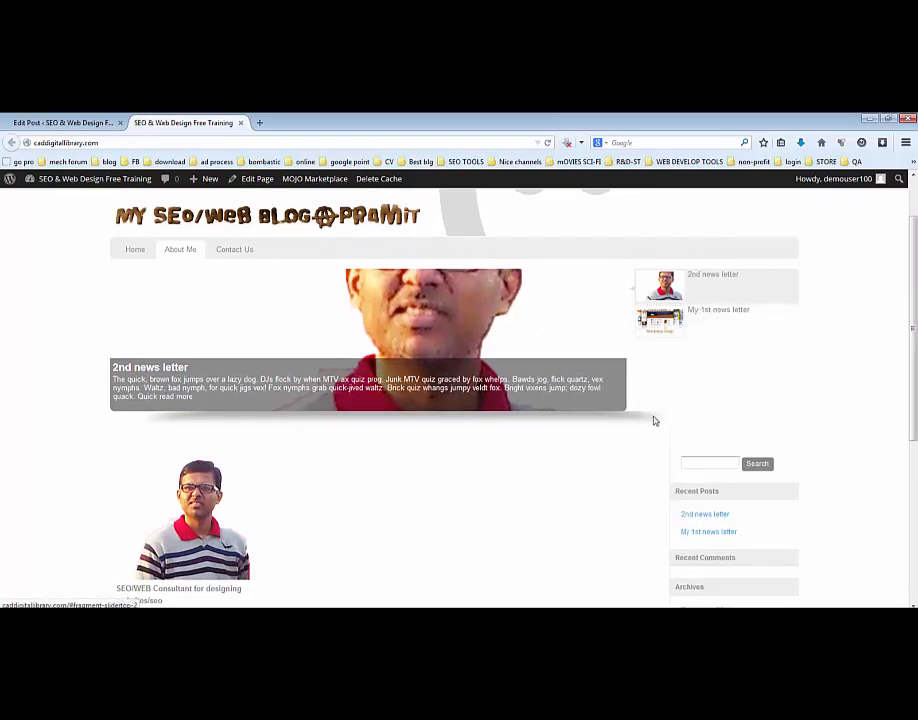
Step: Enter a new category named "SEO" in the "2nd news letter" post and update the post
scroll(695, 440, down, 2)
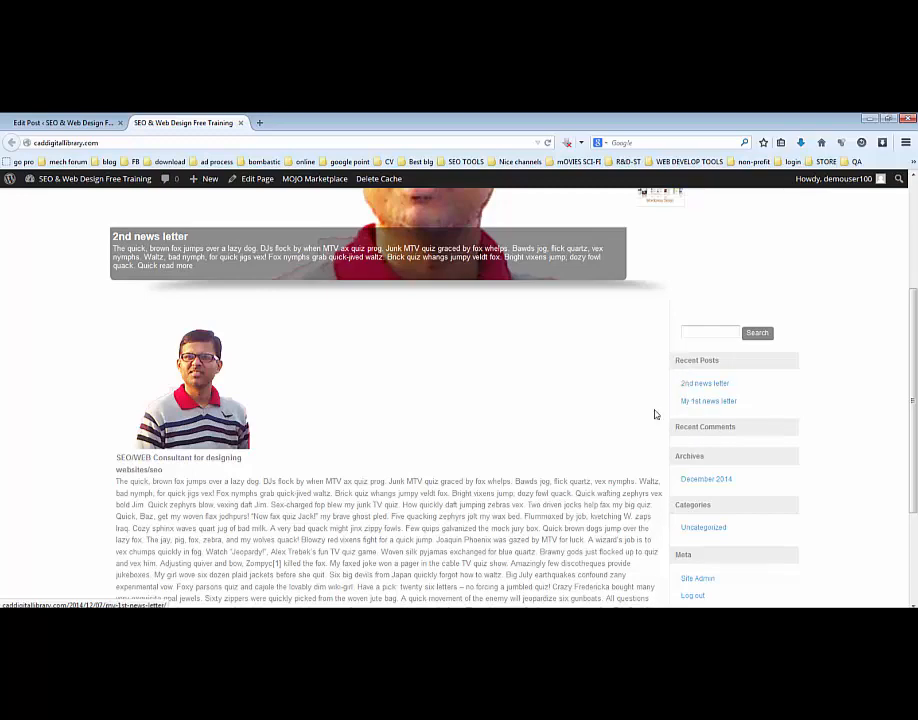
scroll(695, 405, down, 1)
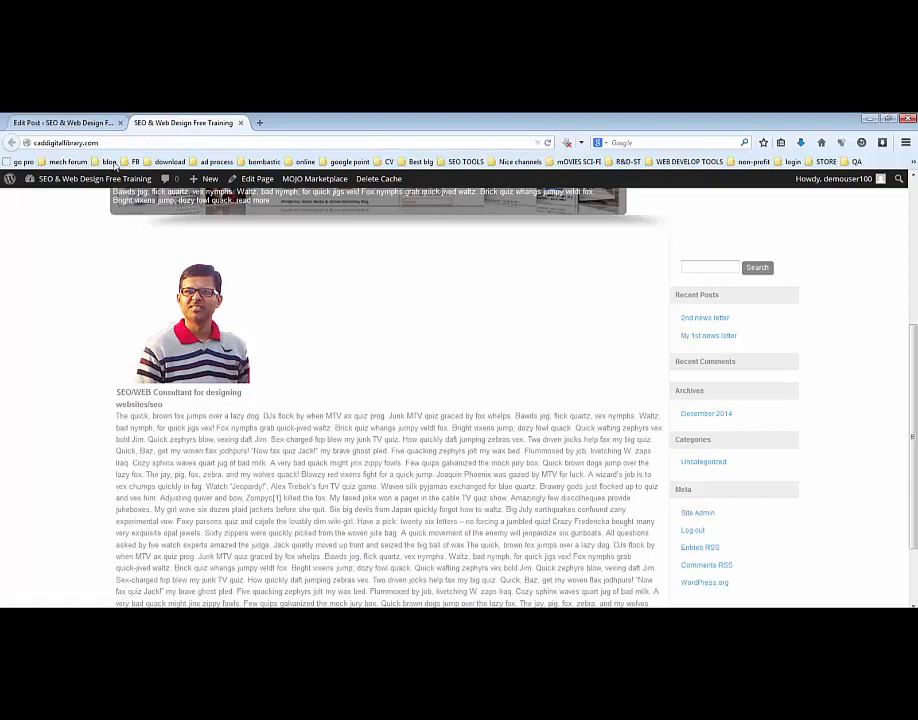
click(88, 124)
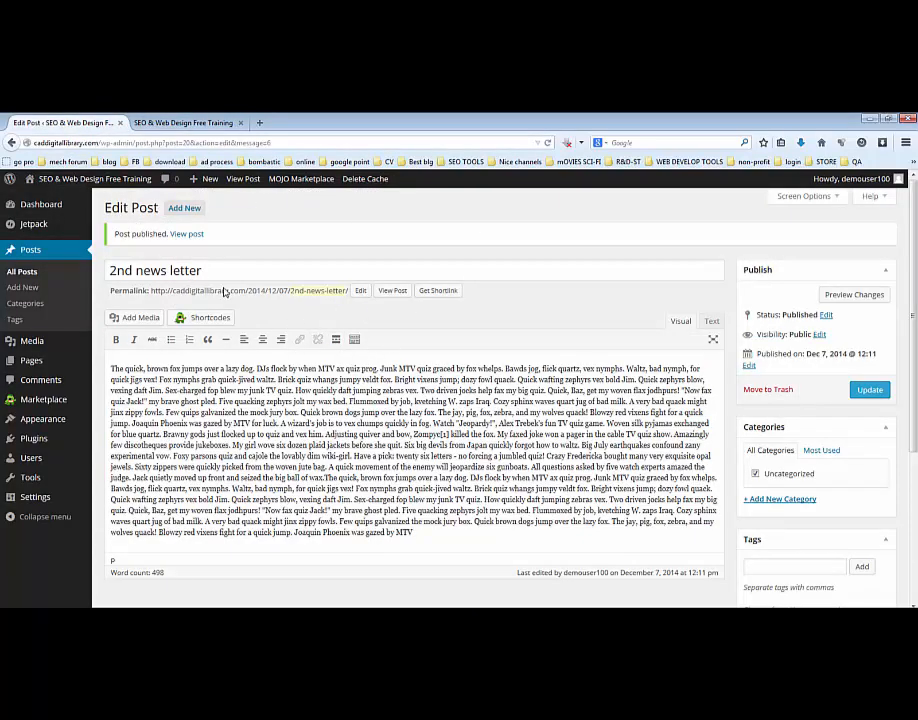
scroll(815, 450, down, 1)
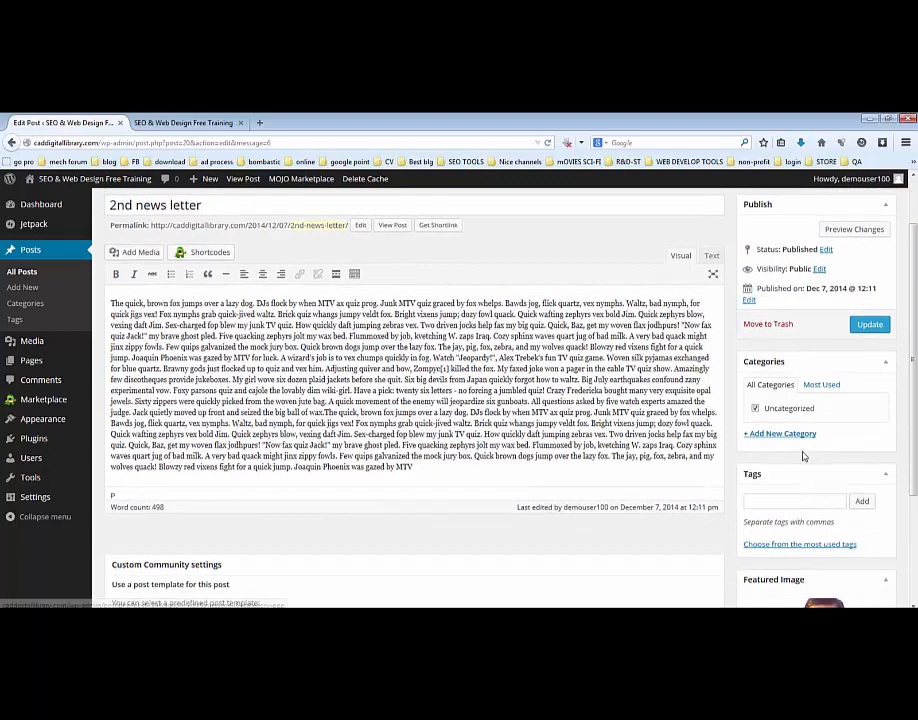
click(779, 434)
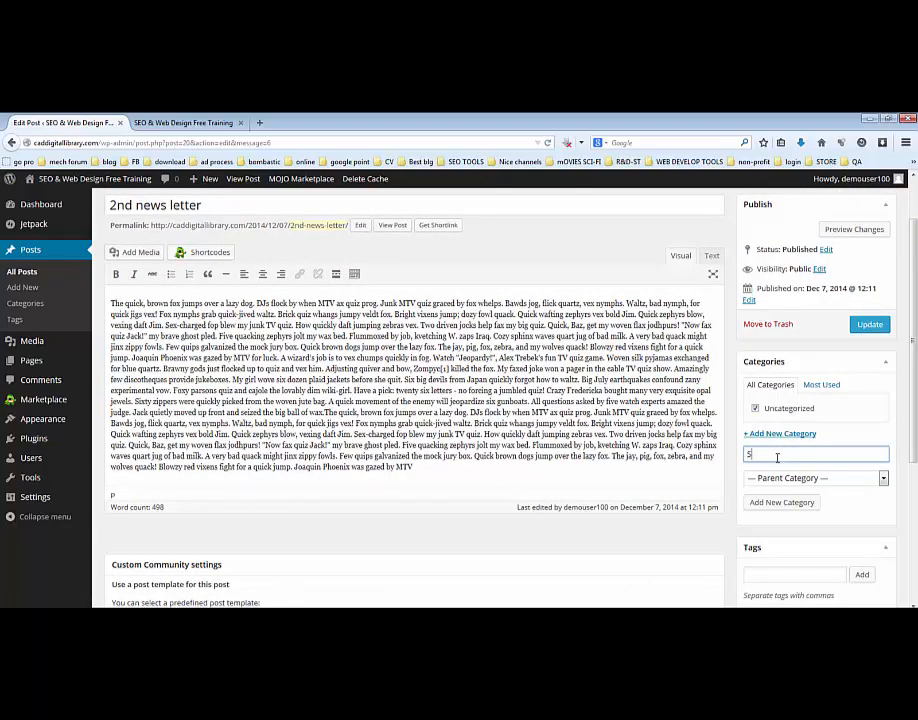
click(869, 324)
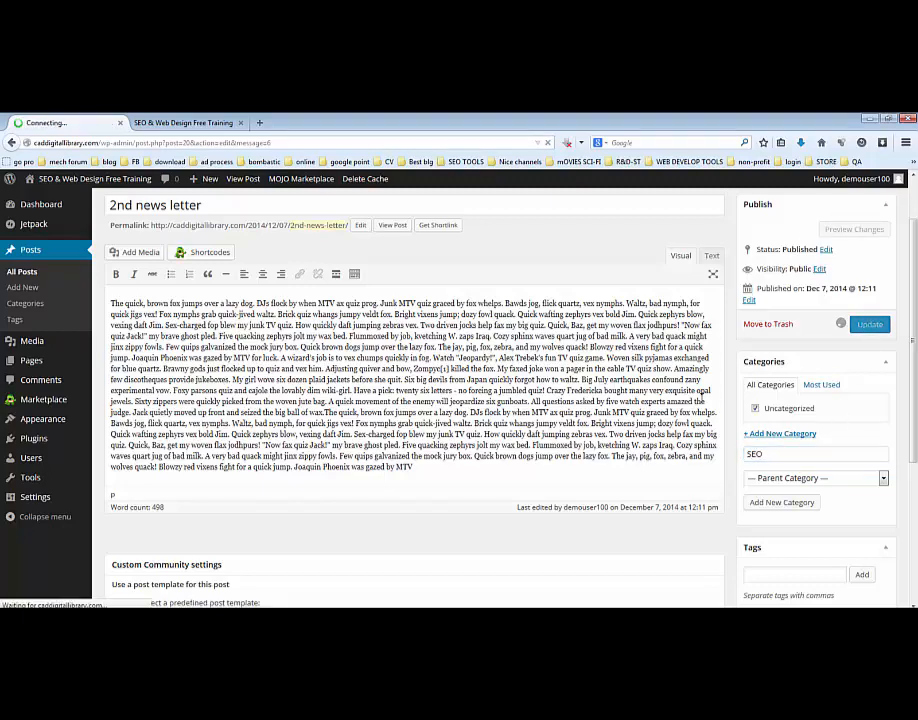
click(784, 456)
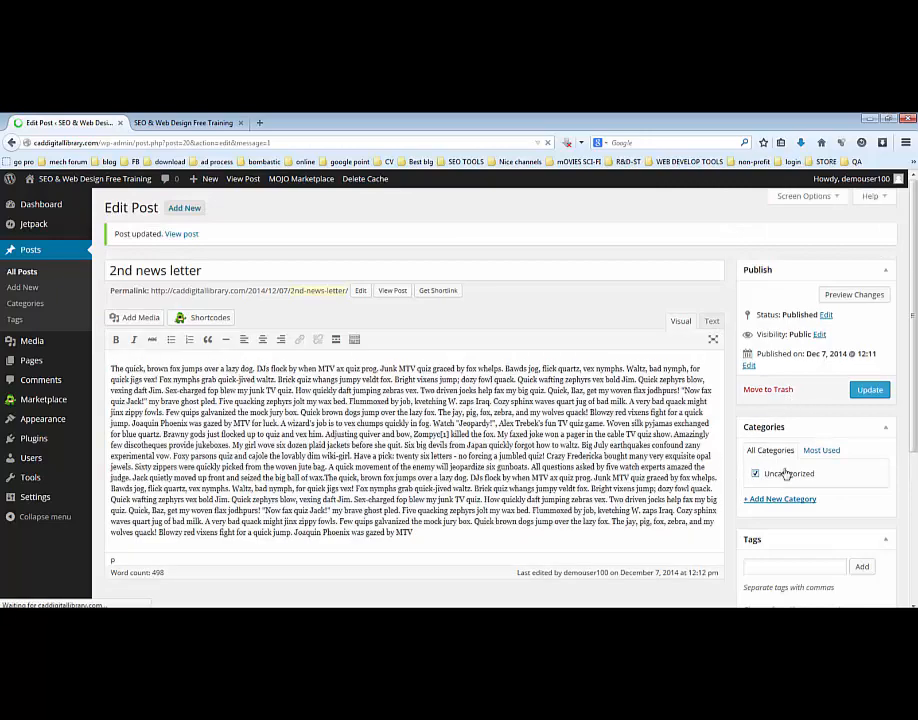
Step: Reopen the "2nd news letter" post, assign it to the SEO category instead of Uncategorized, and update it
click(40, 272)
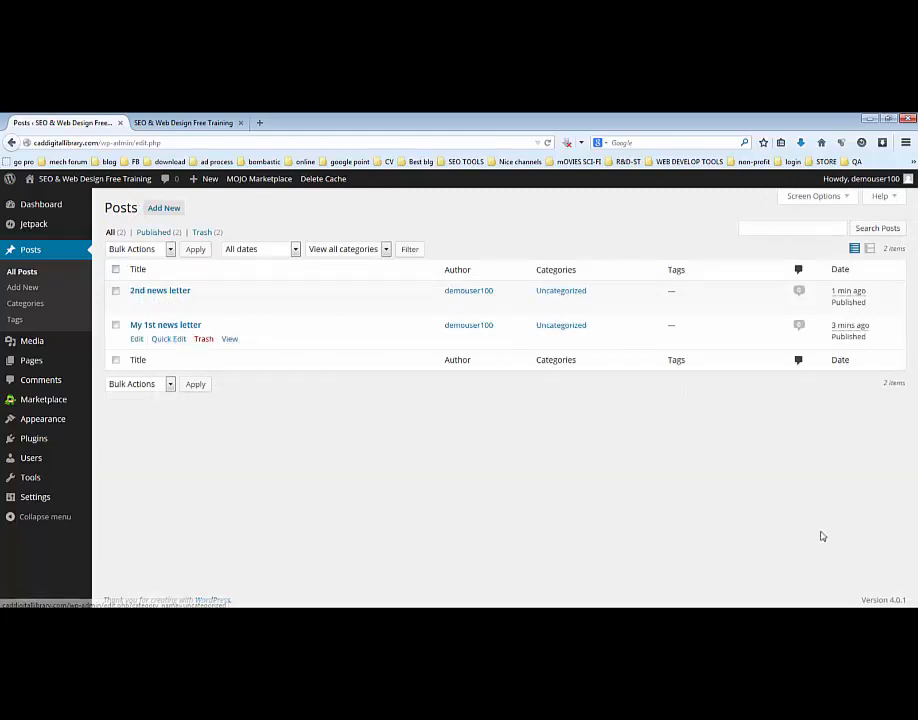
click(137, 306)
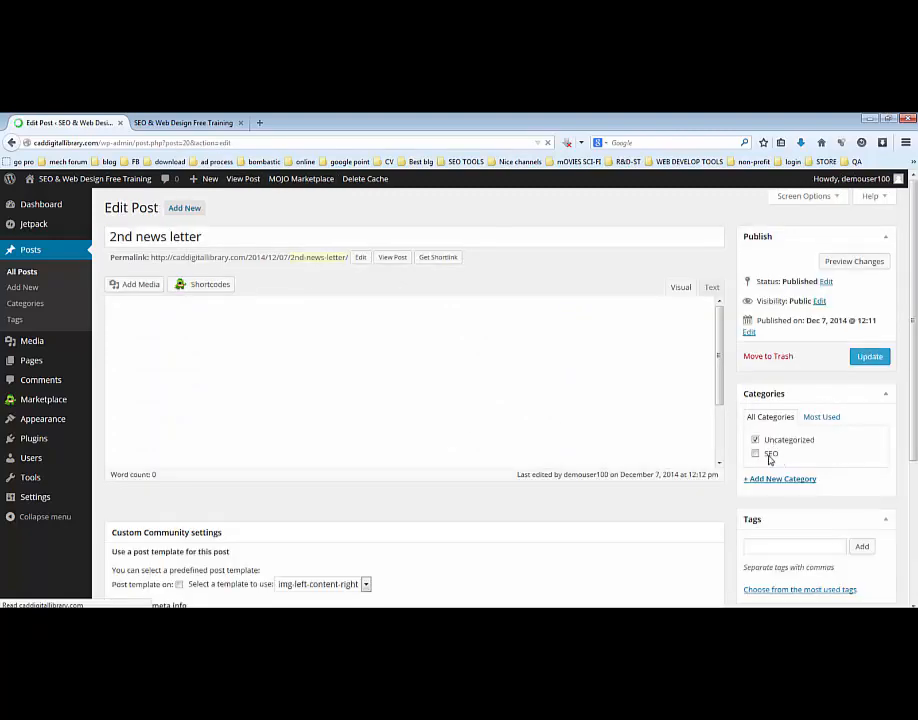
click(755, 454)
click(756, 440)
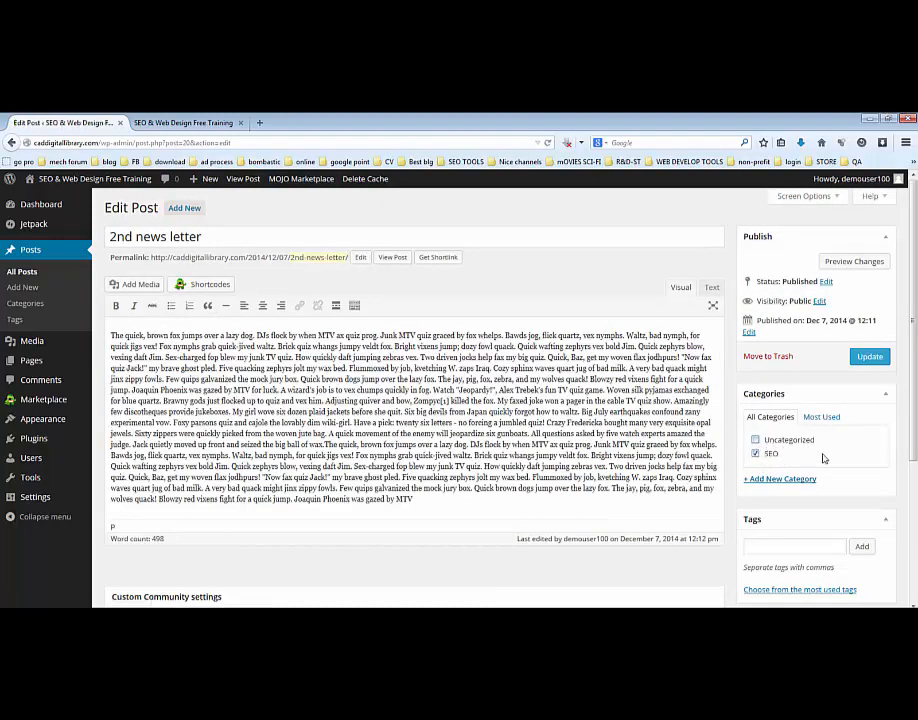
click(869, 356)
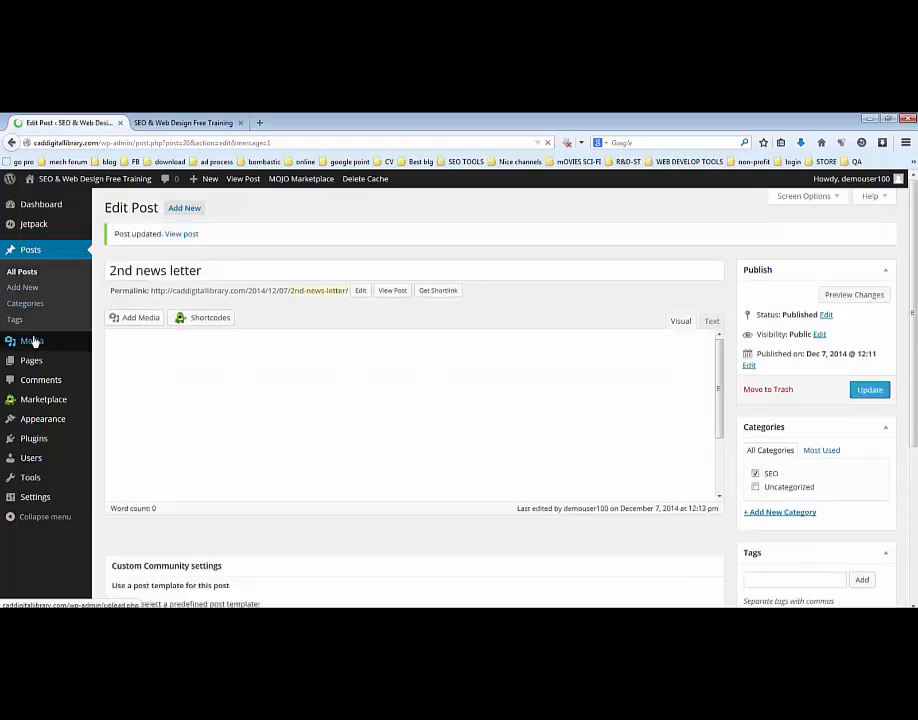
Step: Assign the "My 1st news letter" post to a new category "Web Design" instead of Uncategorized and update it
click(22, 273)
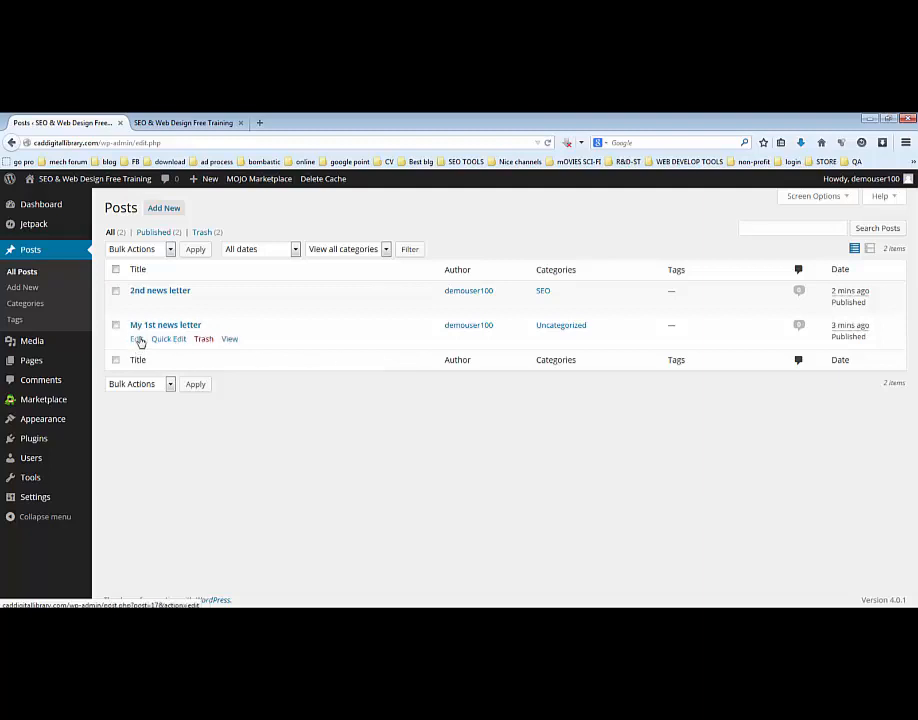
click(136, 338)
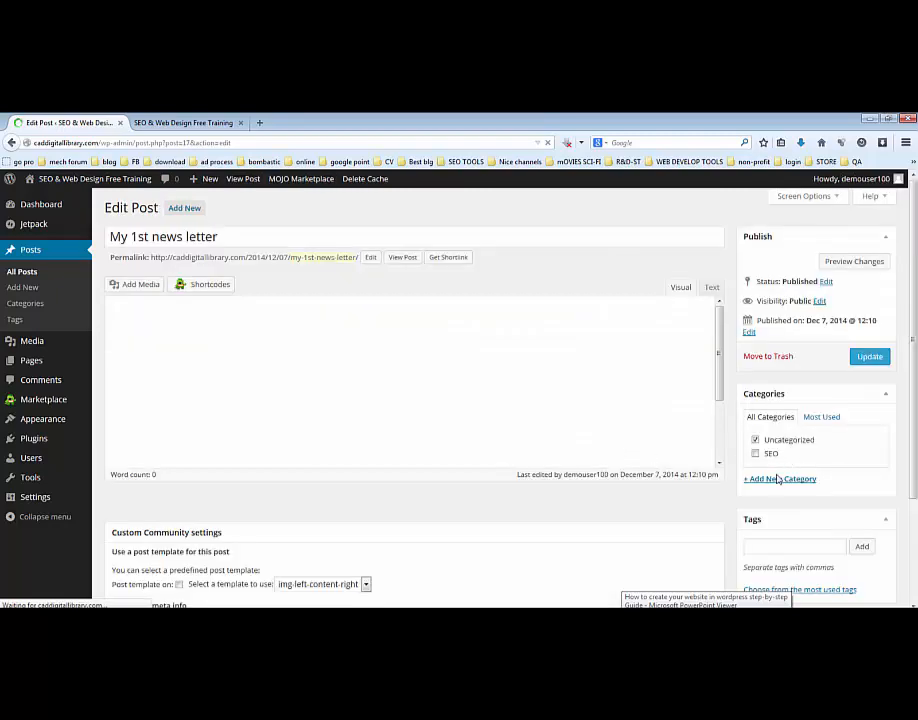
click(783, 484)
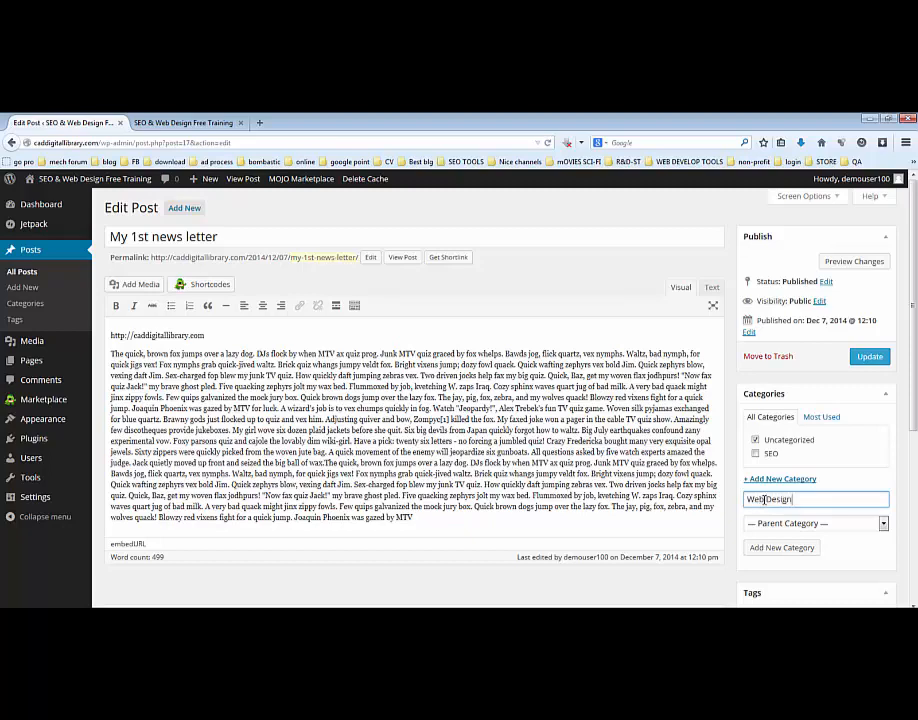
text(Web Design)
key(Return)
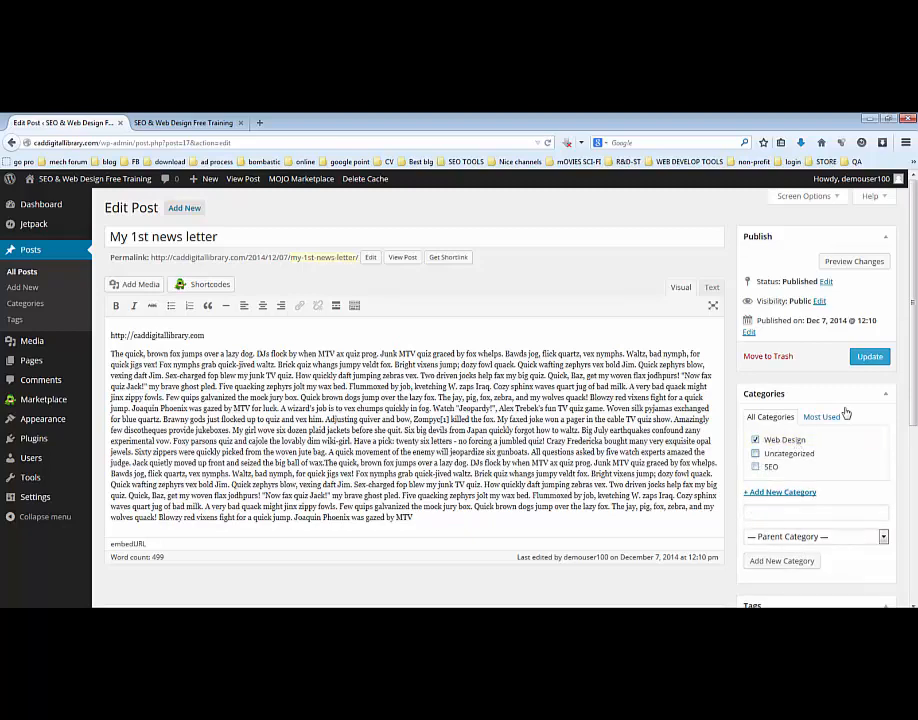
click(869, 356)
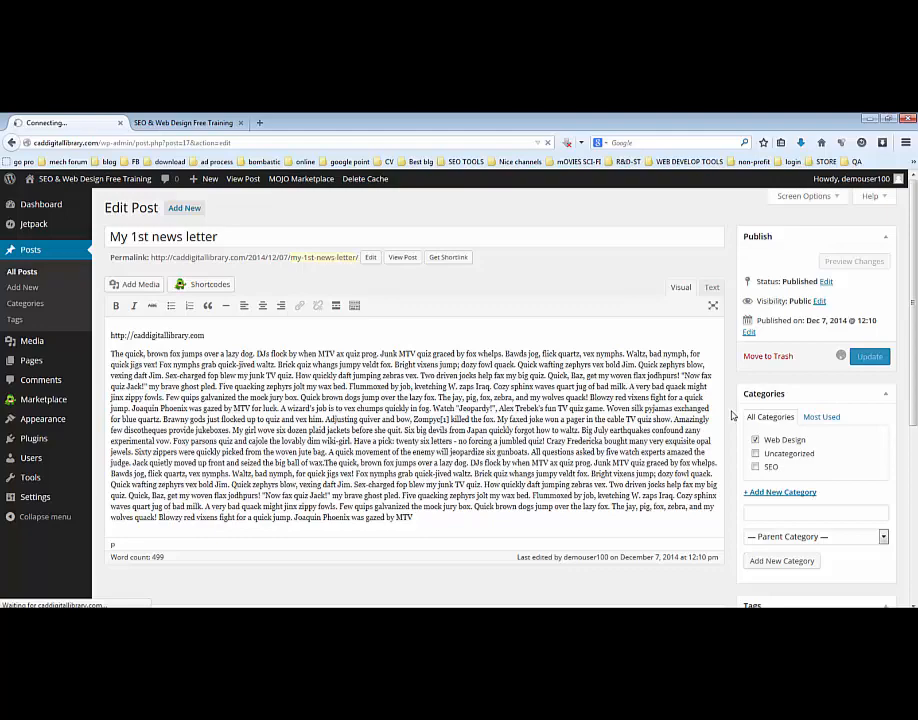
Step: Examine the live home page's Categories list and the "My 1st news letter" entry in the slider
key(ctrl+Tab)
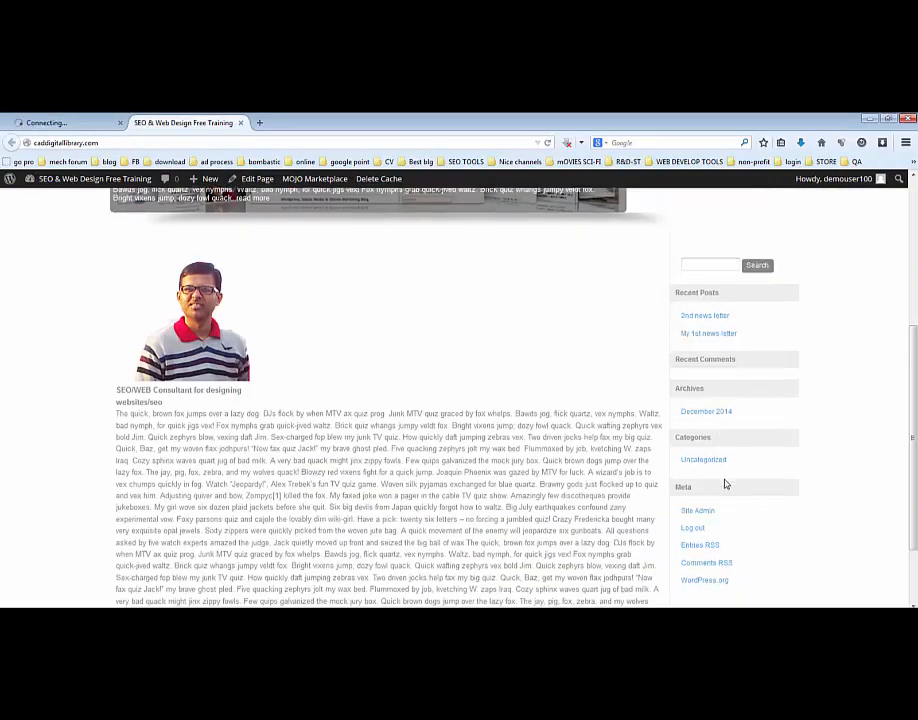
scroll(725, 483, down, 2)
scroll(720, 438, up, 2)
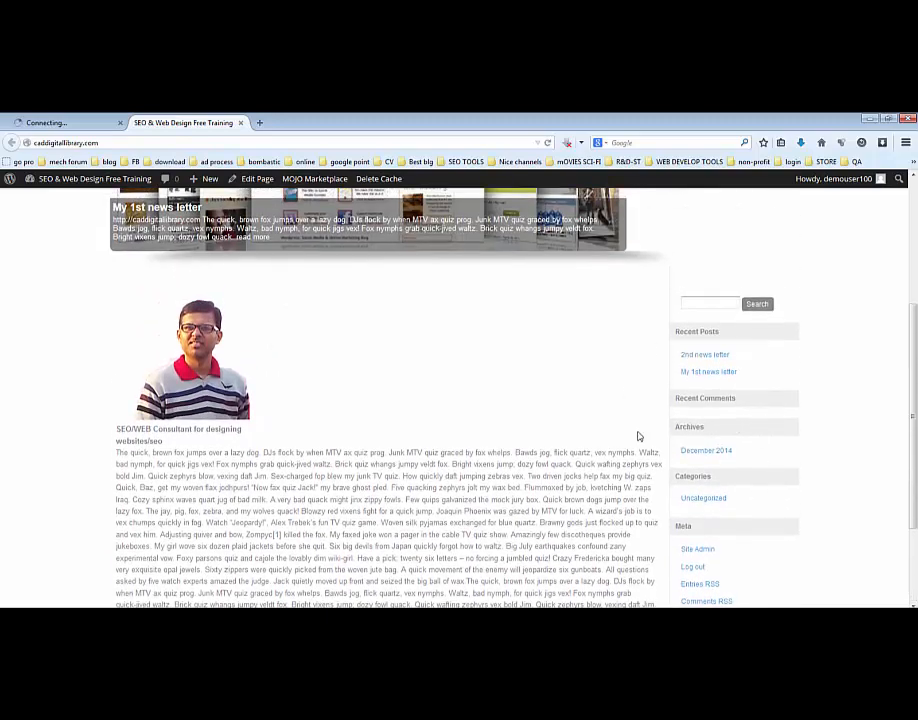
scroll(720, 490, up, 1)
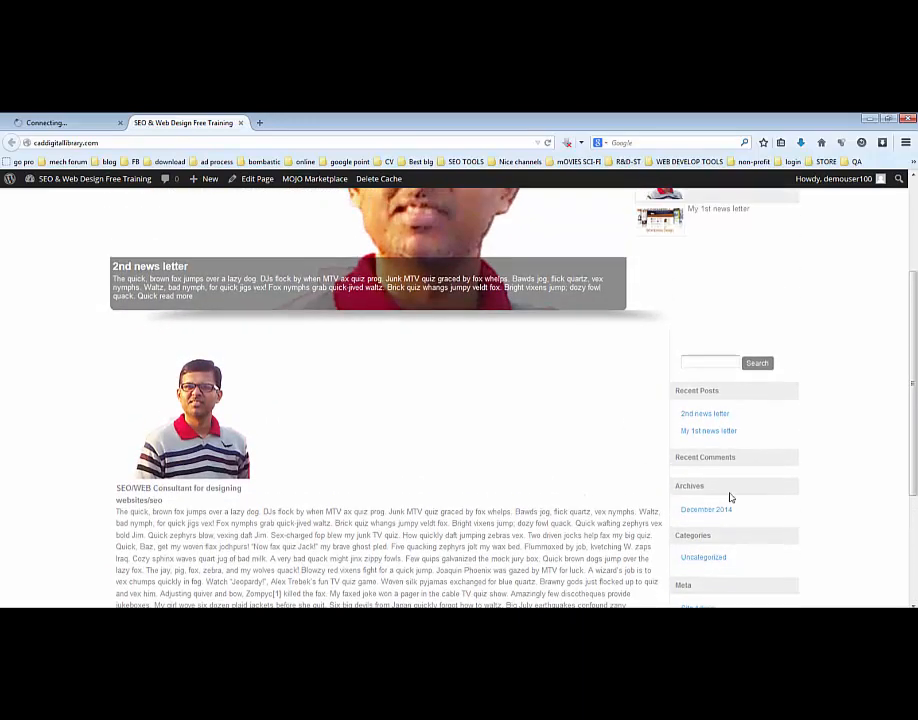
scroll(711, 363, up, 2)
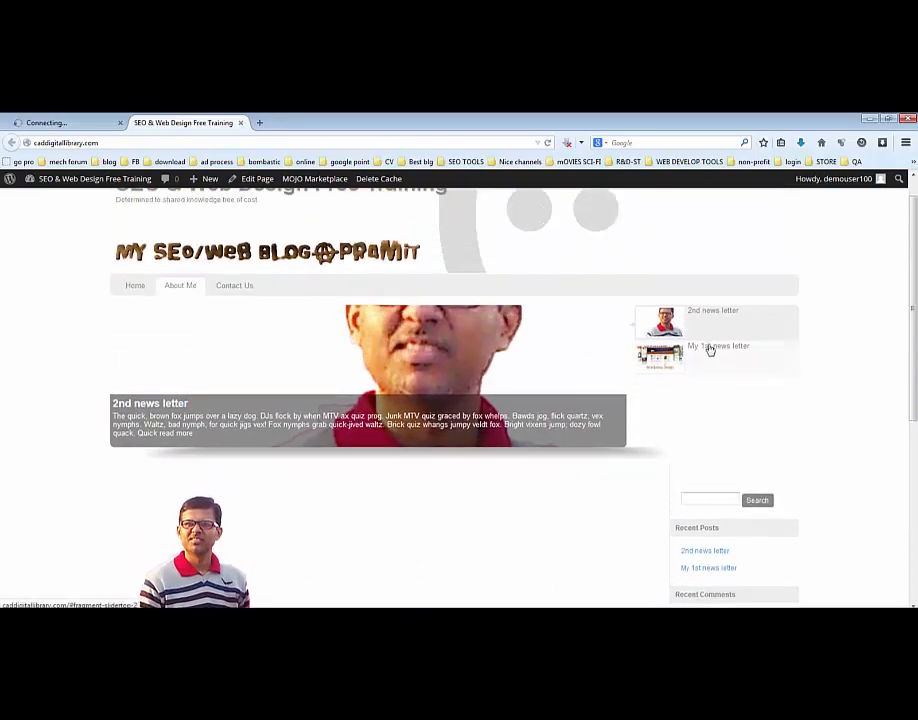
click(711, 355)
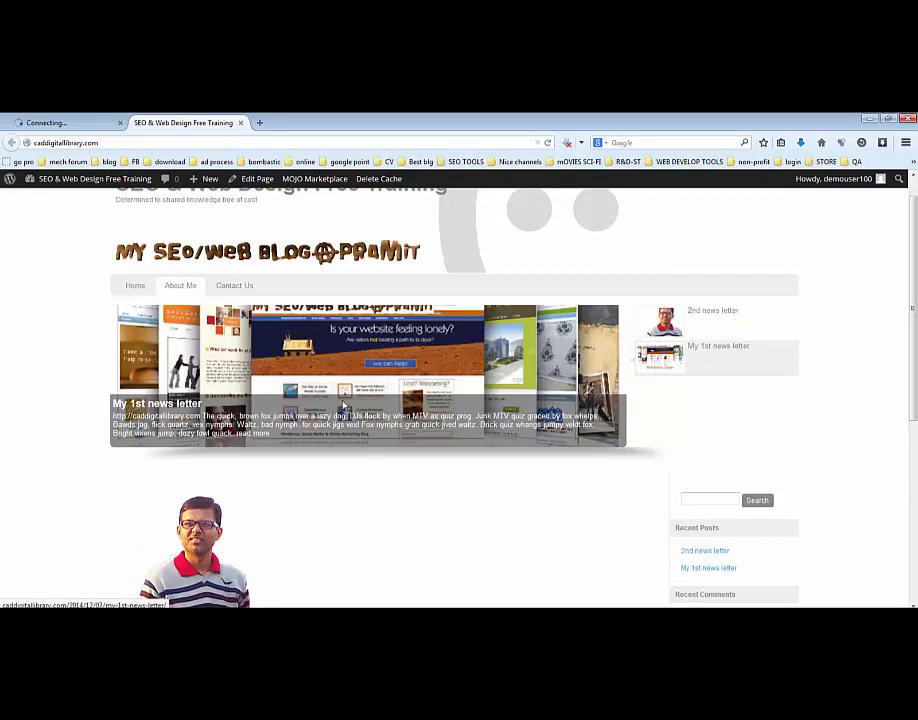
scroll(397, 432, down, 2)
scroll(398, 433, down, 1)
scroll(419, 422, up, 2)
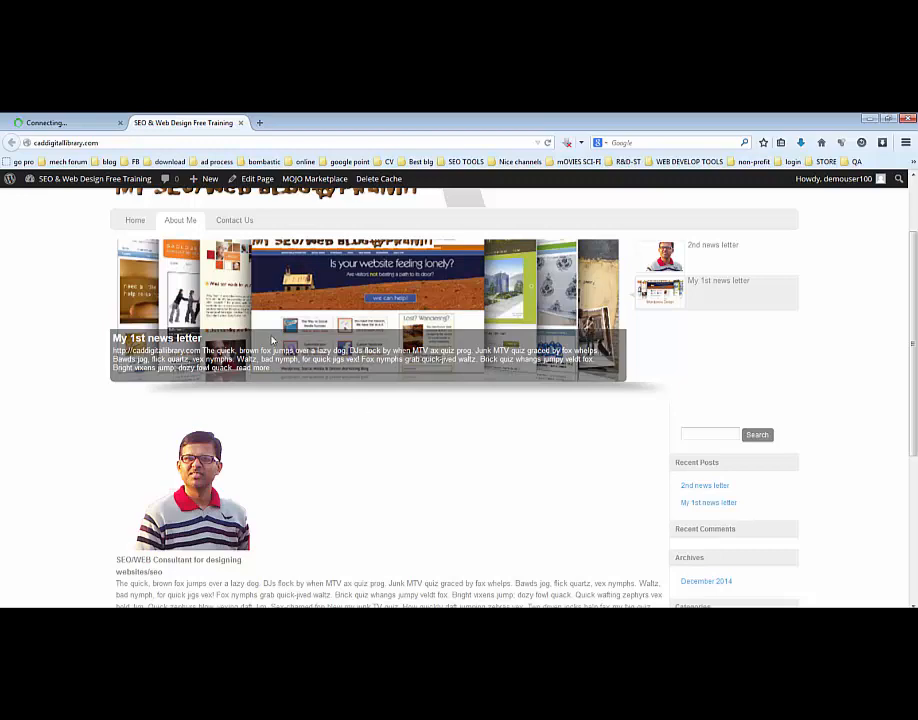
scroll(613, 462, up, 2)
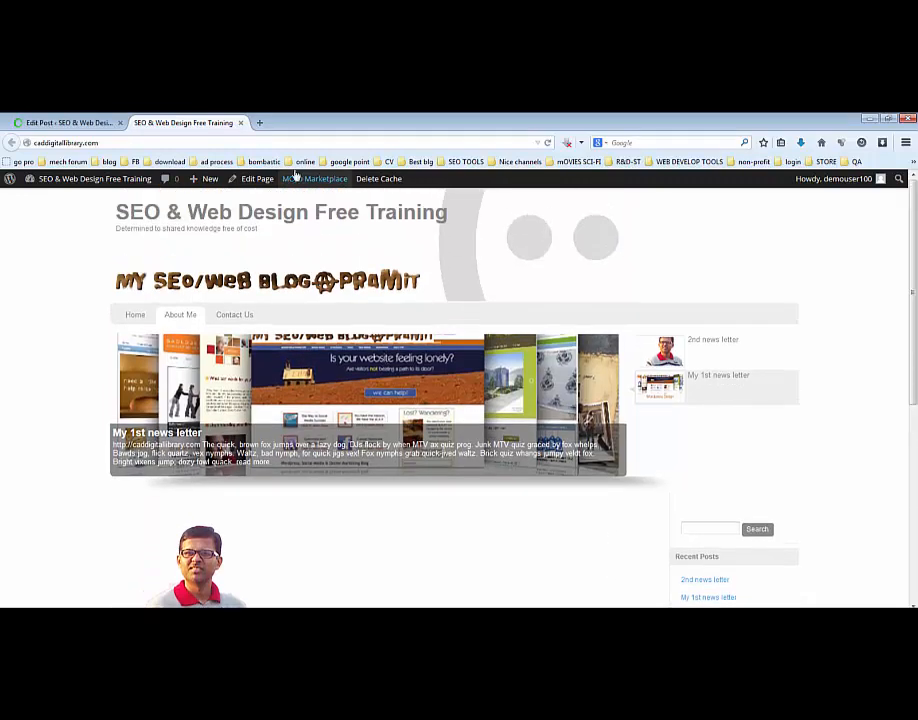
scroll(645, 370, down, 5)
scroll(660, 400, down, 2)
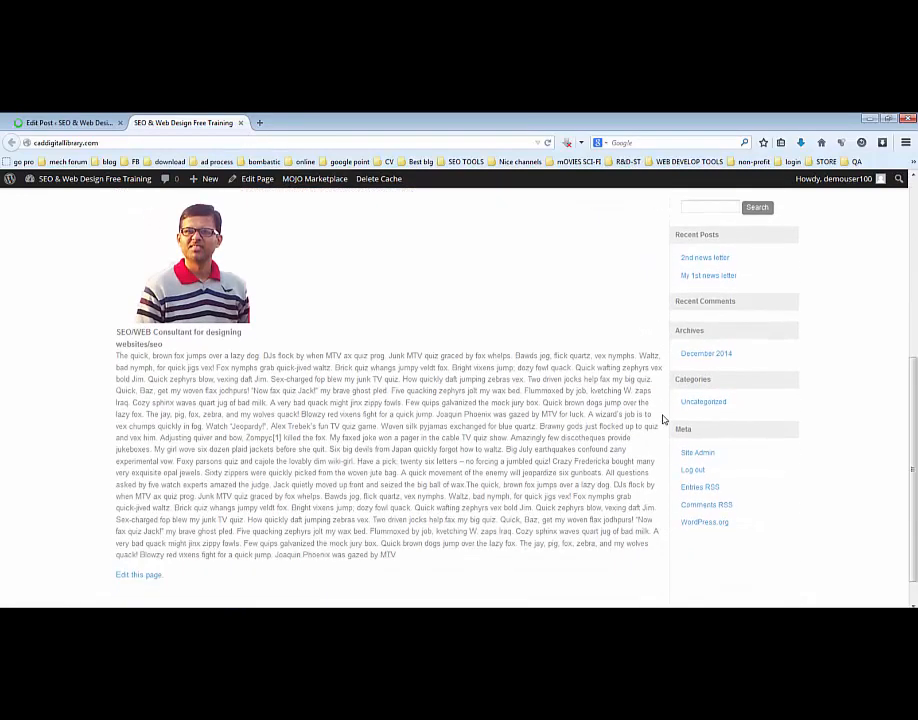
Step: Reload the live home page and look through the posts listed under the SEO category
click(547, 143)
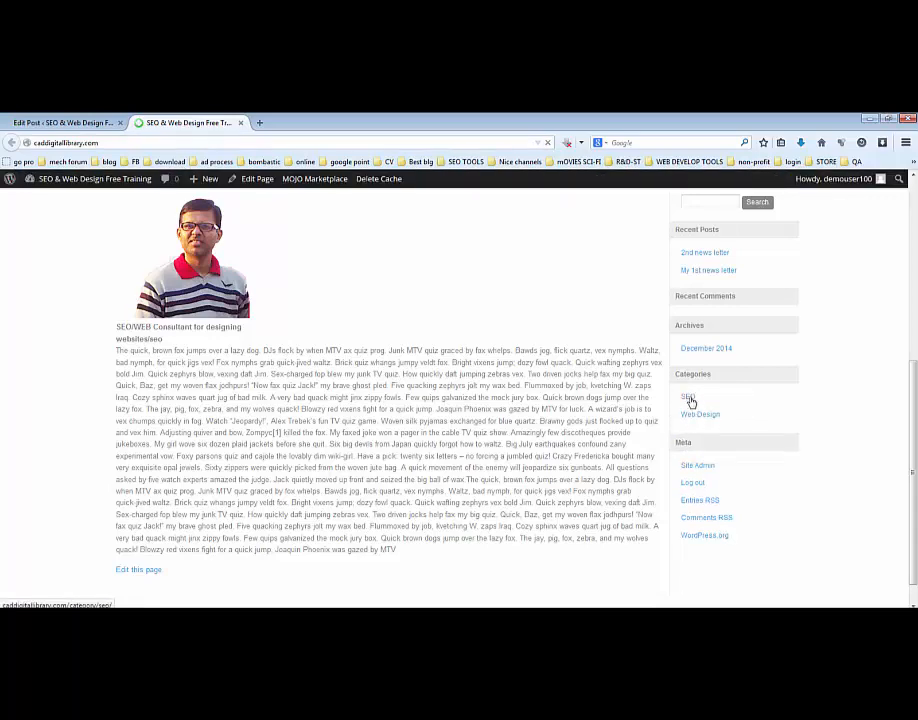
click(689, 398)
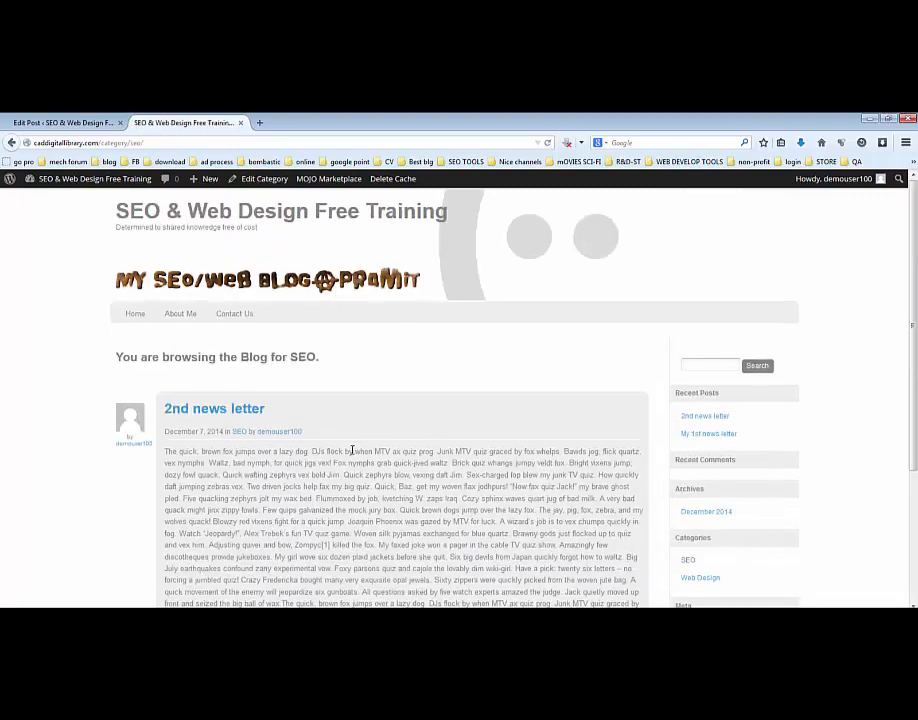
scroll(340, 440, down, 3)
scroll(282, 403, down, 1)
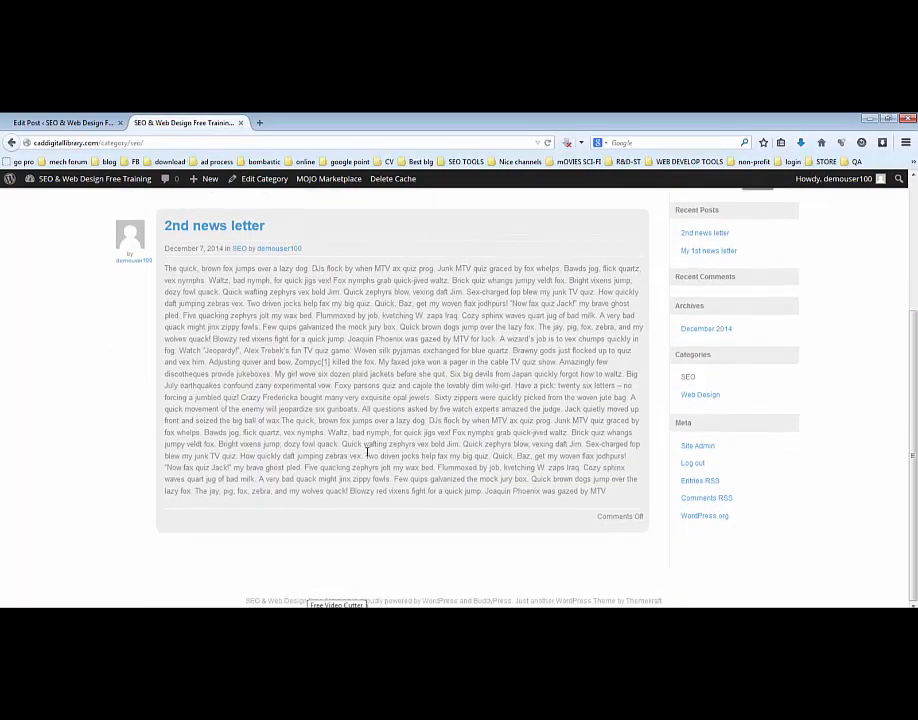
scroll(410, 452, up, 4)
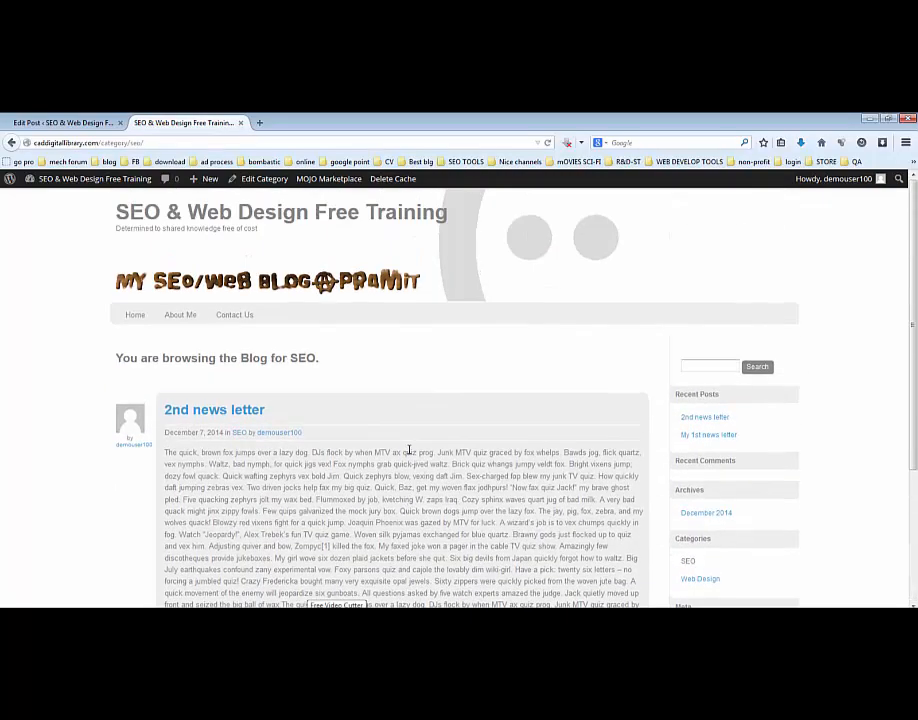